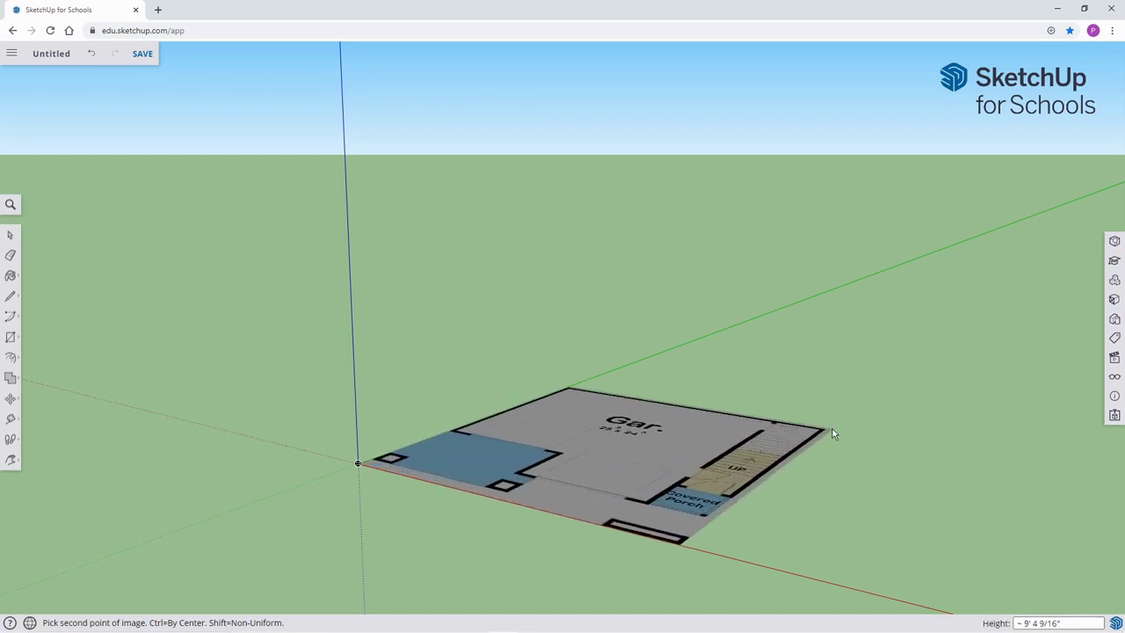
Place the garage floor plan image flat on the ground from the origin, with a height of about 9' 4 9/16".
{"action": "left_click", "coordinate": [832, 430]}
{"action": "key", "text": "o"}
{"action": "left_click_drag", "start_coordinate": [597, 454], "coordinate": [821, 539]}
{"action": "key", "text": "space"}
Measure the plan image's back edge from corner to corner and resize the model so that edge is 30' long.
{"action": "scroll", "coordinate": [665, 500], "scroll_direction": "up", "scroll_amount": 3}
{"action": "scroll", "coordinate": [634, 470], "scroll_direction": "up", "scroll_amount": 4}
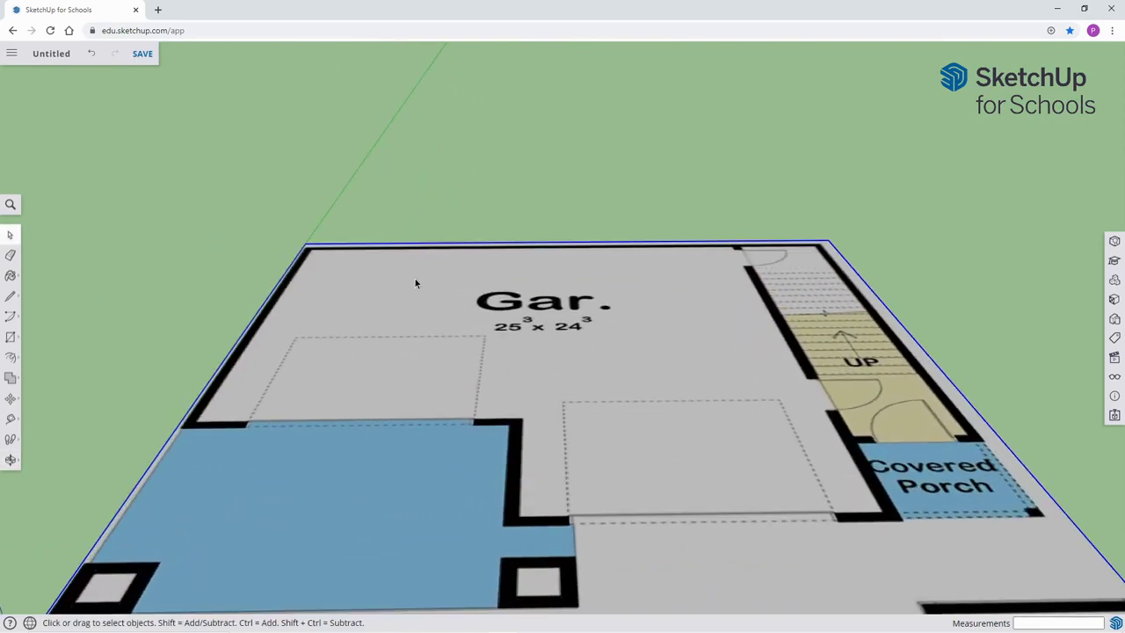
{"action": "key", "text": "t"}
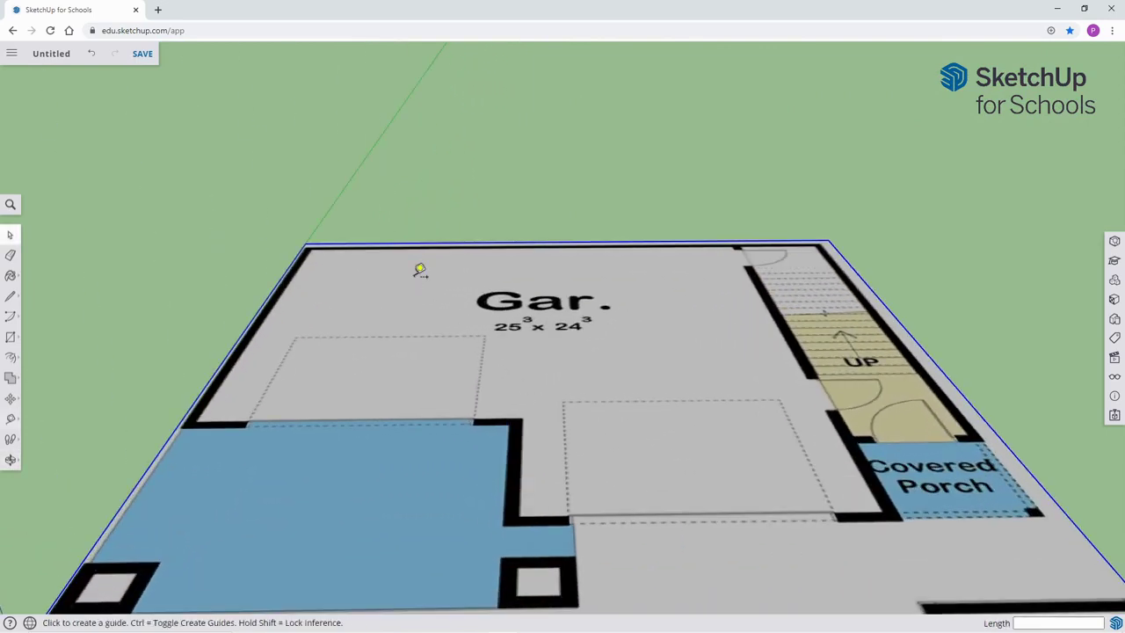
{"action": "left_click", "coordinate": [312, 238]}
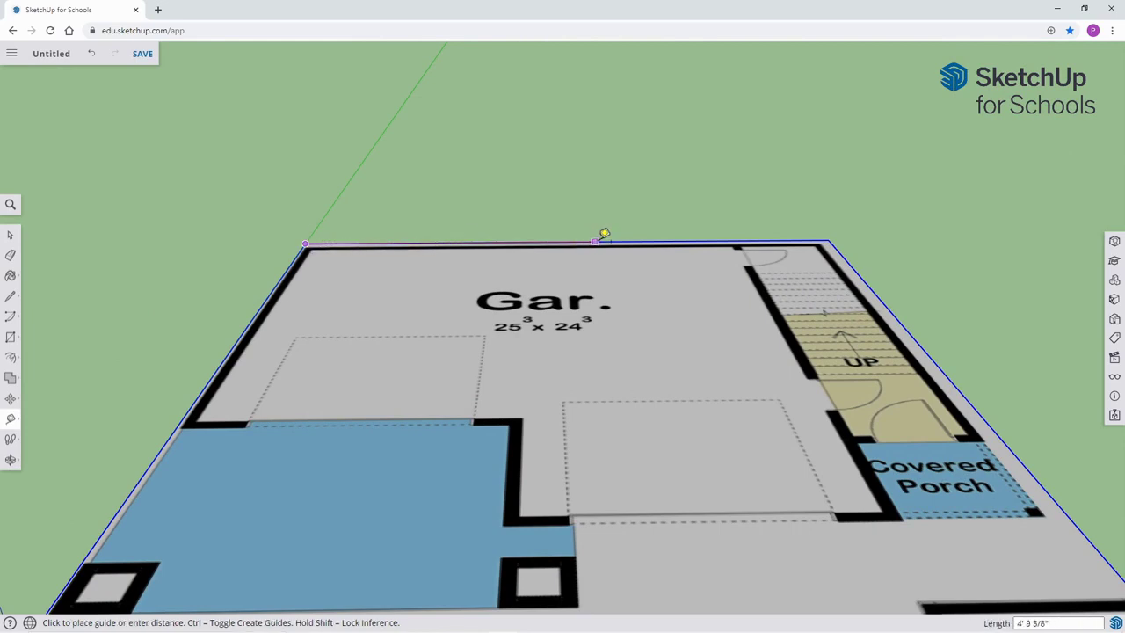
{"action": "left_click", "coordinate": [831, 239]}
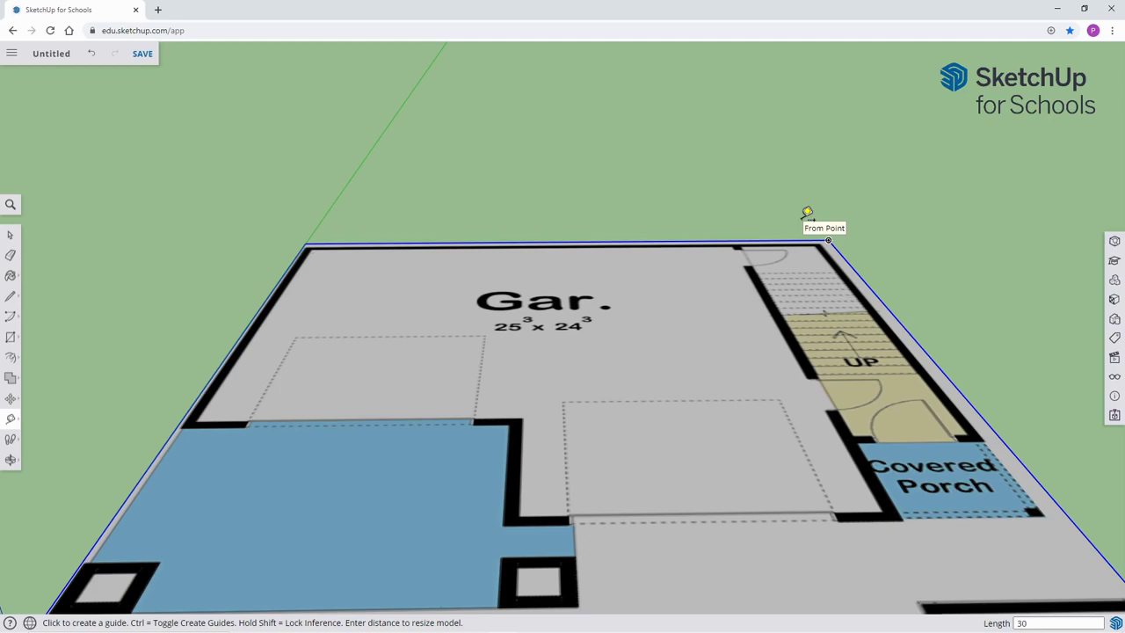
{"action": "key", "text": "Return"}
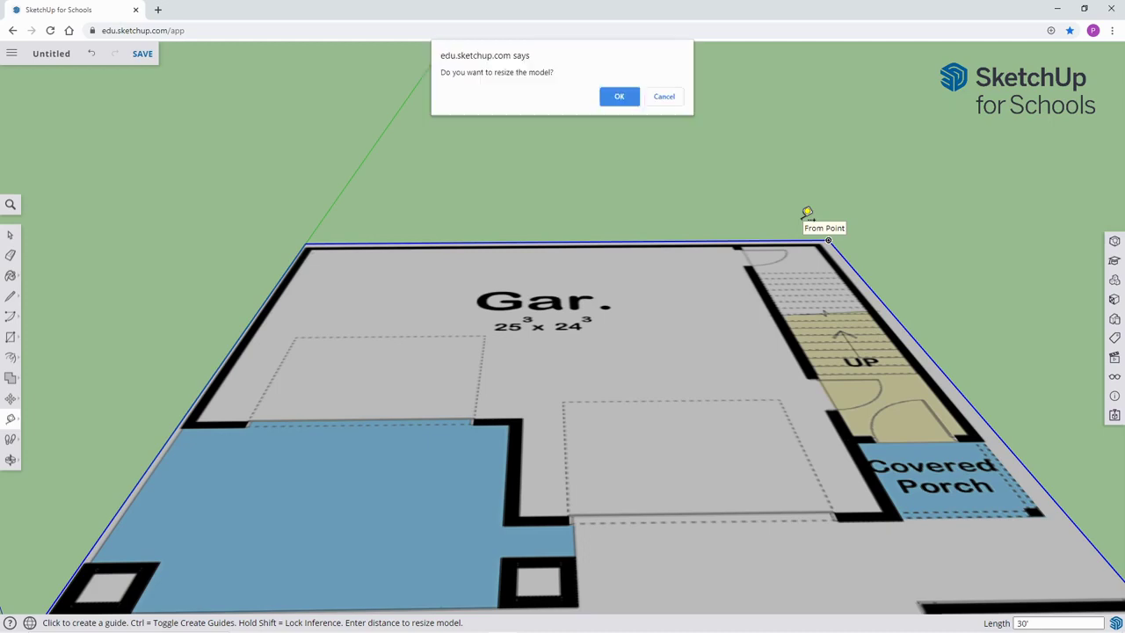
{"action": "left_click", "coordinate": [621, 97]}
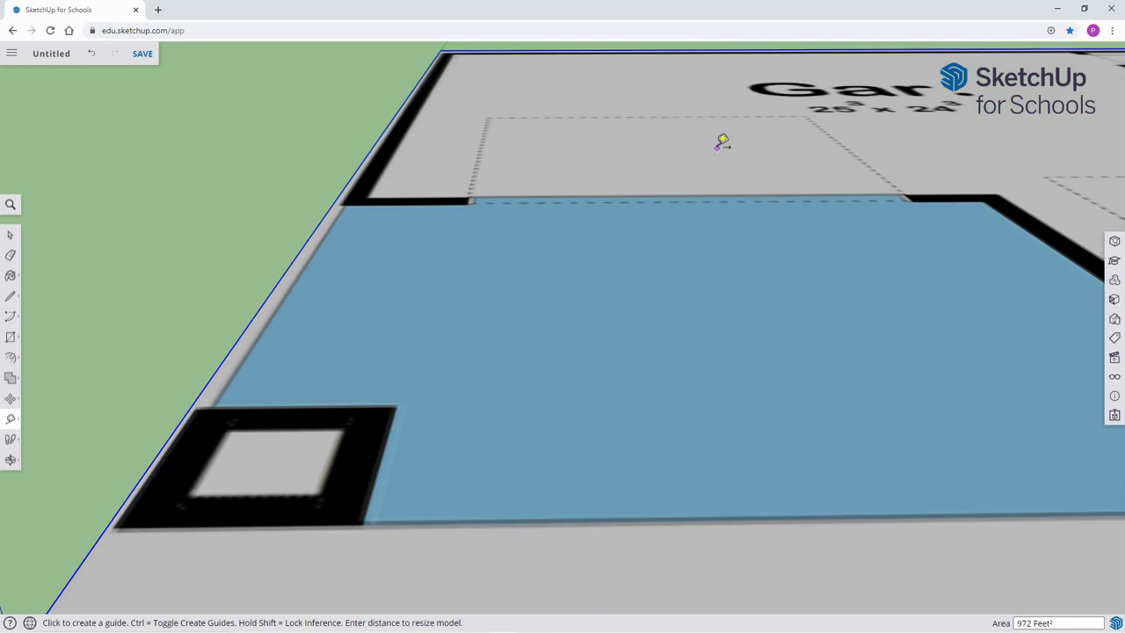
Explode the floor plan image into a textured face with edges.
{"action": "scroll", "coordinate": [742, 158], "scroll_direction": "down", "scroll_amount": 5}
{"action": "scroll", "coordinate": [828, 176], "scroll_direction": "down", "scroll_amount": 3}
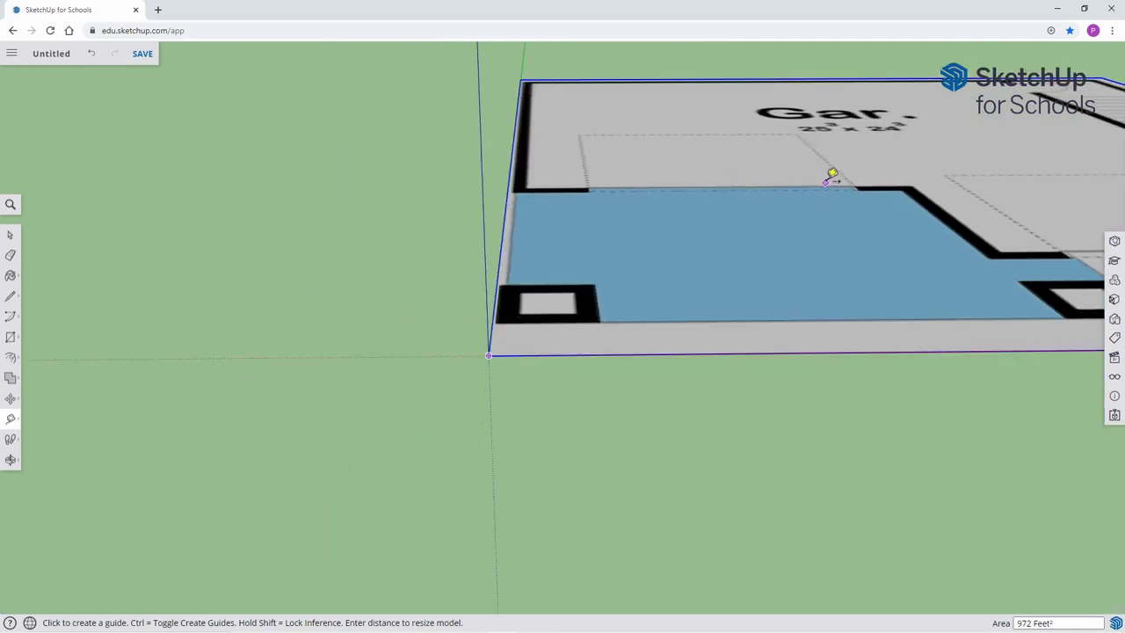
{"action": "left_click_drag", "start_coordinate": [840, 169], "coordinate": [589, 225]}
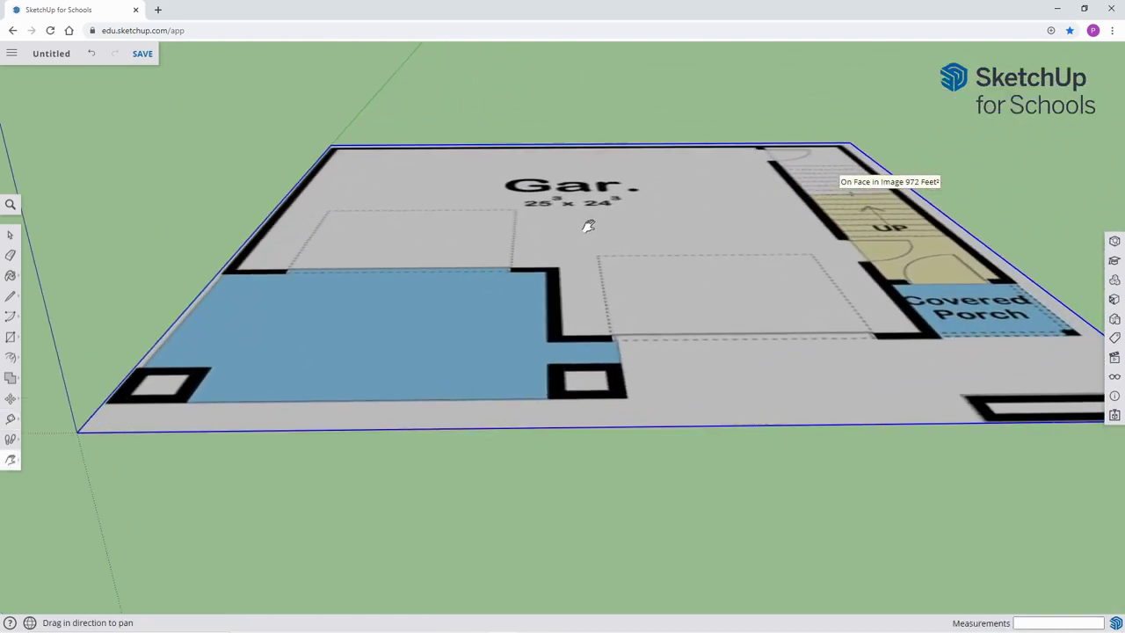
{"action": "middle_click_drag", "start_coordinate": [676, 195], "coordinate": [670, 281]}
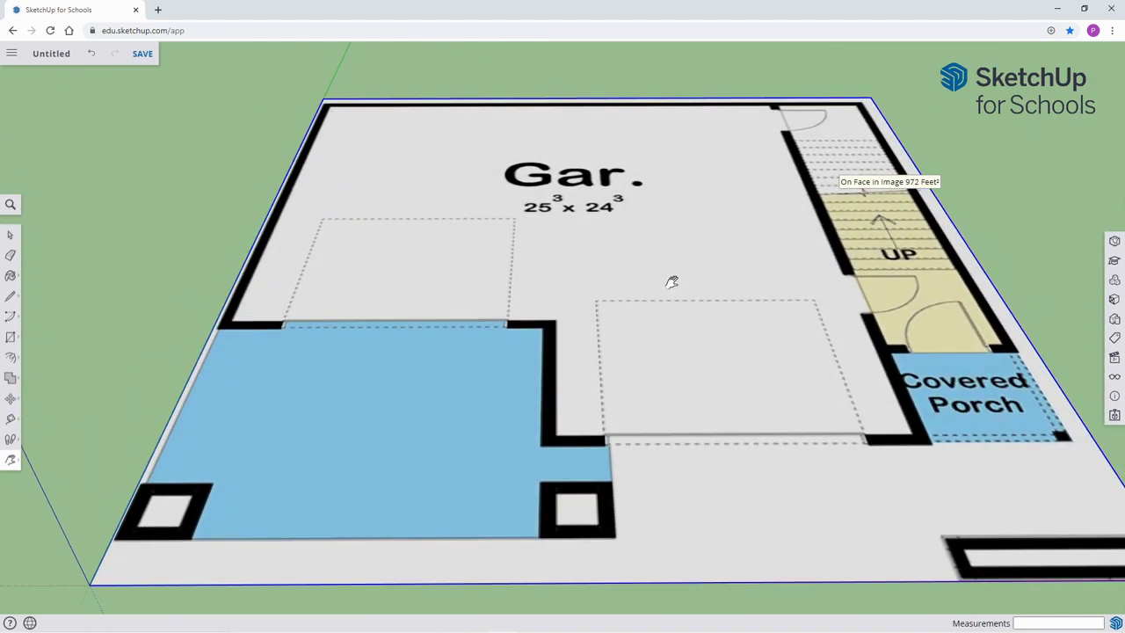
{"action": "key", "text": "space"}
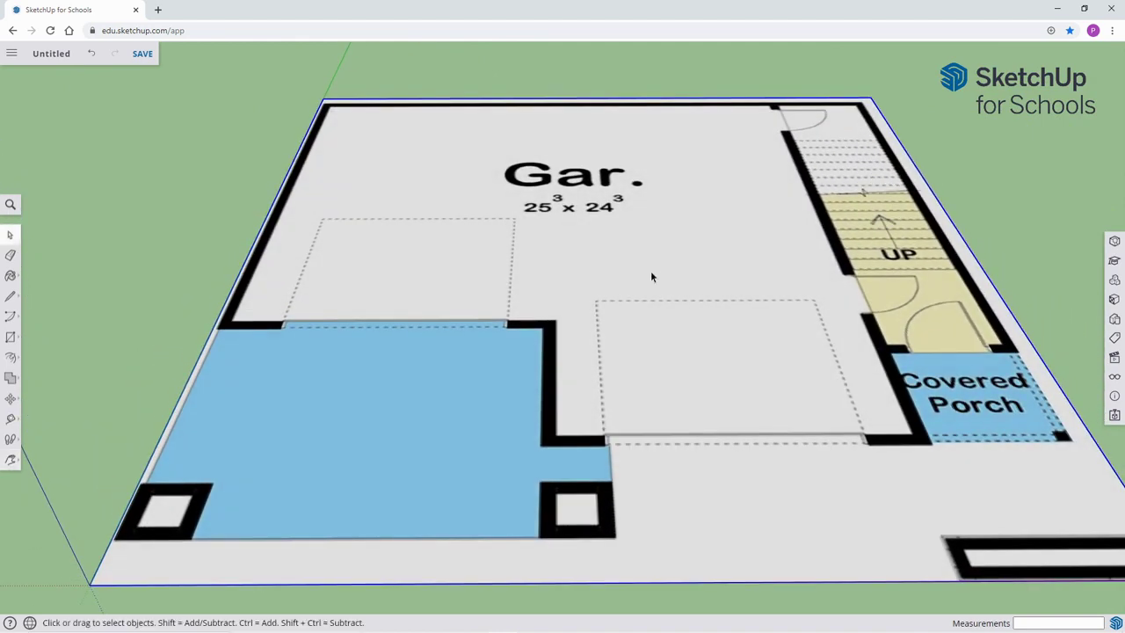
{"action": "right_click", "coordinate": [578, 227]}
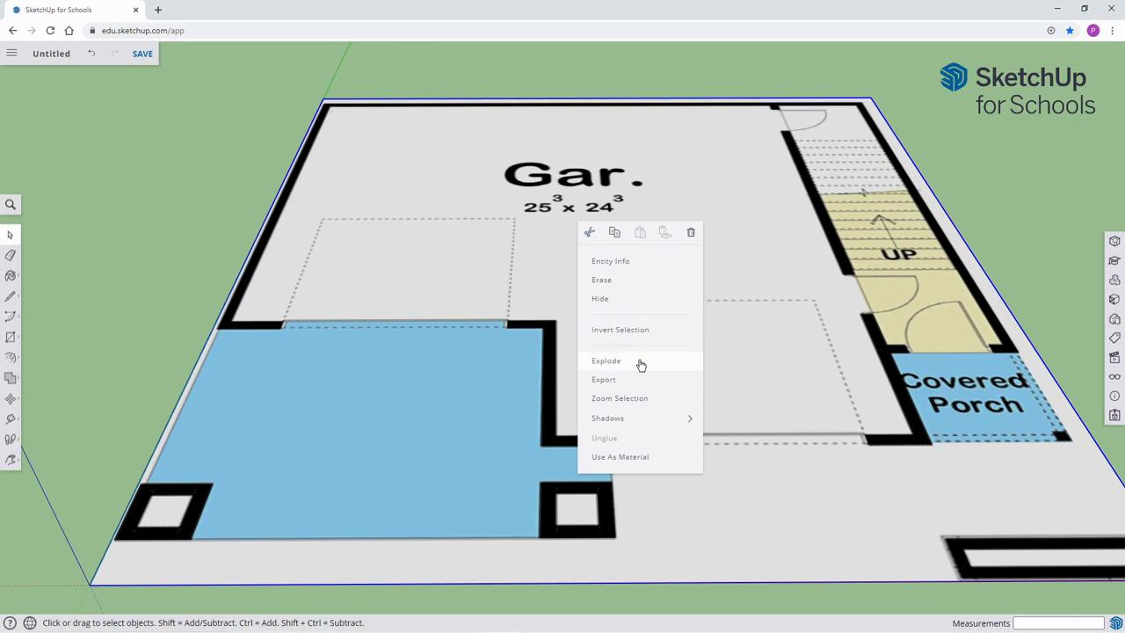
{"action": "left_click", "coordinate": [607, 360]}
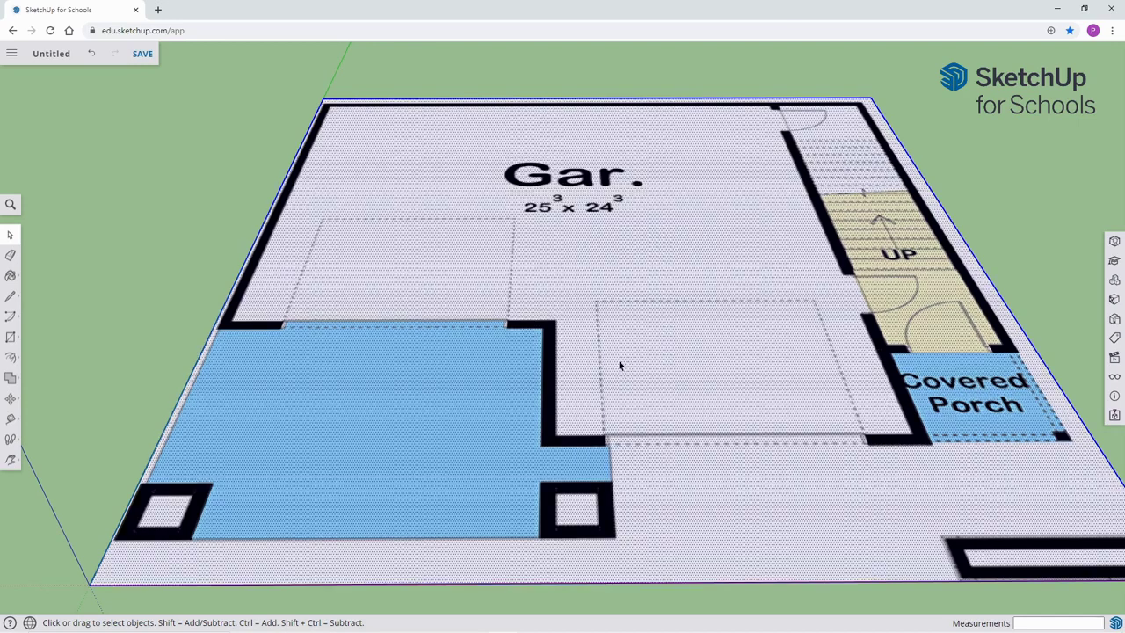
Make the exploded floor plan a component with the definition name "garage level".
{"action": "right_click", "coordinate": [553, 236]}
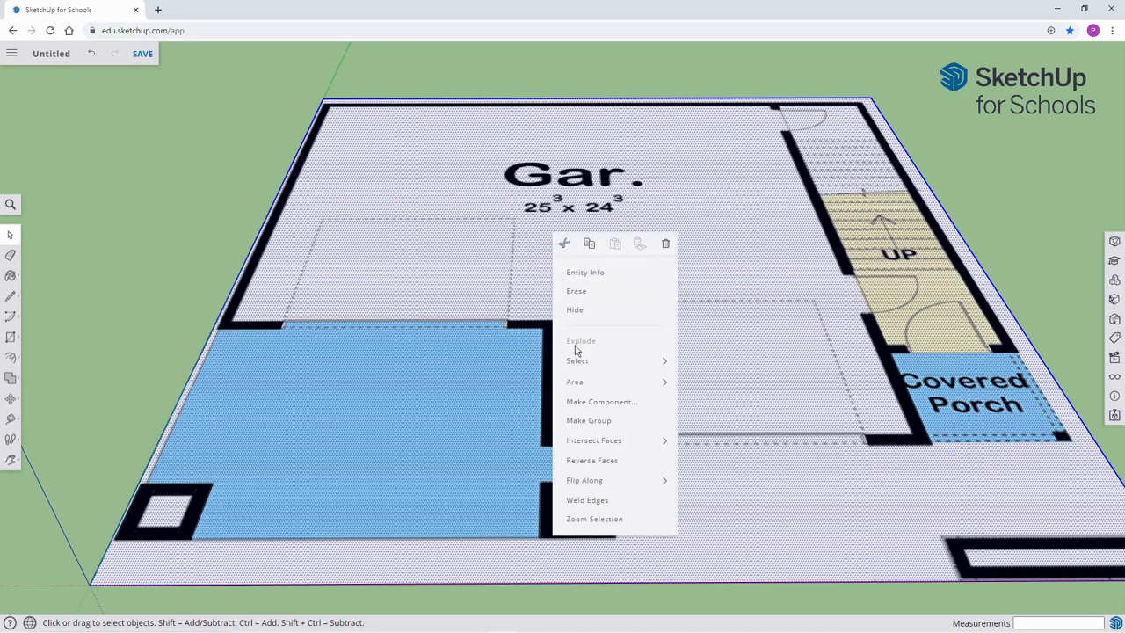
{"action": "left_click", "coordinate": [584, 402]}
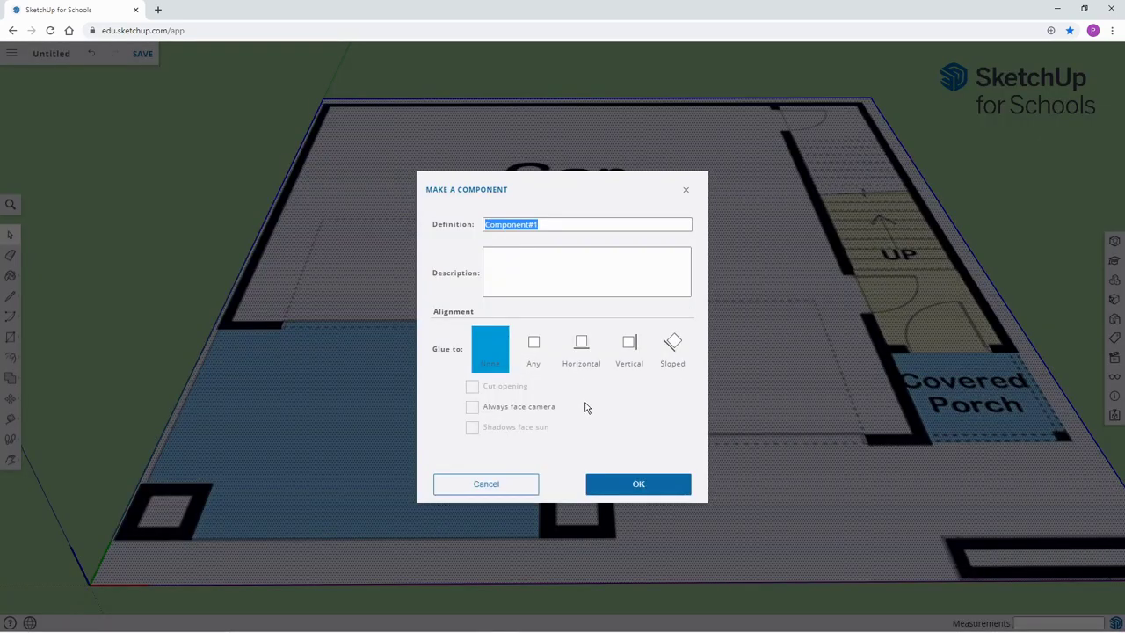
{"action": "type", "text": "garage level"}
{"action": "left_click", "coordinate": [627, 485]}
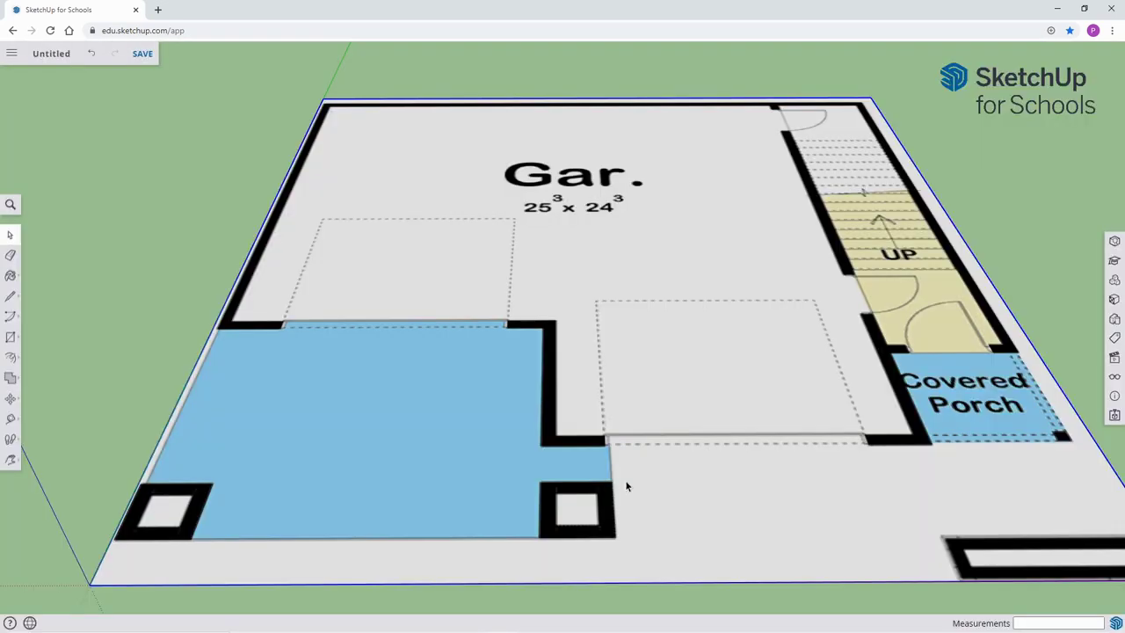
Draw a rectangle about 29' 2" by 26' 6" from the outer back-left wall corner to the covered porch's front-right corner.
{"action": "middle_click_drag", "start_coordinate": [481, 231], "coordinate": [514, 381]}
{"action": "key", "text": "h"}
{"action": "left_click_drag", "start_coordinate": [394, 238], "coordinate": [502, 290]}
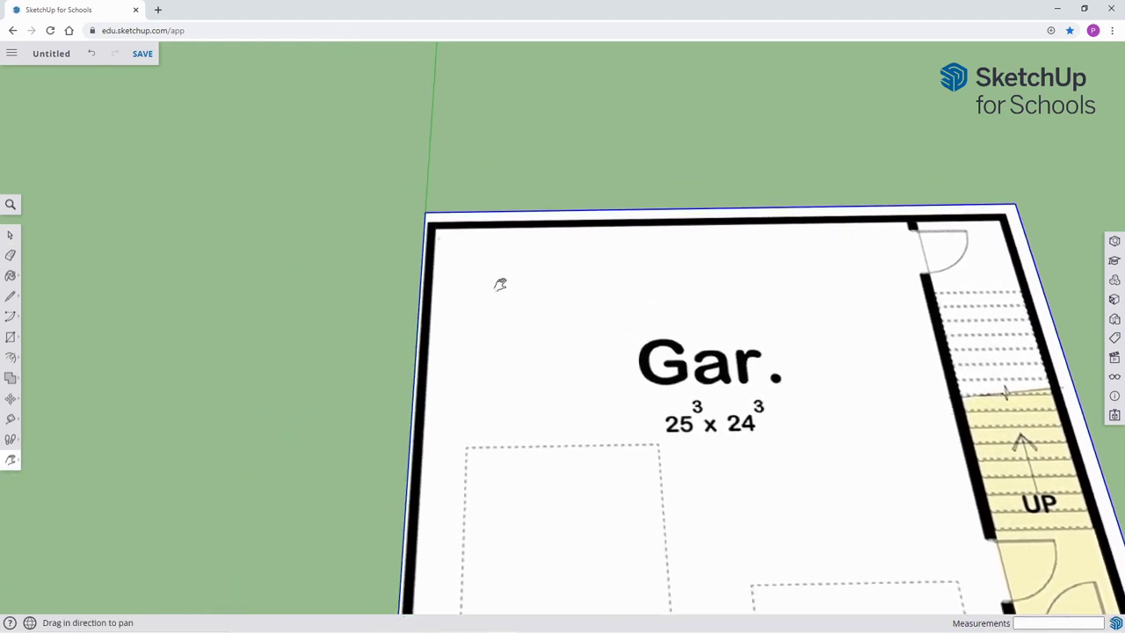
{"action": "scroll", "coordinate": [498, 280], "scroll_direction": "up", "scroll_amount": 5}
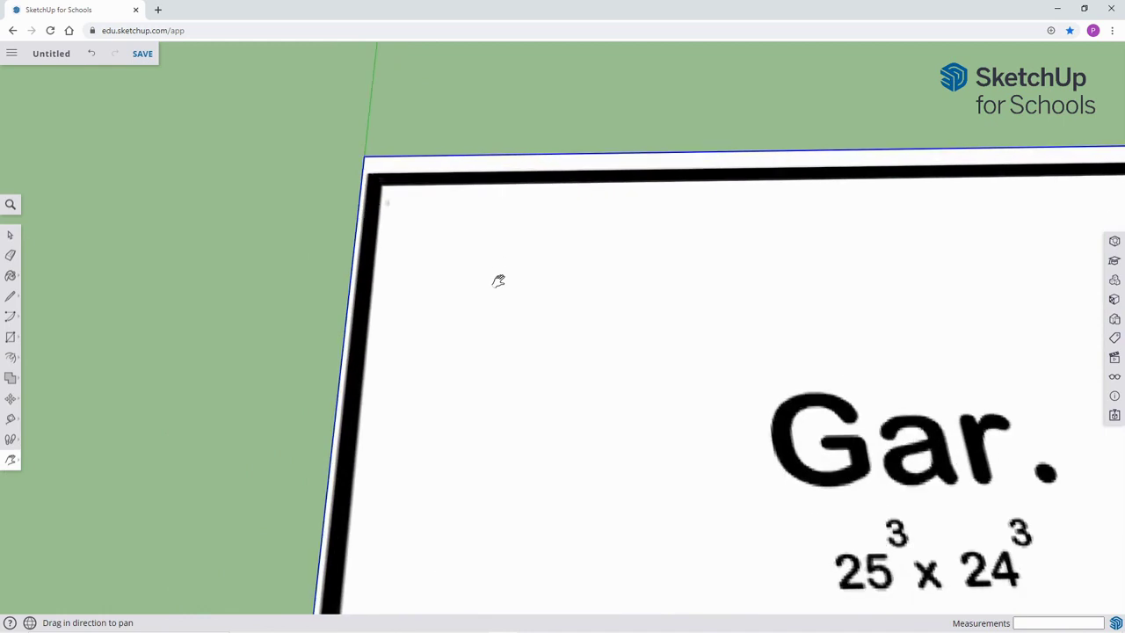
{"action": "key", "text": "r"}
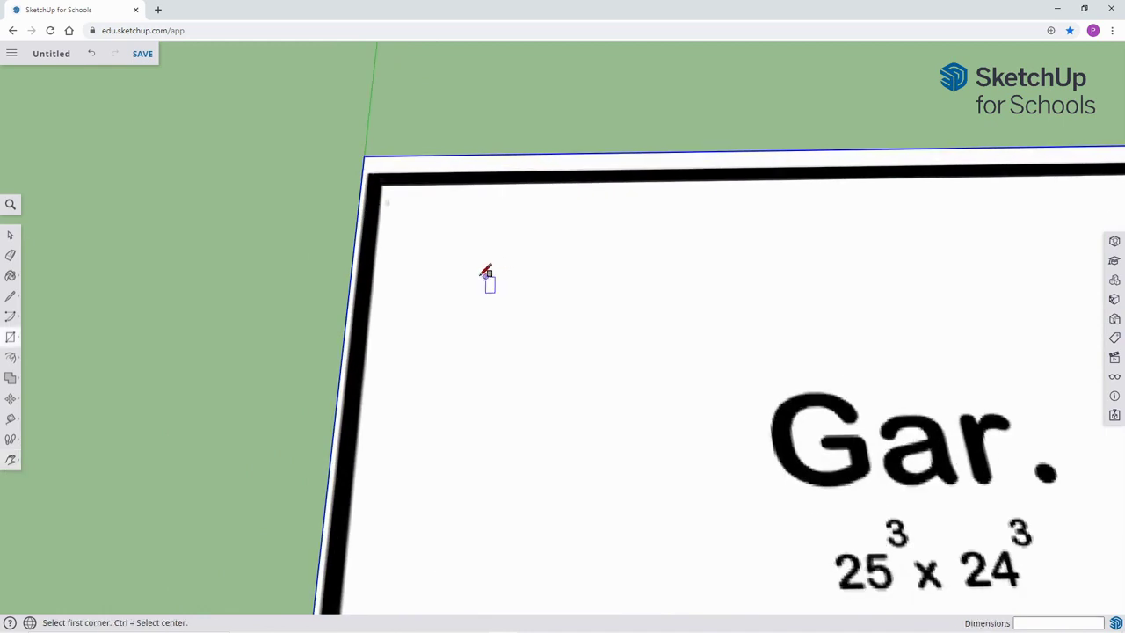
{"action": "left_click", "coordinate": [369, 173]}
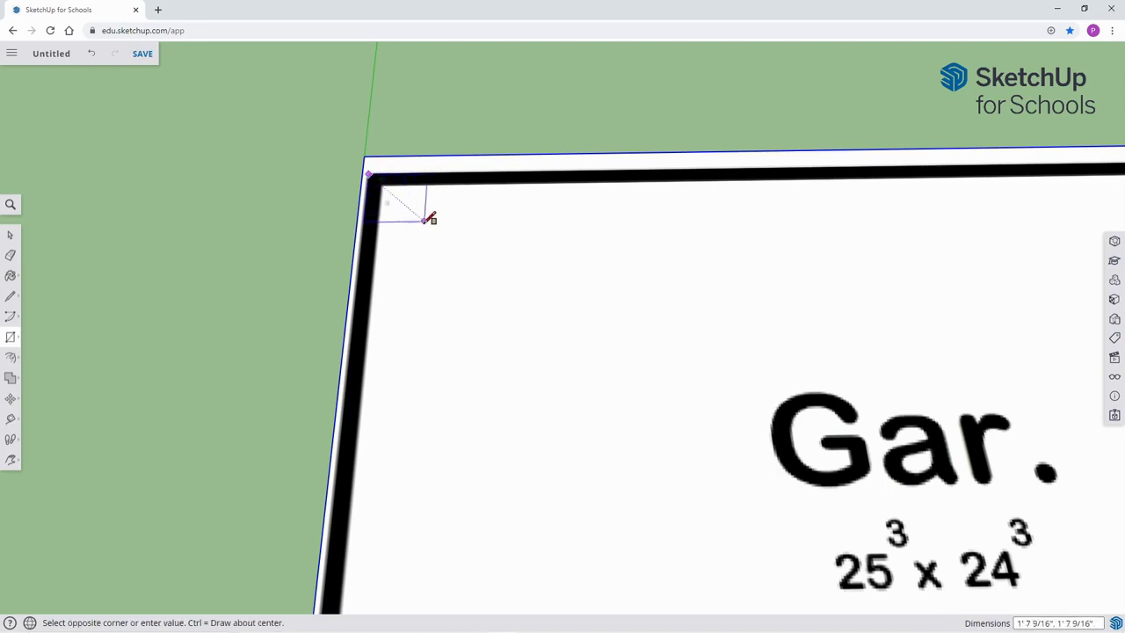
{"action": "scroll", "coordinate": [694, 338], "scroll_direction": "down", "scroll_amount": 3}
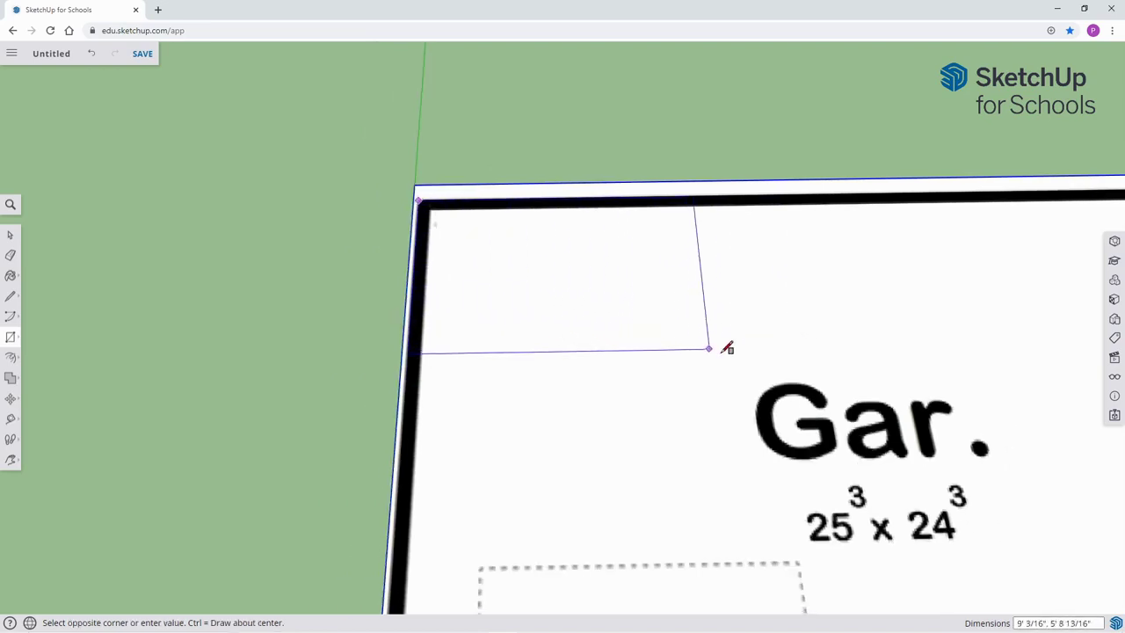
{"action": "scroll", "coordinate": [785, 386], "scroll_direction": "down", "scroll_amount": 1}
{"action": "mouse_move", "coordinate": [871, 462]}
{"action": "middle_mouse_down", "text": "shift"}
{"action": "mouse_move", "coordinate": [755, 413]}
{"action": "mouse_move", "coordinate": [575, 296]}
{"action": "mouse_move", "coordinate": [541, 257]}
{"action": "middle_mouse_up", "text": "shift"}
{"action": "scroll", "coordinate": [544, 261], "scroll_direction": "down", "scroll_amount": 2}
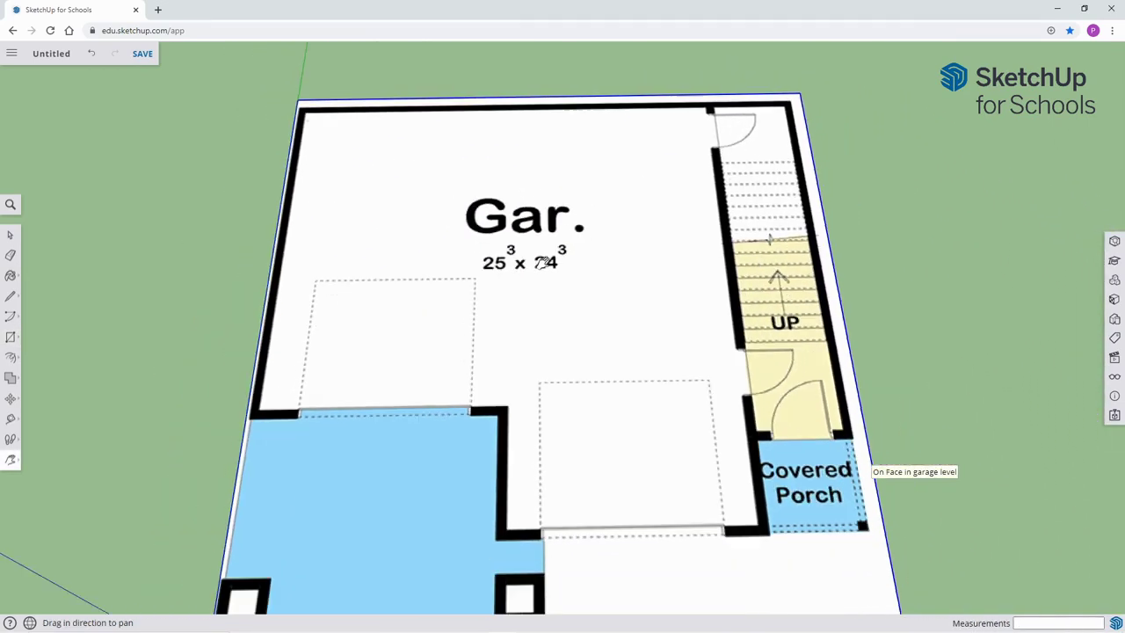
{"action": "scroll", "coordinate": [604, 357], "scroll_direction": "down", "scroll_amount": 1}
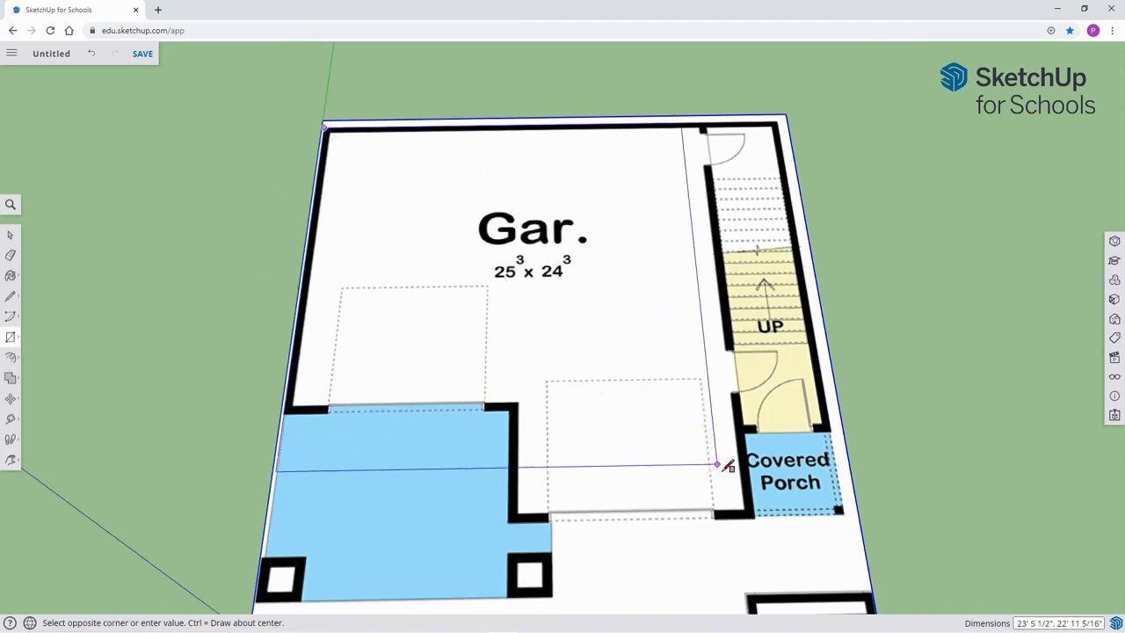
{"action": "scroll", "coordinate": [791, 520], "scroll_direction": "up", "scroll_amount": 2}
{"action": "scroll", "coordinate": [793, 518], "scroll_direction": "up", "scroll_amount": 5}
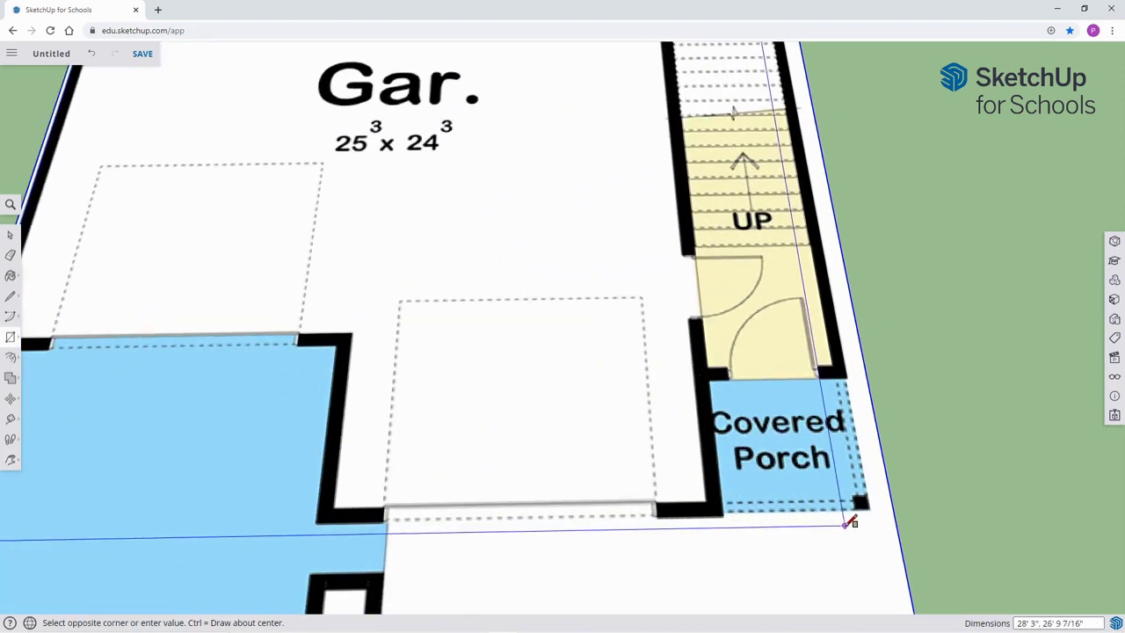
{"action": "scroll", "coordinate": [883, 516], "scroll_direction": "up", "scroll_amount": 3}
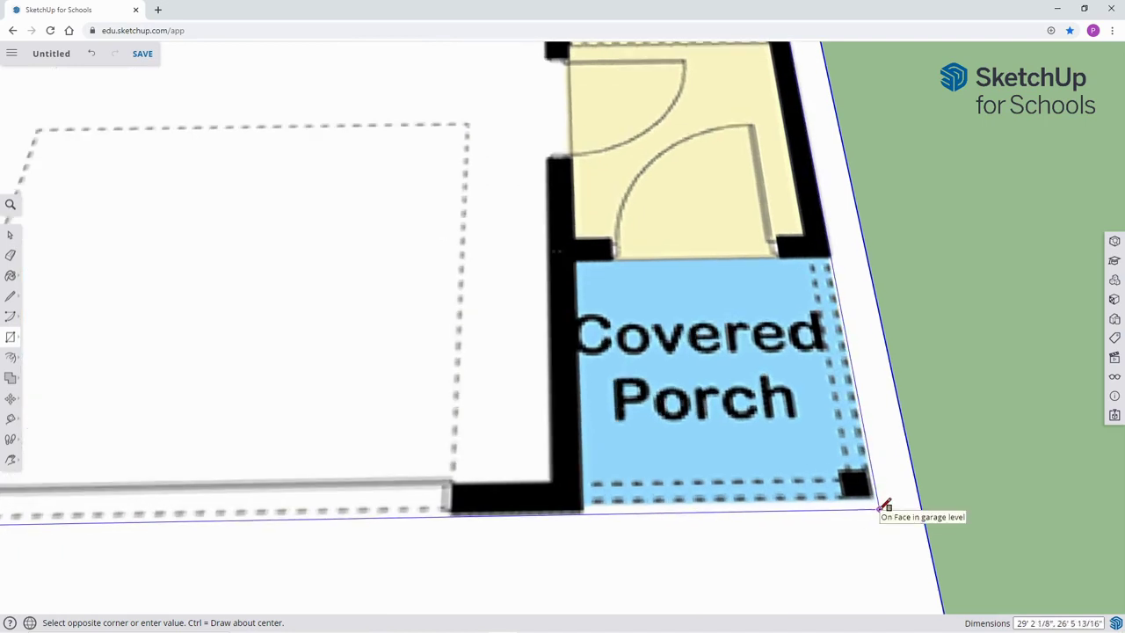
{"action": "left_click", "coordinate": [880, 508]}
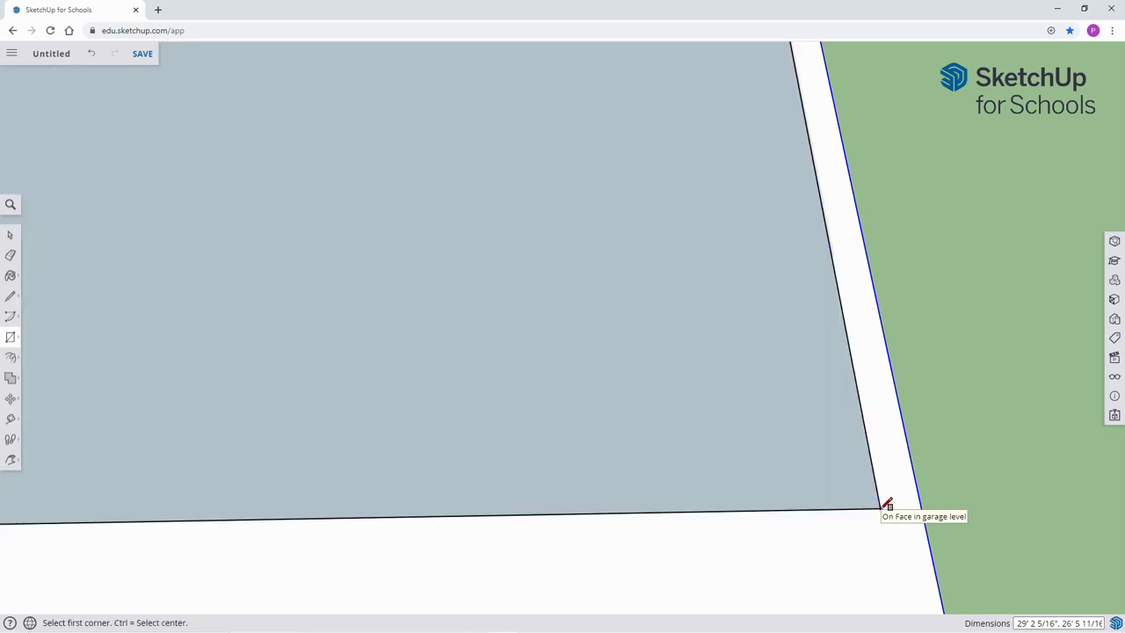
Offset the rectangle's outline 6" inward to form the exterior wall thickness.
{"action": "scroll", "coordinate": [341, 298], "scroll_direction": "down", "scroll_amount": 6}
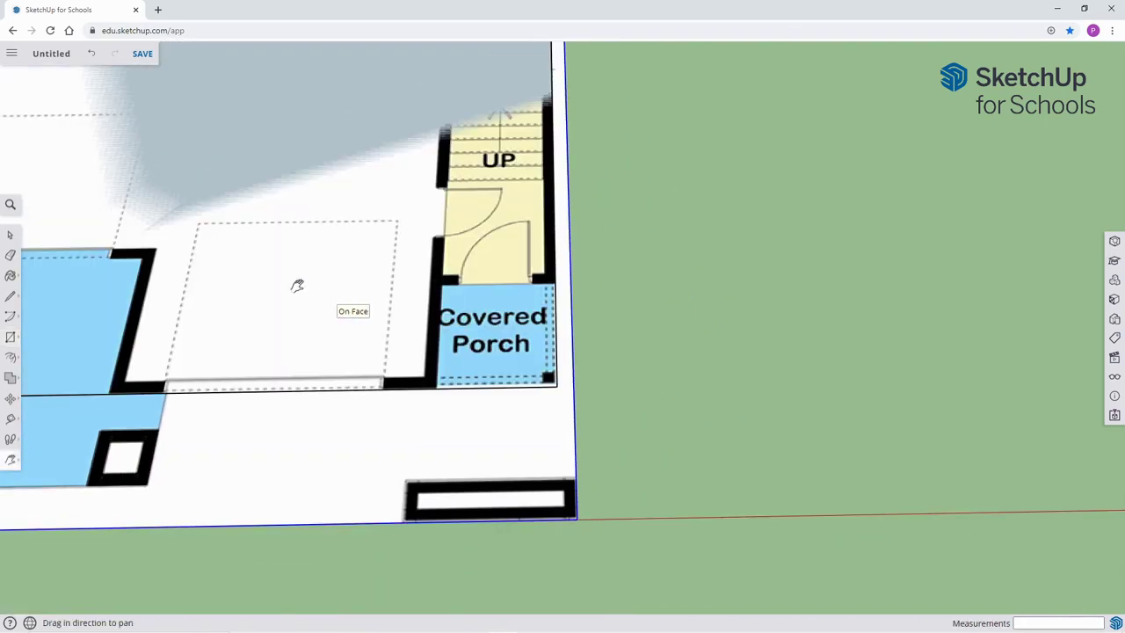
{"action": "left_click_drag", "start_coordinate": [297, 285], "coordinate": [660, 434]}
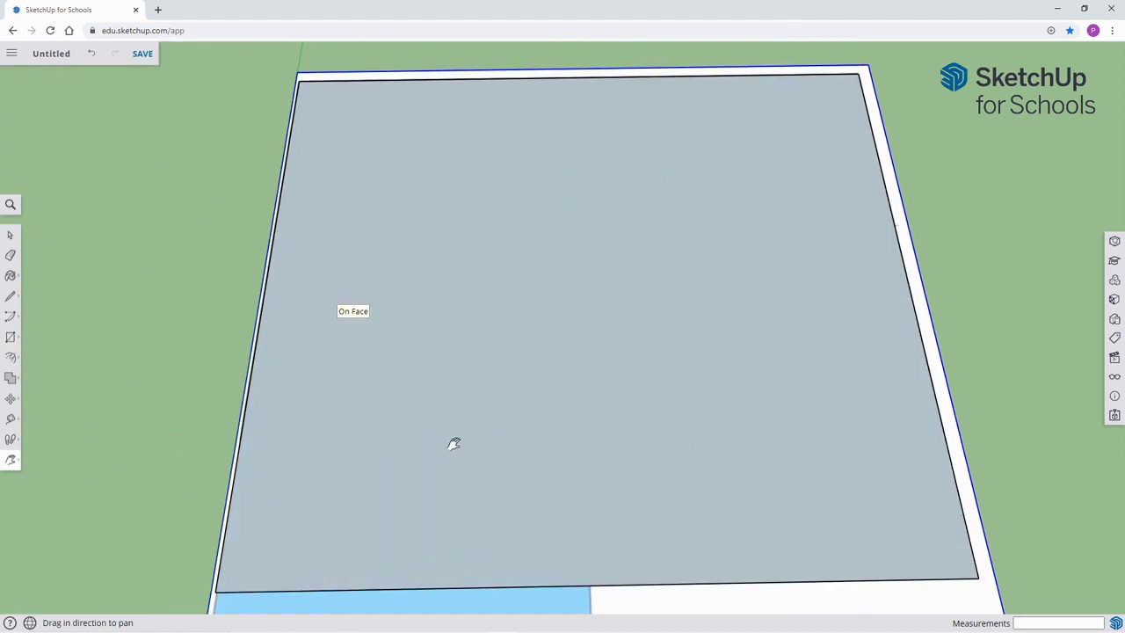
{"action": "key", "text": "space"}
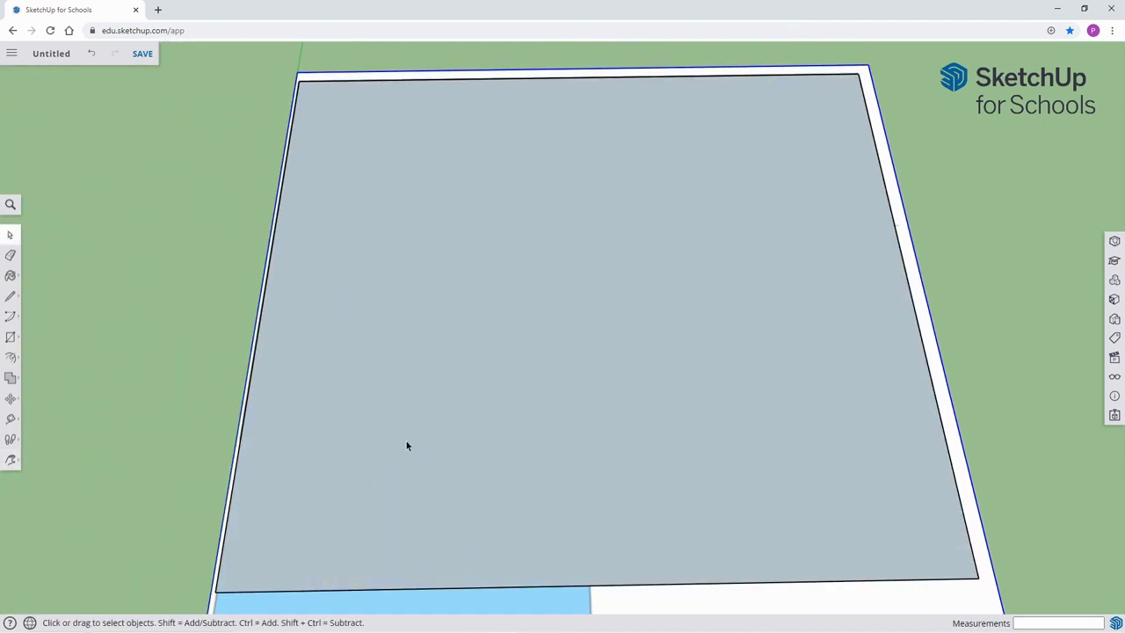
{"action": "left_click", "coordinate": [9, 360]}
{"action": "left_click", "coordinate": [39, 381]}
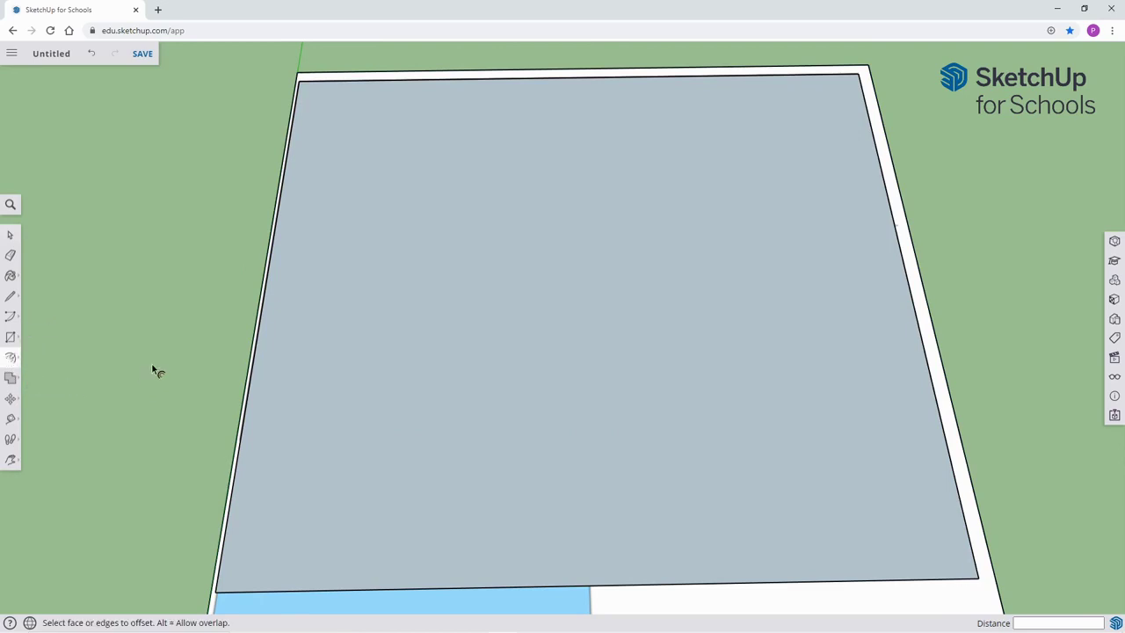
{"action": "left_click", "coordinate": [286, 306]}
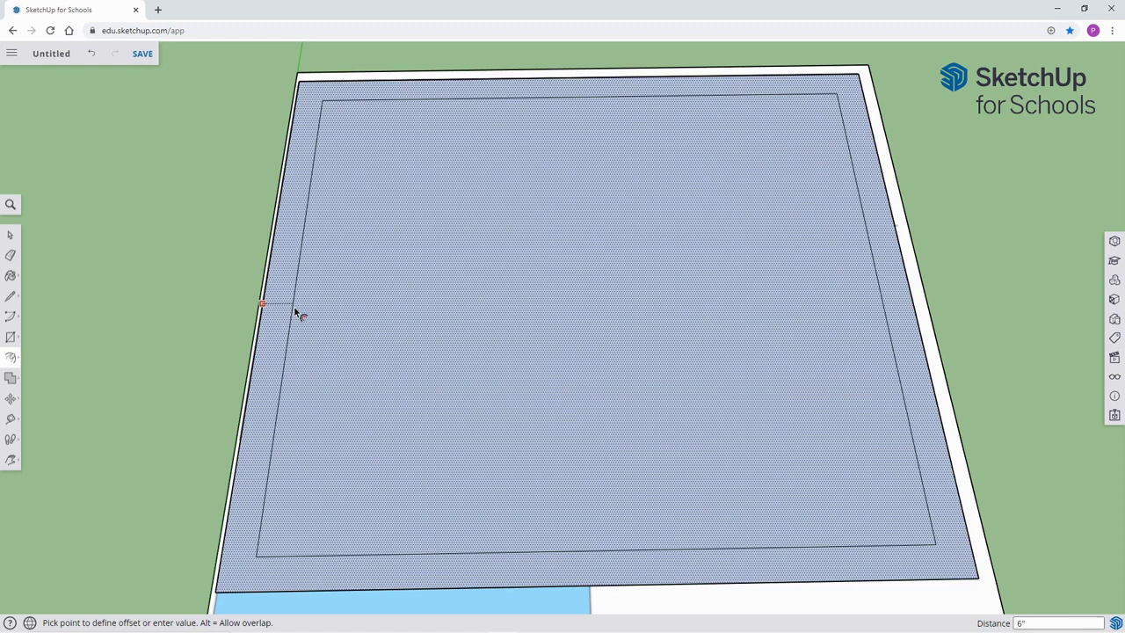
{"action": "left_click", "coordinate": [295, 311]}
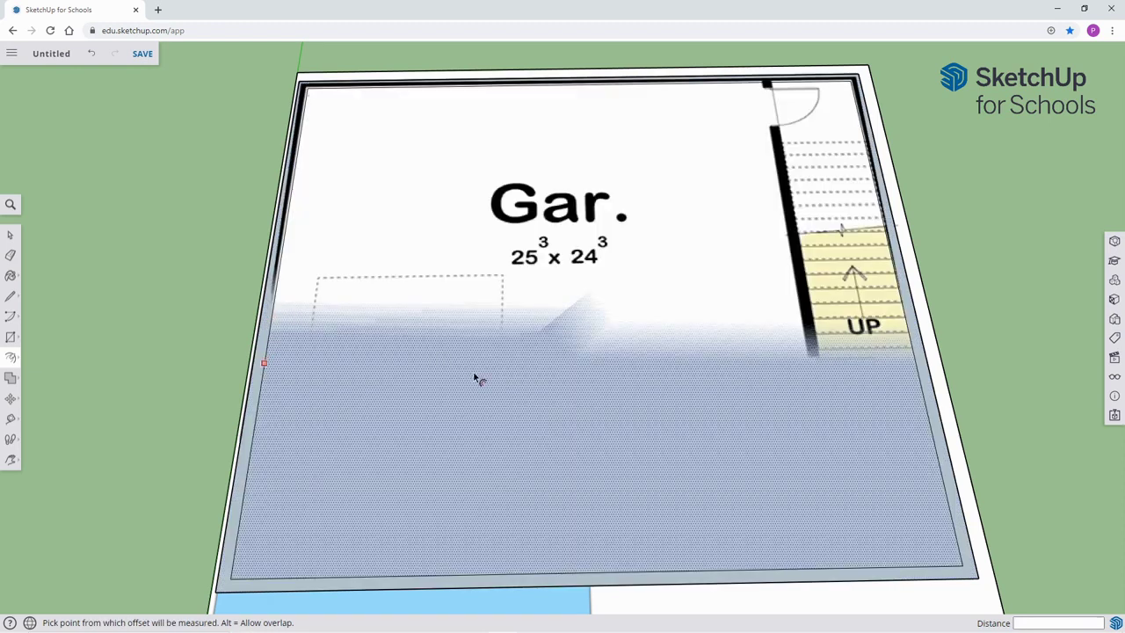
Draw a line about 12' 11" long from the left wall's inner edge along the inside of the recessed garage front wall.
{"action": "scroll", "coordinate": [479, 379], "scroll_direction": "down", "scroll_amount": 3}
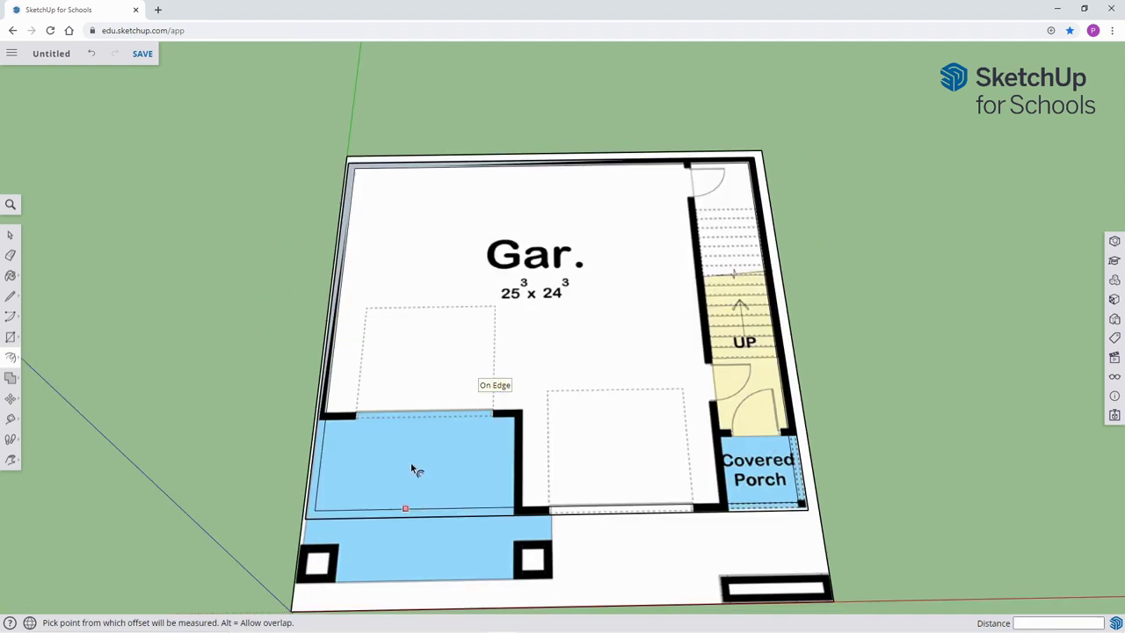
{"action": "key", "text": "l"}
{"action": "scroll", "coordinate": [358, 454], "scroll_direction": "up", "scroll_amount": 3}
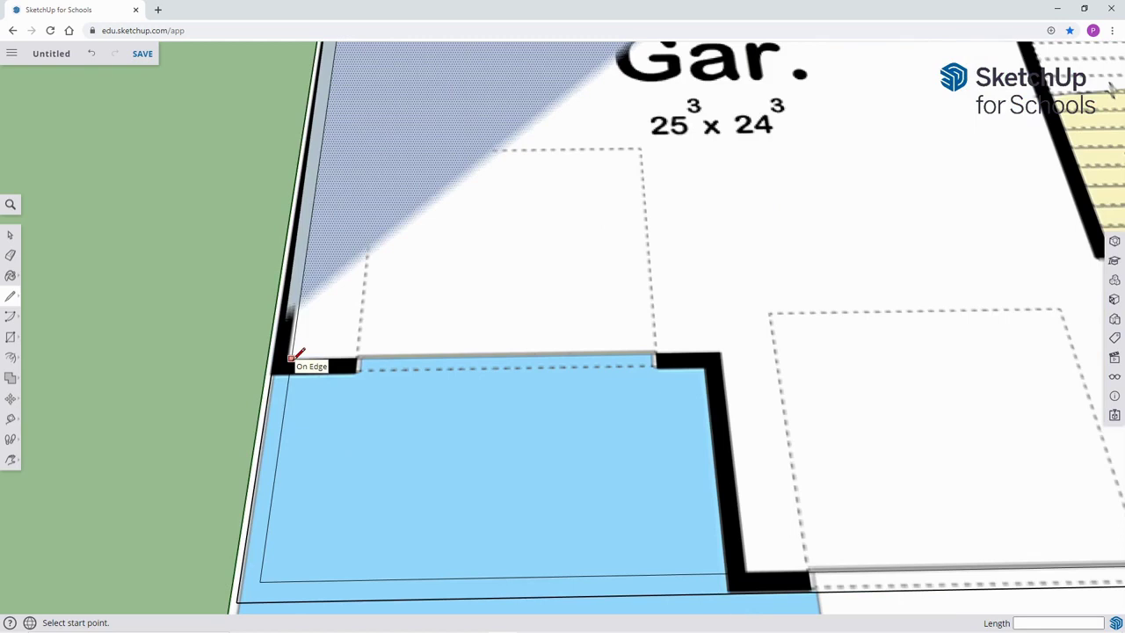
{"action": "left_click", "coordinate": [291, 358]}
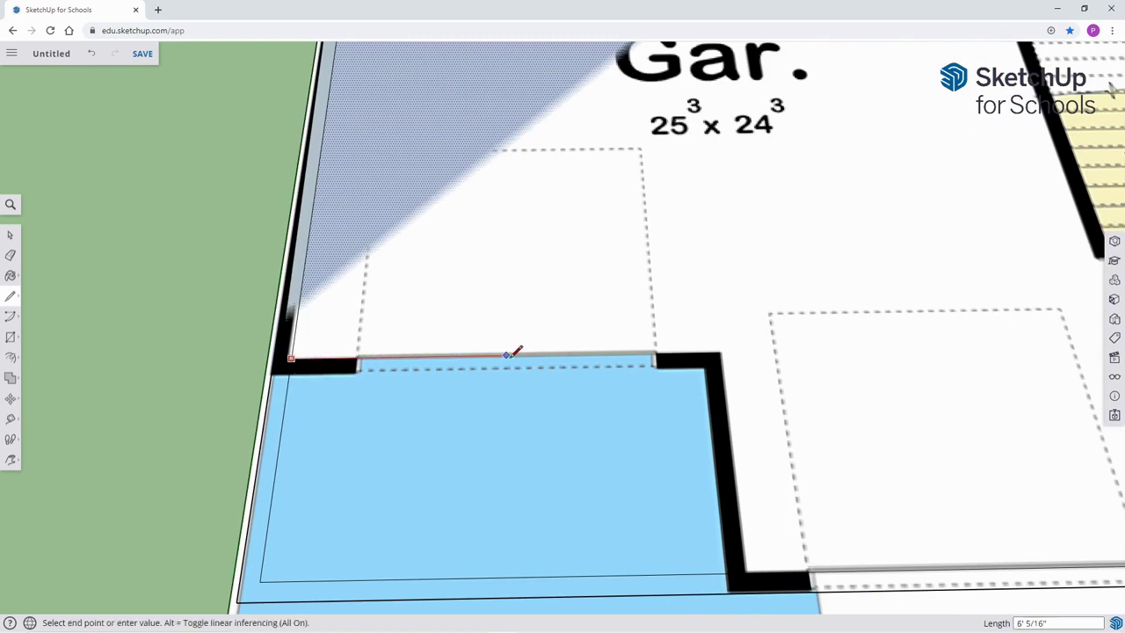
{"action": "left_click", "coordinate": [749, 351]}
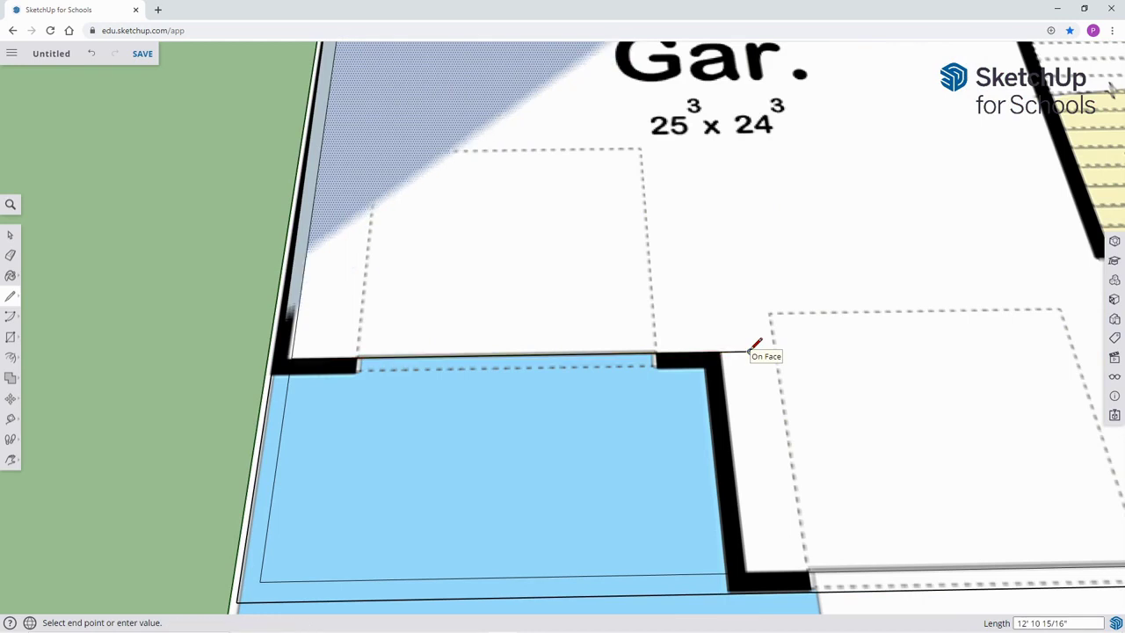
Place a guide 6" in front of the line tracing the inside of the recessed garage front wall.
{"action": "key", "text": "Escape"}
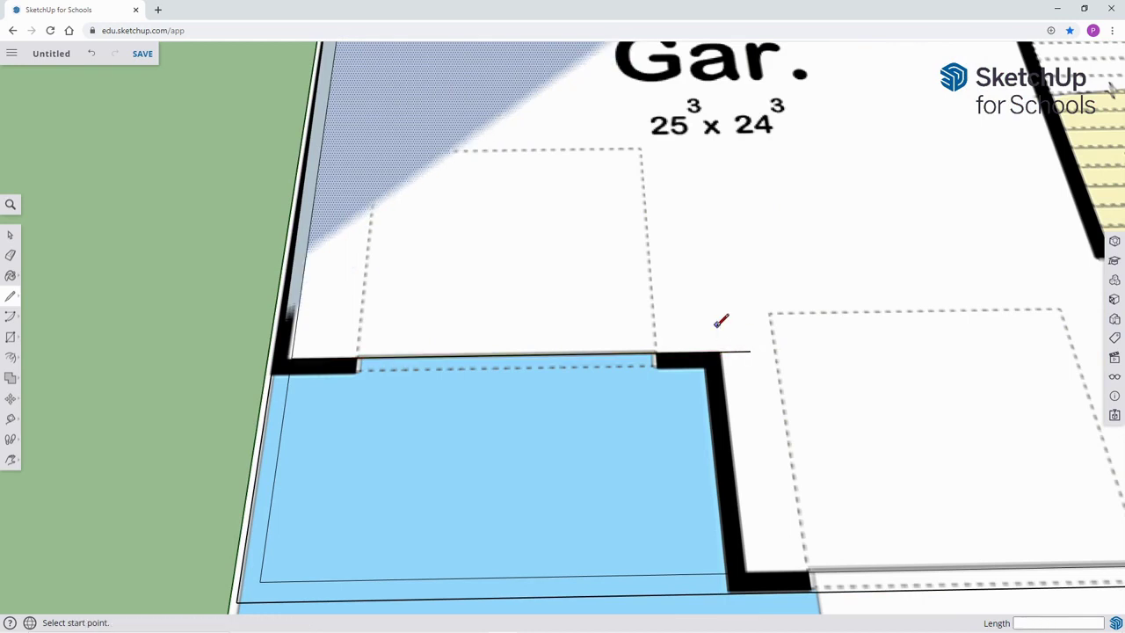
{"action": "scroll", "coordinate": [534, 319], "scroll_direction": "up", "scroll_amount": 5}
{"action": "scroll", "coordinate": [533, 321], "scroll_direction": "down", "scroll_amount": 4}
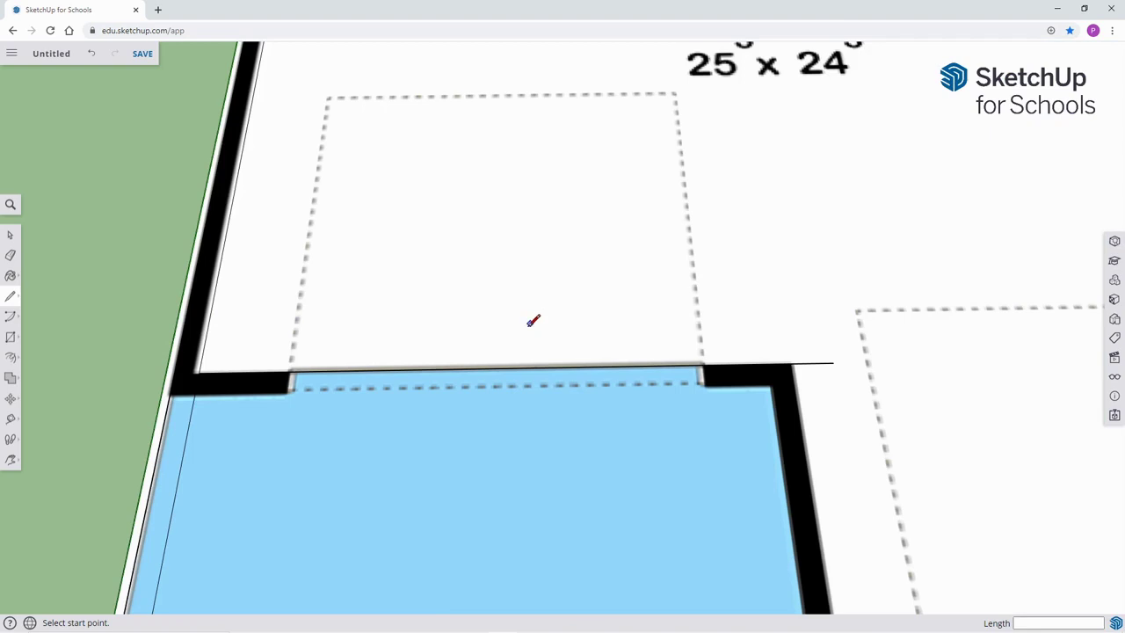
{"action": "key", "text": "t"}
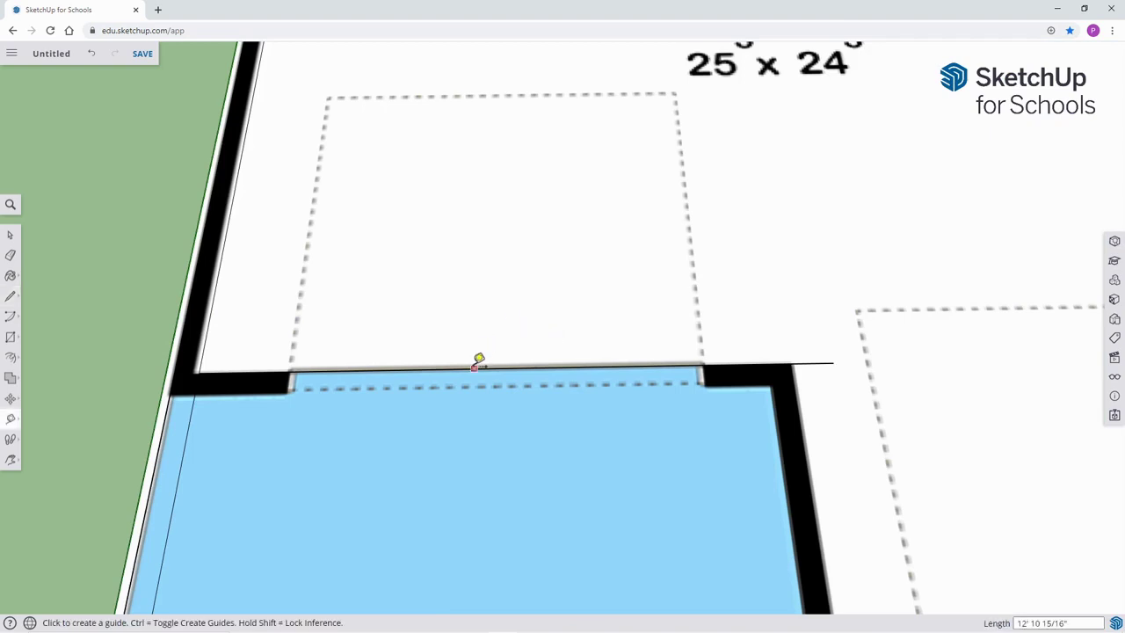
{"action": "left_click", "coordinate": [475, 365]}
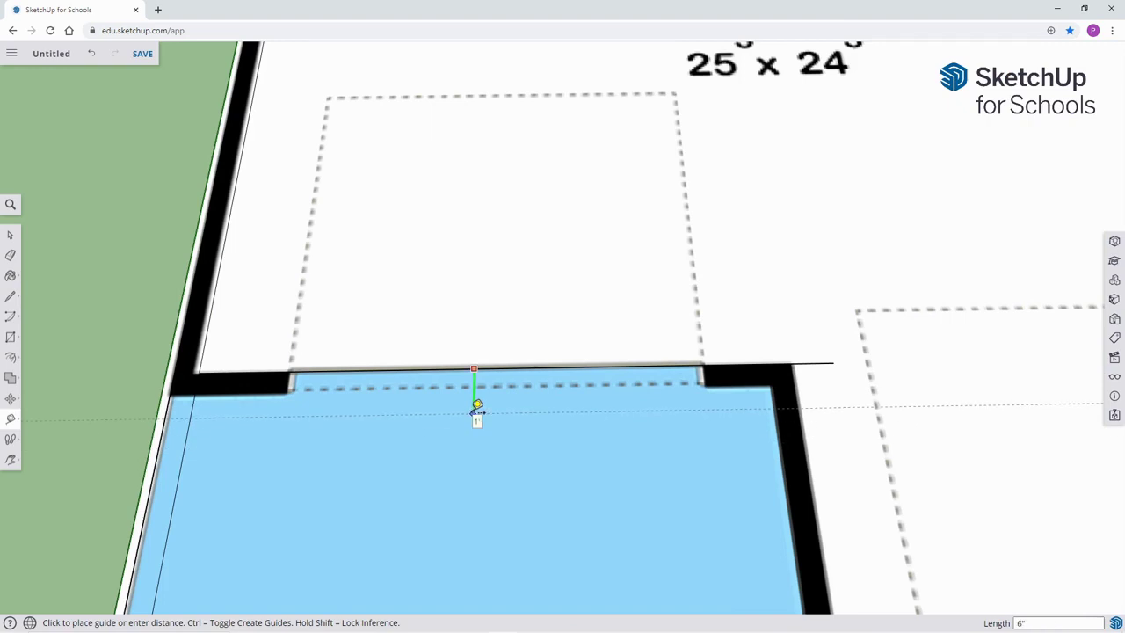
{"action": "key", "text": "Return"}
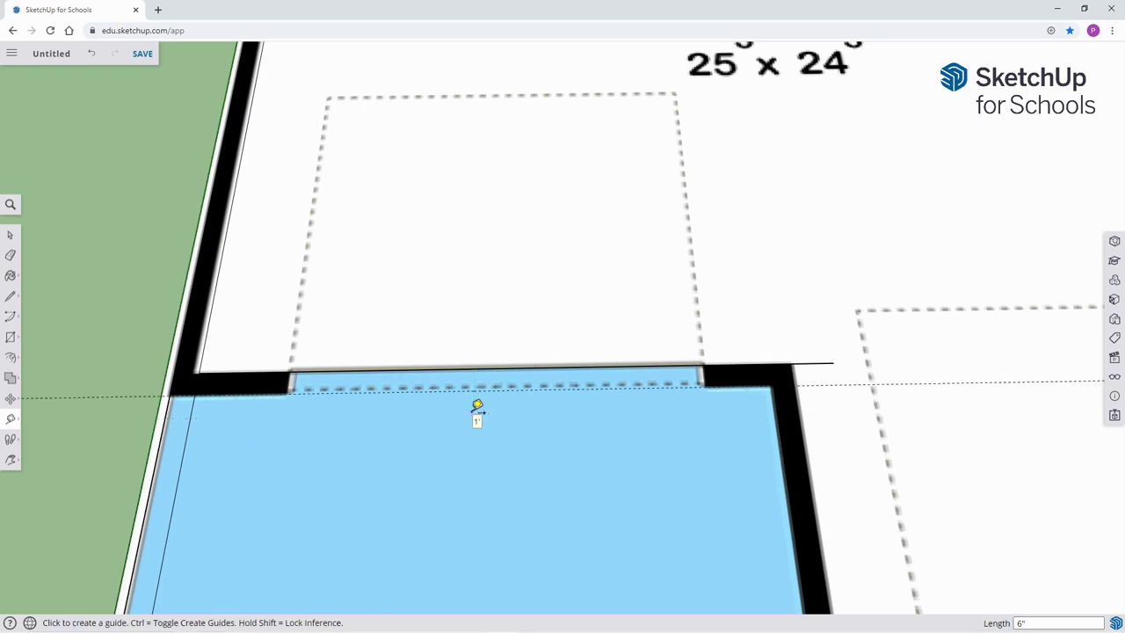
Draw a line about 12' 8" long on the guide, from the left wall's inner edge past the recessed wall's corner.
{"action": "key", "text": "l"}
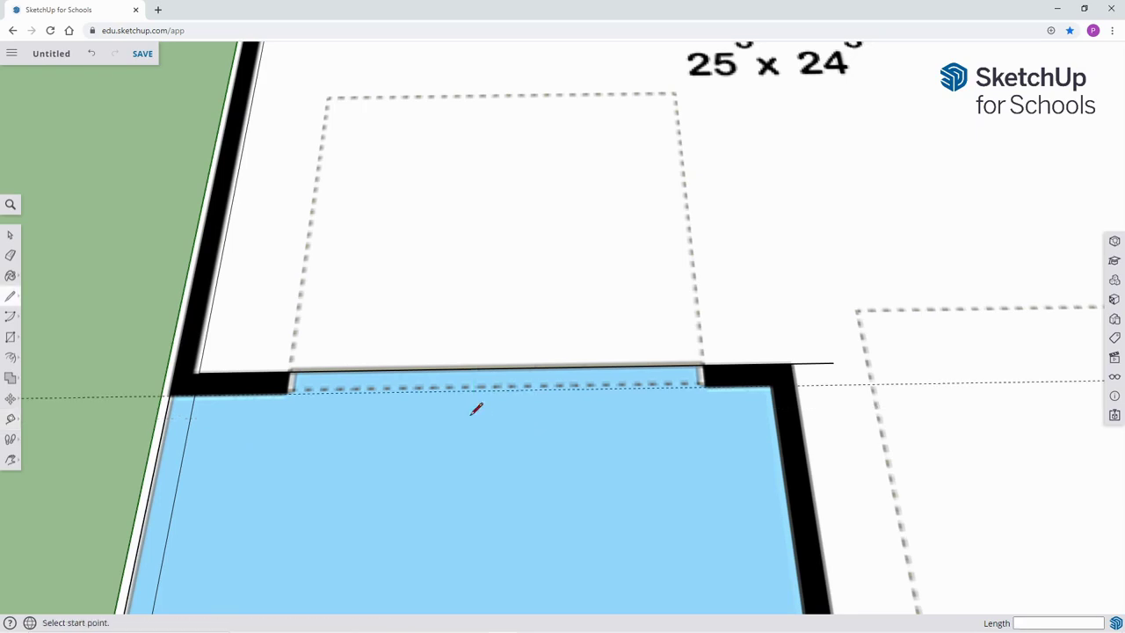
{"action": "left_click", "coordinate": [194, 394]}
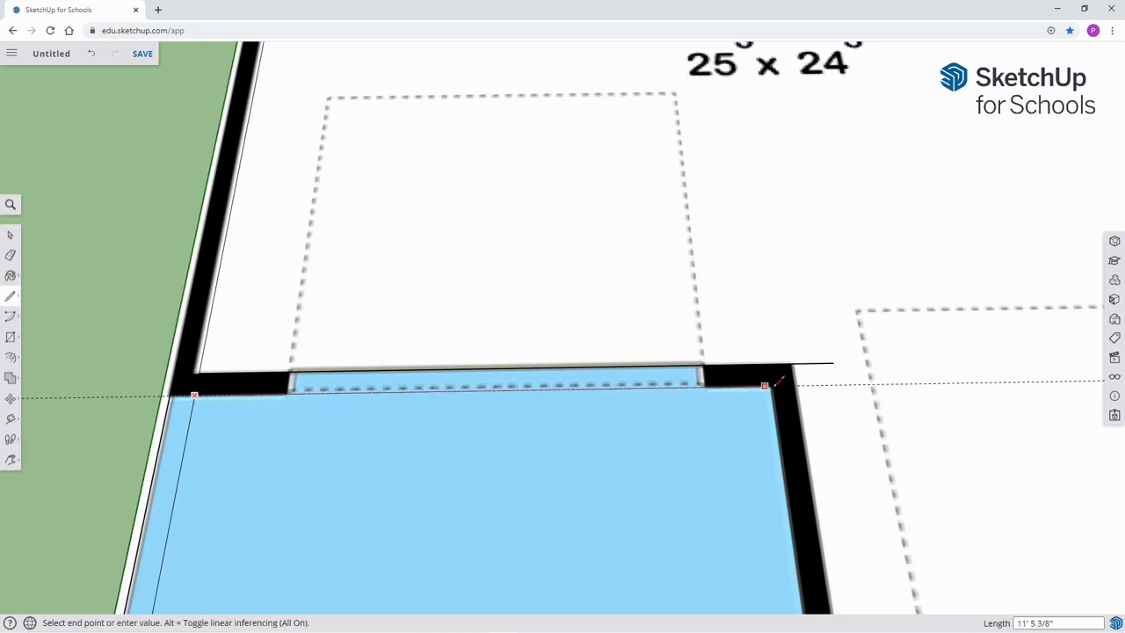
{"action": "left_click", "coordinate": [826, 385]}
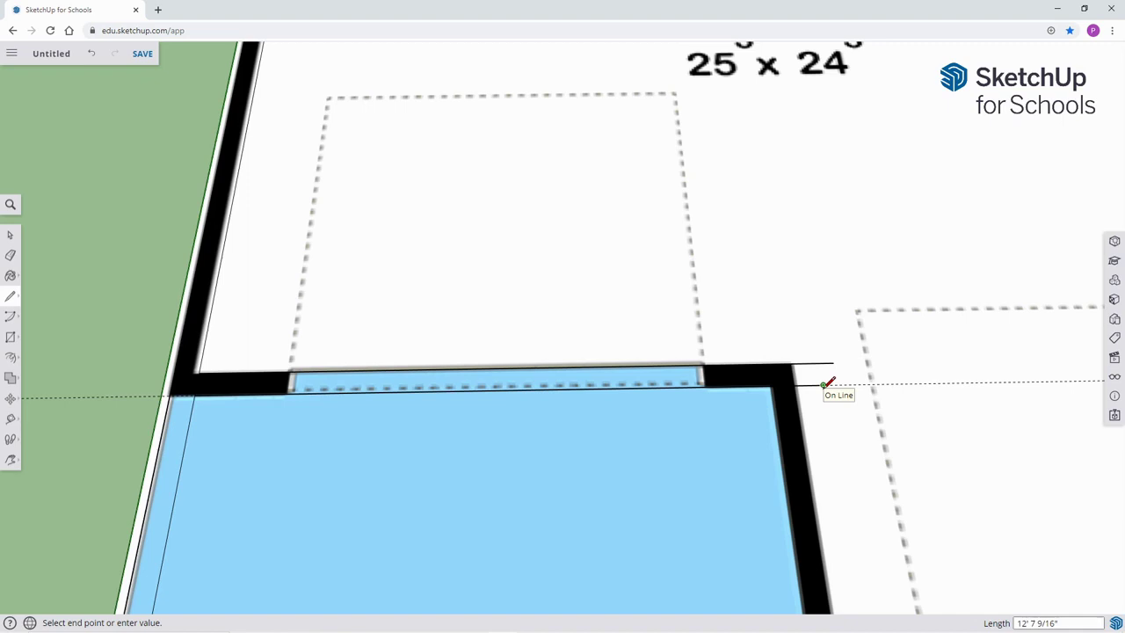
{"action": "scroll", "coordinate": [831, 391], "scroll_direction": "down", "scroll_amount": 2}
{"action": "scroll", "coordinate": [842, 398], "scroll_direction": "down", "scroll_amount": 1}
{"action": "key", "text": "Escape"}
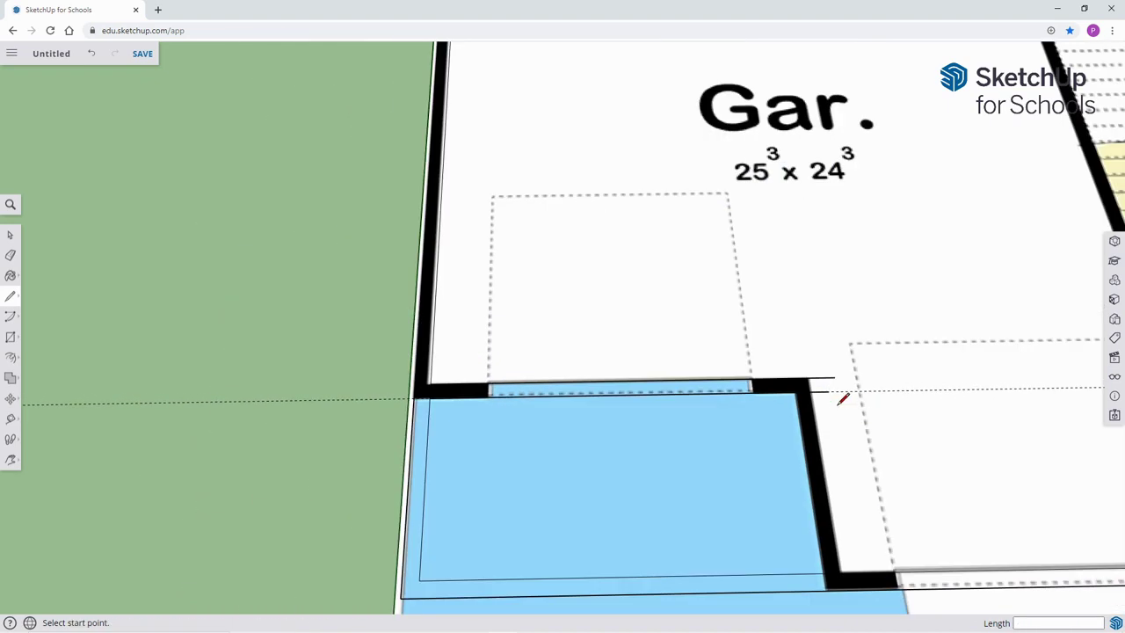
Draw the outer edge of the garage's side return wall, from the front inner outline back past both recessed wall lines.
{"action": "middle_click_drag", "start_coordinate": [894, 398], "coordinate": [657, 360], "text": "shift"}
{"action": "scroll", "coordinate": [658, 361], "scroll_direction": "down", "scroll_amount": 2}
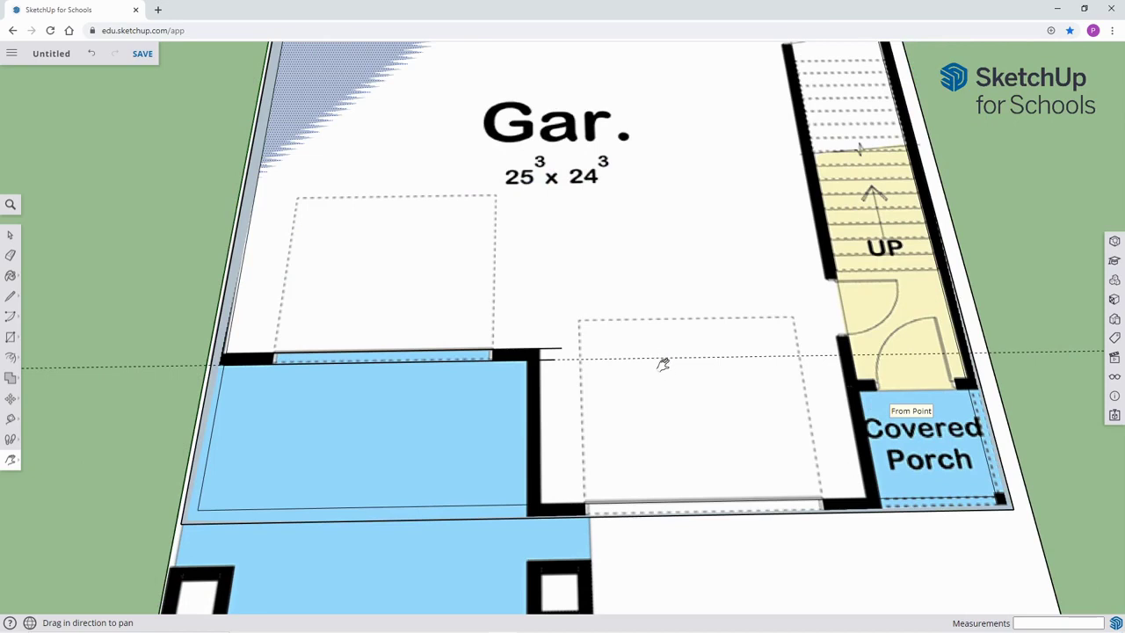
{"action": "key", "text": "space"}
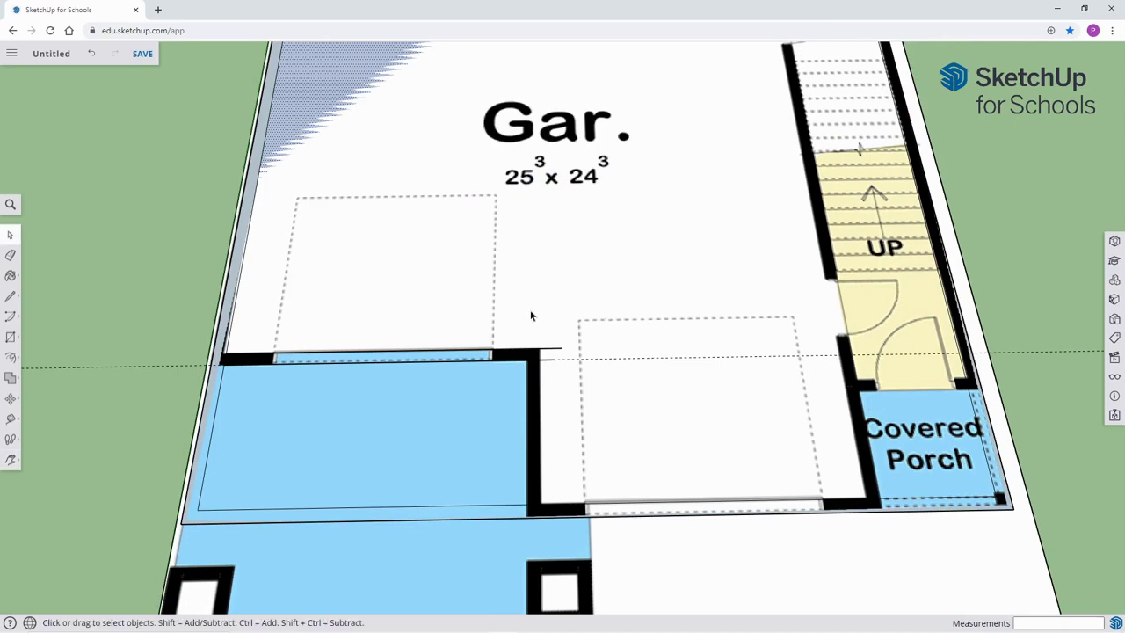
{"action": "key", "text": "l"}
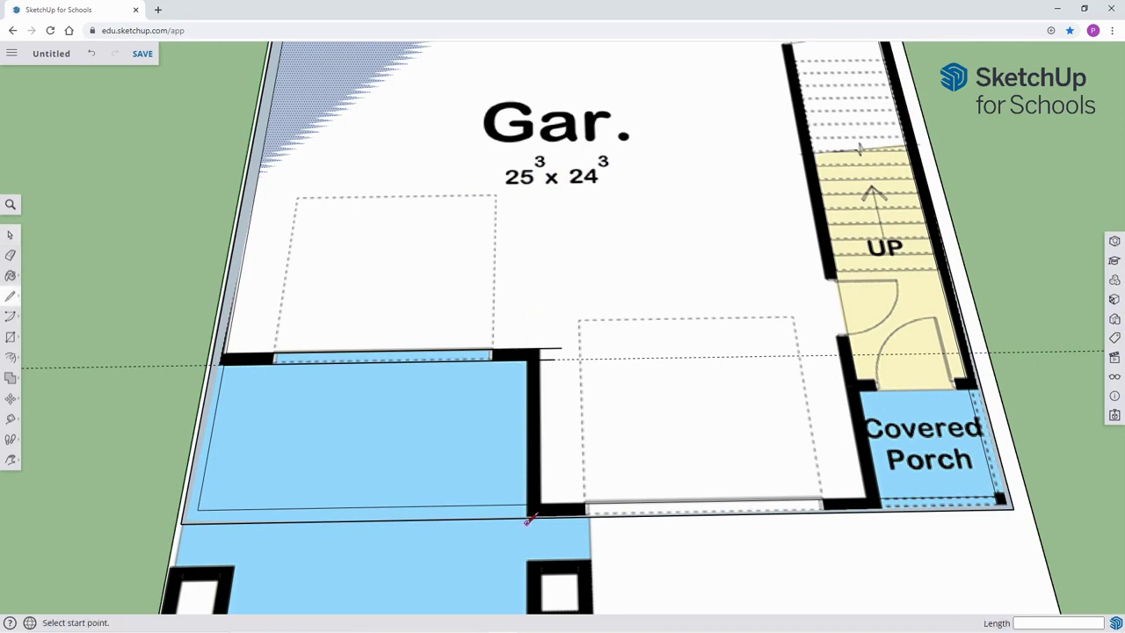
{"action": "scroll", "coordinate": [528, 519], "scroll_direction": "up", "scroll_amount": 3}
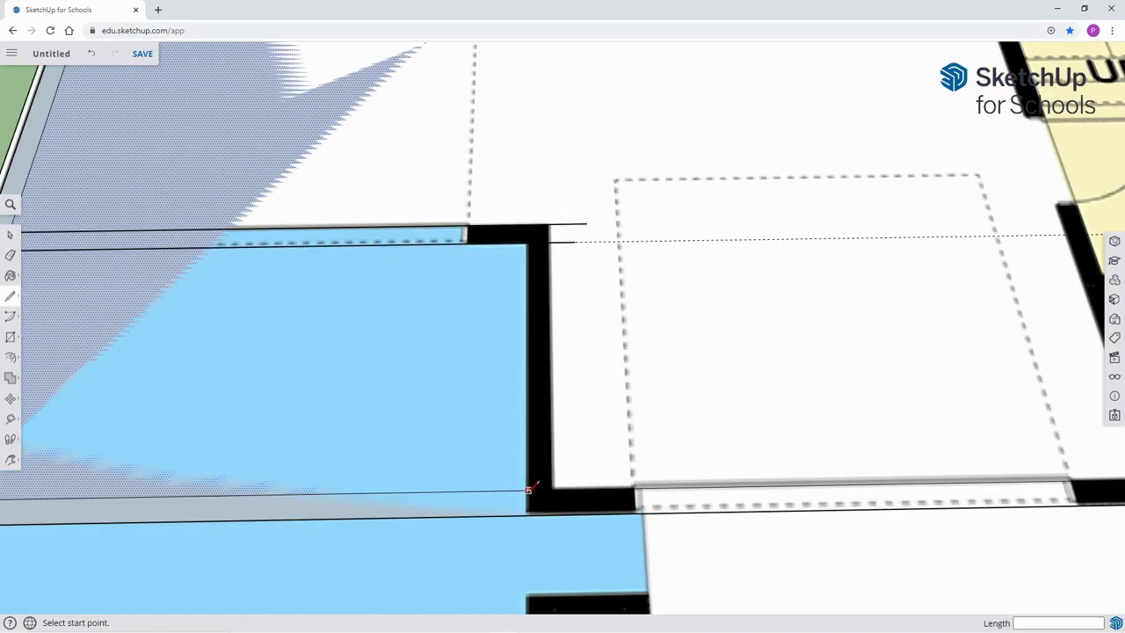
{"action": "left_click", "coordinate": [525, 490]}
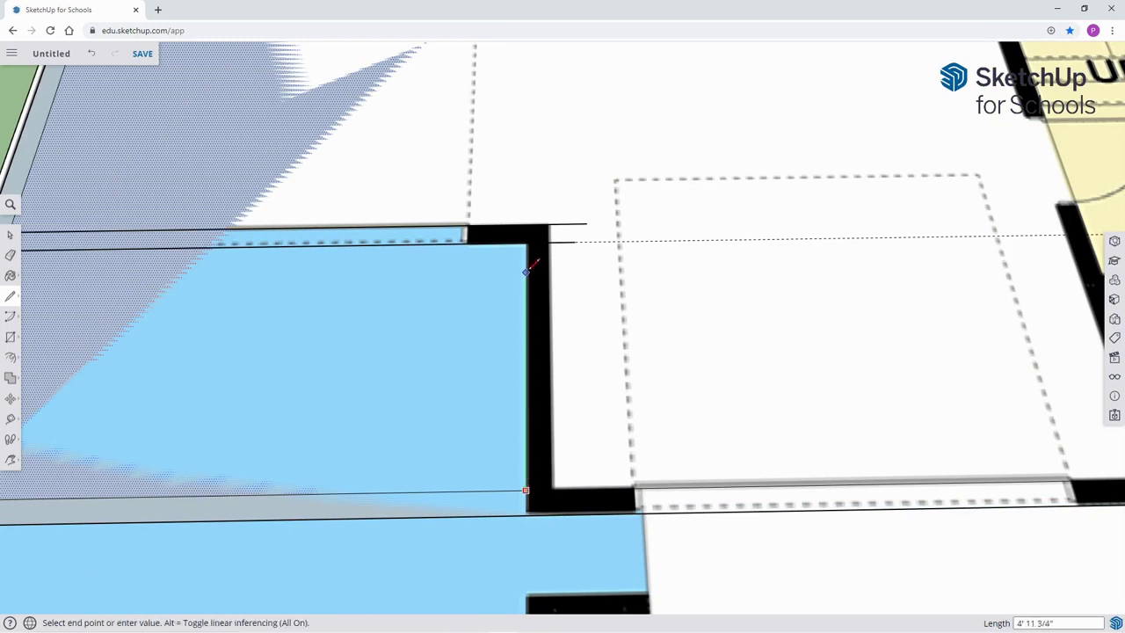
{"action": "left_click", "coordinate": [525, 201]}
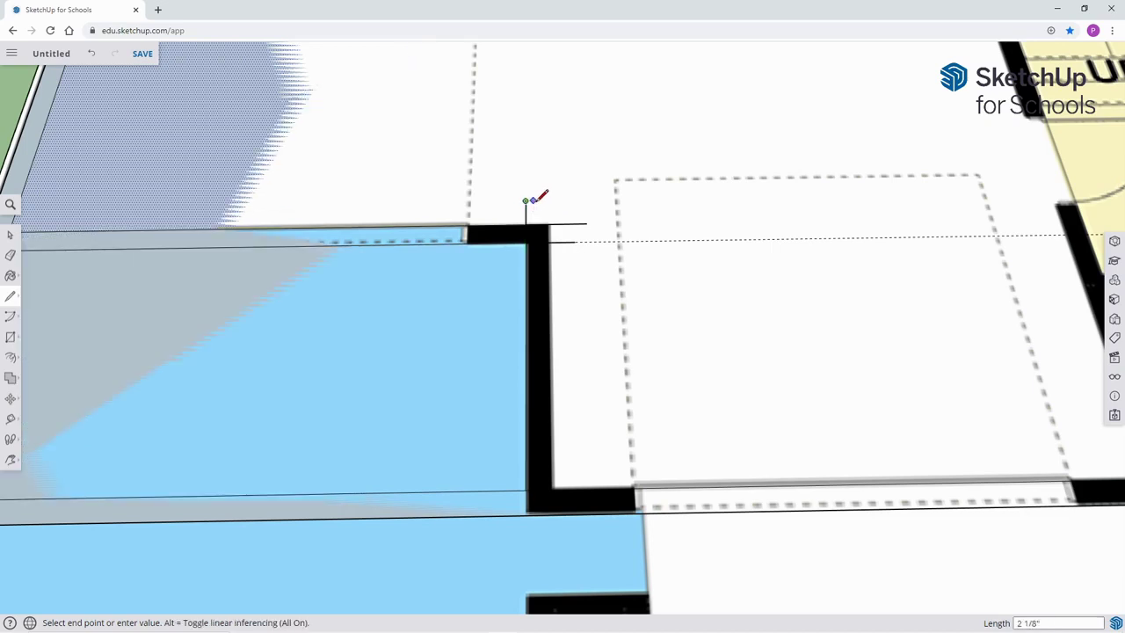
{"action": "key", "text": "Escape"}
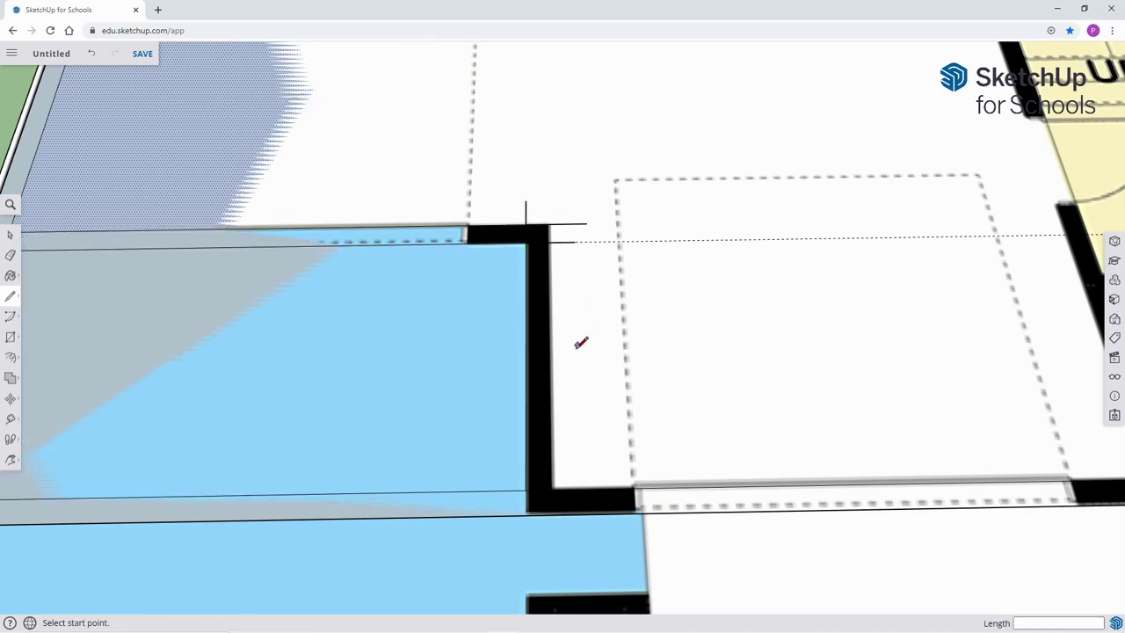
Place a guide 6" from the return wall's outer line, on its garage side.
{"action": "key", "text": "t"}
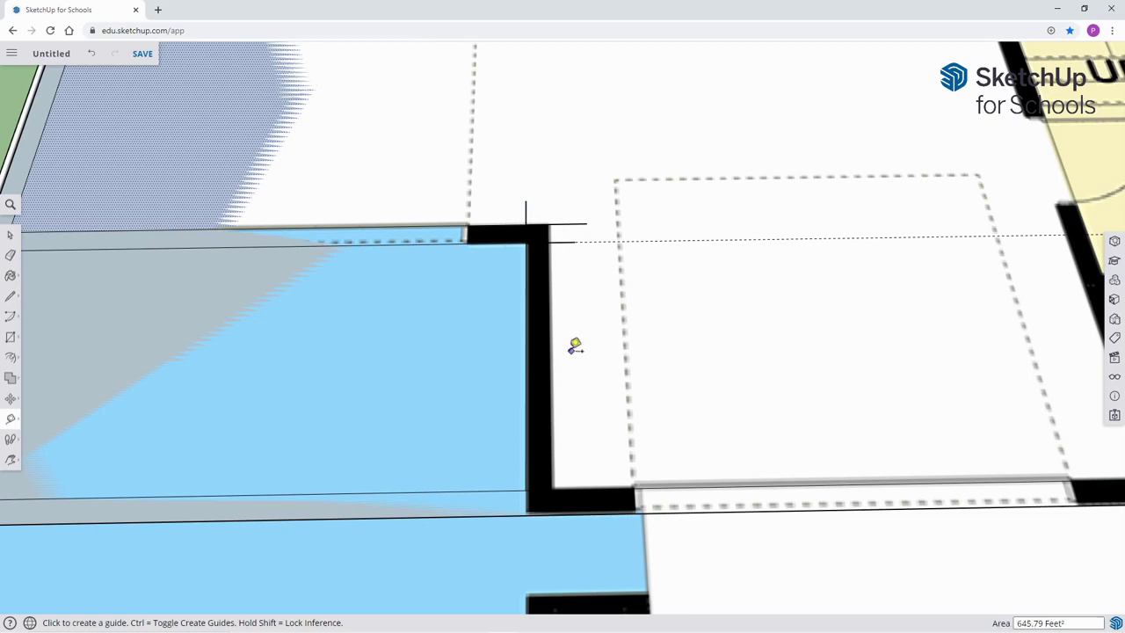
{"action": "left_click", "coordinate": [526, 355]}
{"action": "type", "text": "11"}
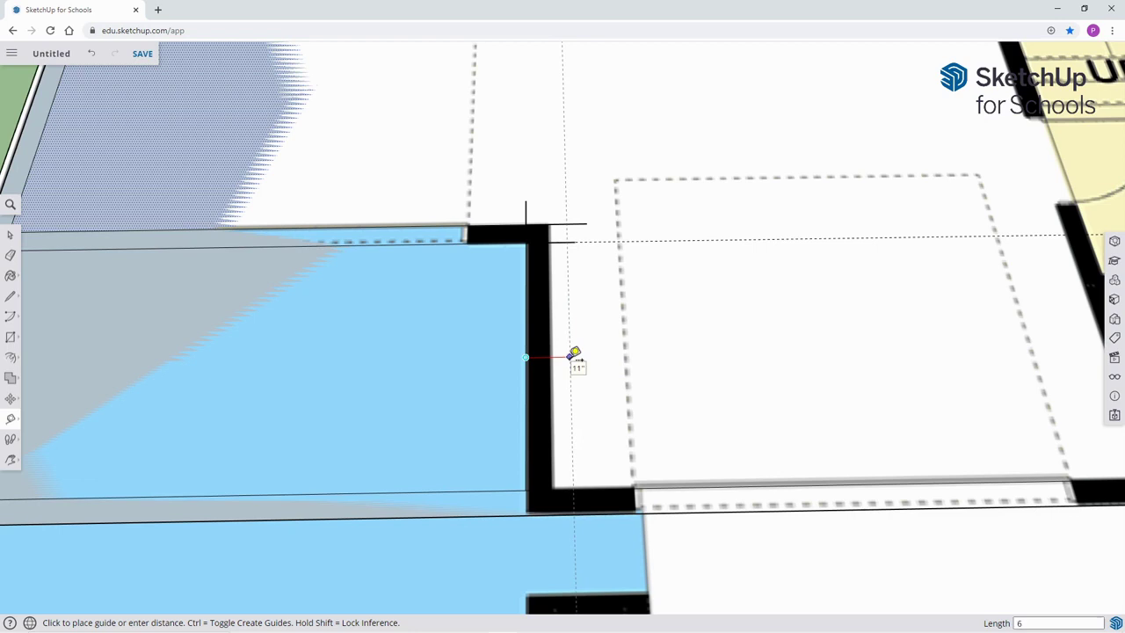
{"action": "key", "text": "Return"}
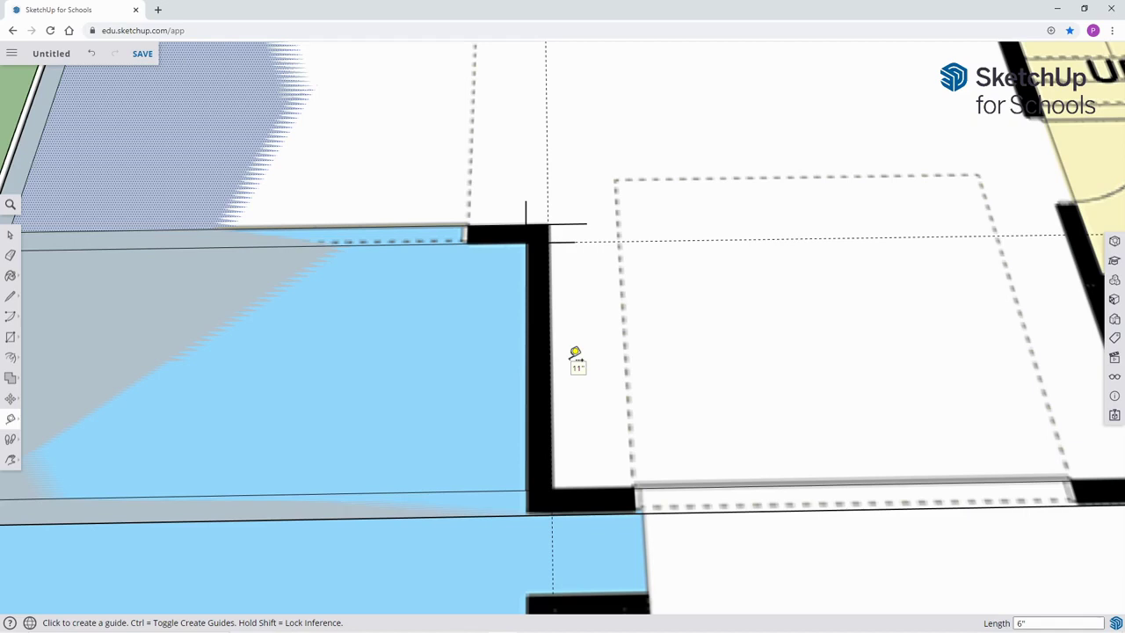
Draw the return wall's inner edge on the guide, from the front inner outline back past both recessed wall lines.
{"action": "key", "text": "l"}
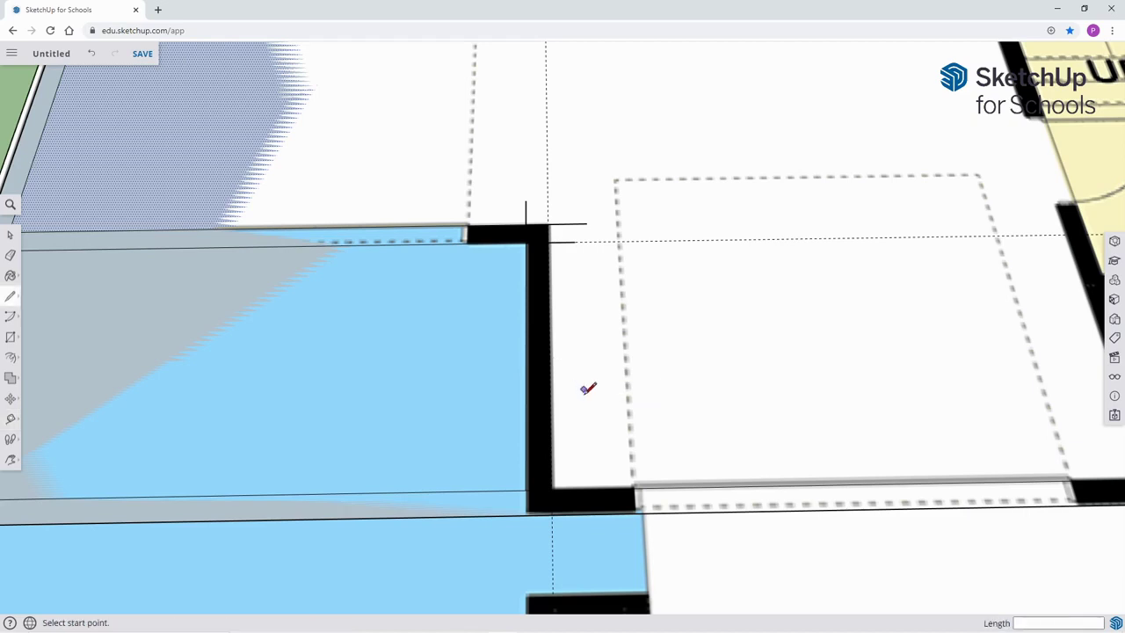
{"action": "left_click", "coordinate": [550, 489]}
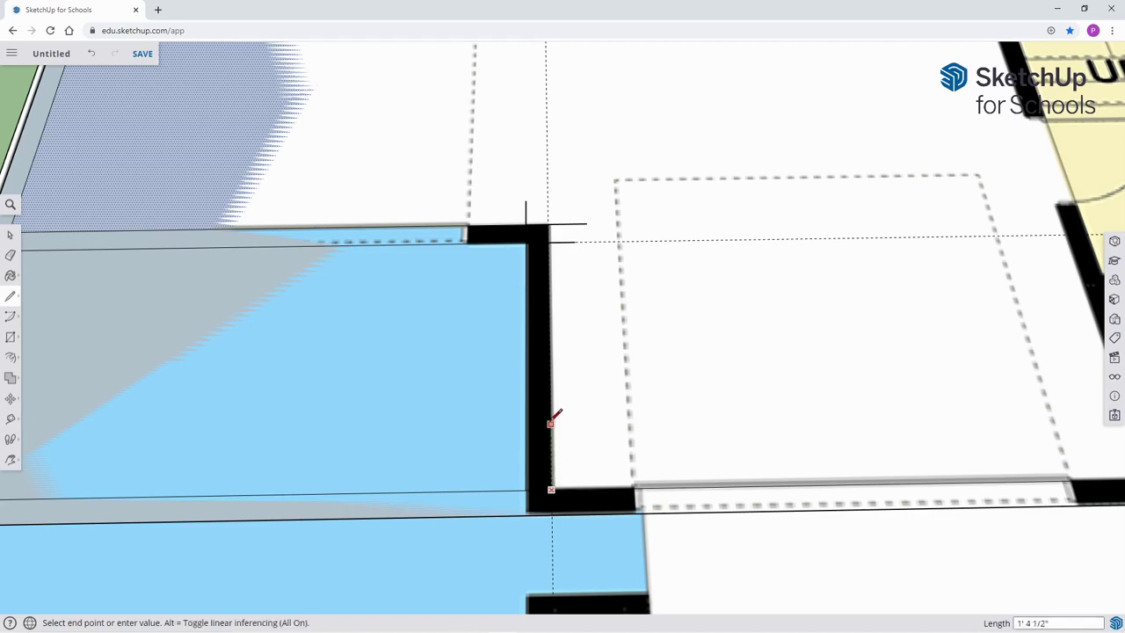
{"action": "left_click", "coordinate": [547, 206]}
{"action": "key", "text": "Escape"}
Draw a line about 26' long along the garage side of the stair wall, from the front inner outline to the back wall.
{"action": "scroll", "coordinate": [756, 181], "scroll_direction": "down", "scroll_amount": 4}
{"action": "key", "text": "h"}
{"action": "middle_click_drag", "start_coordinate": [795, 166], "coordinate": [558, 235], "text": "shift"}
{"action": "scroll", "coordinate": [665, 357], "scroll_direction": "up", "scroll_amount": 3}
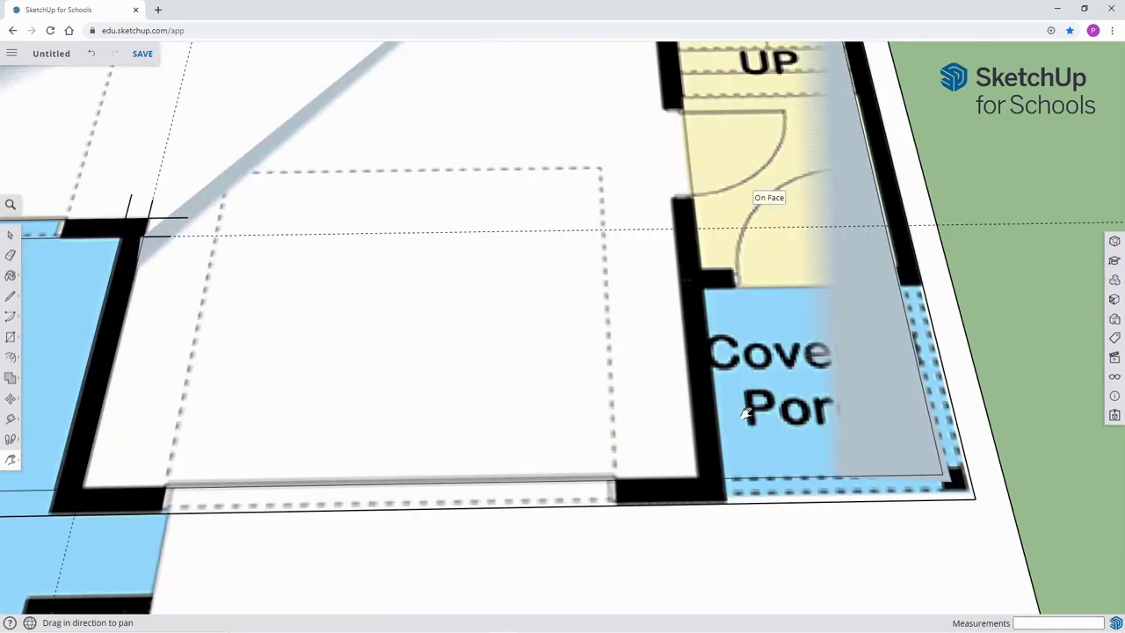
{"action": "left_click_drag", "start_coordinate": [747, 412], "coordinate": [666, 410]}
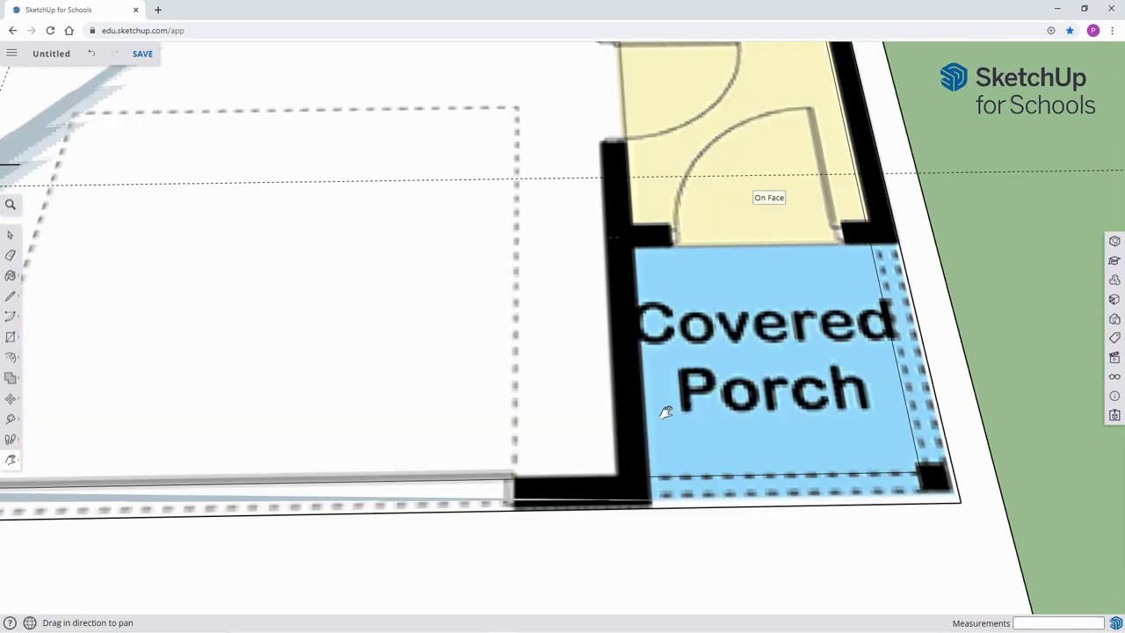
{"action": "key", "text": "l"}
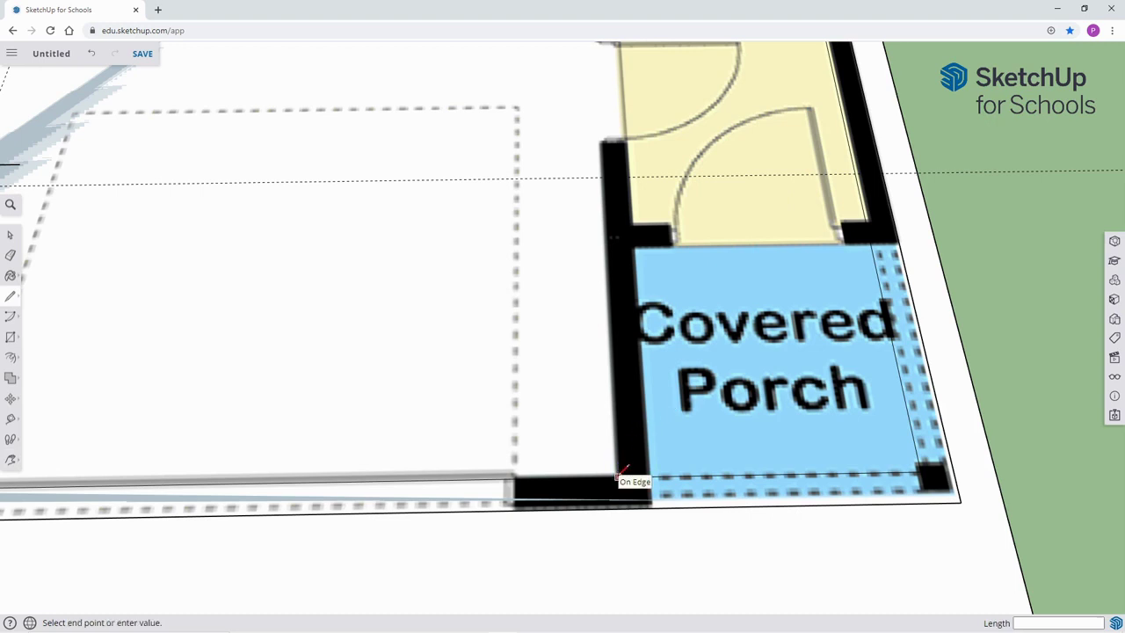
{"action": "left_click", "coordinate": [618, 476]}
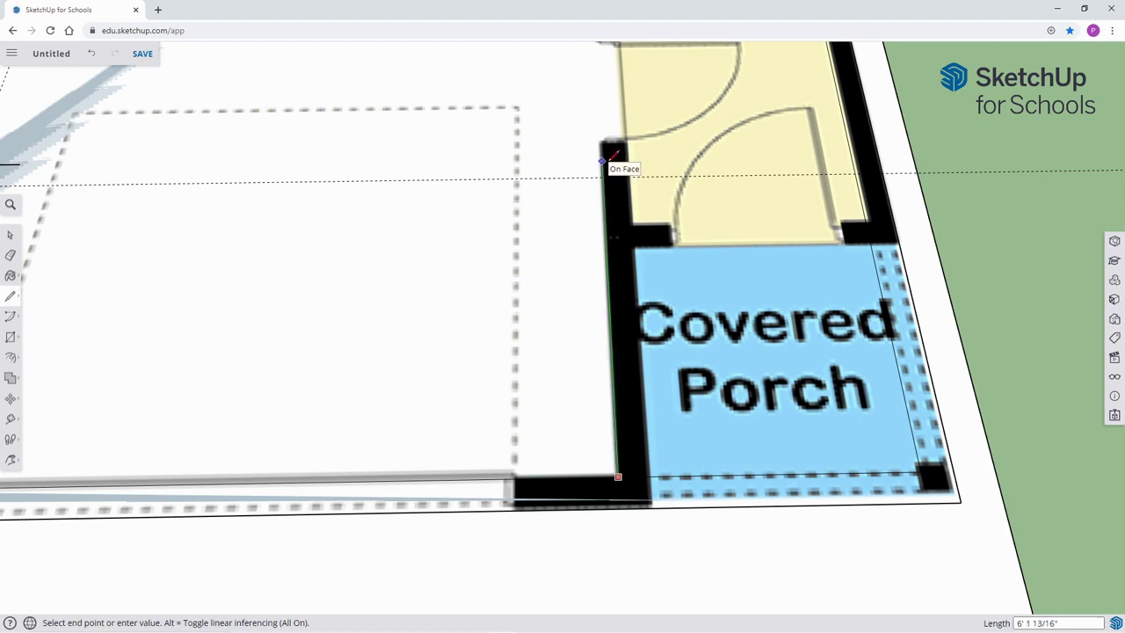
{"action": "scroll", "coordinate": [603, 160], "scroll_direction": "down", "scroll_amount": 5}
{"action": "key", "text": "h"}
{"action": "left_click_drag", "start_coordinate": [597, 138], "coordinate": [542, 392]}
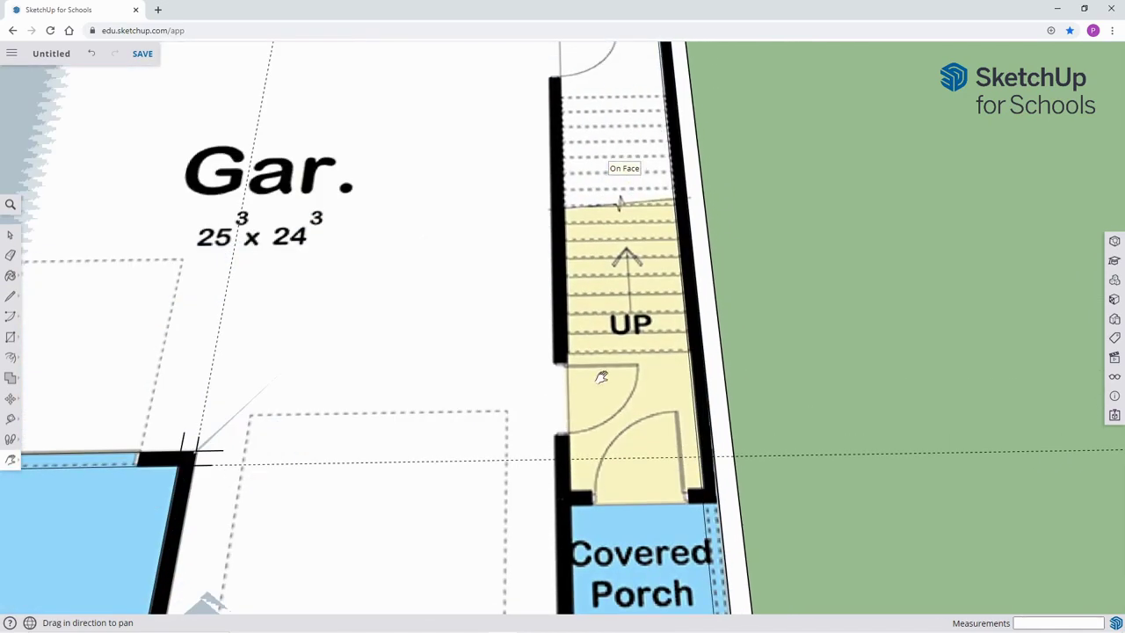
{"action": "key", "text": "l"}
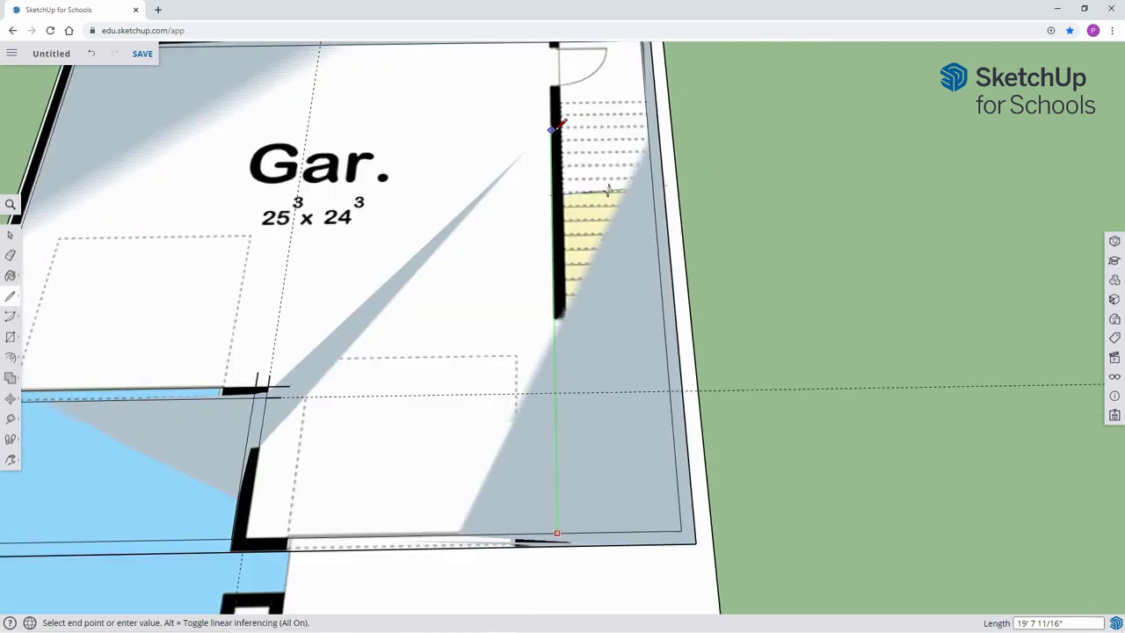
{"action": "scroll", "coordinate": [552, 132], "scroll_direction": "down", "scroll_amount": 3}
{"action": "middle_click_drag", "start_coordinate": [555, 106], "coordinate": [549, 263], "text": "shift"}
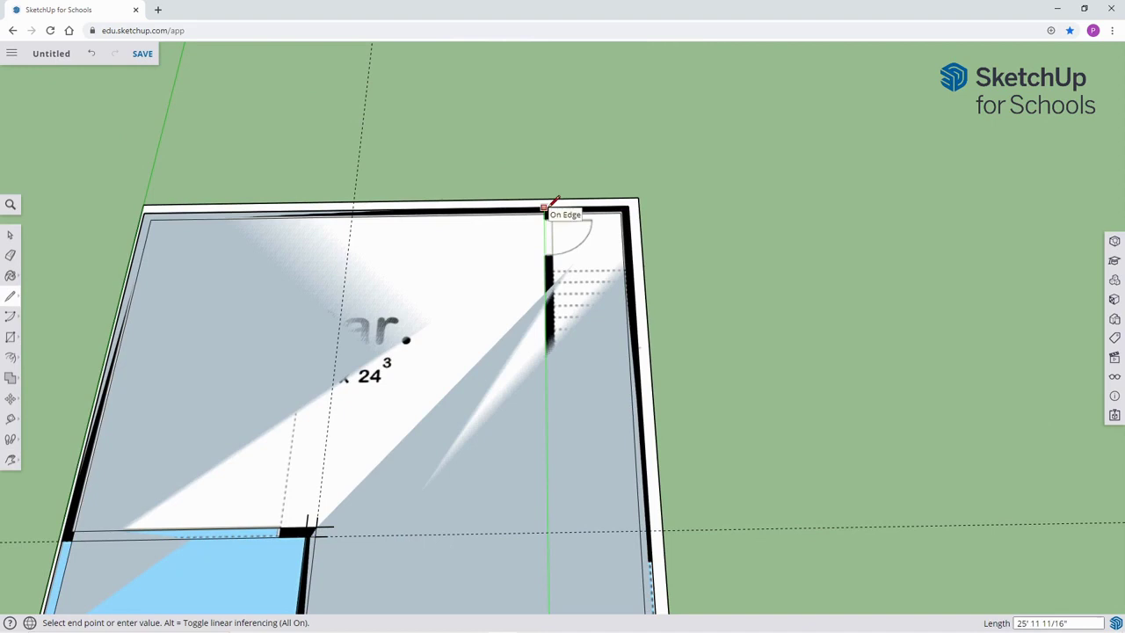
{"action": "left_click", "coordinate": [545, 209]}
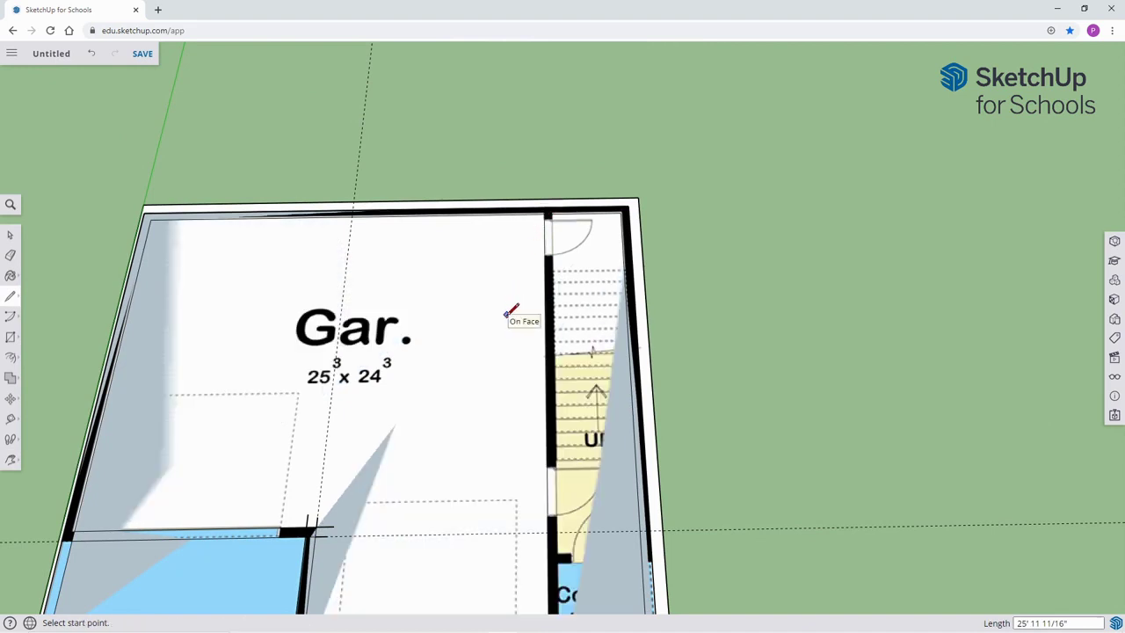
Place a guide 6" from the stair wall's garage-side line, toward the stairs.
{"action": "key", "text": "t"}
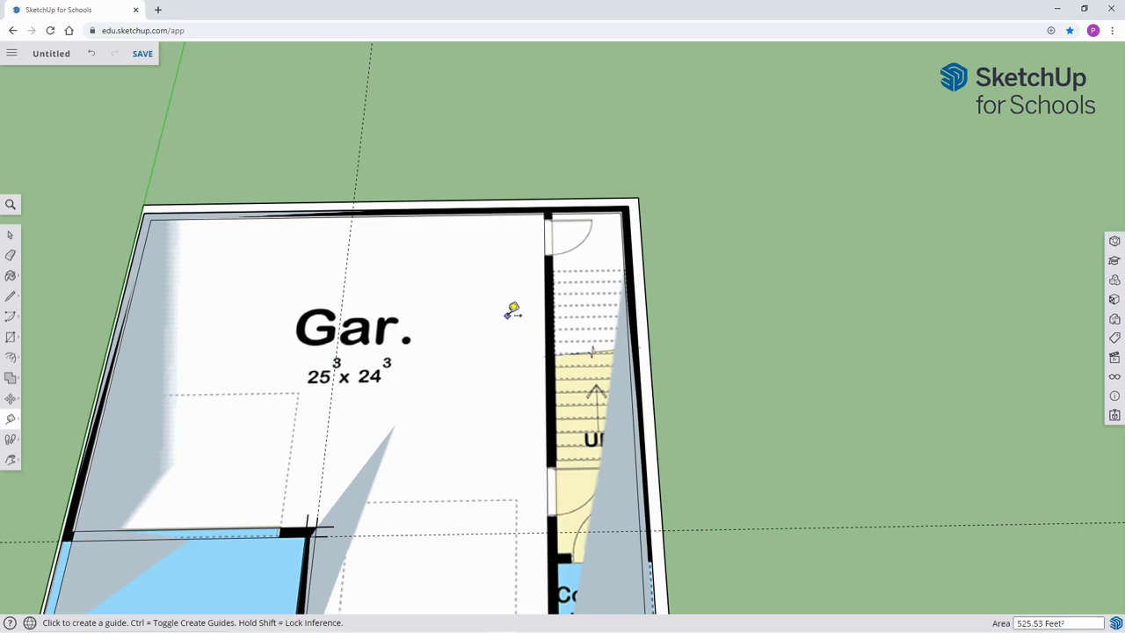
{"action": "left_click", "coordinate": [546, 313]}
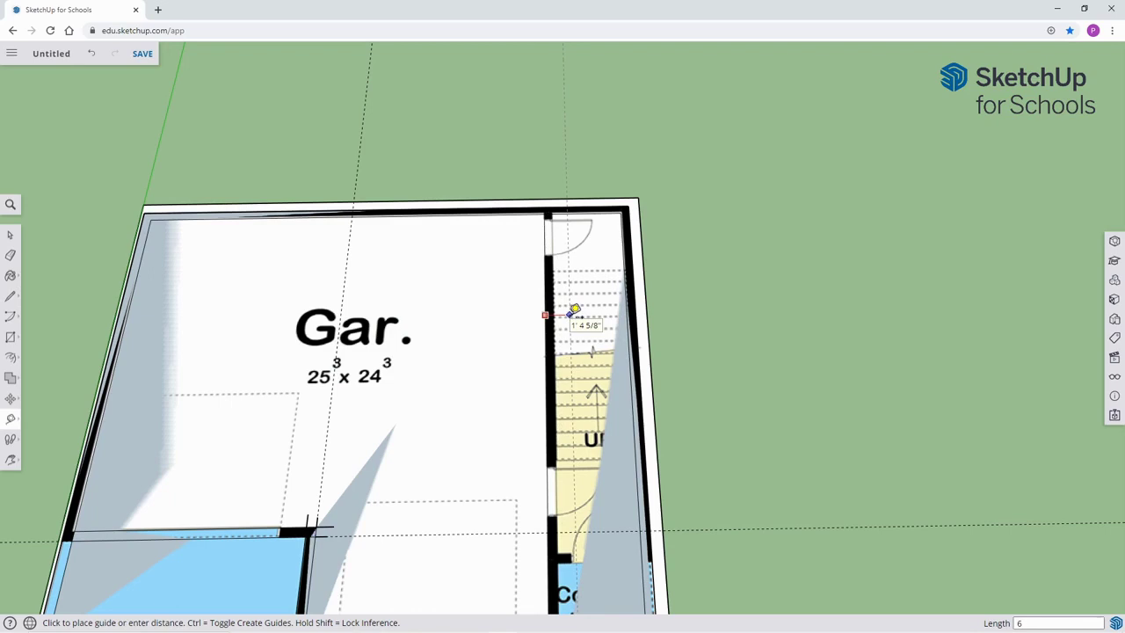
{"action": "type", "text": "6\""}
{"action": "key", "text": "Return"}
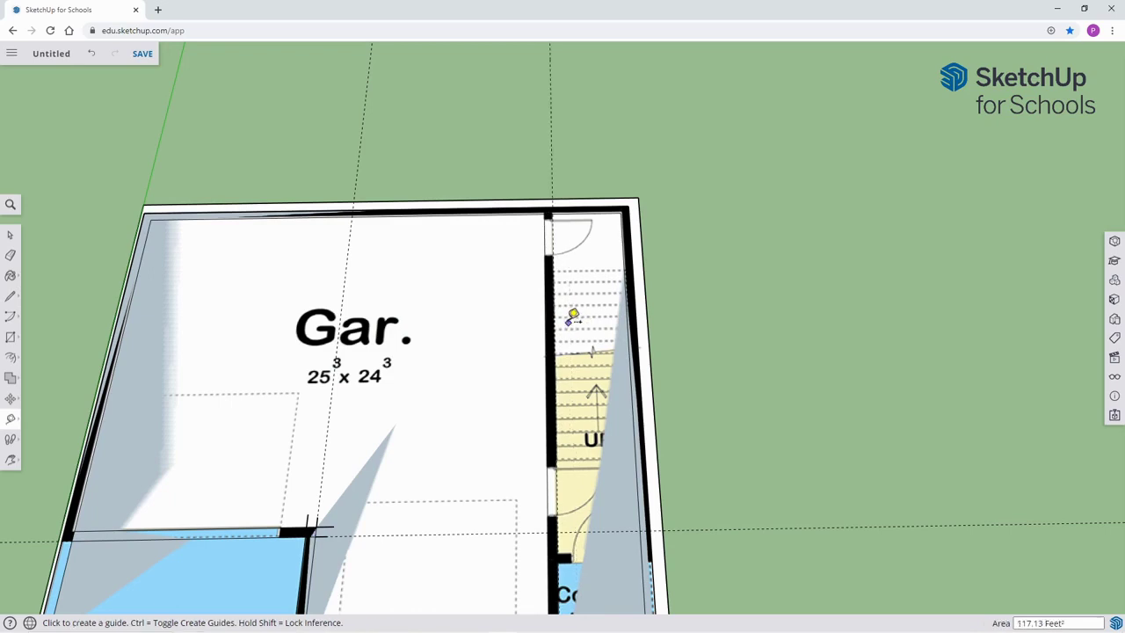
Draw the stair wall's stair-side line on the guide, about 26' long, from the back inner outline past the front outer outline.
{"action": "key", "text": "l"}
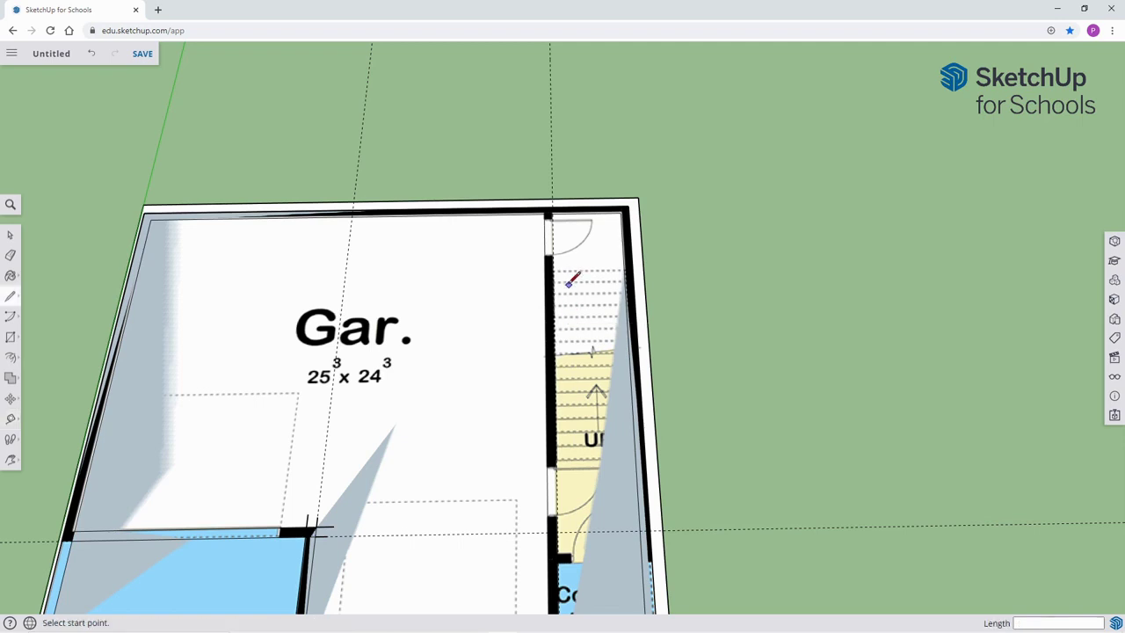
{"action": "scroll", "coordinate": [564, 235], "scroll_direction": "up", "scroll_amount": 3}
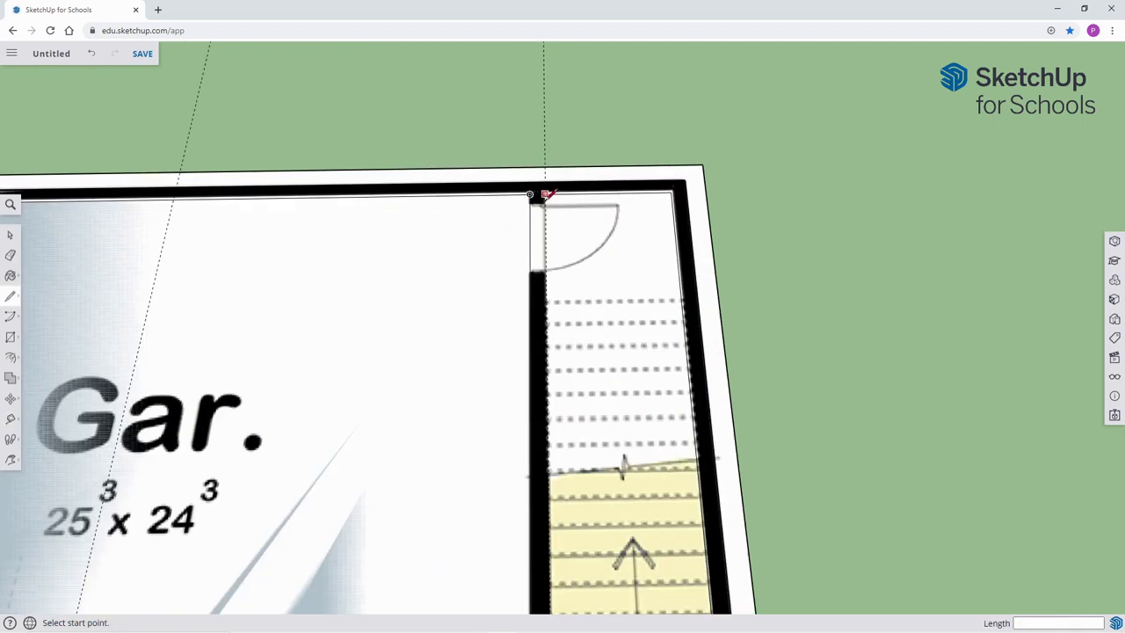
{"action": "left_click", "coordinate": [544, 192]}
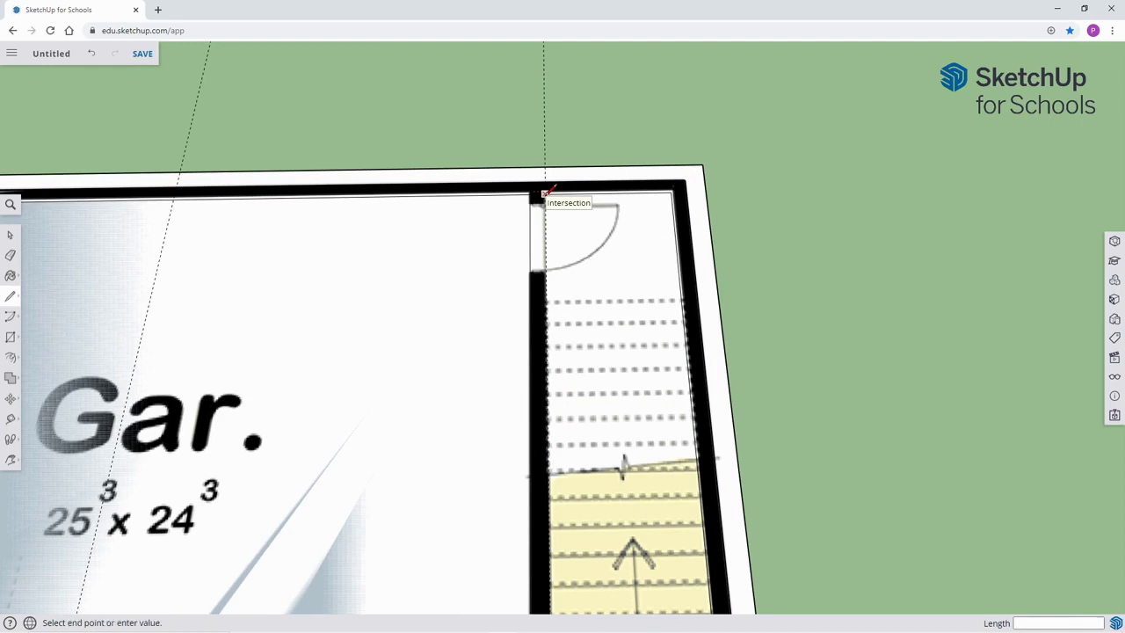
{"action": "scroll", "coordinate": [549, 281], "scroll_direction": "down", "scroll_amount": 1}
{"action": "scroll", "coordinate": [550, 322], "scroll_direction": "down", "scroll_amount": 3}
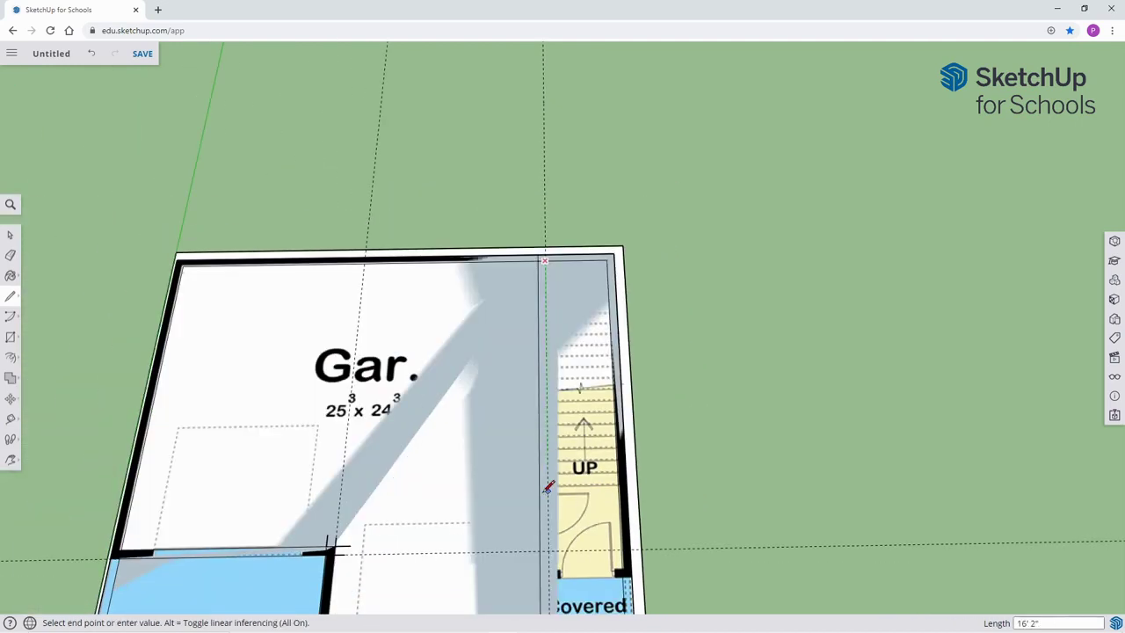
{"action": "key", "text": "h"}
{"action": "left_click_drag", "start_coordinate": [546, 486], "coordinate": [532, 309]}
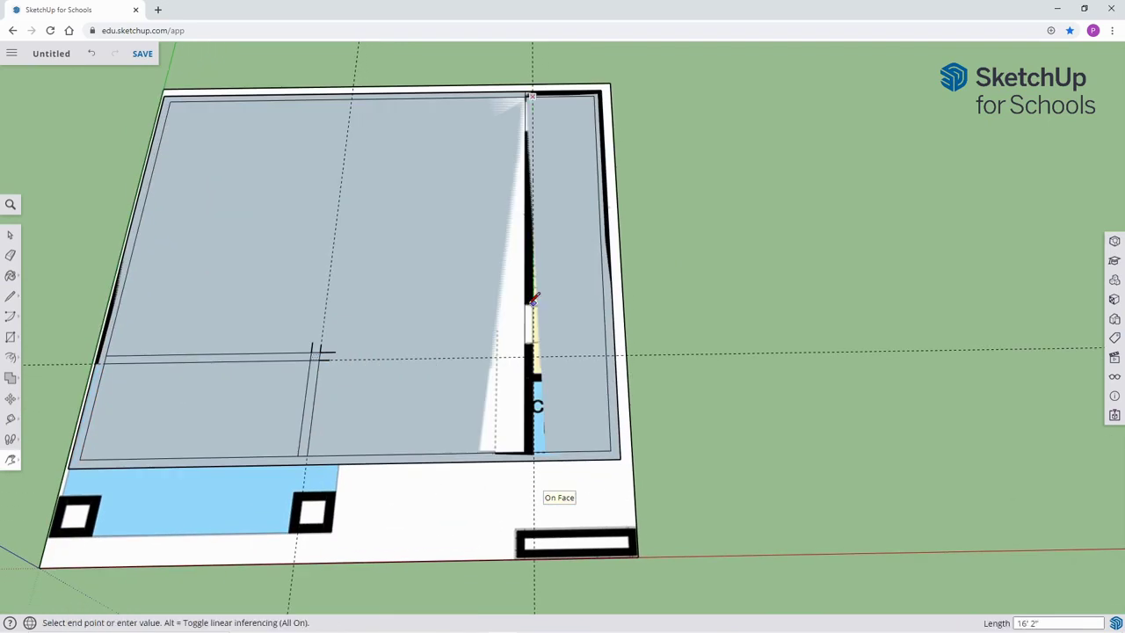
{"action": "scroll", "coordinate": [533, 323], "scroll_direction": "up", "scroll_amount": 4}
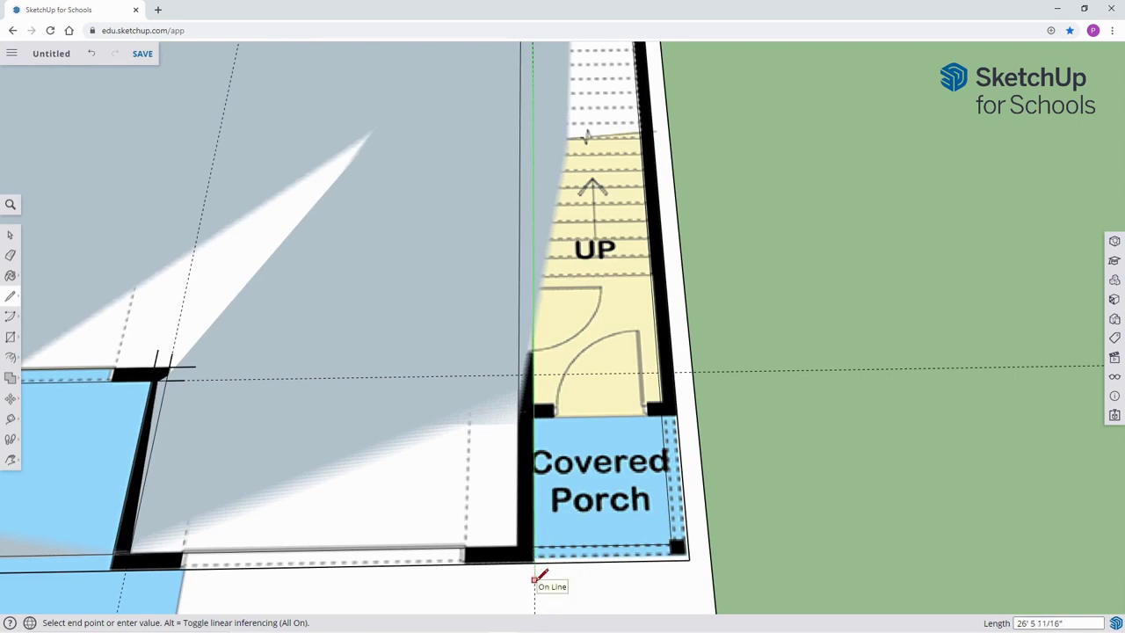
{"action": "key", "text": "Escape"}
Draw the entry wall's stair-side line from the outer side wall's inner outline across the stair wall, just above the covered porch.
{"action": "key", "text": "h"}
{"action": "left_click_drag", "start_coordinate": [398, 346], "coordinate": [542, 374]}
{"action": "scroll", "coordinate": [543, 365], "scroll_direction": "down", "scroll_amount": 5}
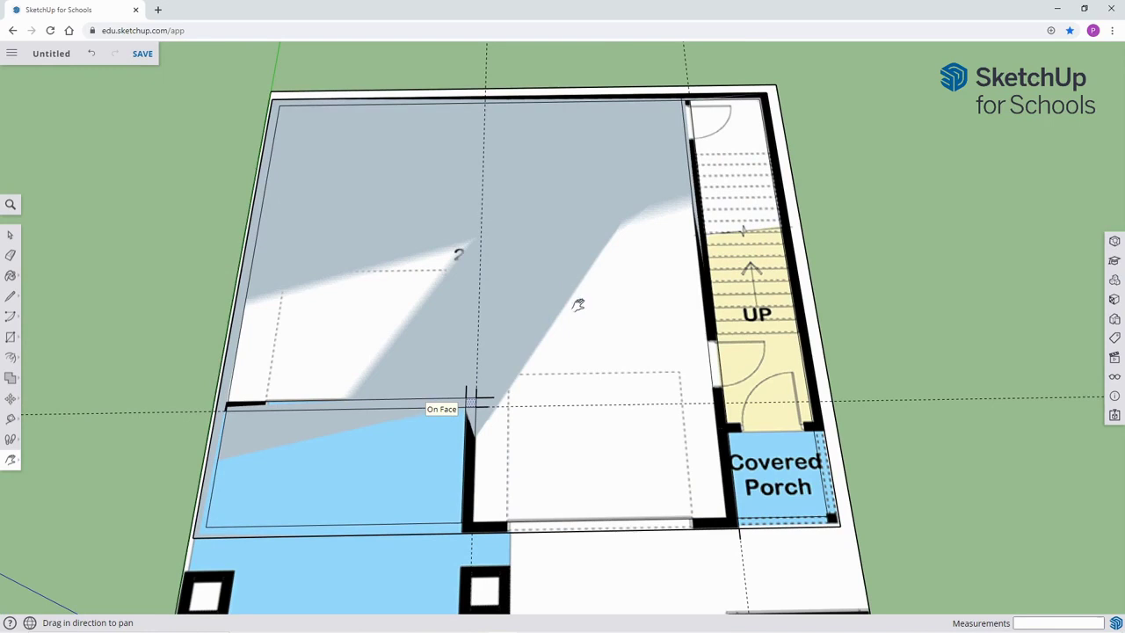
{"action": "scroll", "coordinate": [659, 339], "scroll_direction": "up", "scroll_amount": 3}
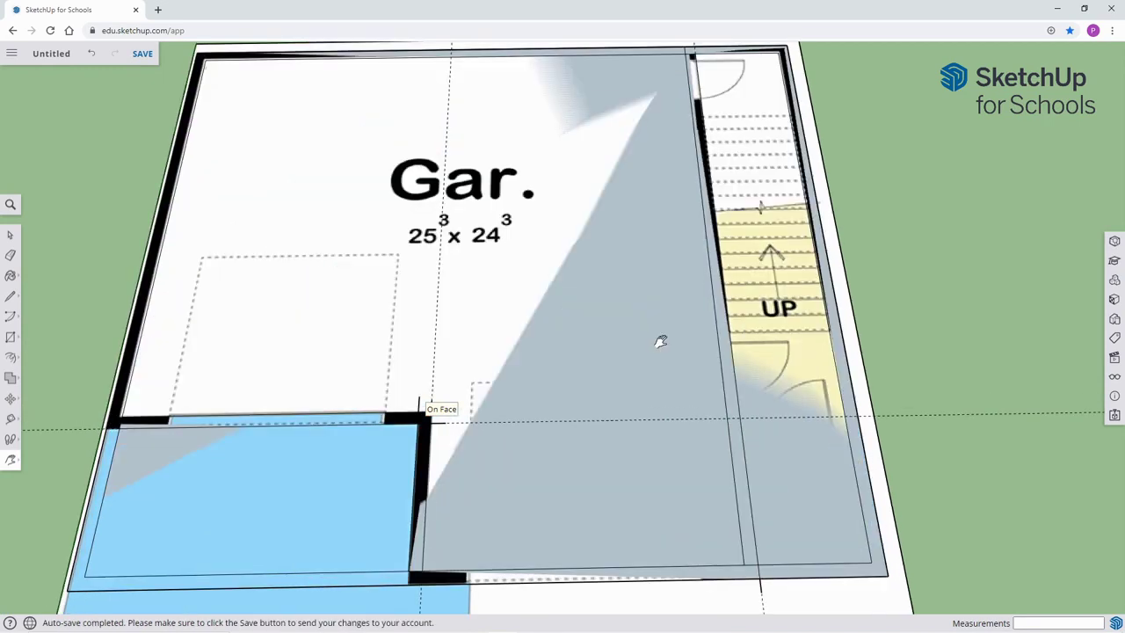
{"action": "left_click_drag", "start_coordinate": [720, 446], "coordinate": [615, 428]}
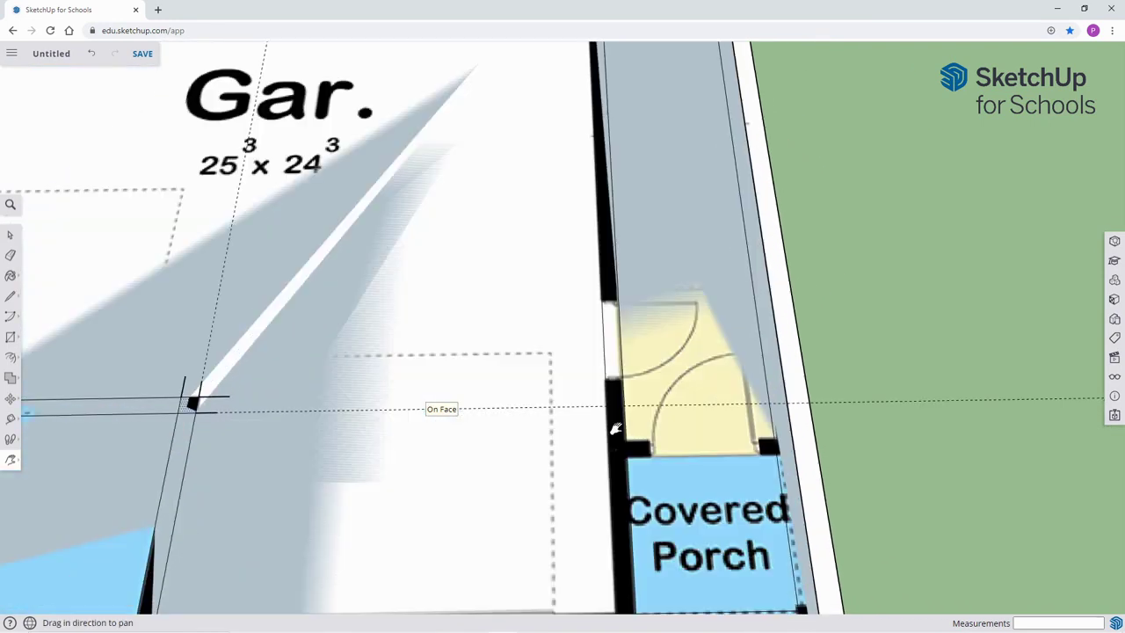
{"action": "key", "text": "l"}
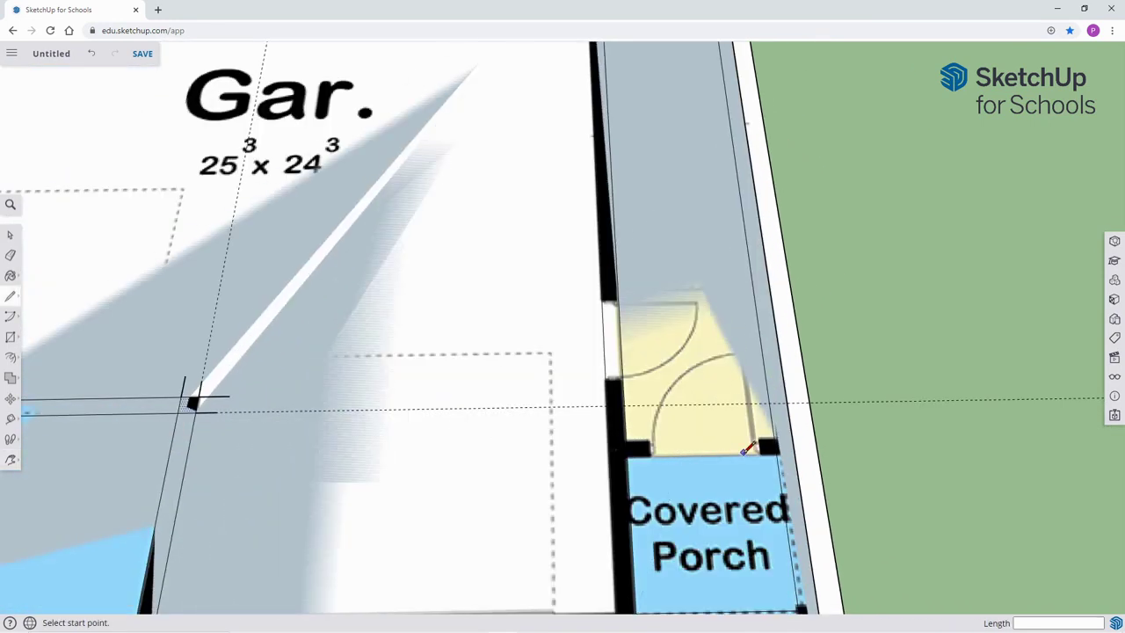
{"action": "scroll", "coordinate": [756, 446], "scroll_direction": "up", "scroll_amount": 2}
{"action": "scroll", "coordinate": [780, 439], "scroll_direction": "down", "scroll_amount": 2}
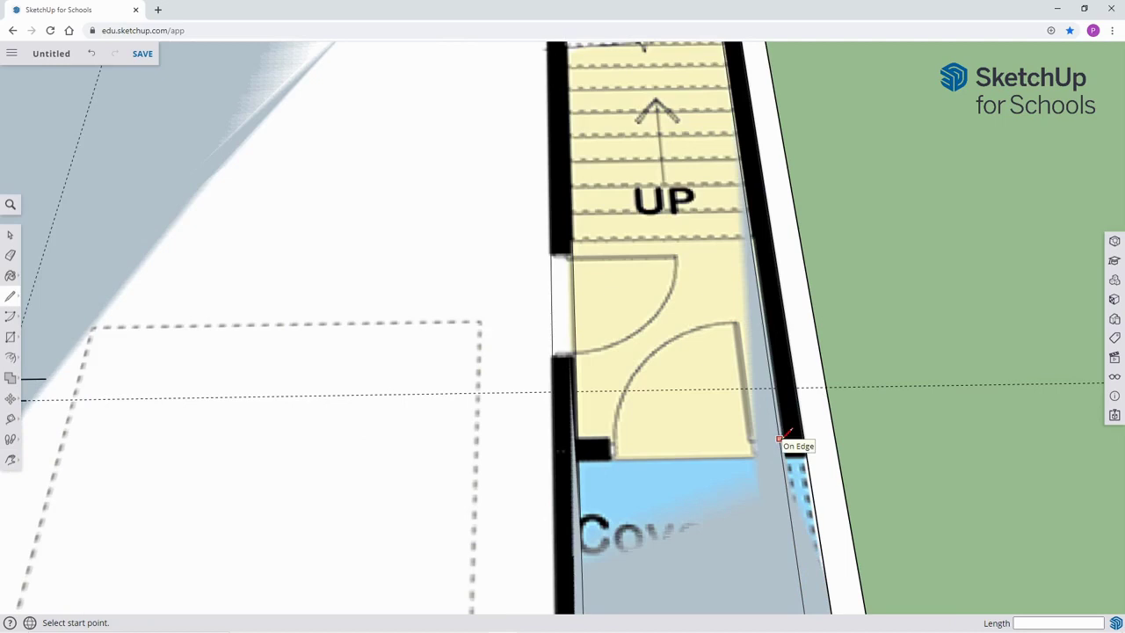
{"action": "scroll", "coordinate": [785, 432], "scroll_direction": "up", "scroll_amount": 2}
{"action": "scroll", "coordinate": [785, 430], "scroll_direction": "down", "scroll_amount": 2}
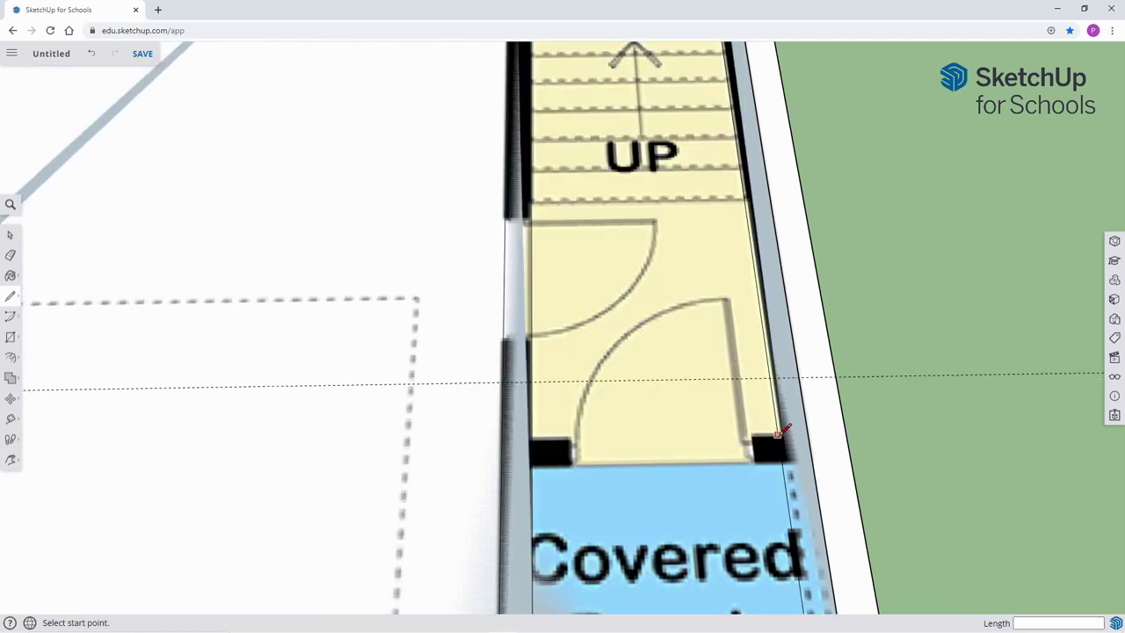
{"action": "left_click", "coordinate": [778, 433]}
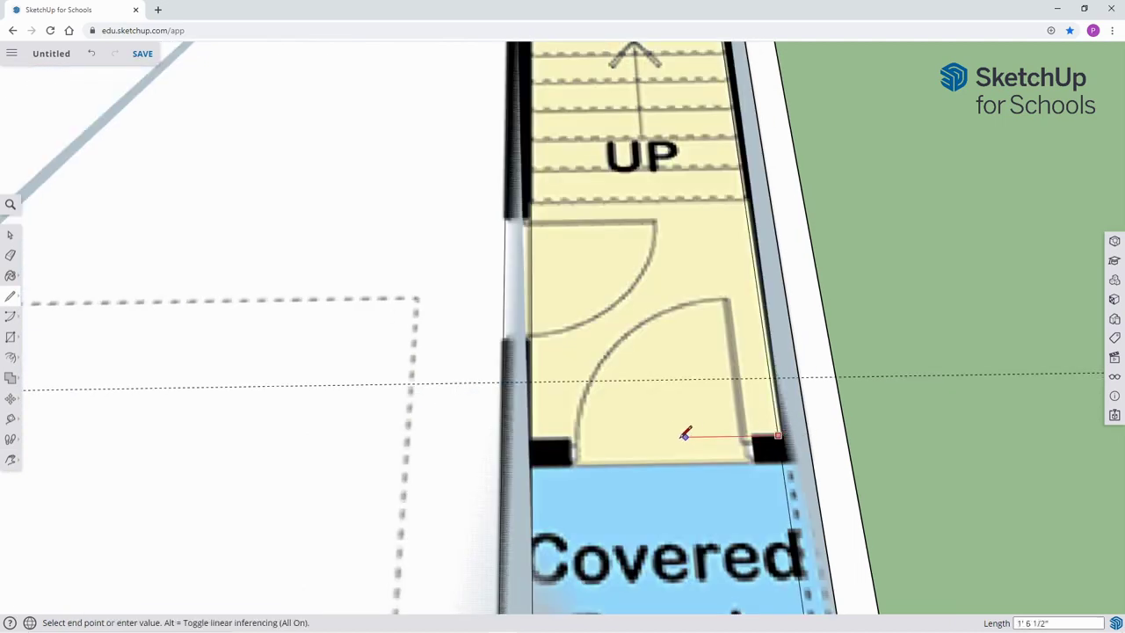
{"action": "left_click", "coordinate": [473, 437]}
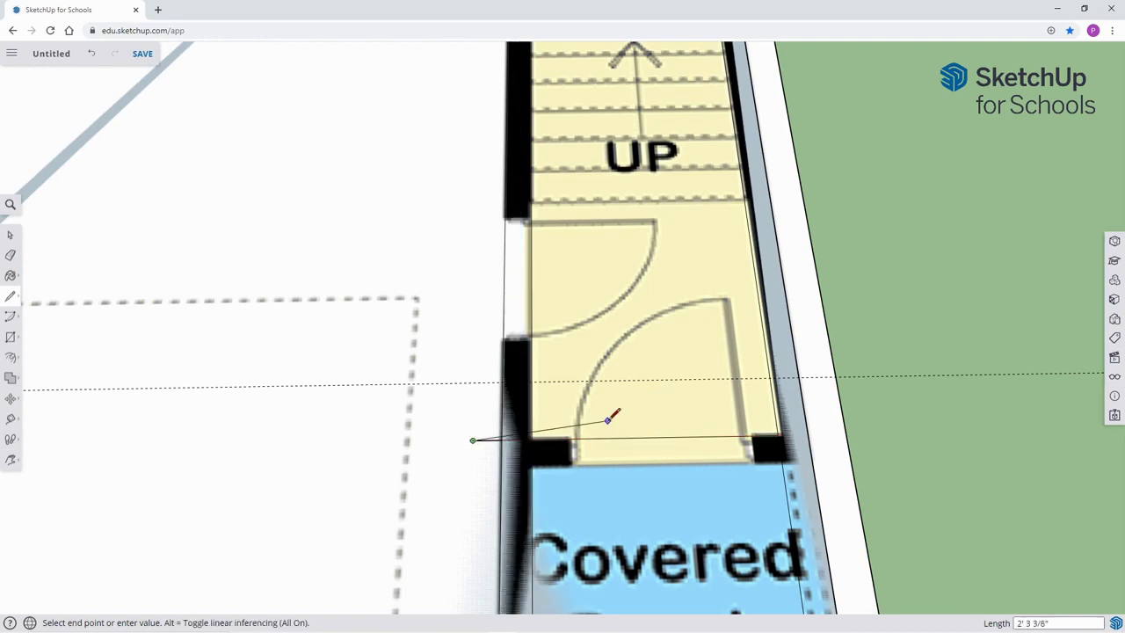
{"action": "key", "text": "Escape"}
Place a guide 6" from the entry wall's stair-side line, toward the covered porch.
{"action": "key", "text": "t"}
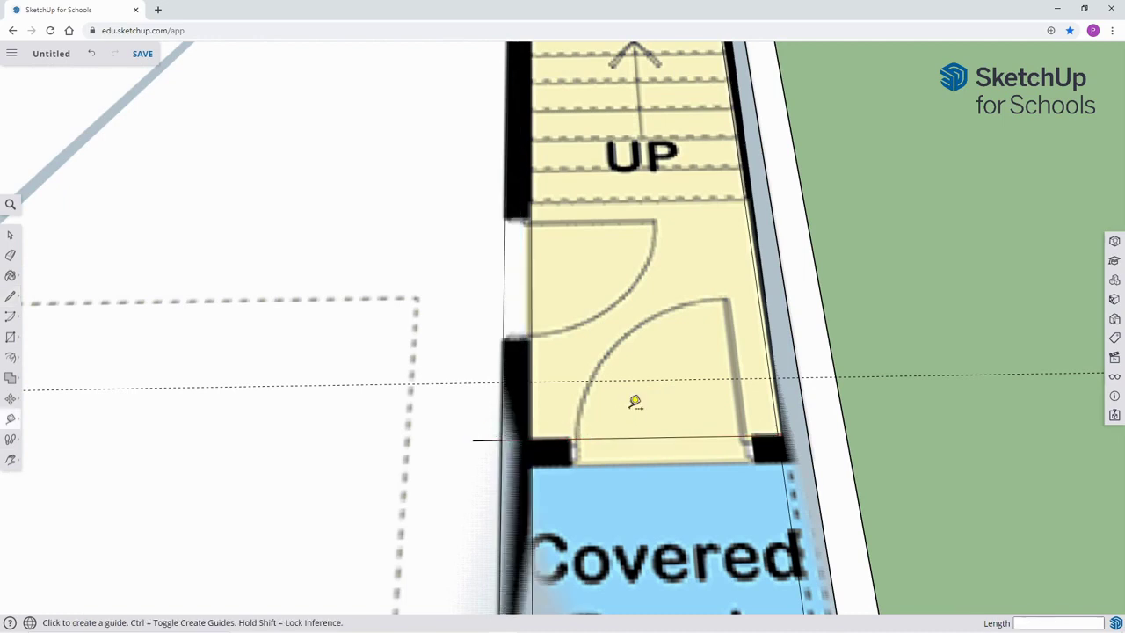
{"action": "left_click", "coordinate": [644, 437]}
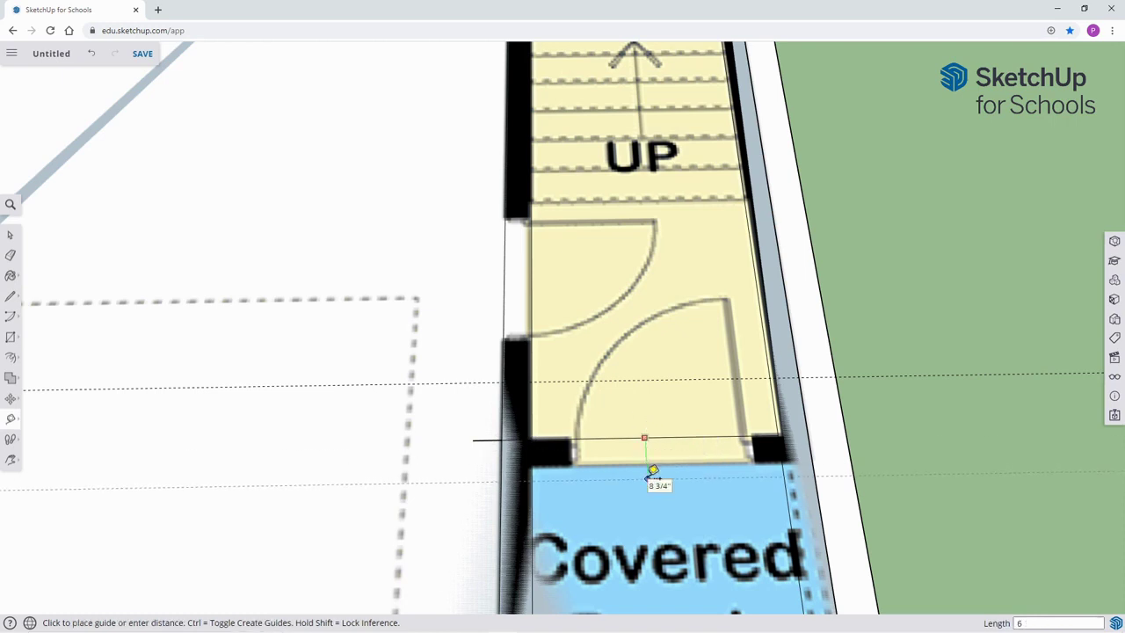
{"action": "left_click", "coordinate": [652, 471]}
Draw the entry wall's porch-side line on the guide, about 5' 3" long, from the side wall's inner outline past the stair wall.
{"action": "key", "text": "l"}
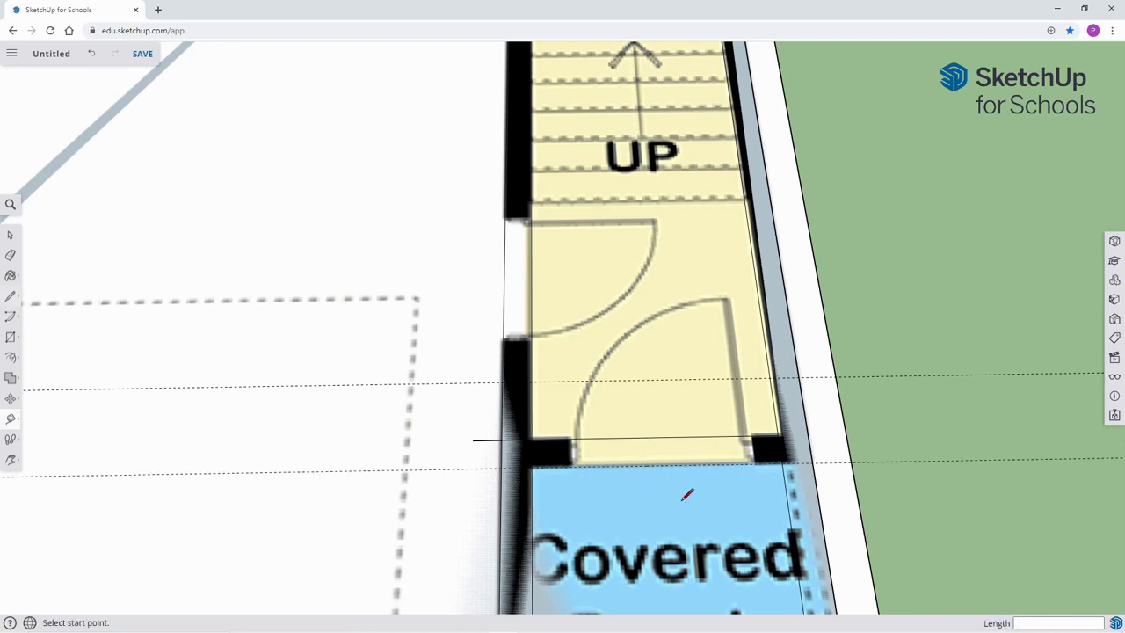
{"action": "left_click", "coordinate": [781, 460]}
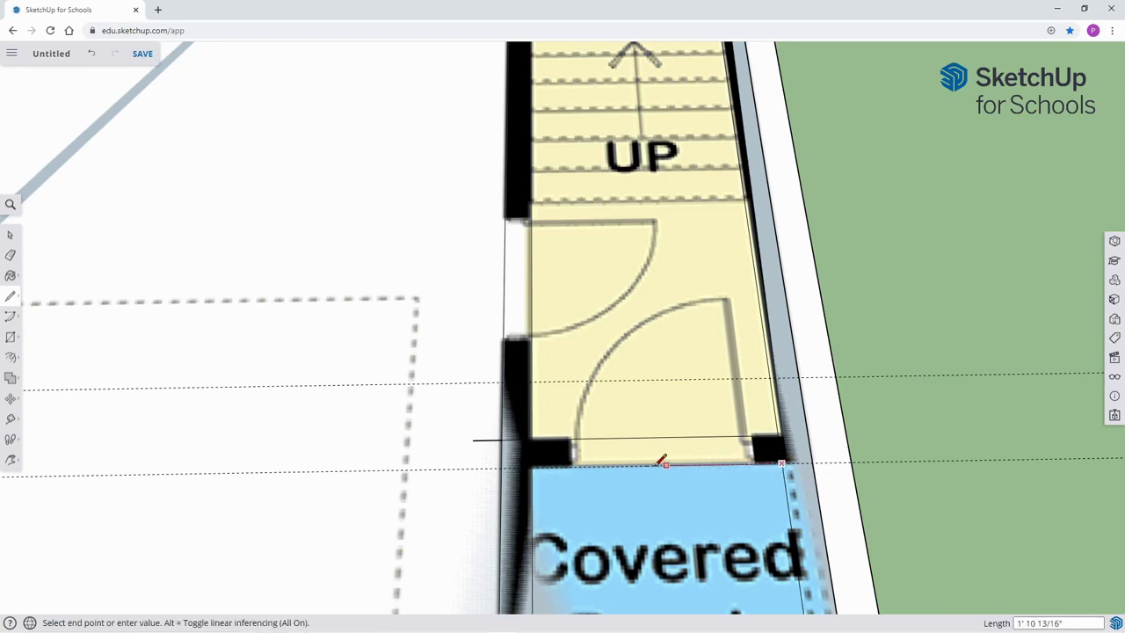
{"action": "left_click", "coordinate": [462, 469]}
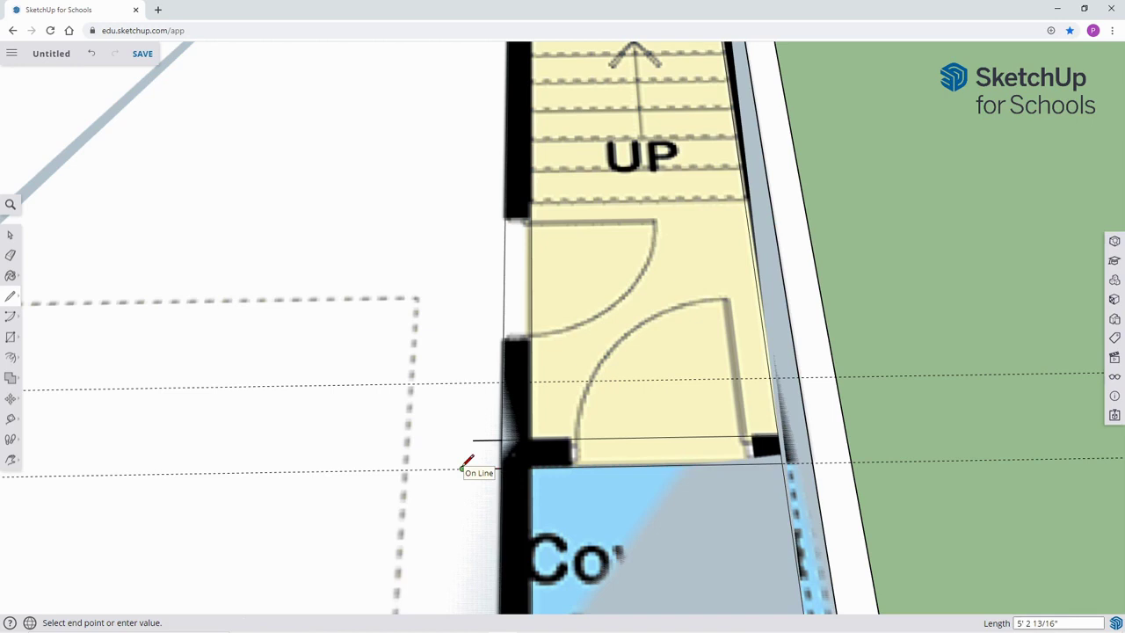
{"action": "key", "text": "Escape"}
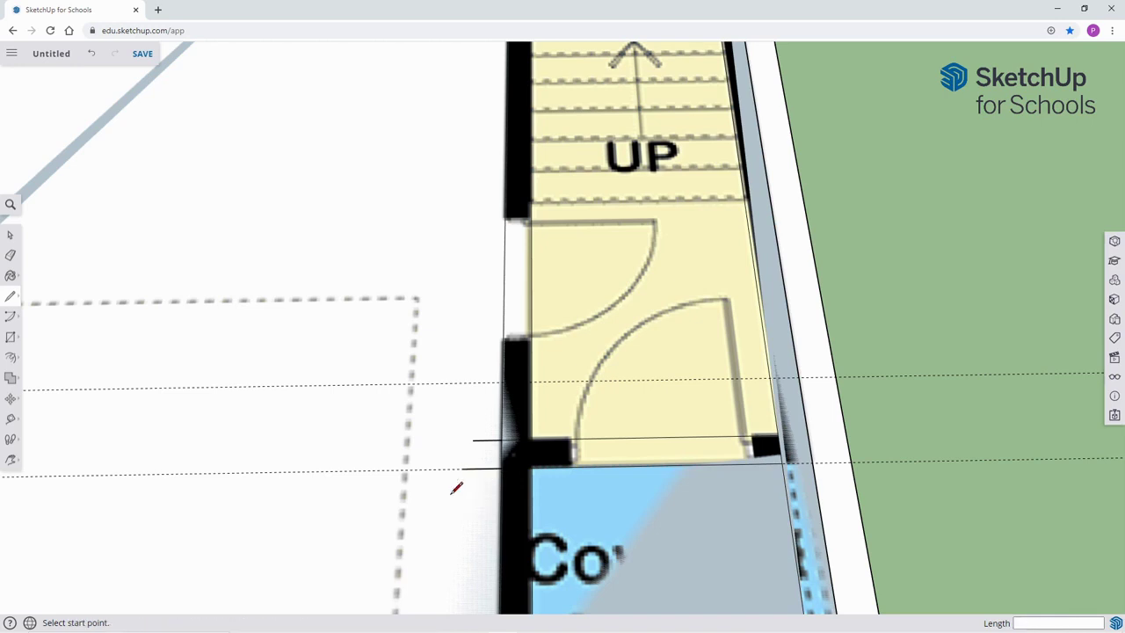
Mark both sides of the porch door opening with short lines across the entry wall, slightly past its porch-side edge.
{"action": "left_click", "coordinate": [573, 437]}
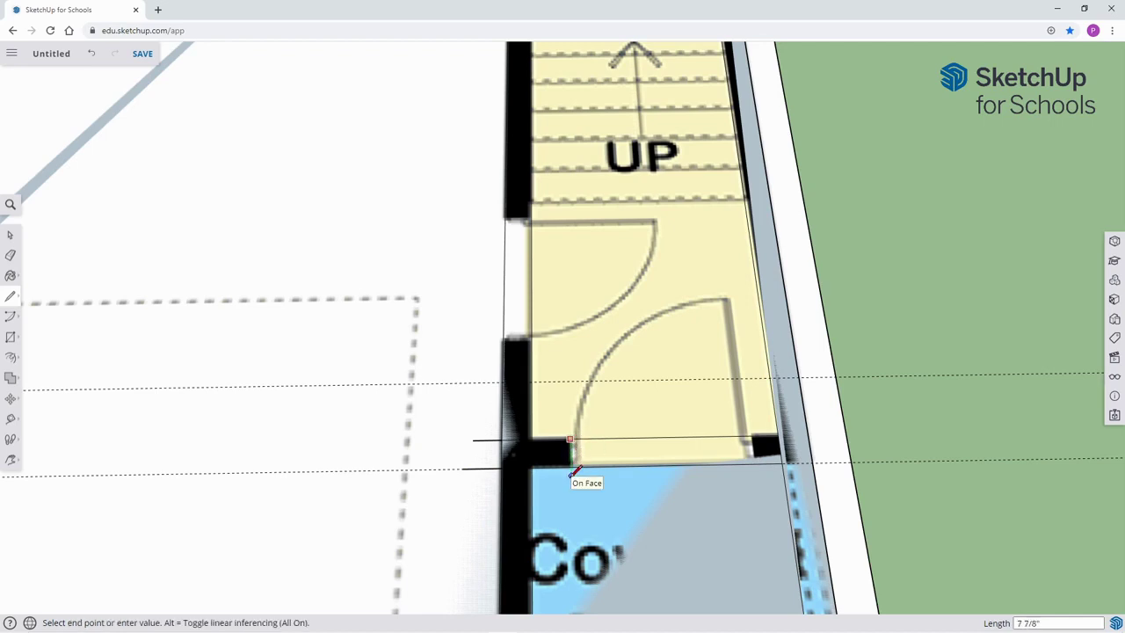
{"action": "left_click", "coordinate": [571, 478]}
{"action": "key", "text": "Escape"}
{"action": "scroll", "coordinate": [762, 463], "scroll_direction": "up", "scroll_amount": 5}
{"action": "scroll", "coordinate": [766, 454], "scroll_direction": "down", "scroll_amount": 3}
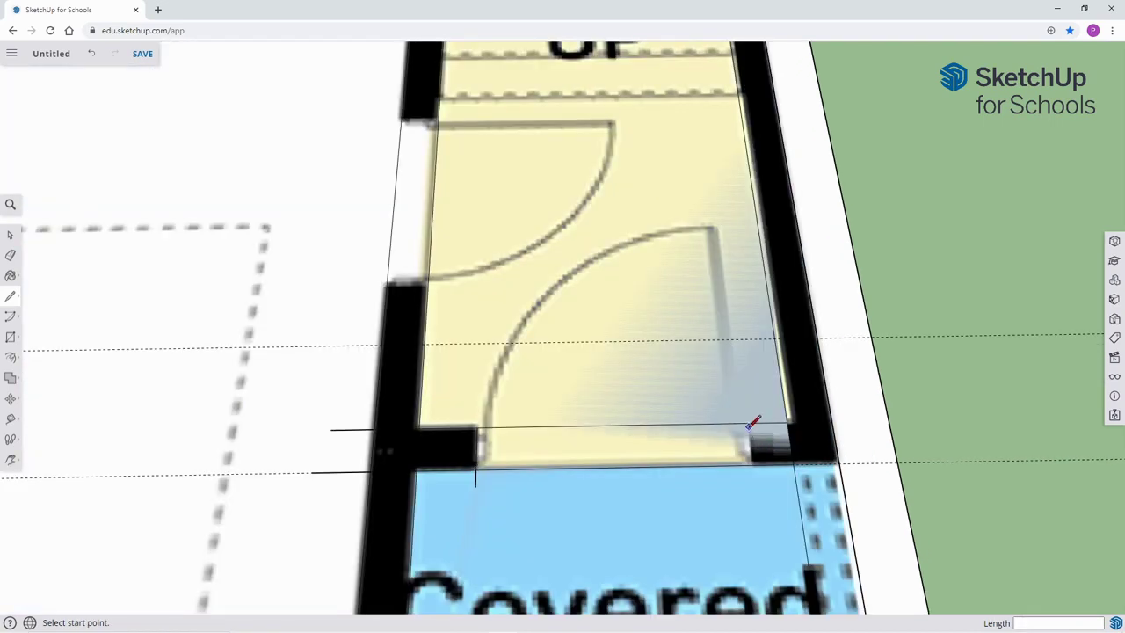
{"action": "left_click", "coordinate": [749, 422]}
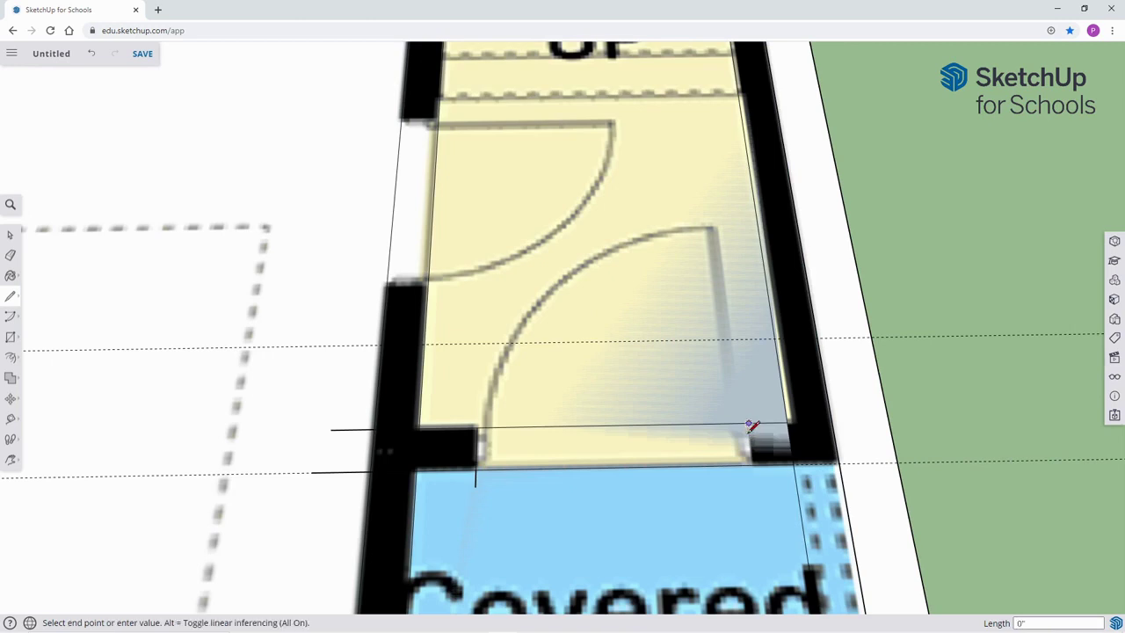
{"action": "left_click", "coordinate": [755, 479]}
{"action": "key", "text": "Escape"}
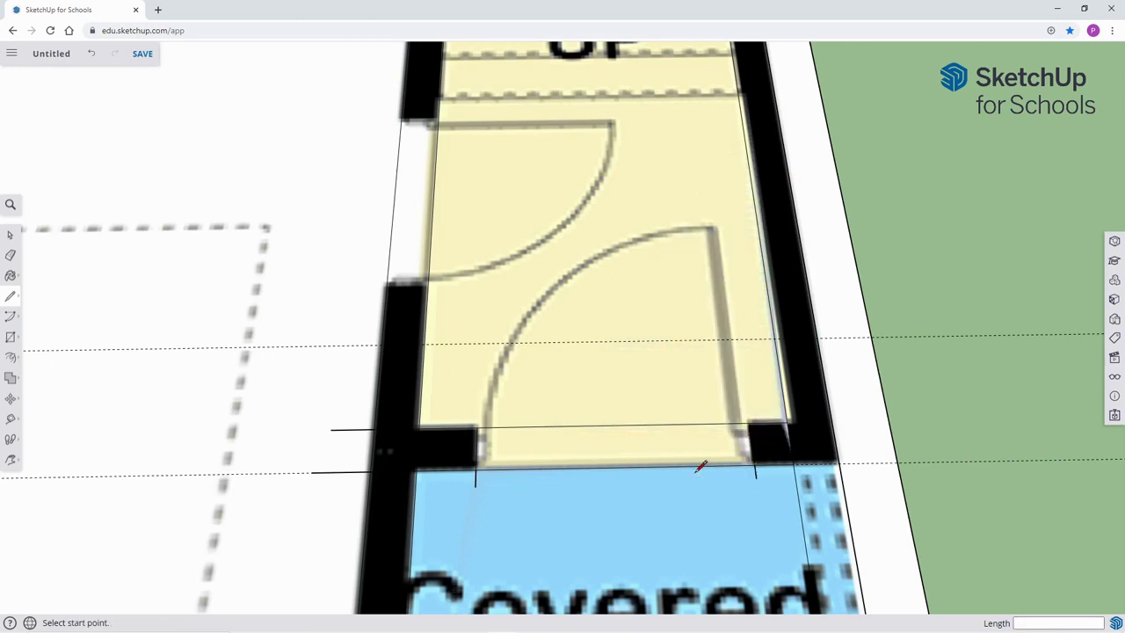
Mark both sides of the door opening at the foot of the stairs with short lines across the stair wall into the garage.
{"action": "key", "text": "h"}
{"action": "left_click_drag", "start_coordinate": [452, 289], "coordinate": [556, 428]}
{"action": "key", "text": "l"}
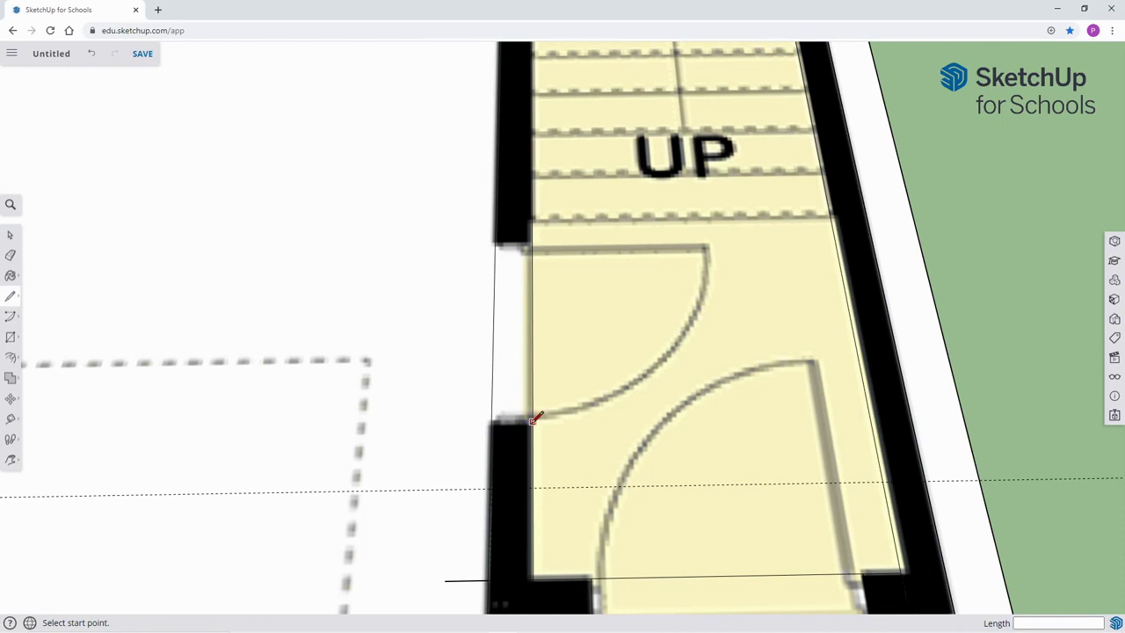
{"action": "left_click", "coordinate": [531, 421]}
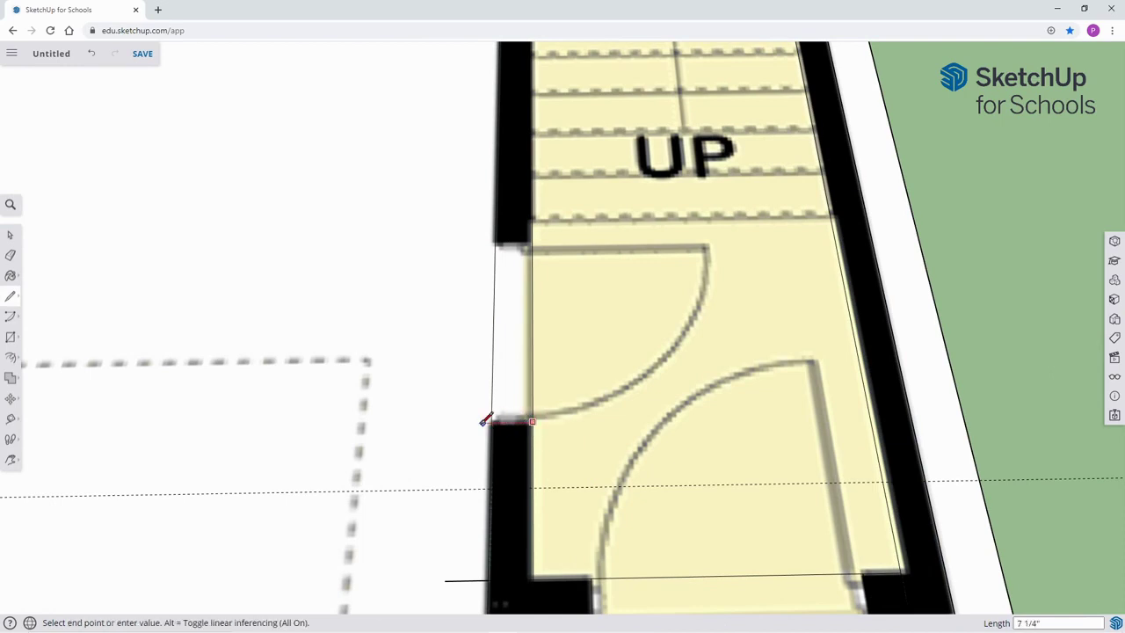
{"action": "left_click", "coordinate": [475, 422]}
{"action": "key", "text": "Escape"}
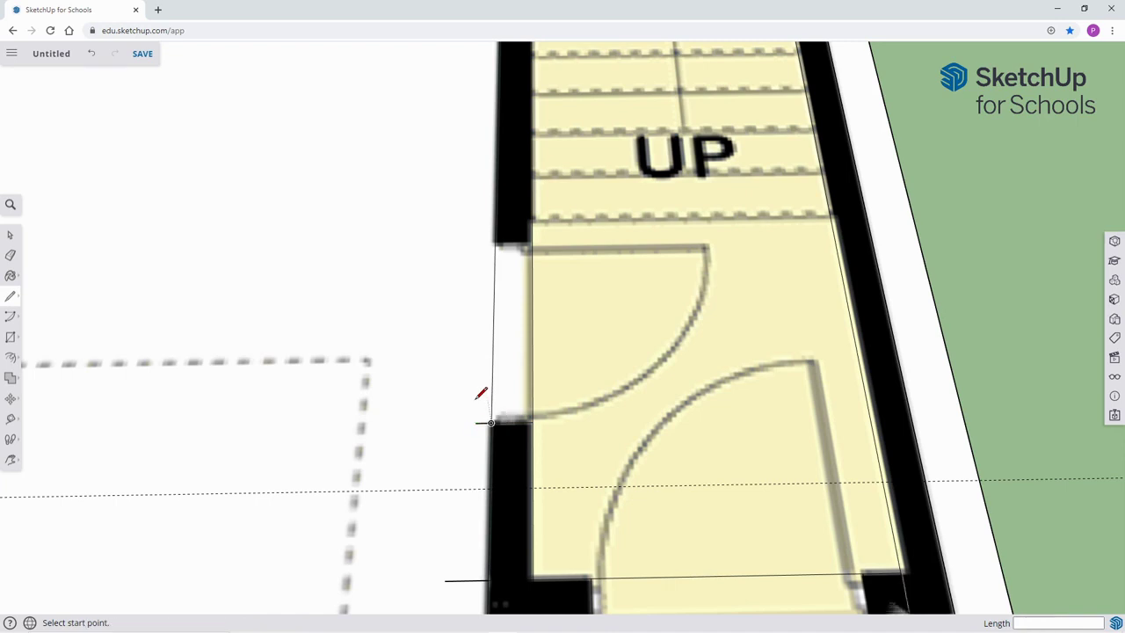
{"action": "left_click", "coordinate": [530, 243]}
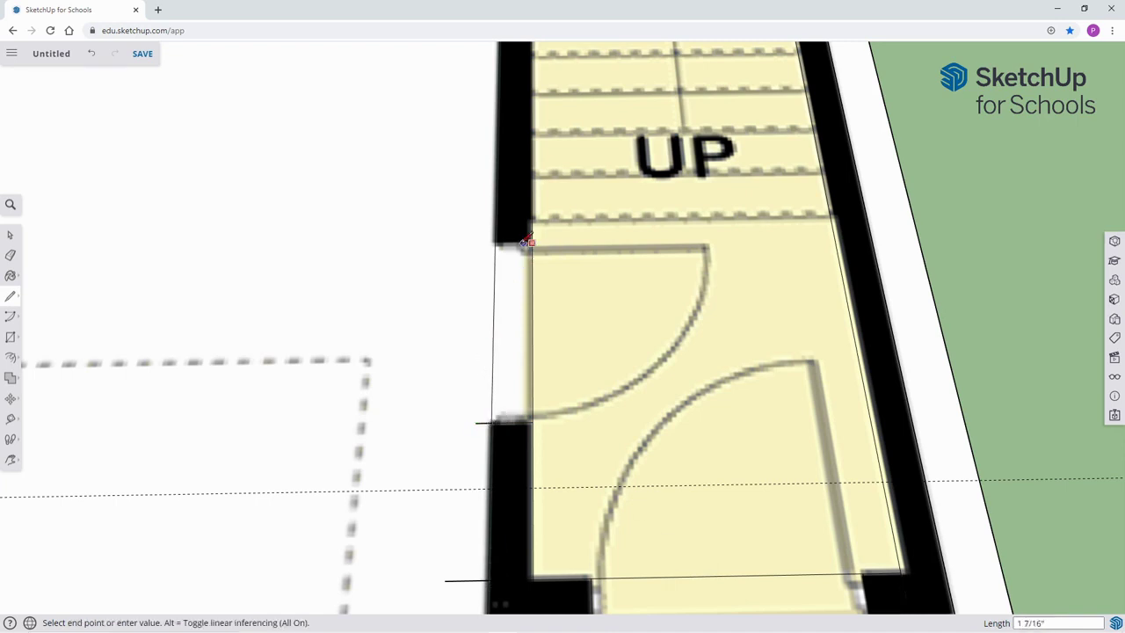
{"action": "left_click", "coordinate": [476, 243]}
{"action": "key", "text": "Escape"}
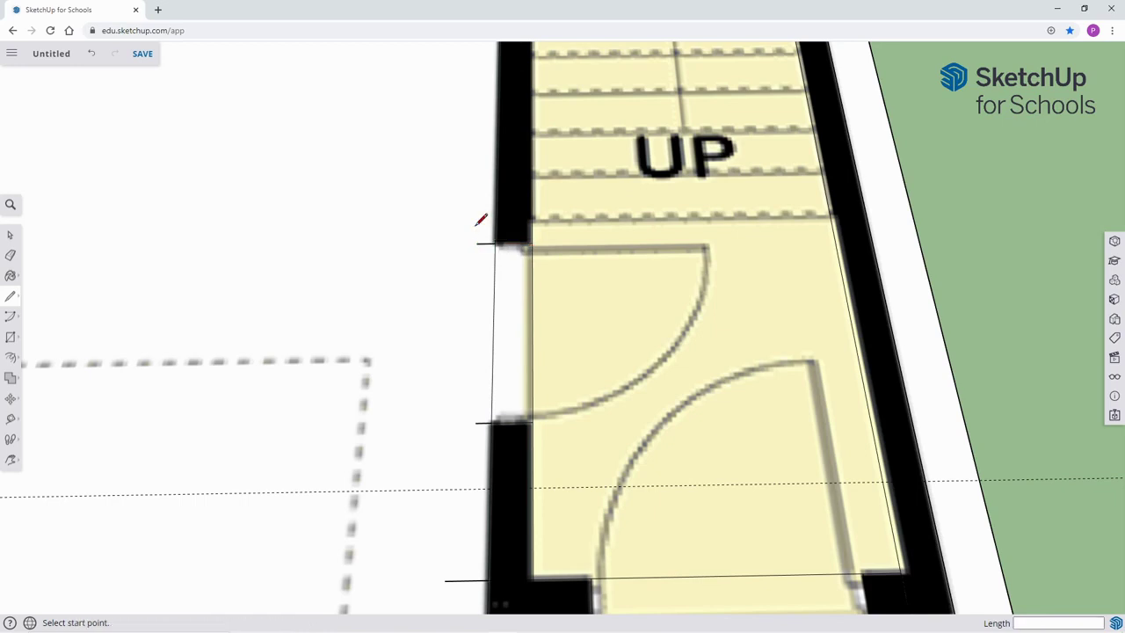
Mark the stair side of the door opening at the rear end of the stair wall with a short line crossing into the garage.
{"action": "key", "text": "h"}
{"action": "left_click_drag", "start_coordinate": [448, 134], "coordinate": [462, 420]}
{"action": "left_click_drag", "start_coordinate": [440, 106], "coordinate": [456, 444]}
{"action": "left_click_drag", "start_coordinate": [487, 281], "coordinate": [467, 403]}
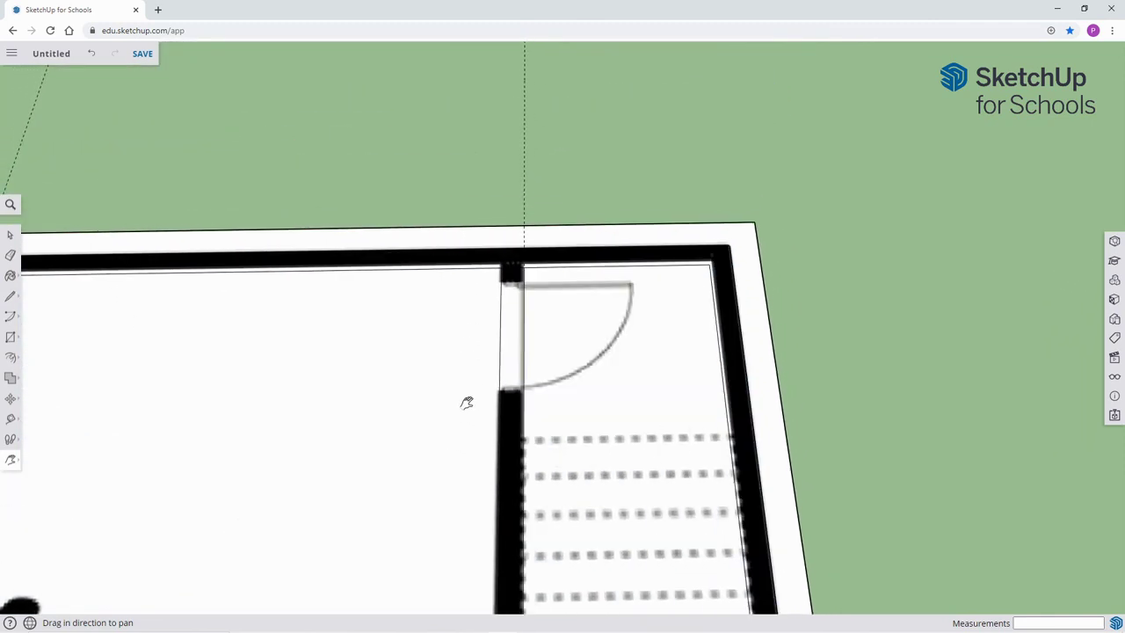
{"action": "key", "text": "l"}
{"action": "scroll", "coordinate": [510, 406], "scroll_direction": "up", "scroll_amount": 3}
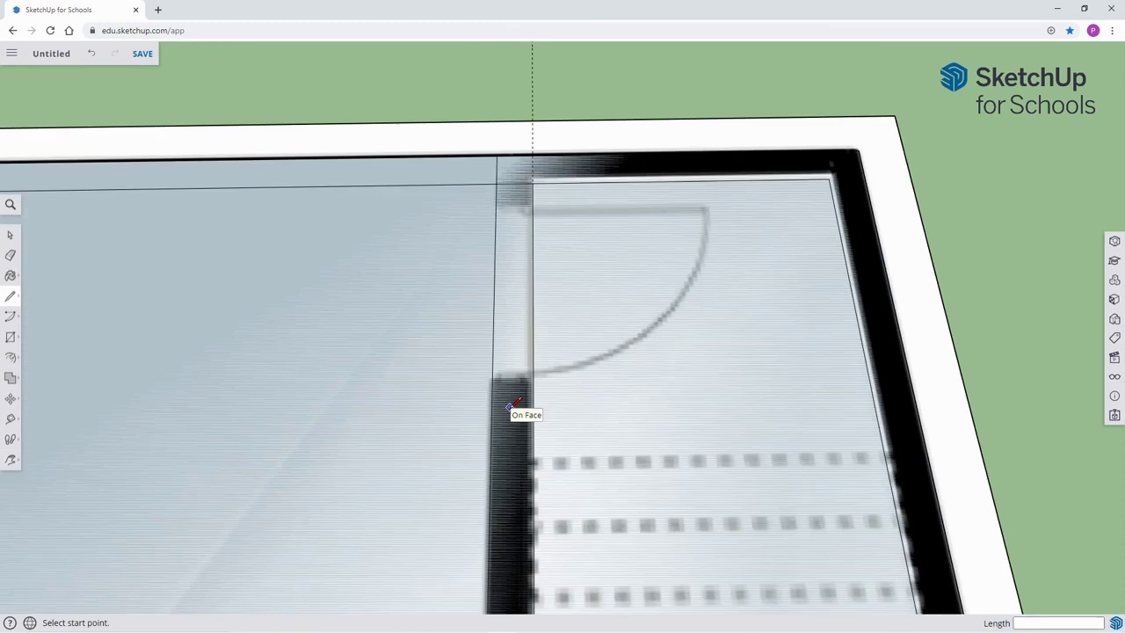
{"action": "left_click", "coordinate": [533, 372]}
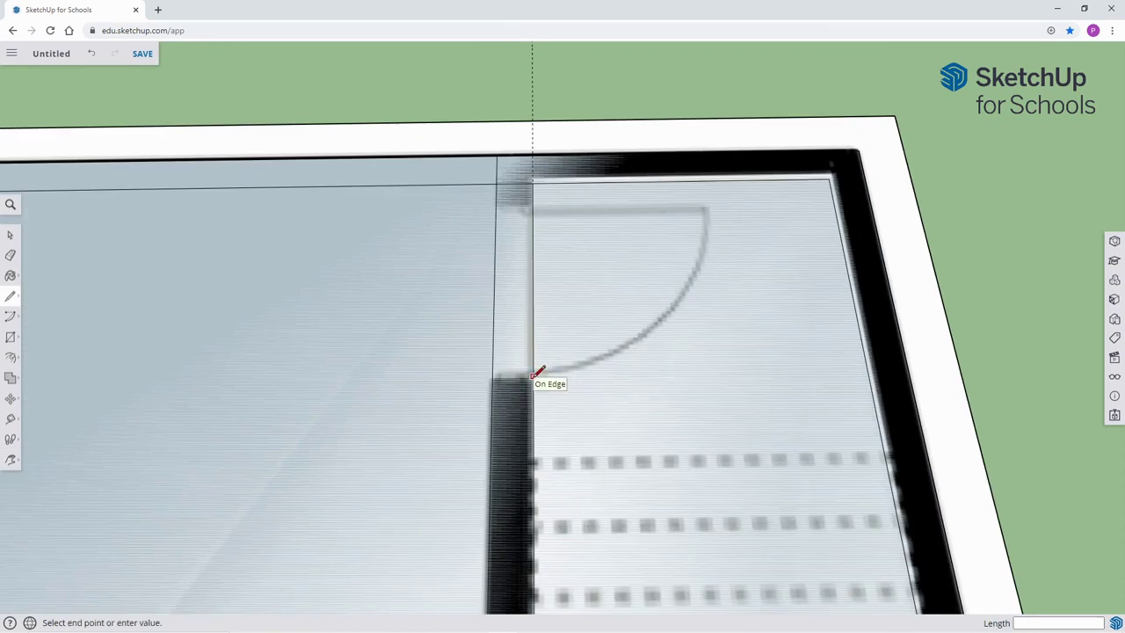
{"action": "left_click", "coordinate": [477, 377]}
{"action": "key", "text": "Escape"}
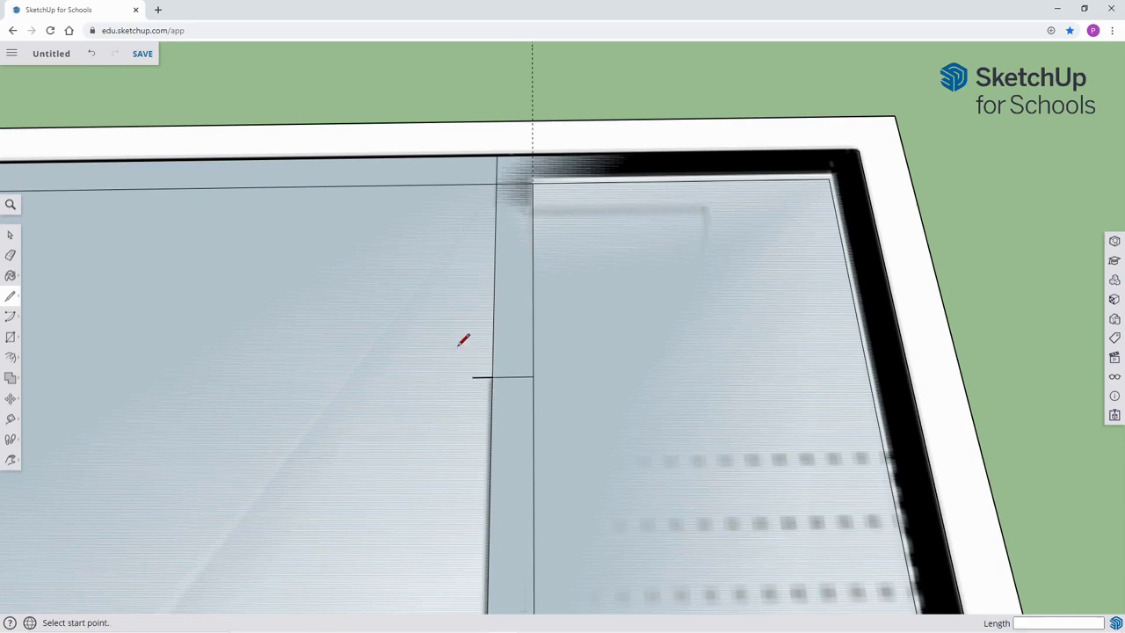
Mark the other side of that opening, next to the rear wall, with a line about 9 3/8" long crossing into the garage.
{"action": "scroll", "coordinate": [522, 220], "scroll_direction": "up", "scroll_amount": 4}
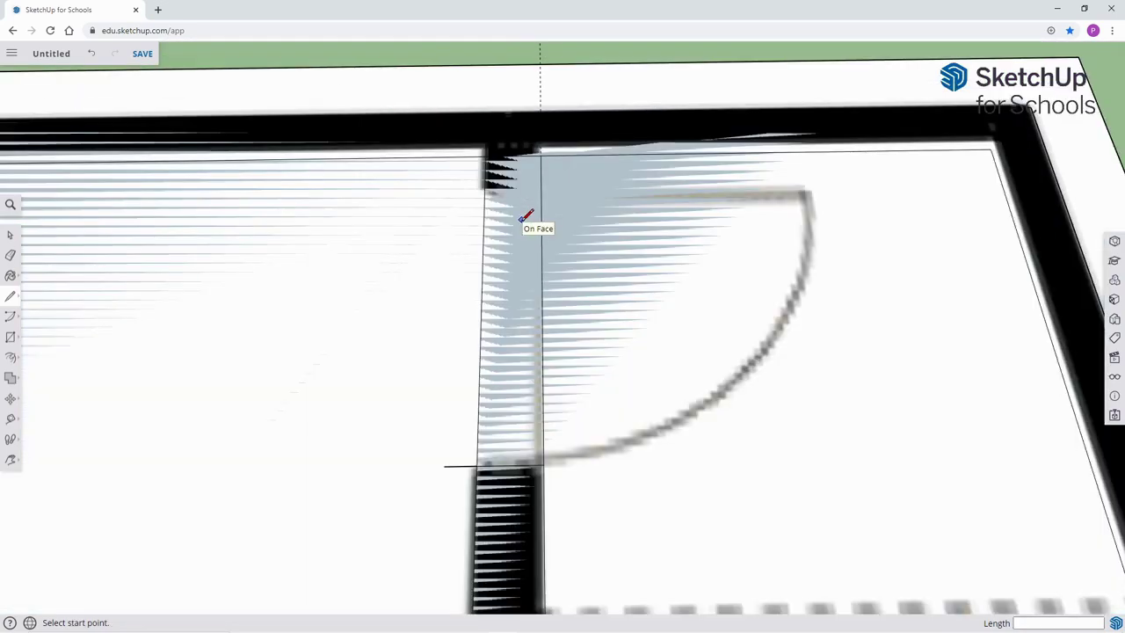
{"action": "scroll", "coordinate": [526, 217], "scroll_direction": "down", "scroll_amount": 3}
{"action": "middle_click", "coordinate": [520, 217]}
{"action": "middle_click_drag", "start_coordinate": [520, 217], "coordinate": [519, 254]}
{"action": "scroll", "coordinate": [519, 251], "scroll_direction": "up", "scroll_amount": 2}
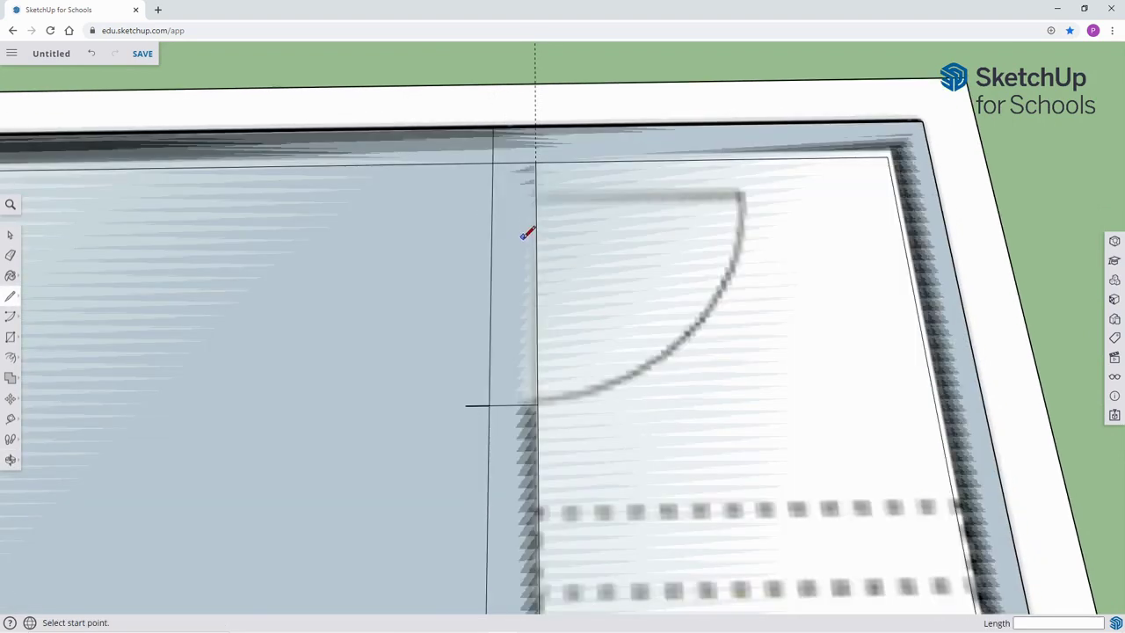
{"action": "left_click", "coordinate": [537, 181]}
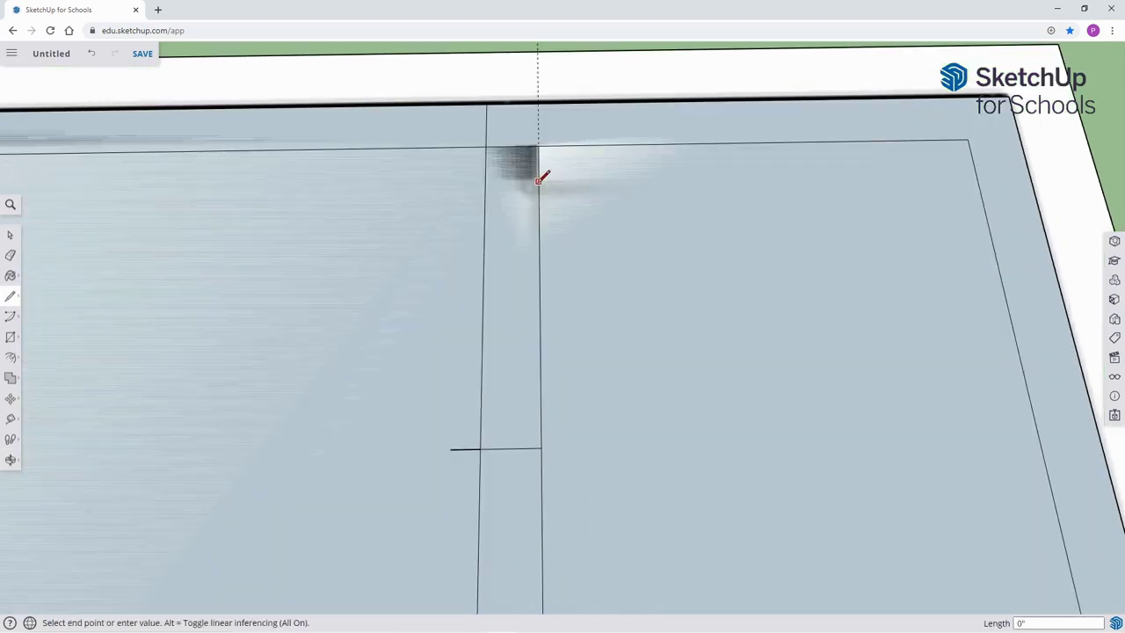
{"action": "left_click", "coordinate": [455, 182]}
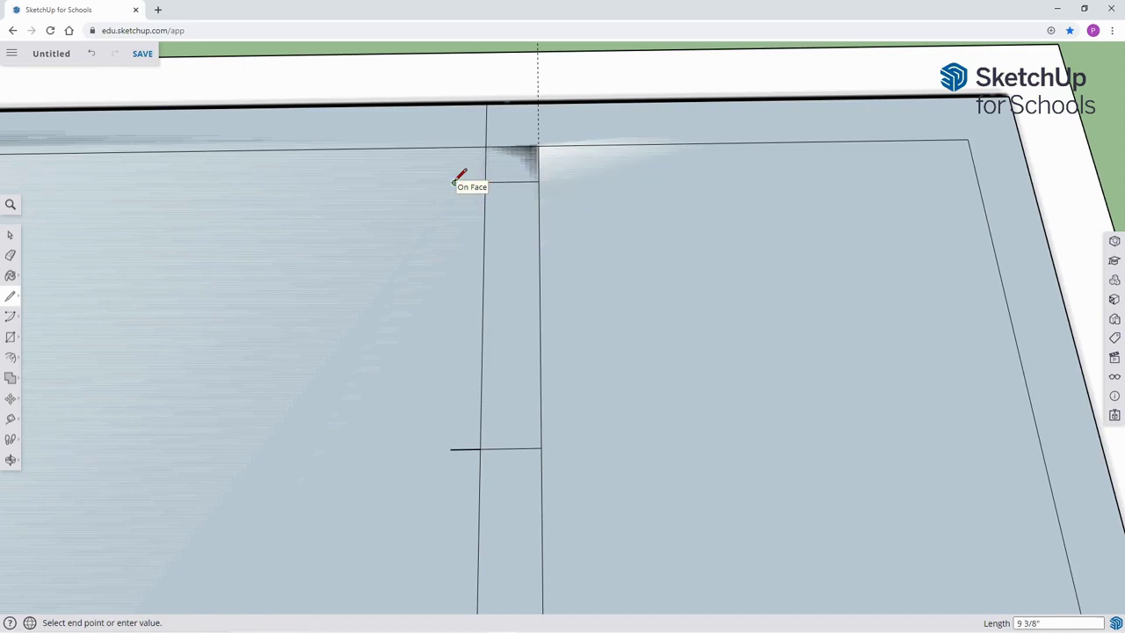
{"action": "key", "text": "Escape"}
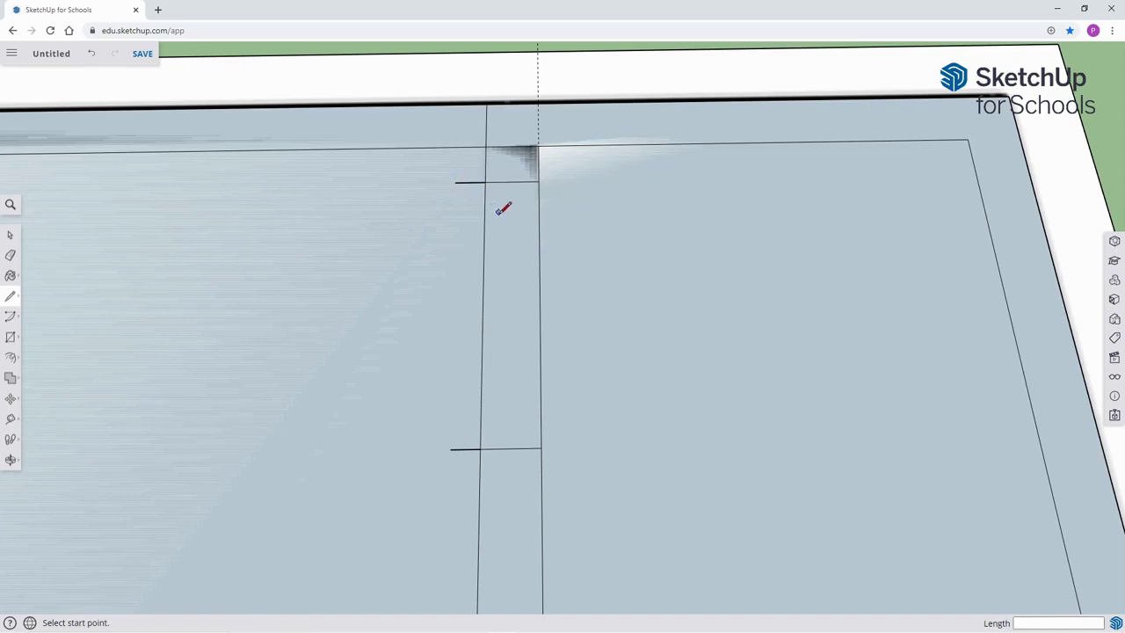
Mark the recessed garage door opening's side nearest the wall corner with a line about 8 5/8" long across the wall into the garage.
{"action": "scroll", "coordinate": [502, 208], "scroll_direction": "down", "scroll_amount": 6}
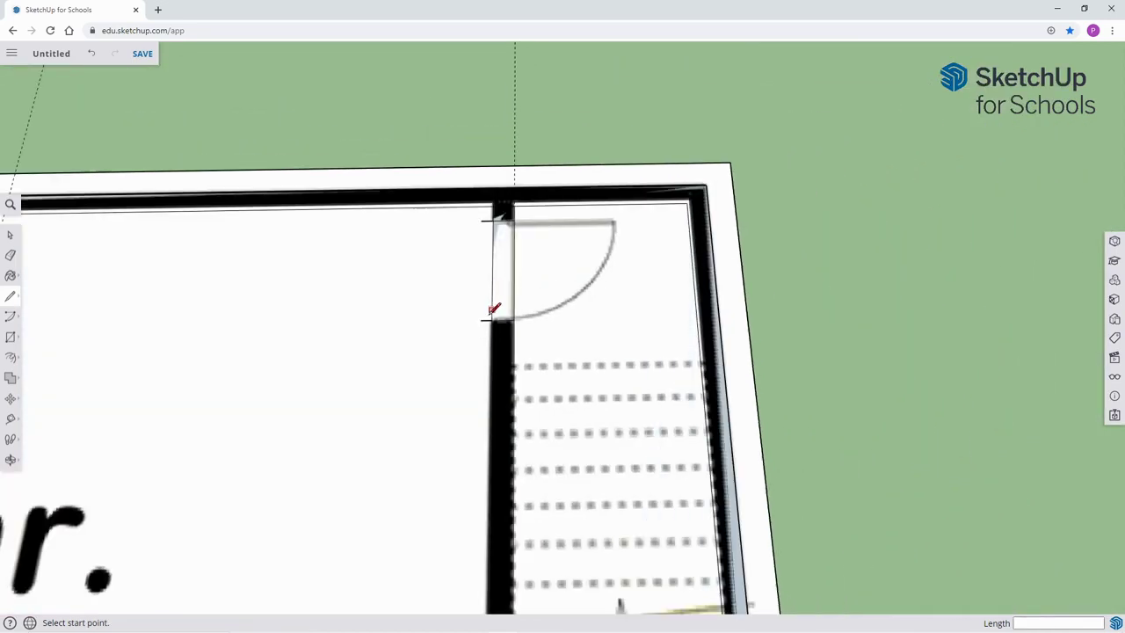
{"action": "key", "text": "h"}
{"action": "mouse_move", "coordinate": [456, 344]}
{"action": "left_mouse_down"}
{"action": "mouse_move", "coordinate": [446, 372]}
{"action": "mouse_move", "coordinate": [594, 292]}
{"action": "mouse_move", "coordinate": [588, 302]}
{"action": "left_mouse_up"}
{"action": "left_click_drag", "start_coordinate": [463, 439], "coordinate": [527, 273]}
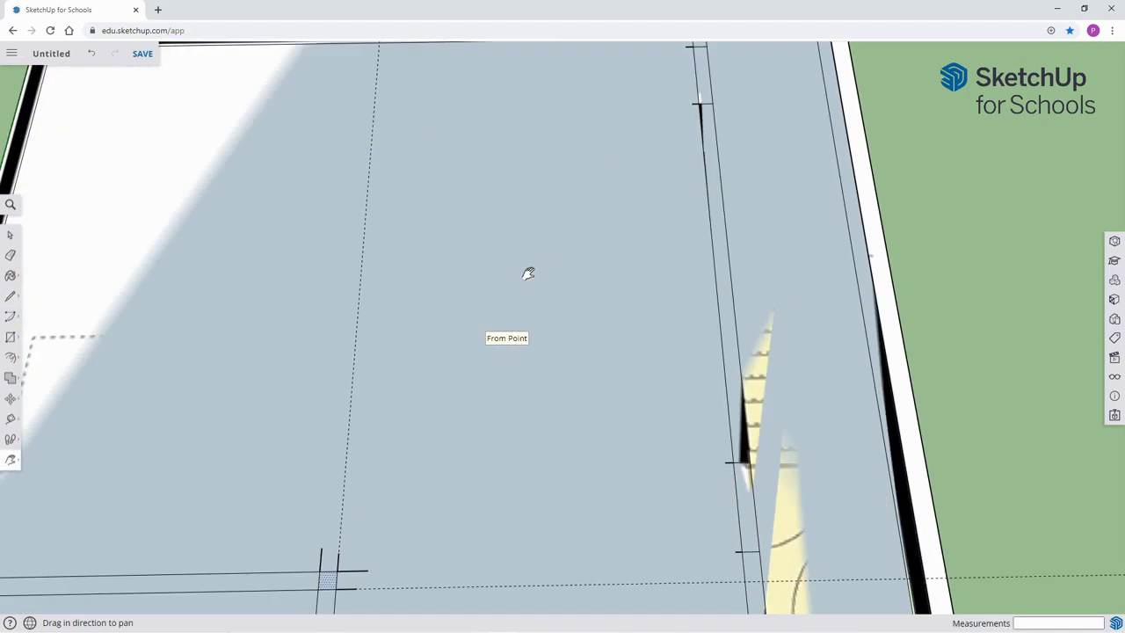
{"action": "scroll", "coordinate": [529, 277], "scroll_direction": "down", "scroll_amount": 4}
{"action": "left_click_drag", "start_coordinate": [530, 376], "coordinate": [554, 329]}
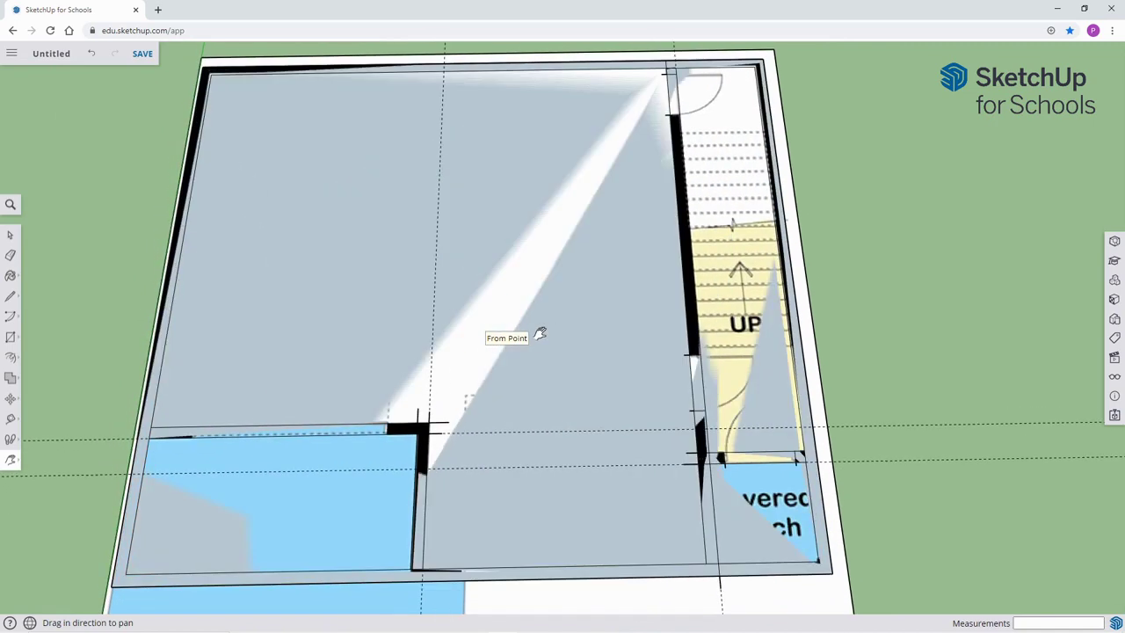
{"action": "scroll", "coordinate": [539, 333], "scroll_direction": "down", "scroll_amount": 1}
{"action": "left_click_drag", "start_coordinate": [364, 402], "coordinate": [516, 444]}
{"action": "scroll", "coordinate": [520, 463], "scroll_direction": "up", "scroll_amount": 1}
{"action": "scroll", "coordinate": [519, 463], "scroll_direction": "up", "scroll_amount": 2}
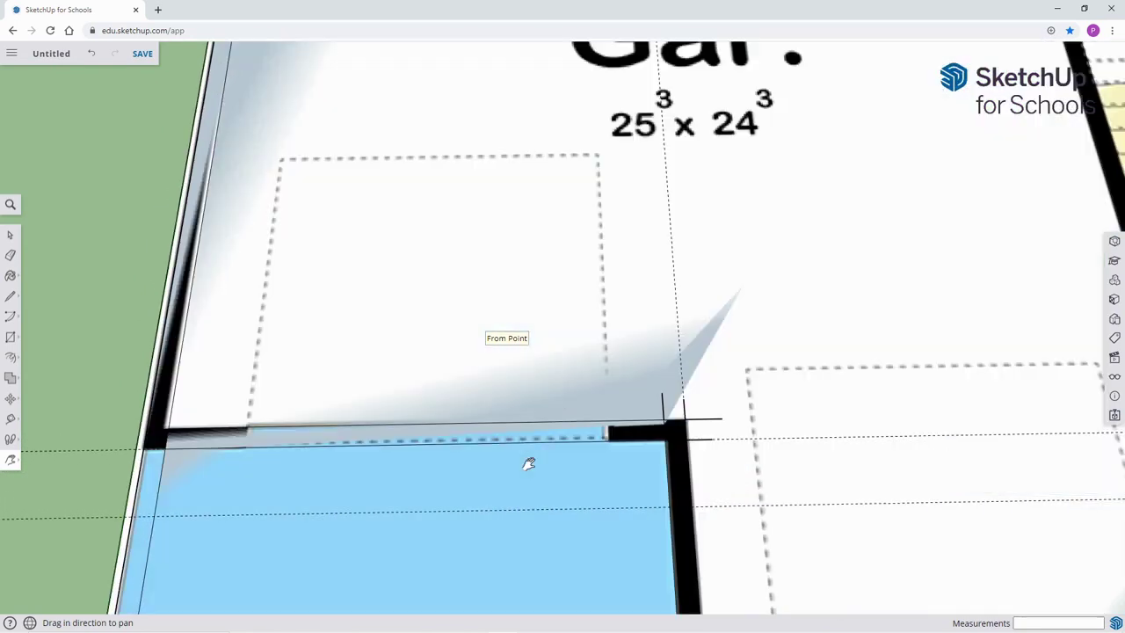
{"action": "key", "text": "l"}
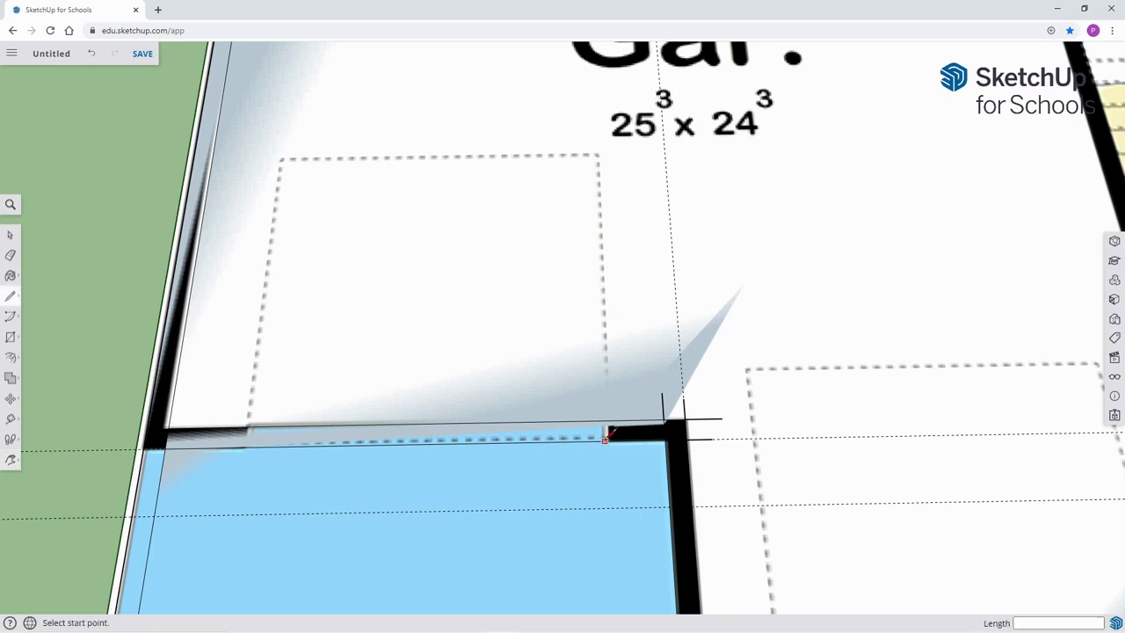
{"action": "left_click", "coordinate": [606, 439]}
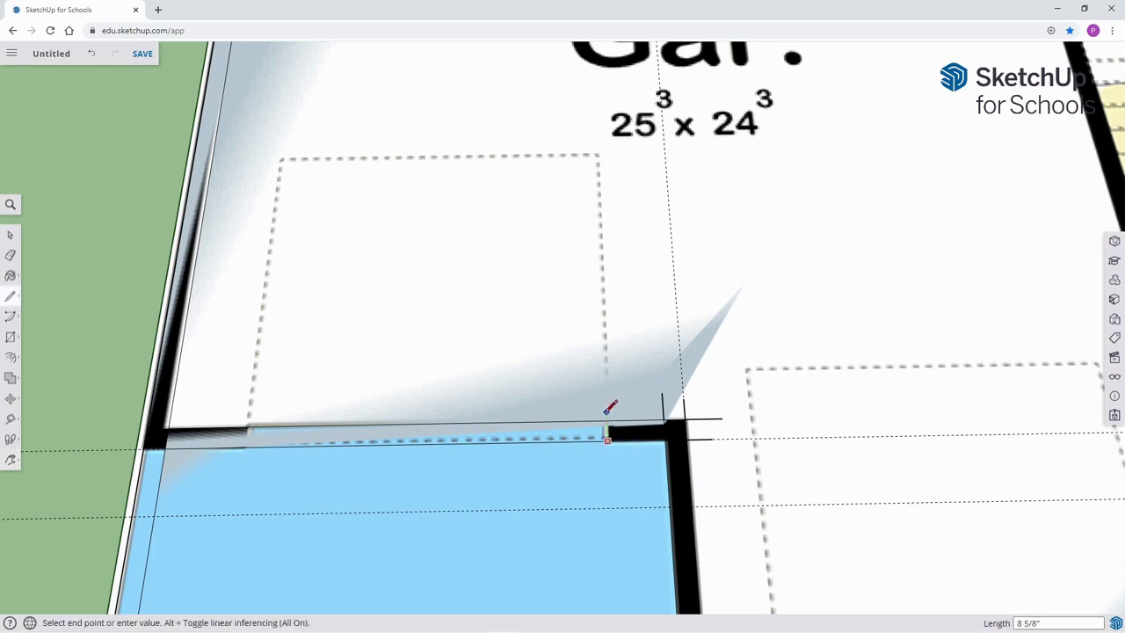
{"action": "left_click", "coordinate": [606, 410]}
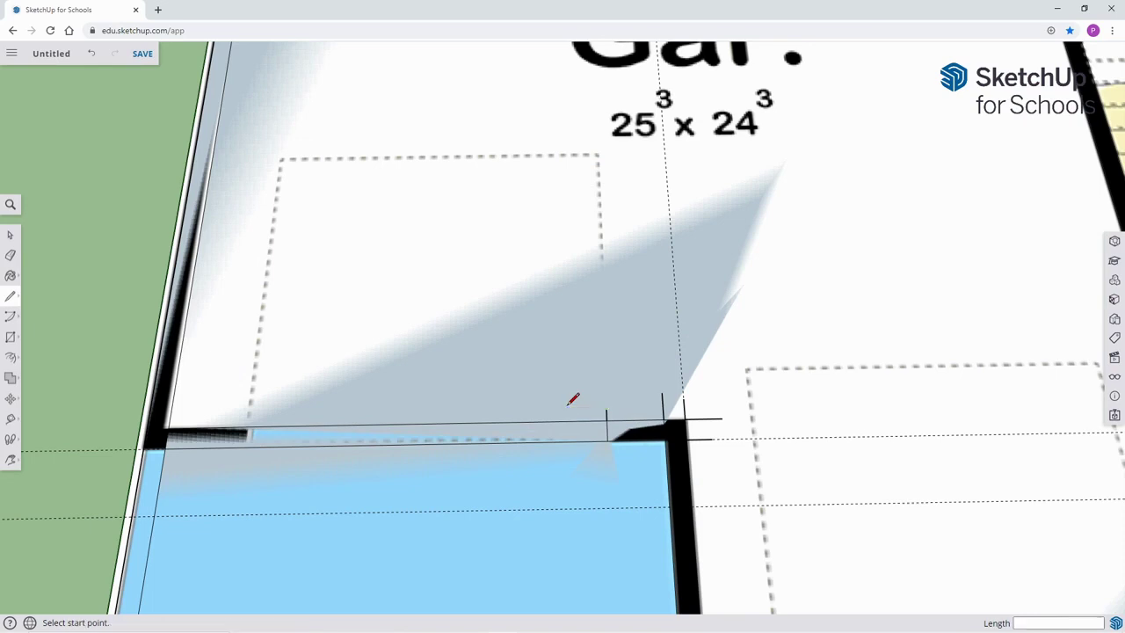
Mark the recessed garage door opening's side nearest the exterior side wall with a line about 10 5/8" long across the wall.
{"action": "left_click", "coordinate": [247, 447]}
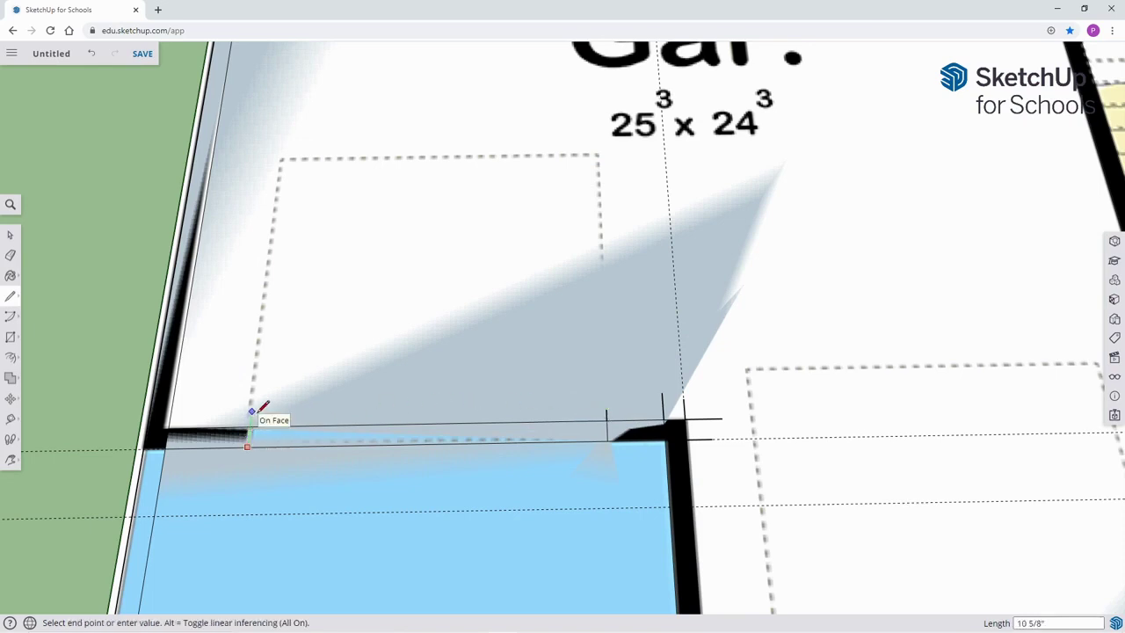
{"action": "left_click", "coordinate": [252, 411]}
{"action": "scroll", "coordinate": [405, 410], "scroll_direction": "down", "scroll_amount": 1}
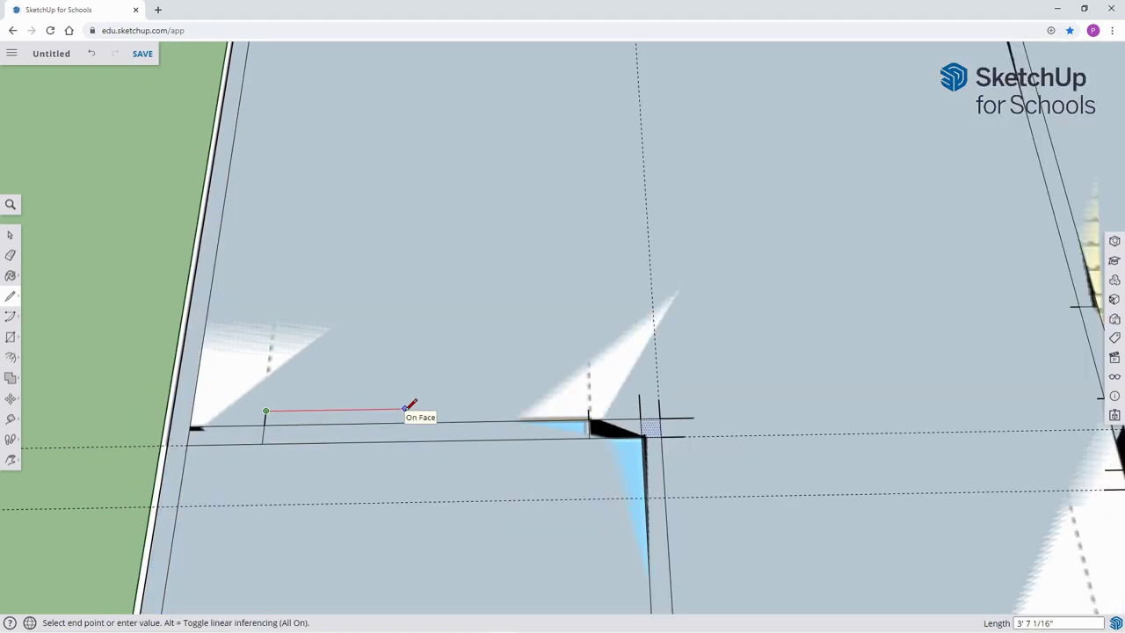
{"action": "key", "text": "Escape"}
Mark the covered-porch side of the projecting bay's garage door opening with a short line from the front edge, slightly past the wall's inner edge.
{"action": "key", "text": "h"}
{"action": "left_click_drag", "start_coordinate": [838, 446], "coordinate": [608, 350]}
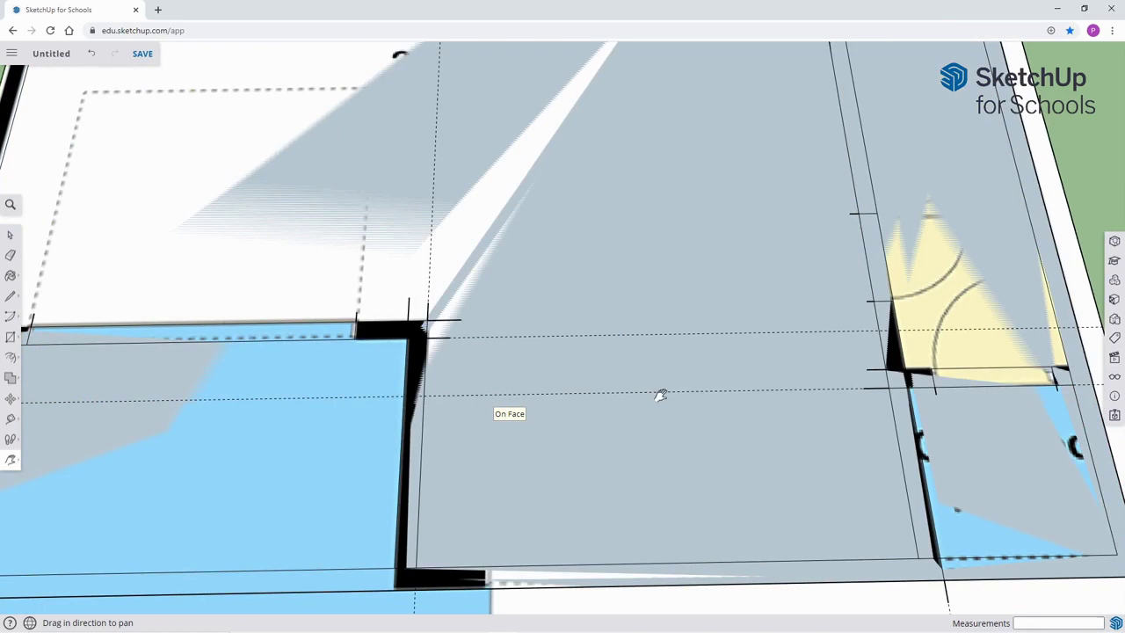
{"action": "scroll", "coordinate": [661, 395], "scroll_direction": "down", "scroll_amount": 1}
{"action": "left_click_drag", "start_coordinate": [654, 479], "coordinate": [648, 435]}
{"action": "scroll", "coordinate": [649, 449], "scroll_direction": "up", "scroll_amount": 1}
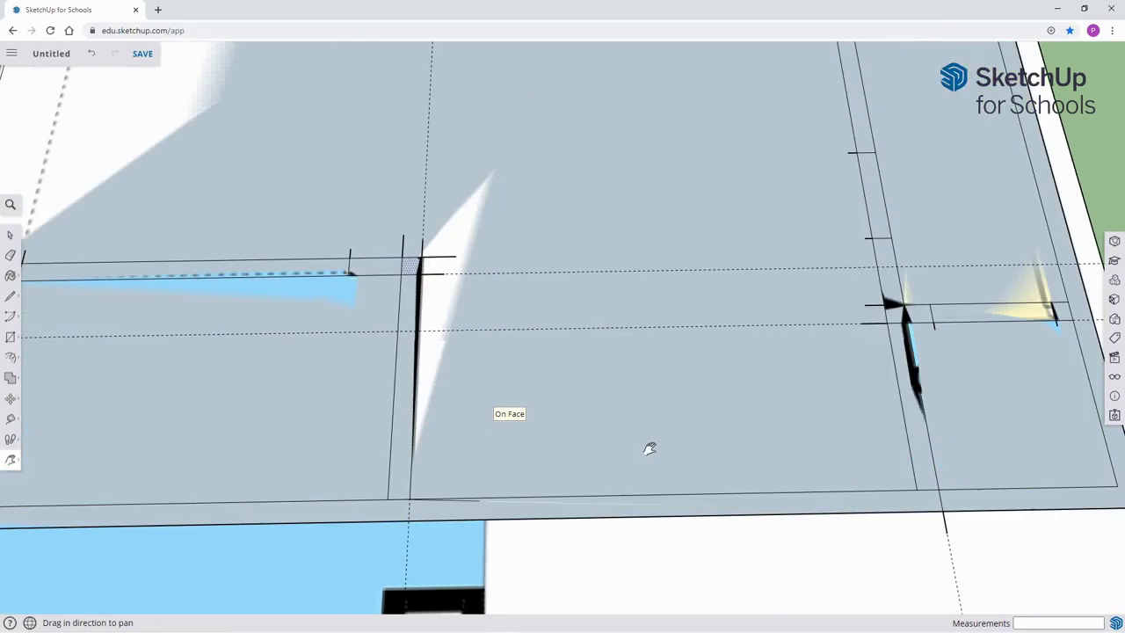
{"action": "scroll", "coordinate": [663, 455], "scroll_direction": "up", "scroll_amount": 1}
{"action": "left_click_drag", "start_coordinate": [680, 477], "coordinate": [650, 447]}
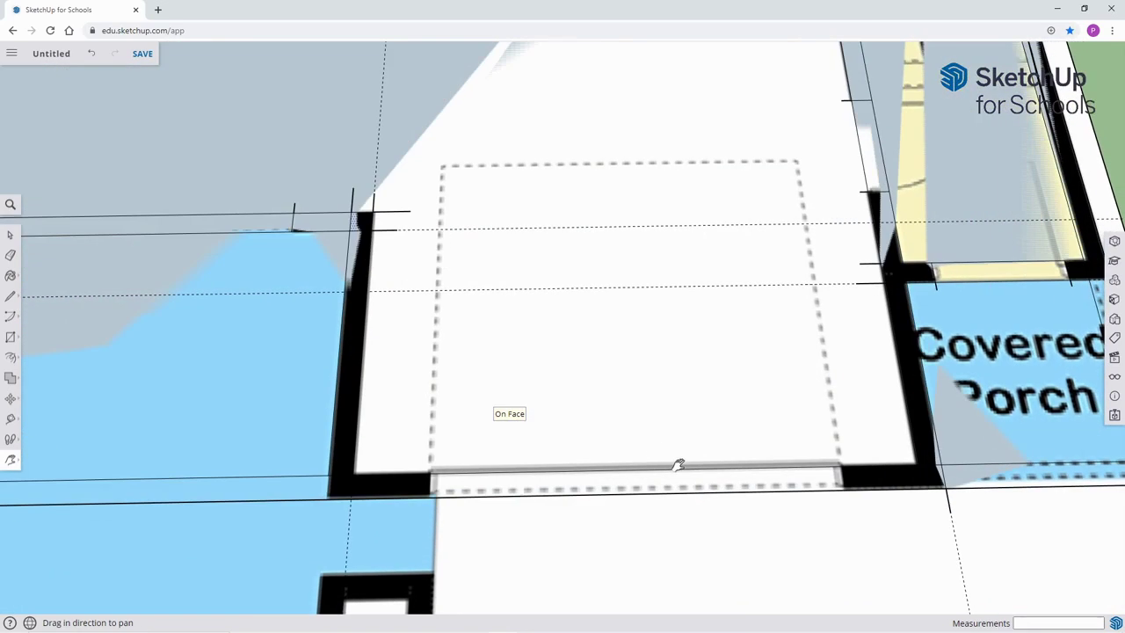
{"action": "key", "text": "l"}
{"action": "left_click", "coordinate": [844, 488]}
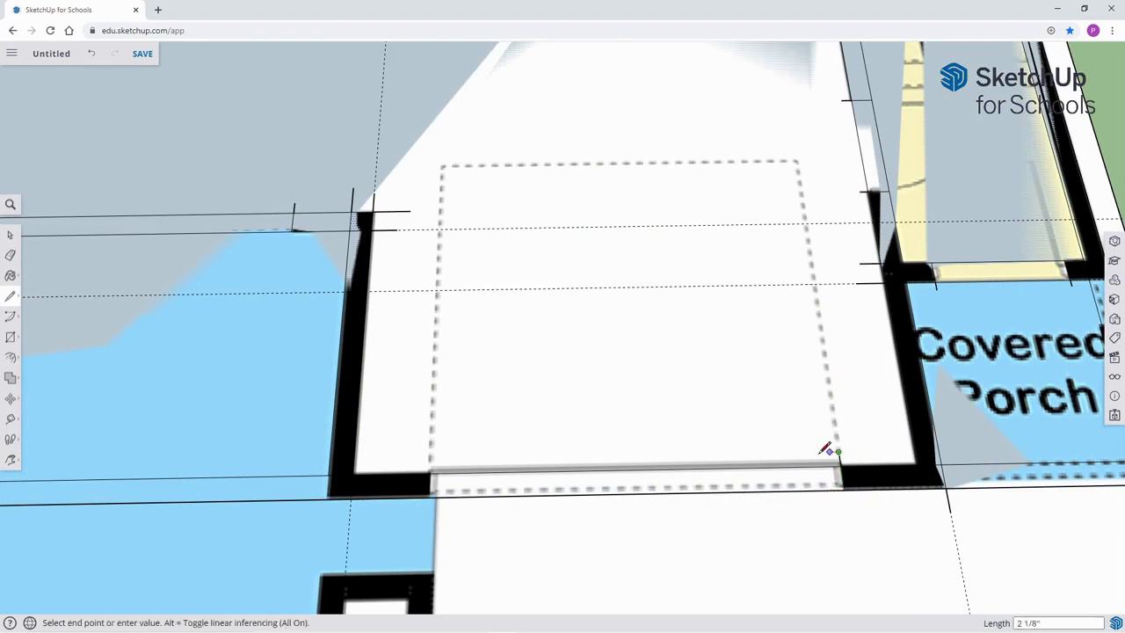
{"action": "key", "text": "Escape"}
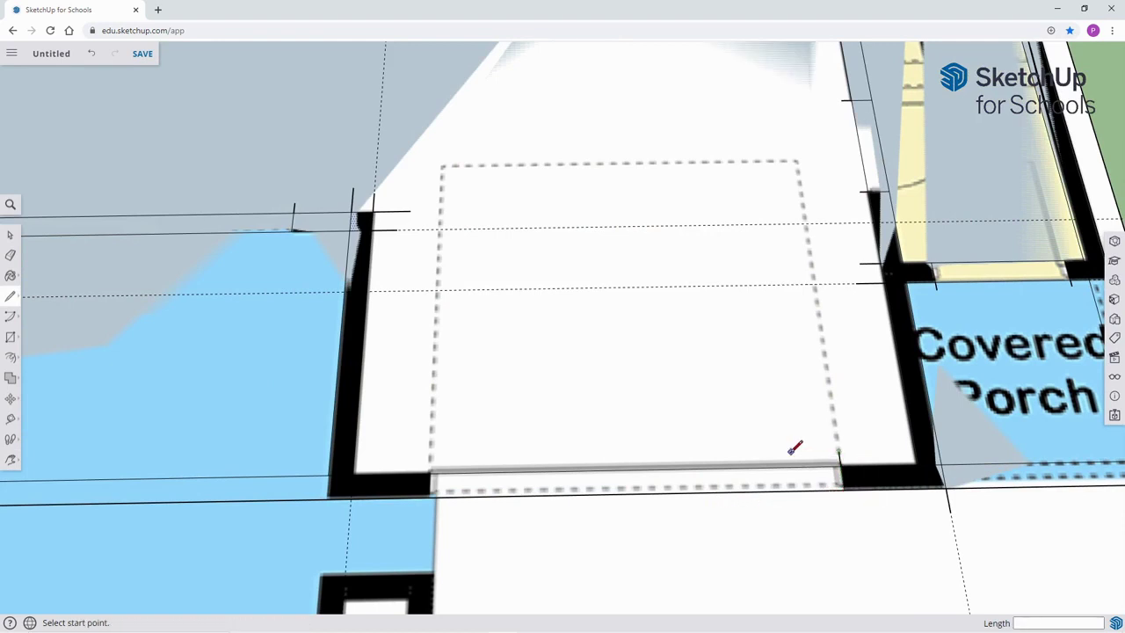
Mark the opposite side of the projecting bay's garage door opening with a line about 9 13/16" long across the front wall.
{"action": "left_click", "coordinate": [428, 495]}
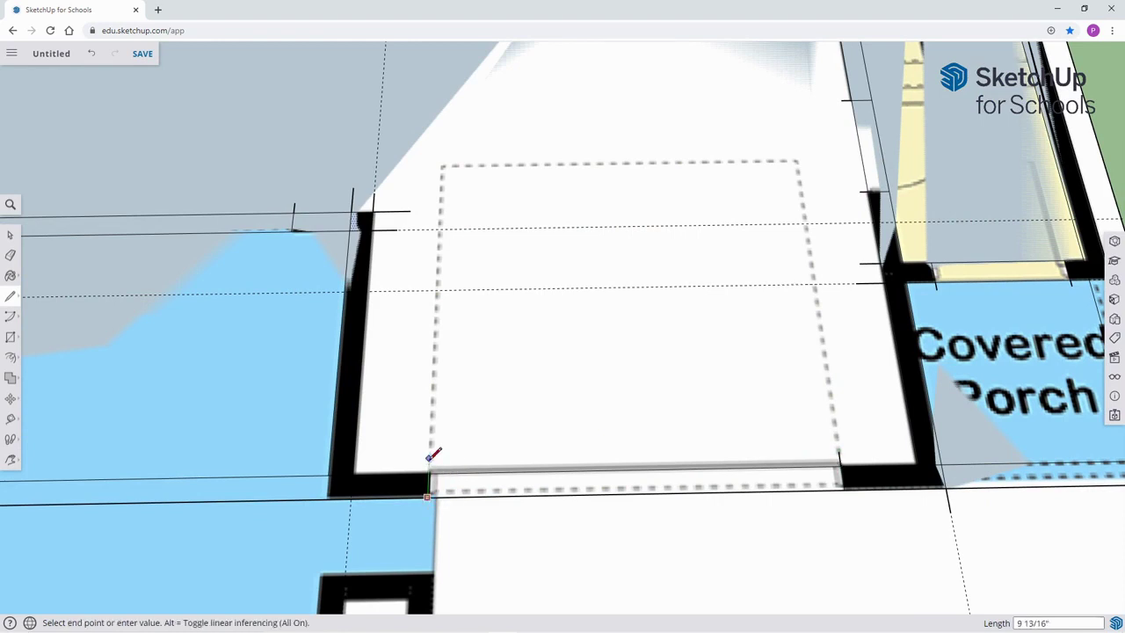
{"action": "left_click", "coordinate": [429, 458]}
{"action": "key", "text": "Escape"}
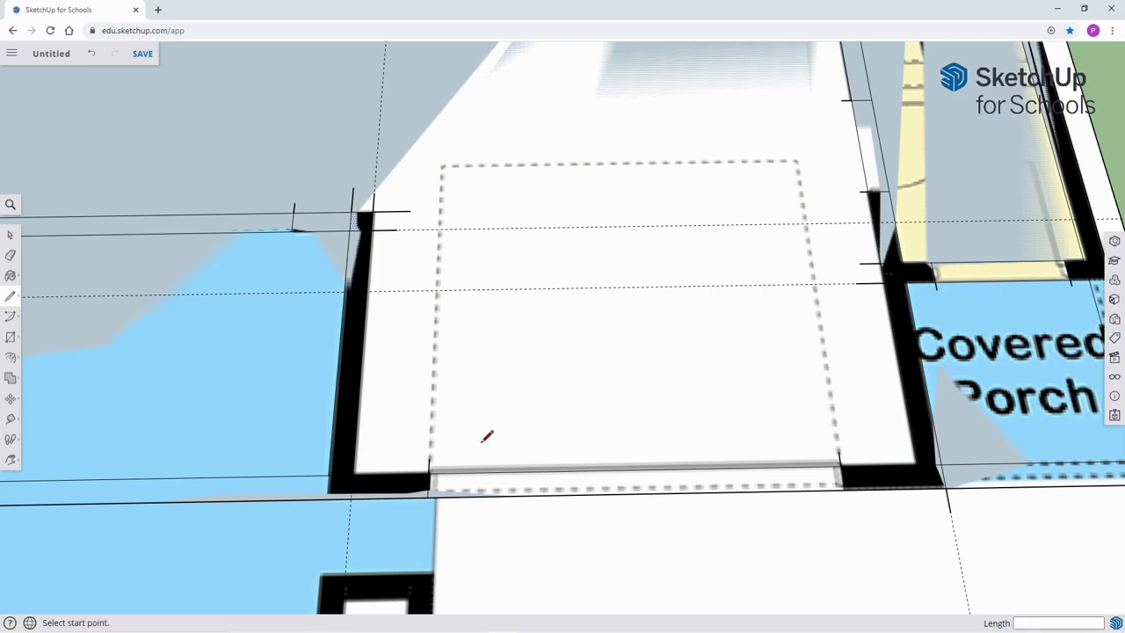
Draw a square of about 2' 3 3/8" over the outline of the front column nearest the plan's origin corner.
{"action": "key", "text": "h"}
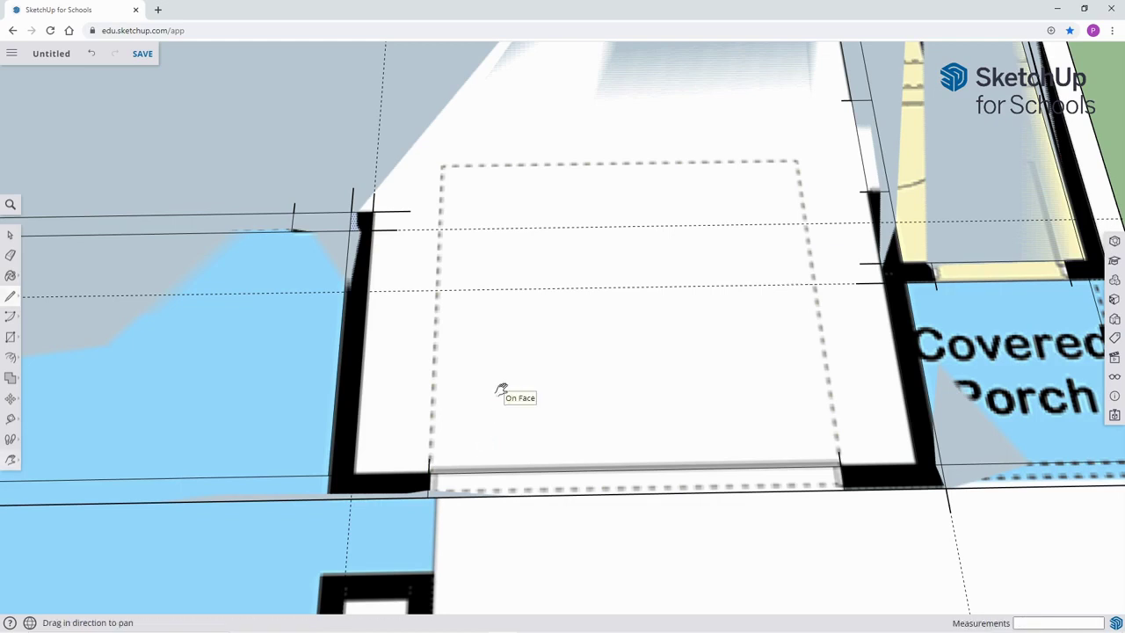
{"action": "left_click_drag", "start_coordinate": [422, 183], "coordinate": [512, 243]}
{"action": "scroll", "coordinate": [577, 293], "scroll_direction": "down", "scroll_amount": 5}
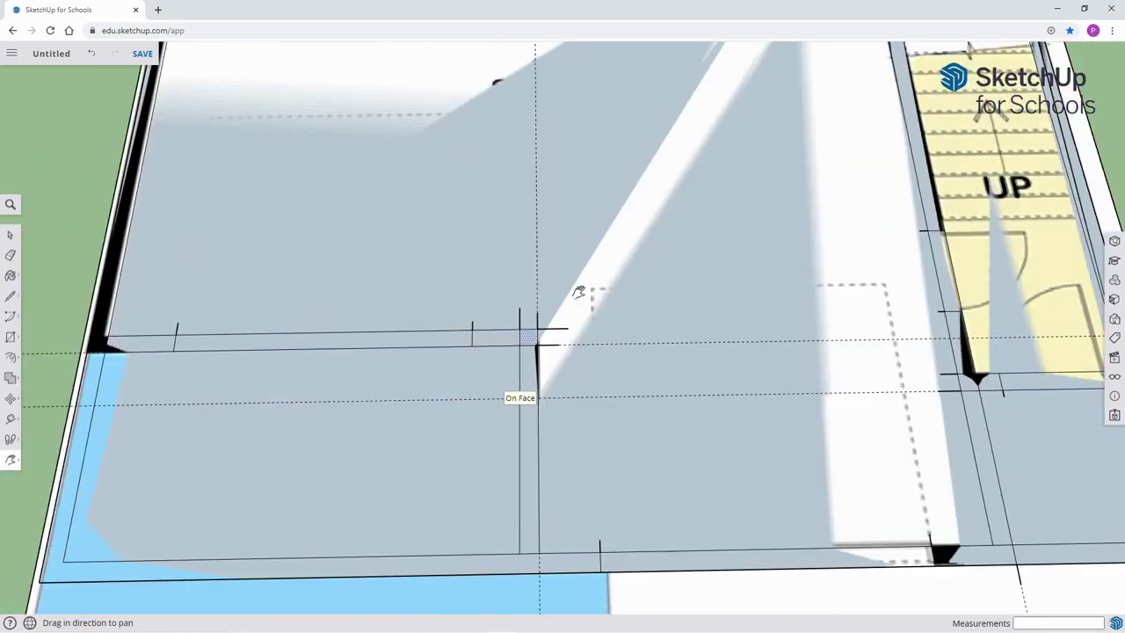
{"action": "scroll", "coordinate": [615, 266], "scroll_direction": "down", "scroll_amount": 3}
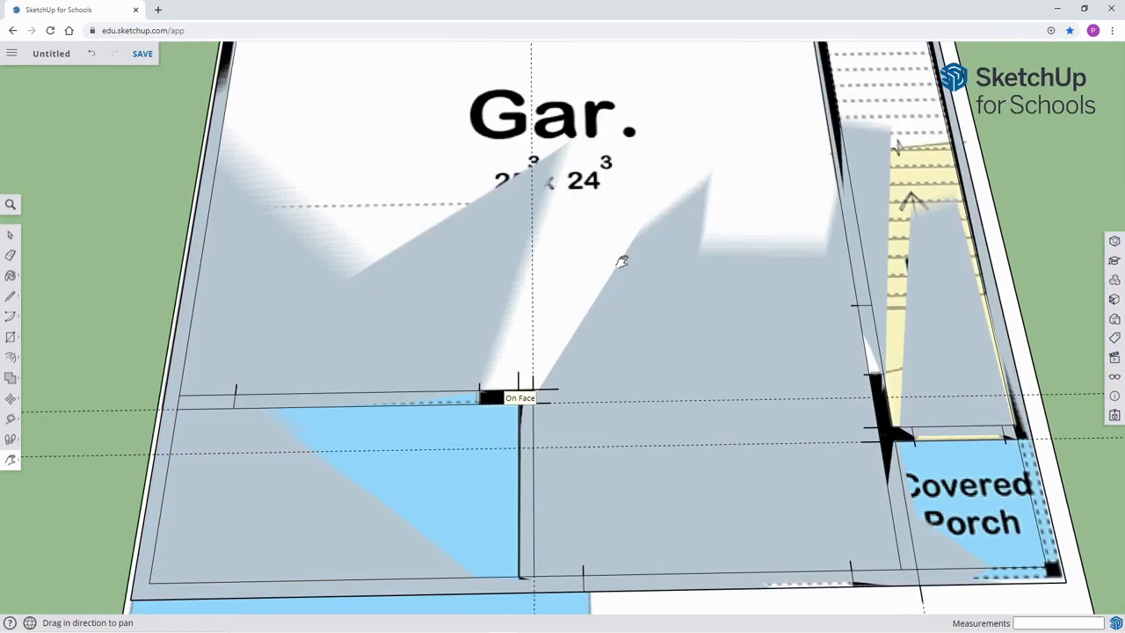
{"action": "scroll", "coordinate": [623, 249], "scroll_direction": "down", "scroll_amount": 3}
{"action": "left_click_drag", "start_coordinate": [605, 220], "coordinate": [598, 250]}
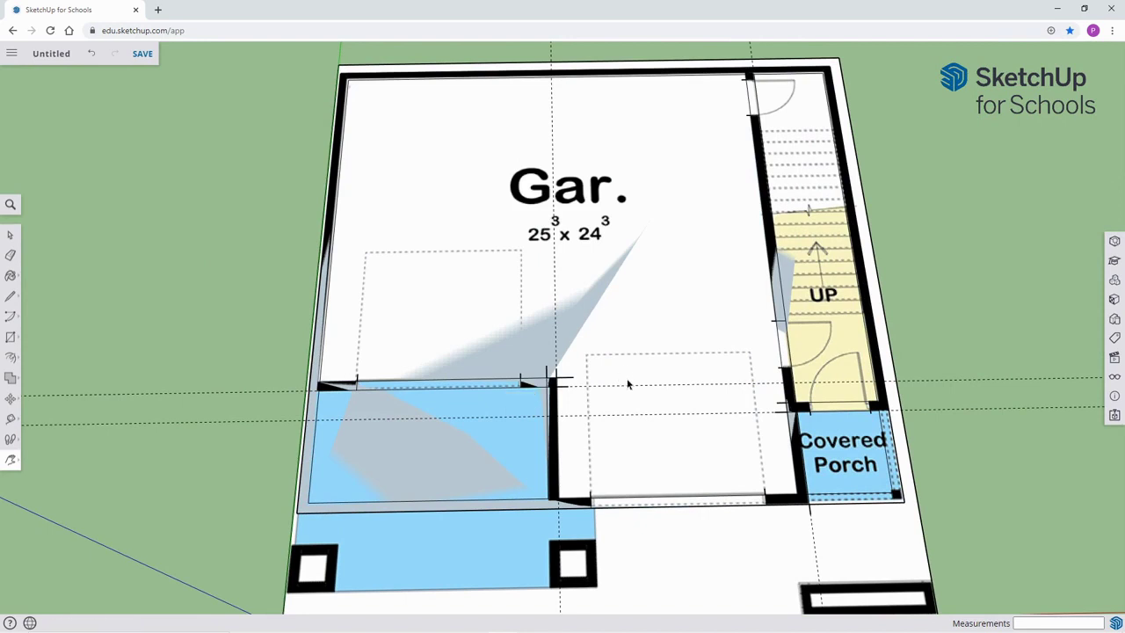
{"action": "key", "text": "space"}
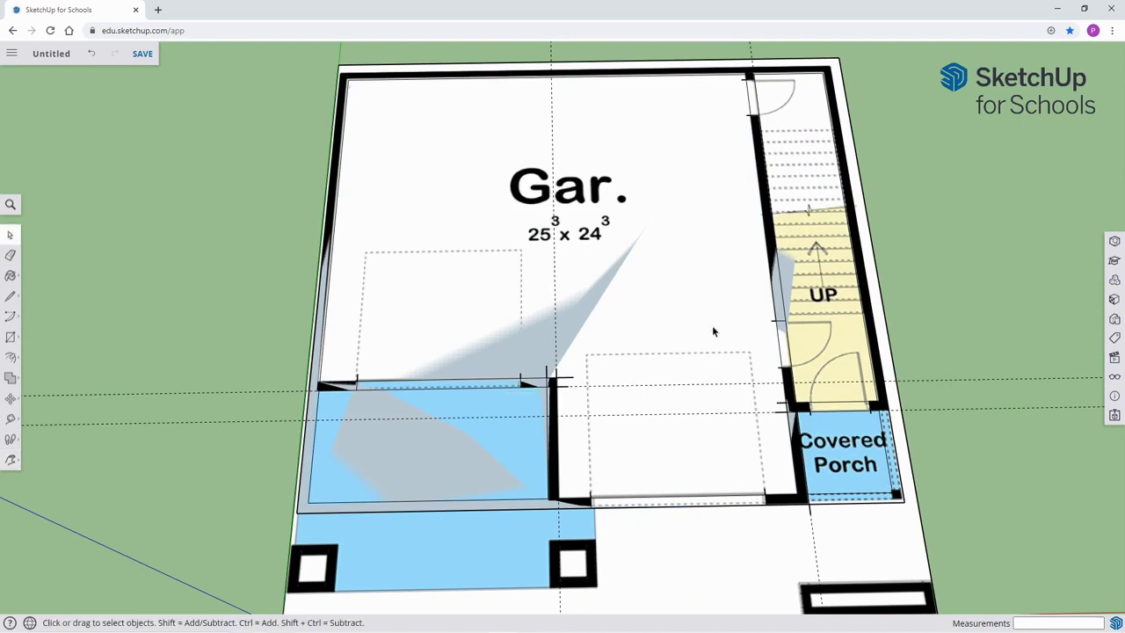
{"action": "key", "text": "h"}
{"action": "left_click_drag", "start_coordinate": [549, 363], "coordinate": [606, 261]}
{"action": "scroll", "coordinate": [506, 351], "scroll_direction": "up", "scroll_amount": 1}
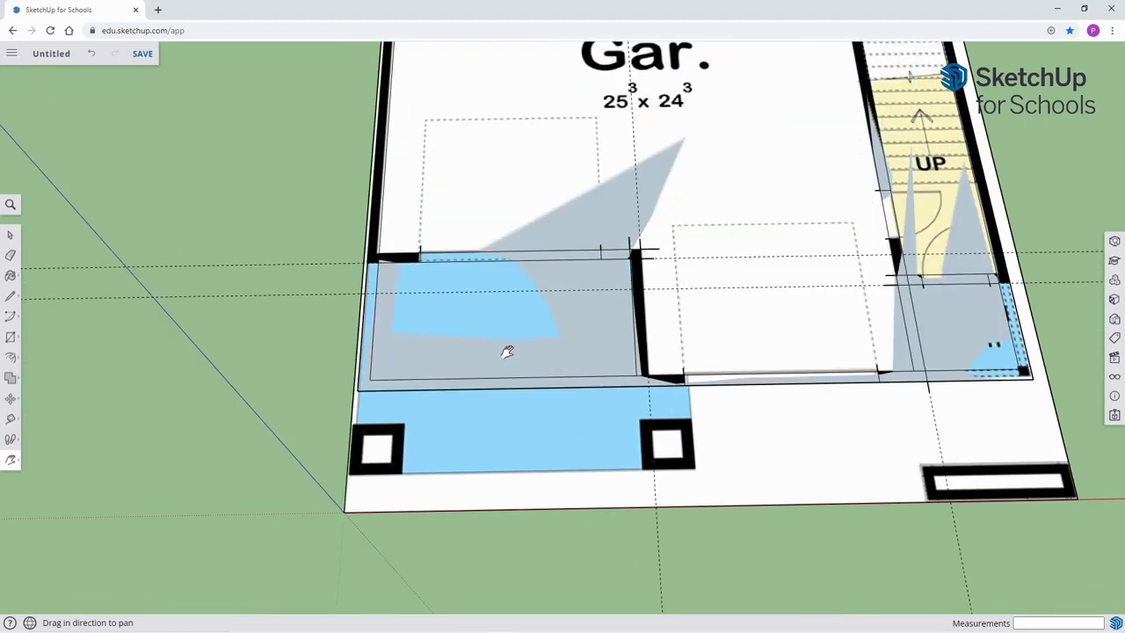
{"action": "scroll", "coordinate": [507, 351], "scroll_direction": "up", "scroll_amount": 1}
{"action": "left_click_drag", "start_coordinate": [431, 416], "coordinate": [535, 324]}
{"action": "scroll", "coordinate": [538, 326], "scroll_direction": "up", "scroll_amount": 1}
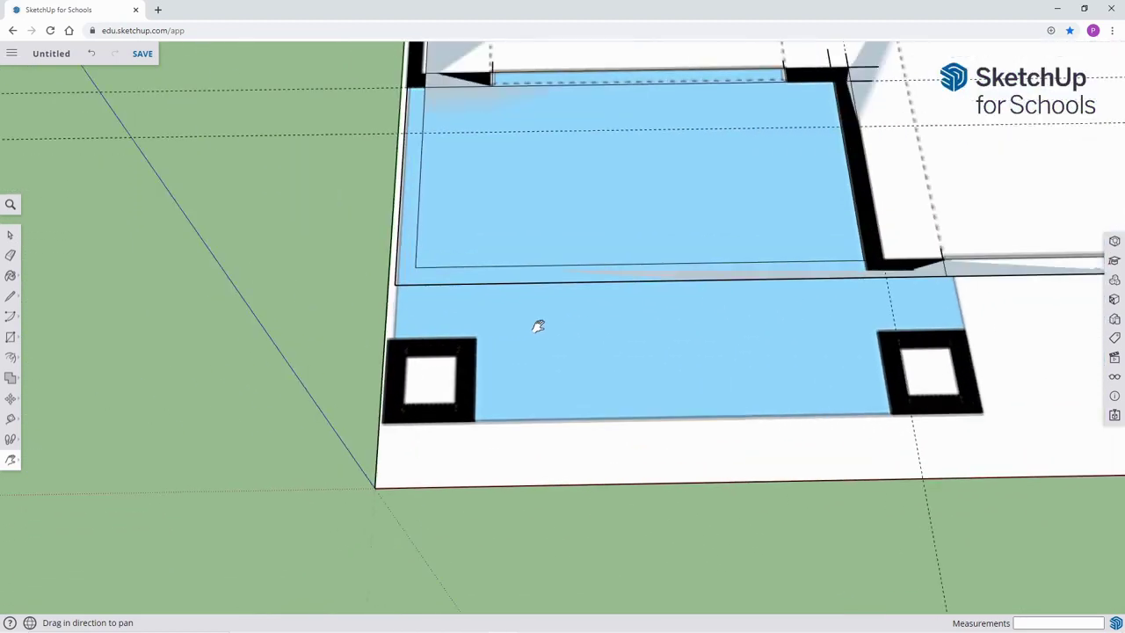
{"action": "scroll", "coordinate": [538, 326], "scroll_direction": "up", "scroll_amount": 2}
{"action": "key", "text": "r"}
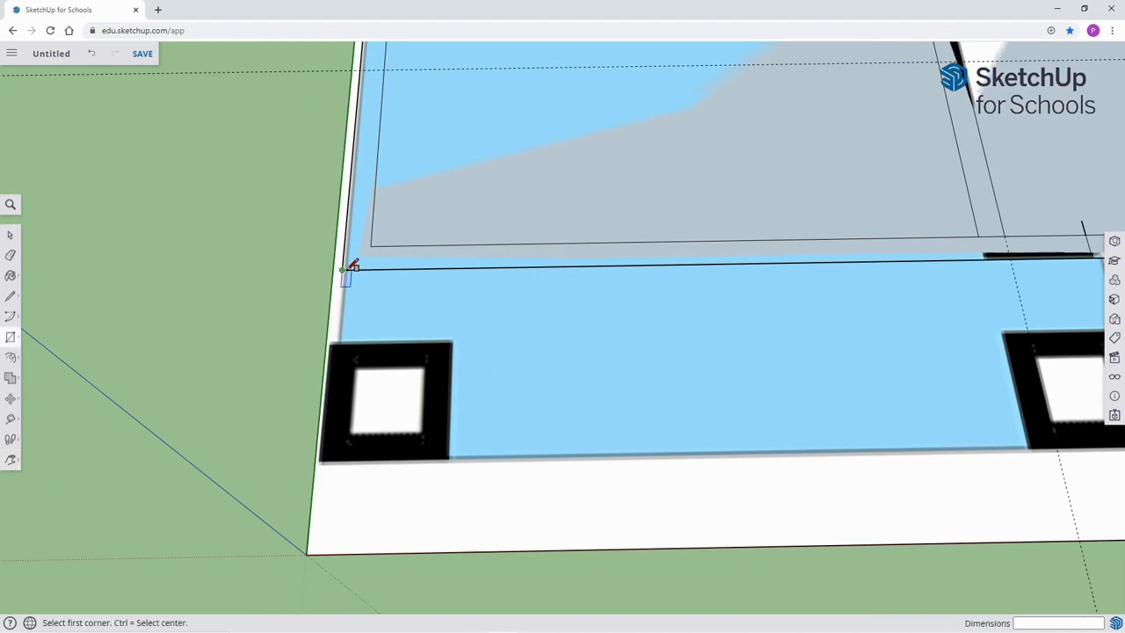
{"action": "left_click", "coordinate": [327, 343]}
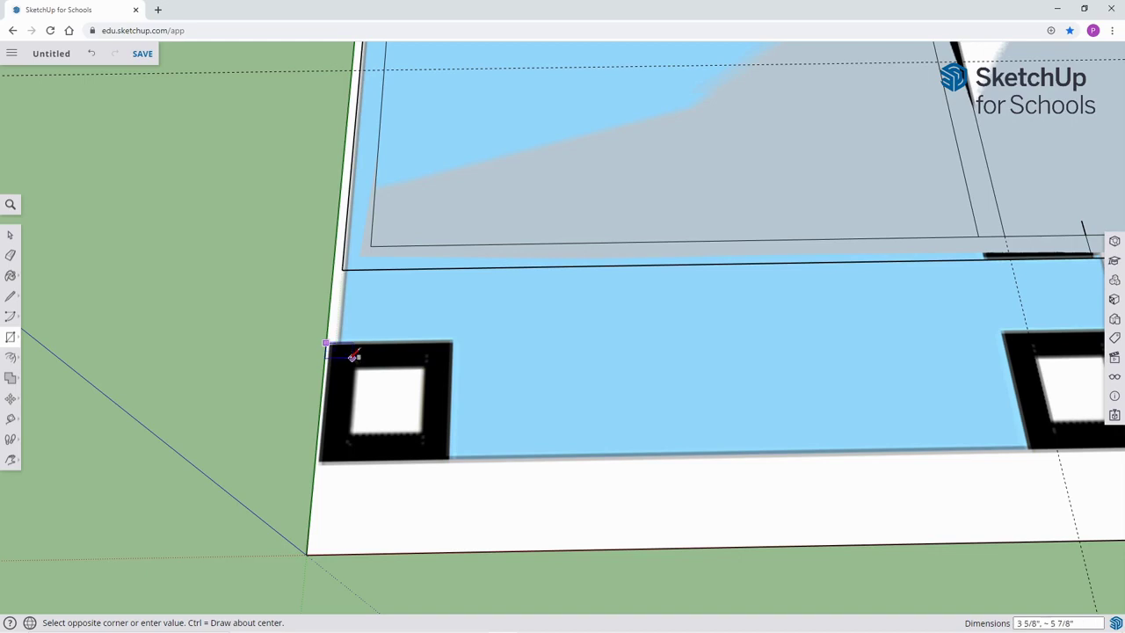
{"action": "left_click", "coordinate": [454, 457]}
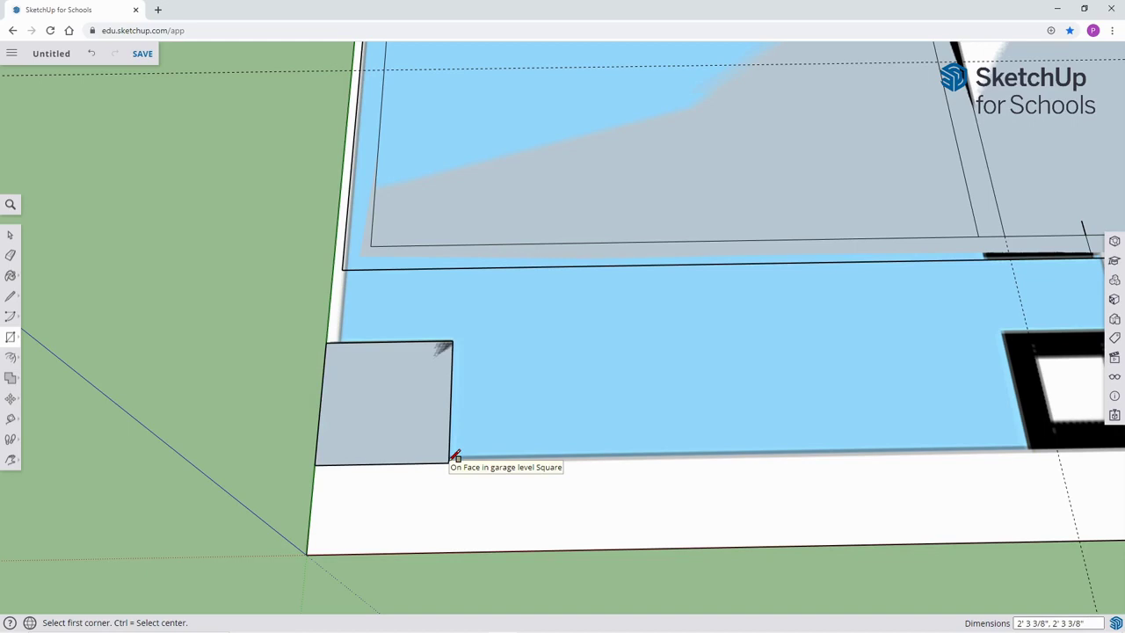
Draw a 2' 3" square over the outline of the second front column, farther from the plan's origin corner.
{"action": "key", "text": "h"}
{"action": "left_click_drag", "start_coordinate": [794, 417], "coordinate": [507, 422]}
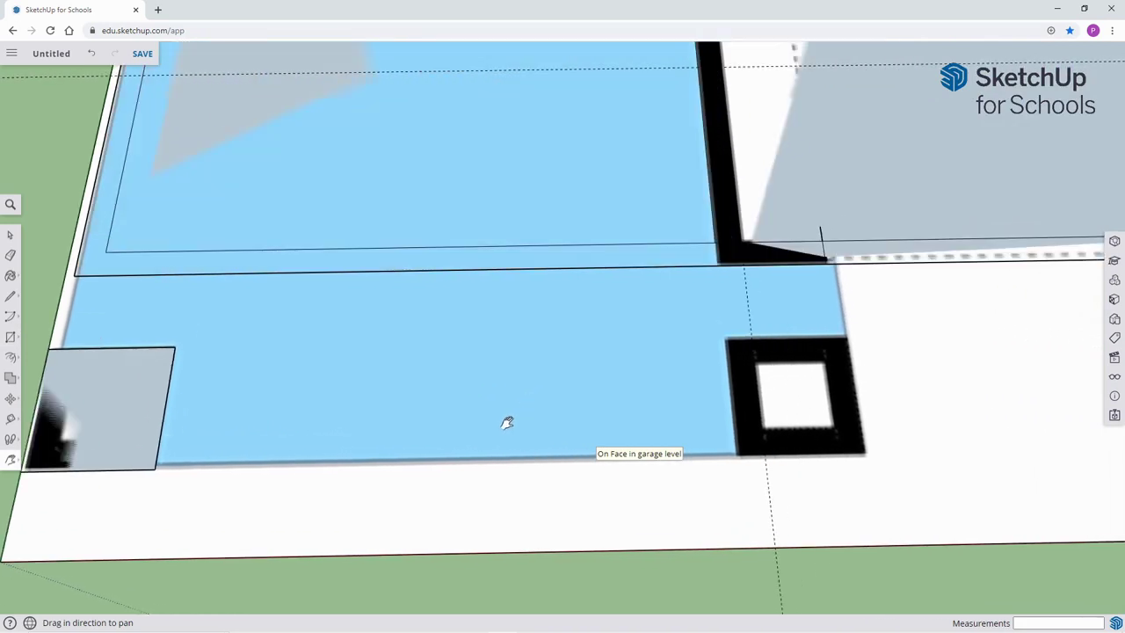
{"action": "key", "text": "r"}
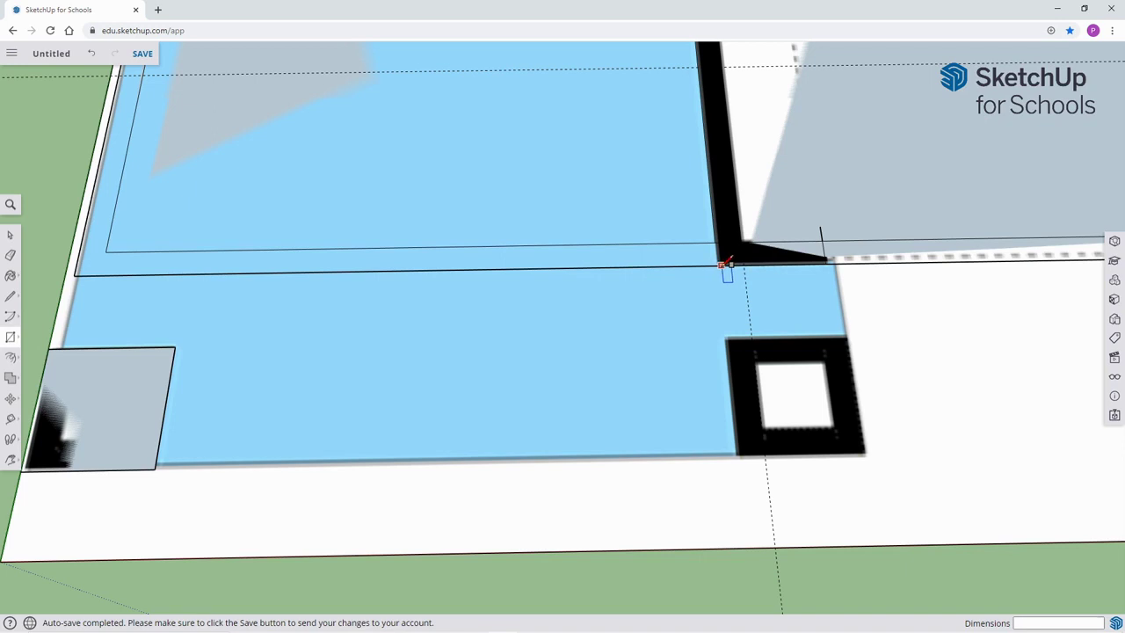
{"action": "left_click", "coordinate": [733, 337]}
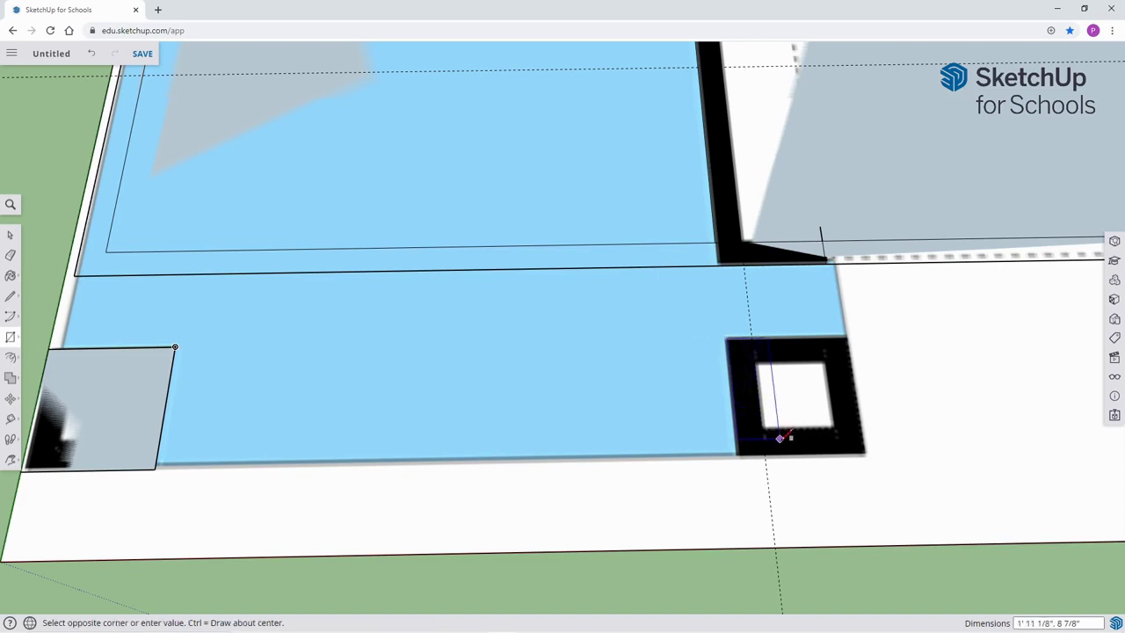
{"action": "left_click", "coordinate": [872, 449]}
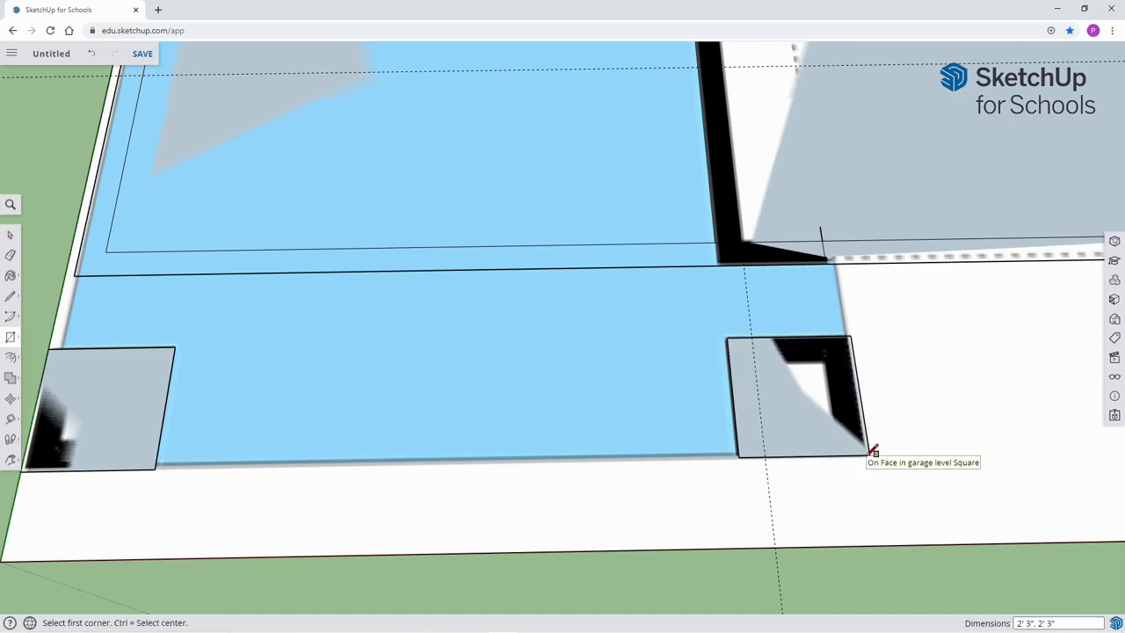
Trace the outer side edge of the blue front strip with a line from the wall outline to the column nearest the origin.
{"action": "key", "text": "h"}
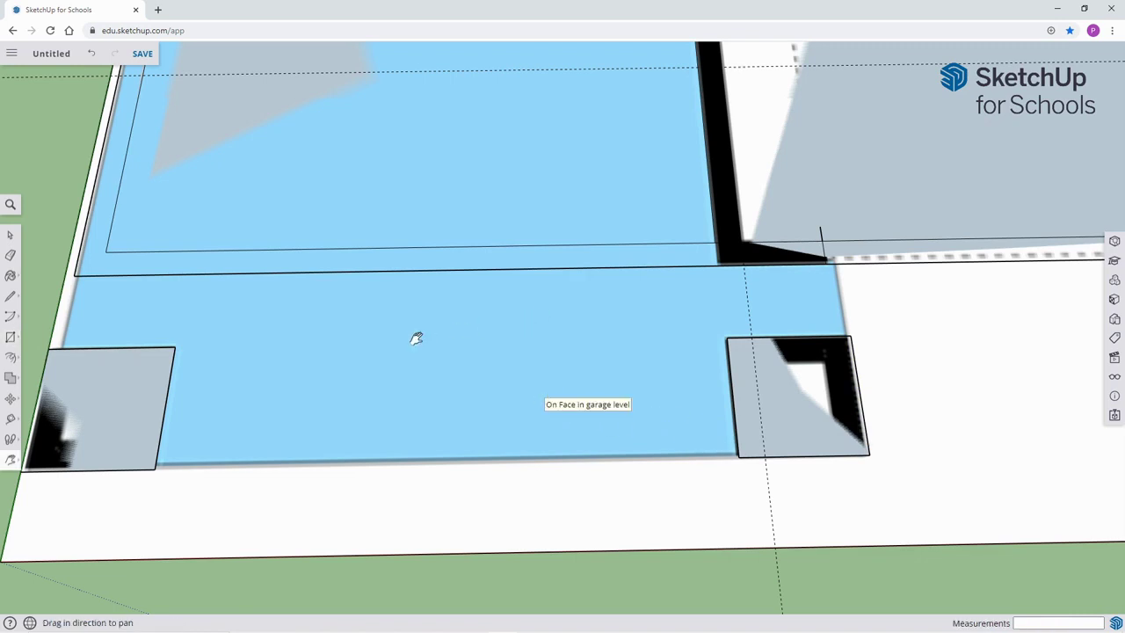
{"action": "left_click_drag", "start_coordinate": [339, 365], "coordinate": [504, 343]}
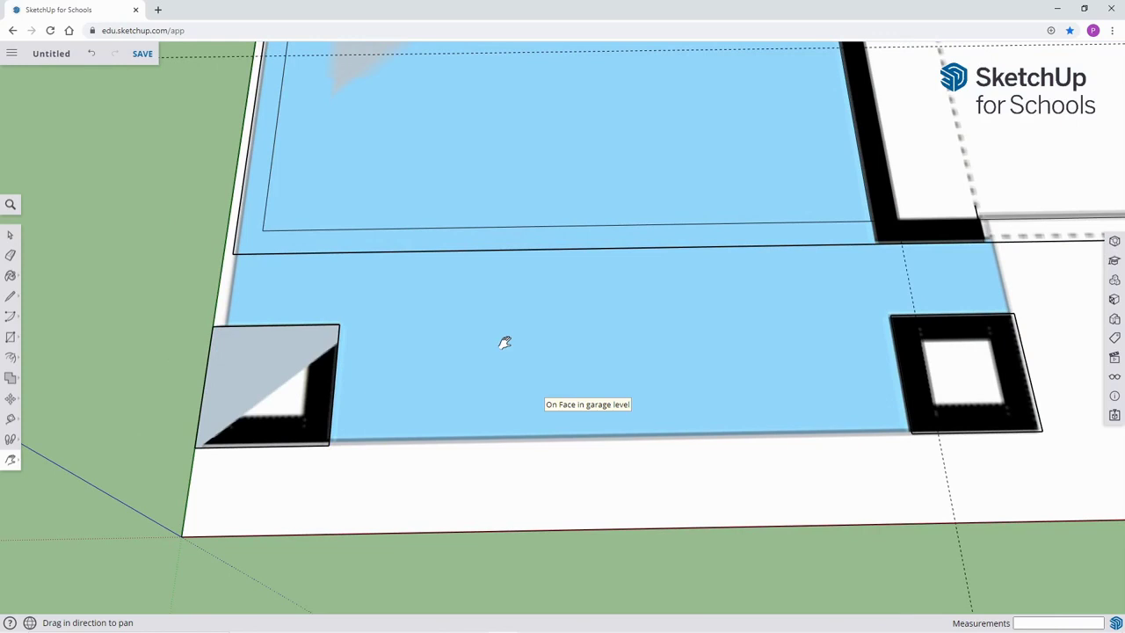
{"action": "key", "text": "l"}
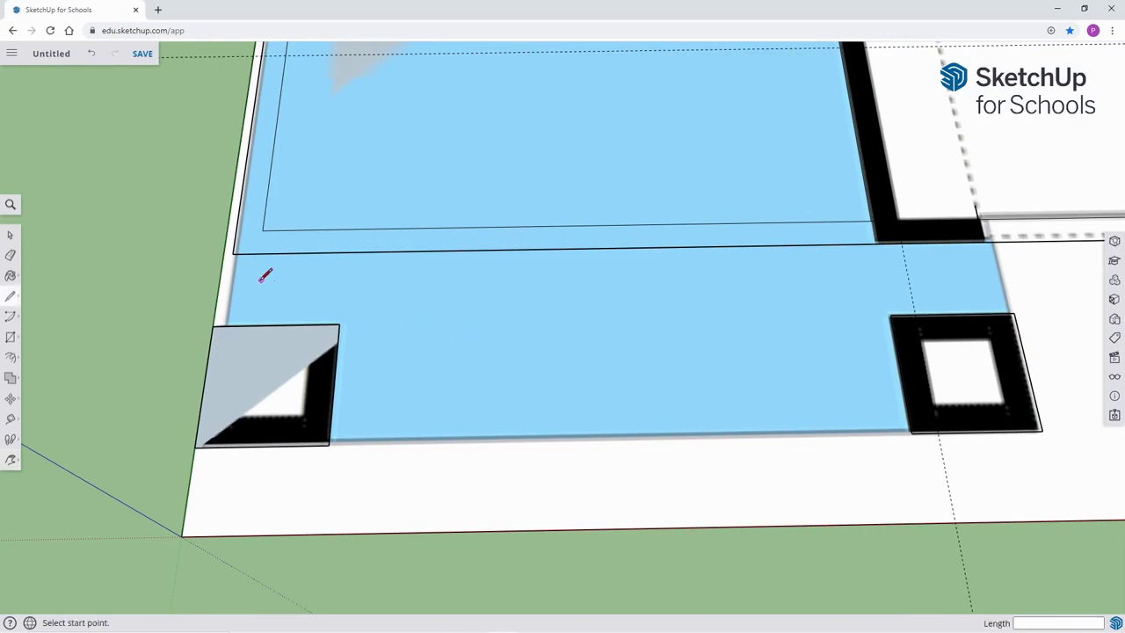
{"action": "scroll", "coordinate": [264, 274], "scroll_direction": "up", "scroll_amount": 4}
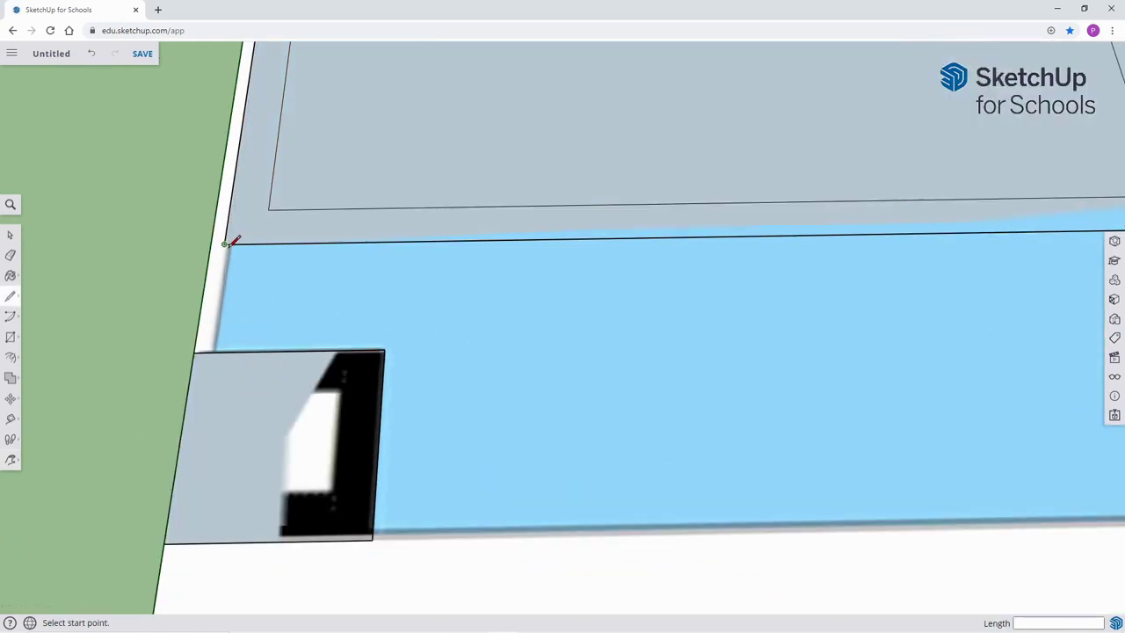
{"action": "scroll", "coordinate": [227, 241], "scroll_direction": "up", "scroll_amount": 2}
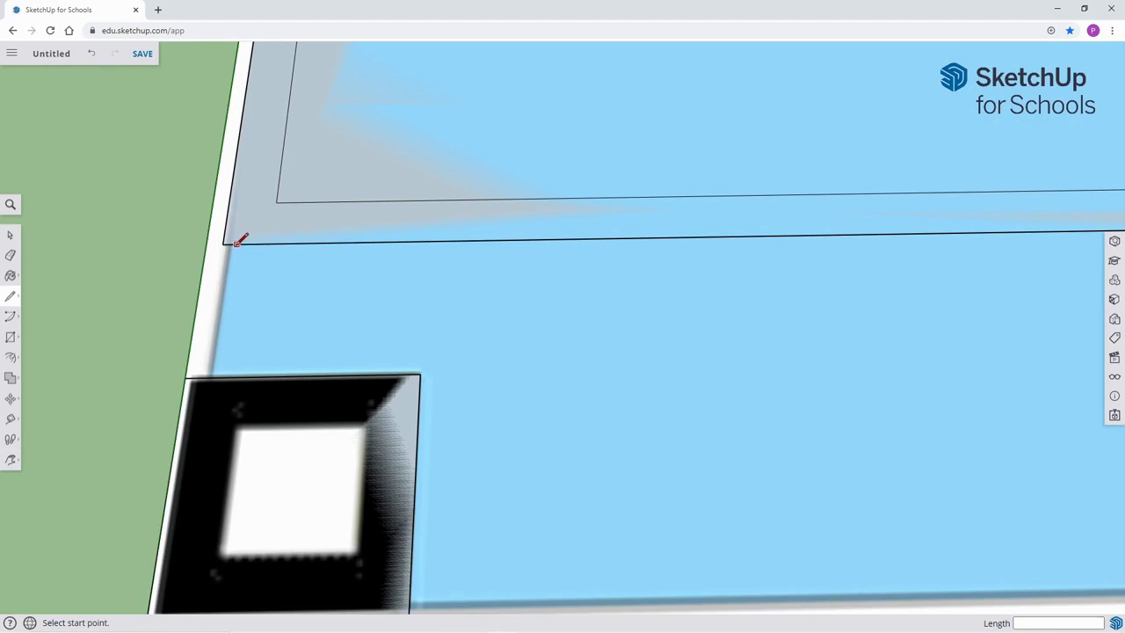
{"action": "left_click", "coordinate": [233, 243]}
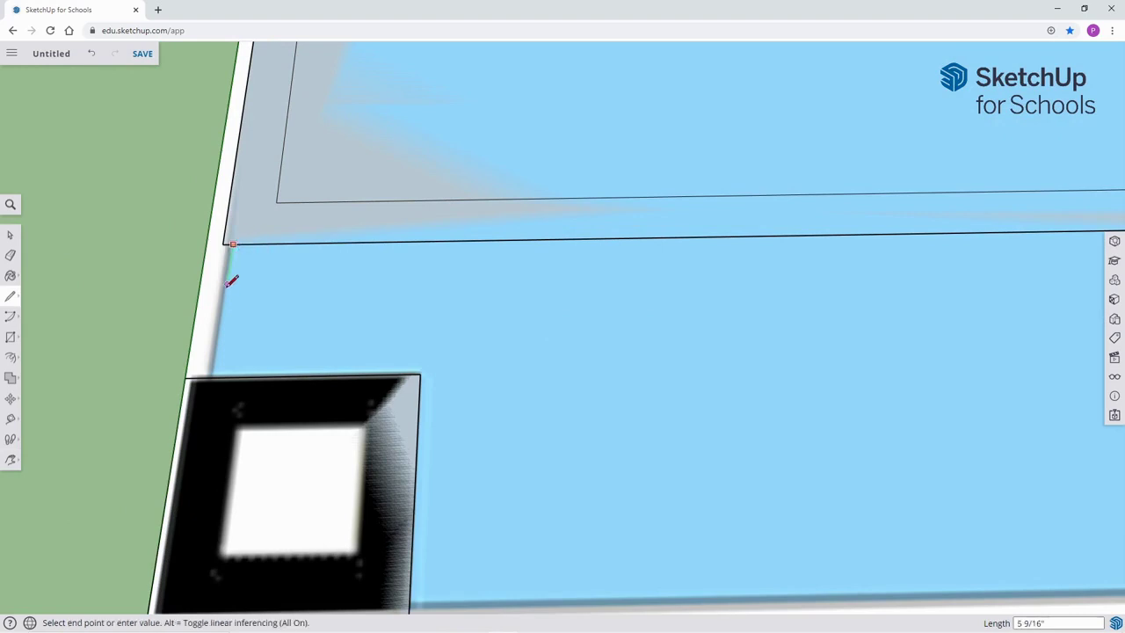
{"action": "left_click", "coordinate": [214, 378]}
{"action": "scroll", "coordinate": [571, 306], "scroll_direction": "down", "scroll_amount": 1}
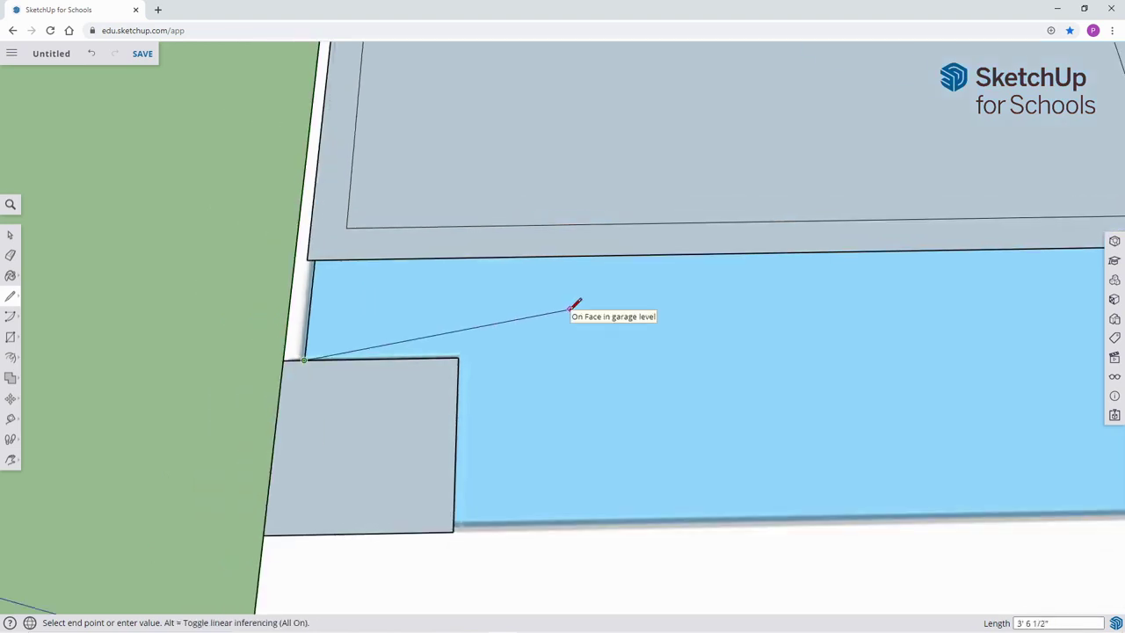
{"action": "key", "text": "Escape"}
Trace the front edge of the blue strip with a line about 9' 11 3/4" long between the two front columns.
{"action": "middle_click_drag", "start_coordinate": [743, 394], "coordinate": [534, 309], "text": "shift"}
{"action": "middle_click_drag", "start_coordinate": [516, 359], "coordinate": [517, 359], "text": "shift"}
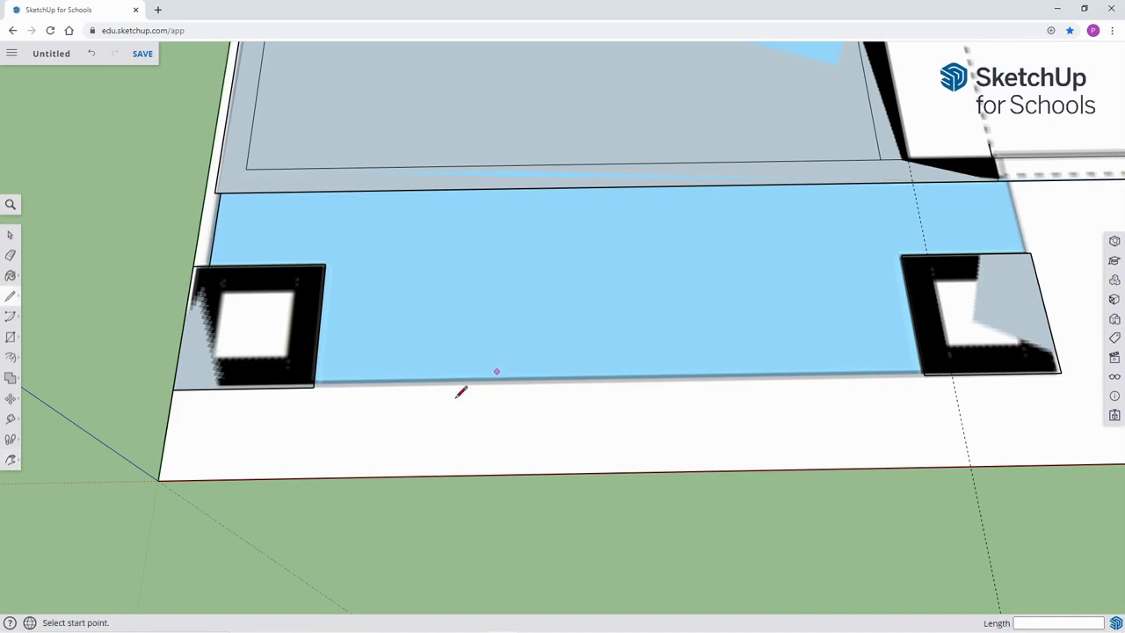
{"action": "scroll", "coordinate": [343, 401], "scroll_direction": "up", "scroll_amount": 2}
{"action": "left_click", "coordinate": [301, 370]}
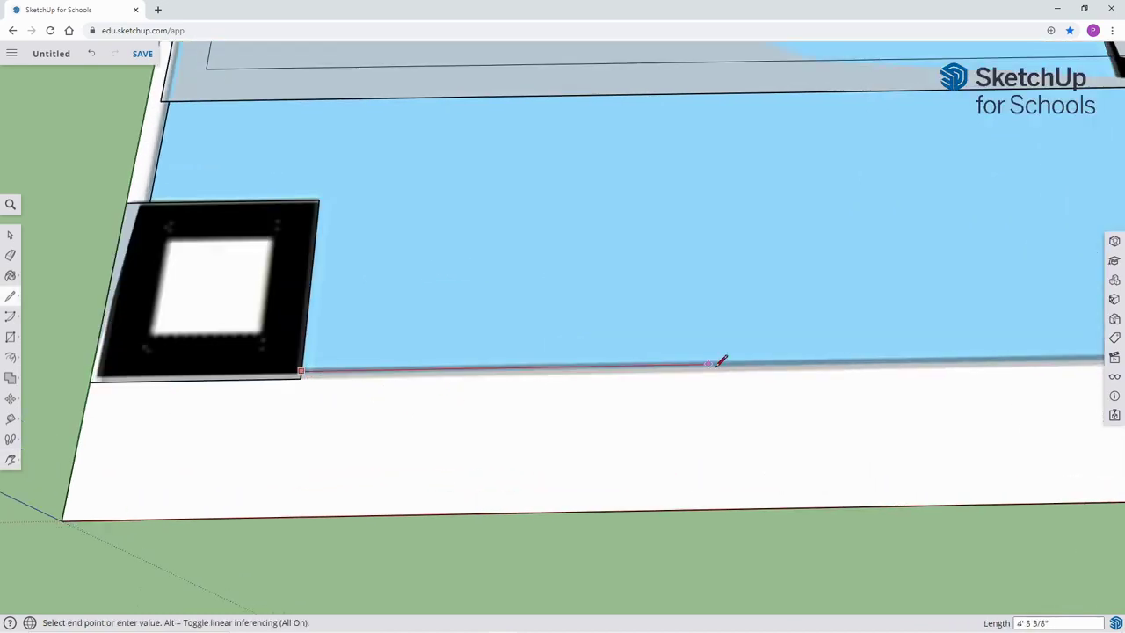
{"action": "scroll", "coordinate": [756, 359], "scroll_direction": "down", "scroll_amount": 3}
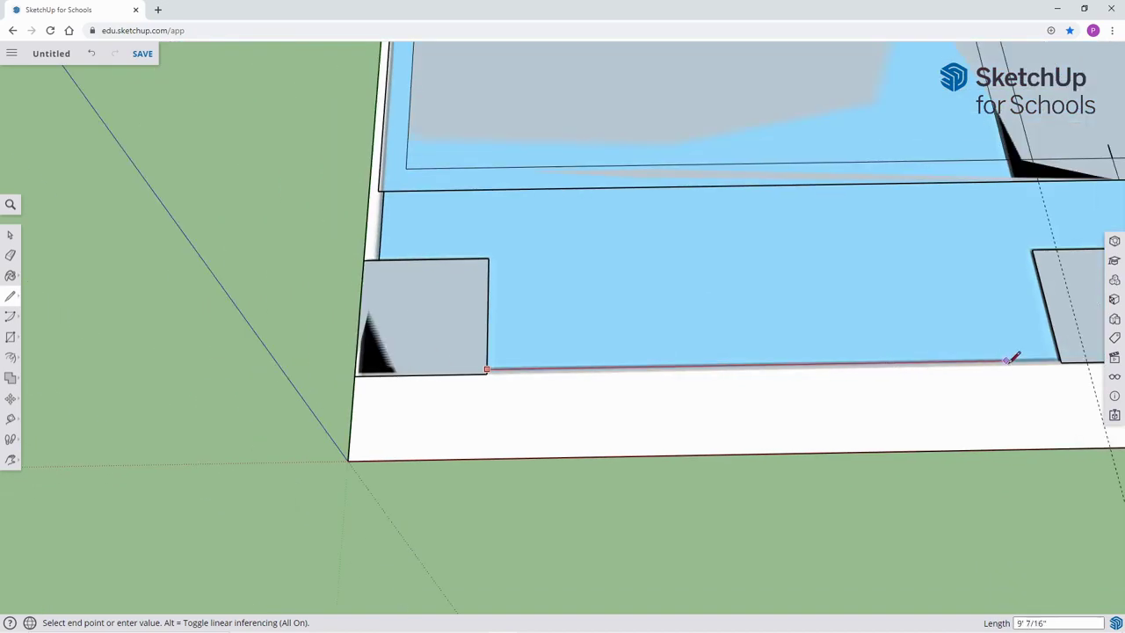
{"action": "scroll", "coordinate": [1057, 359], "scroll_direction": "up", "scroll_amount": 2}
{"action": "scroll", "coordinate": [1057, 359], "scroll_direction": "up", "scroll_amount": 2}
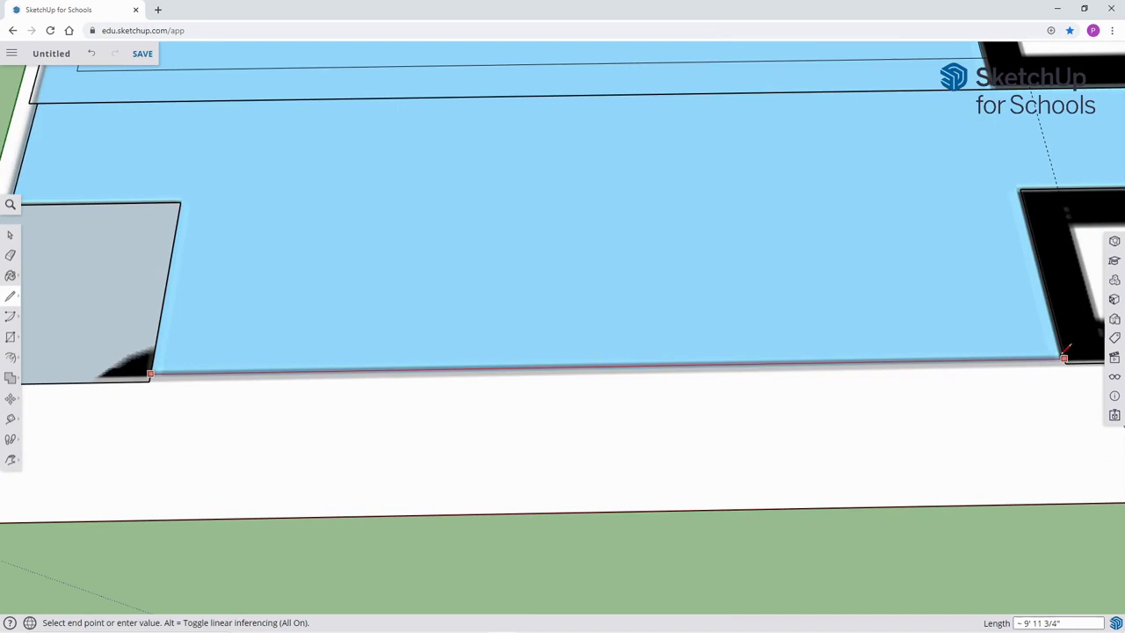
{"action": "left_click", "coordinate": [1060, 358]}
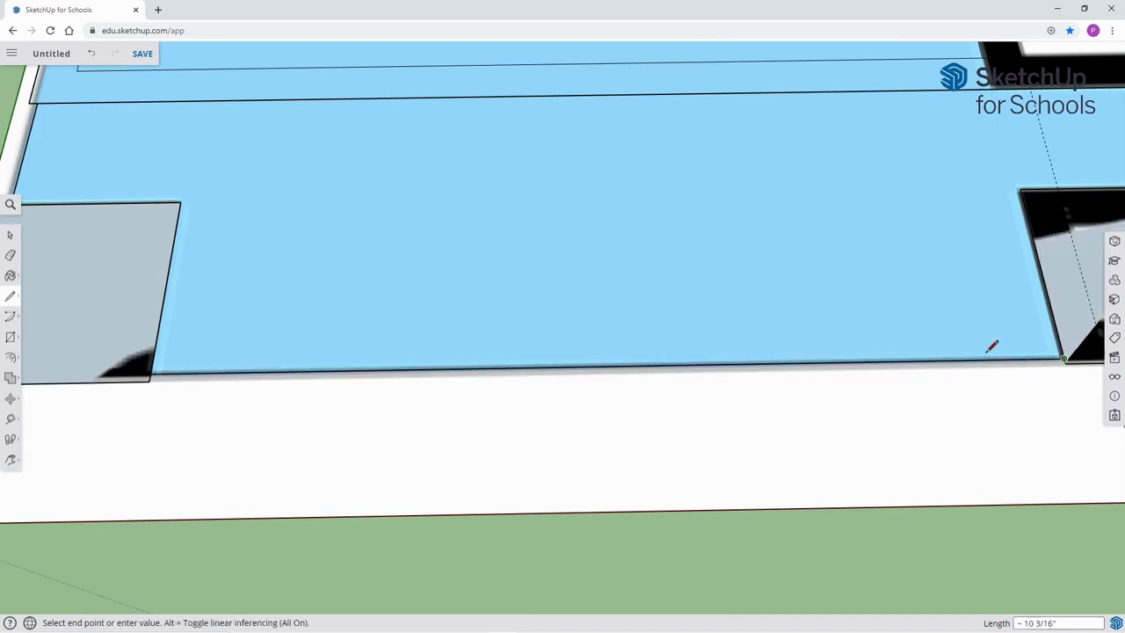
Trace the blue strip's opposite side edge with a line from the garage front wall to the second front column.
{"action": "scroll", "coordinate": [993, 345], "scroll_direction": "down", "scroll_amount": 2}
{"action": "key", "text": "h"}
{"action": "left_click_drag", "start_coordinate": [969, 261], "coordinate": [623, 462]}
{"action": "scroll", "coordinate": [791, 426], "scroll_direction": "up", "scroll_amount": 2}
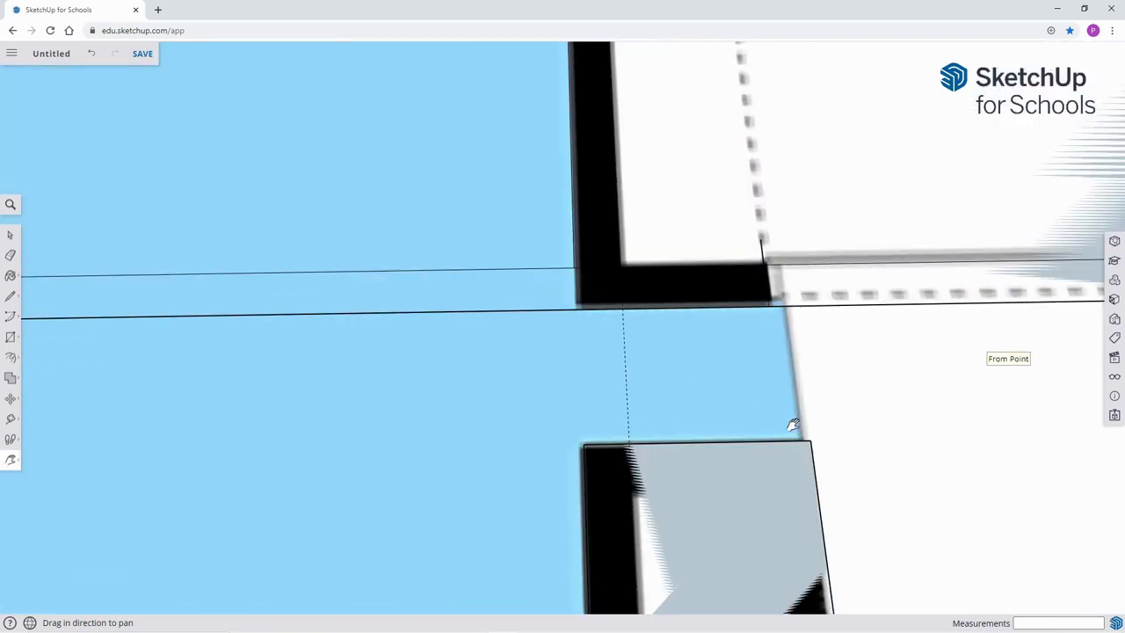
{"action": "key", "text": "l"}
{"action": "key", "text": "Escape"}
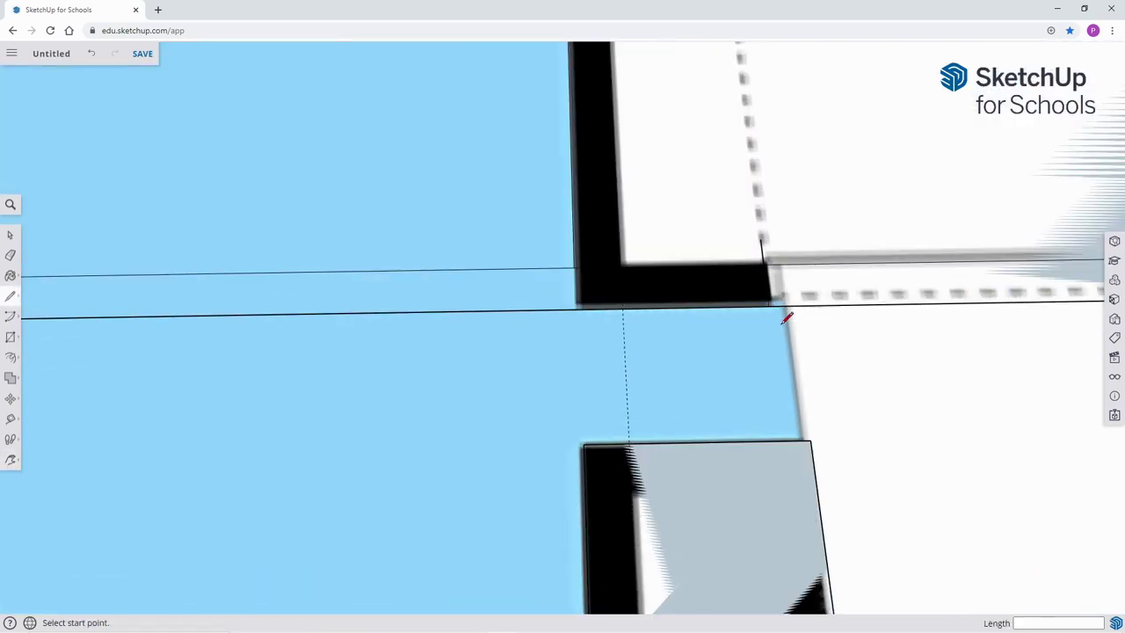
{"action": "left_click", "coordinate": [782, 305]}
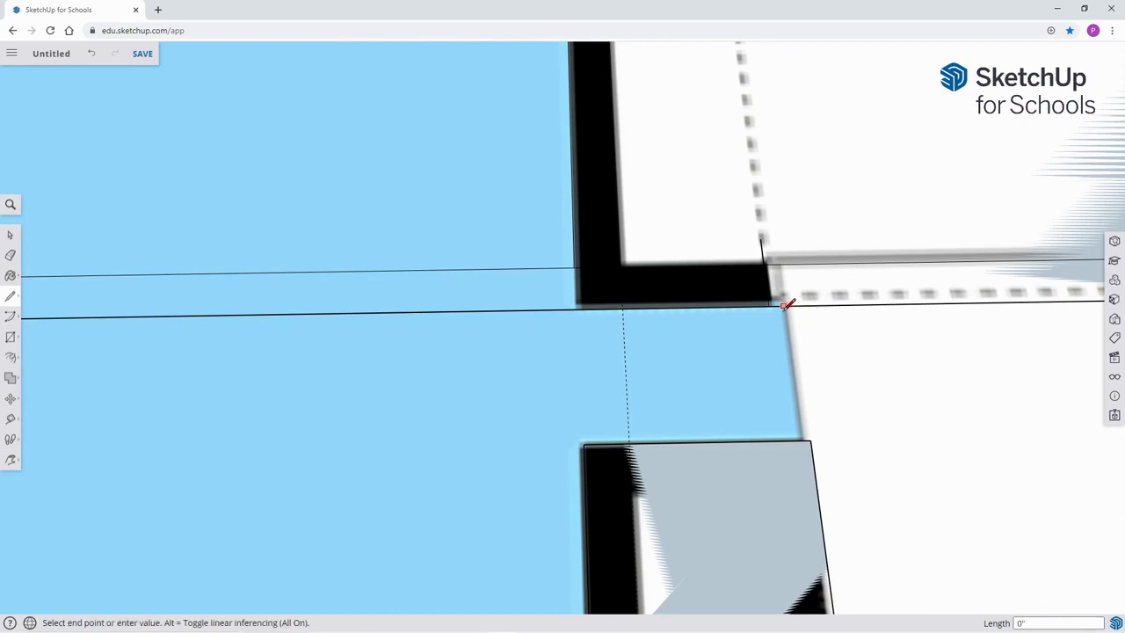
{"action": "left_click", "coordinate": [795, 439]}
Draw a 6" line along the house side of the covered porch's corner post, from the inner border line to the outer edge.
{"action": "scroll", "coordinate": [757, 393], "scroll_direction": "down", "scroll_amount": 3}
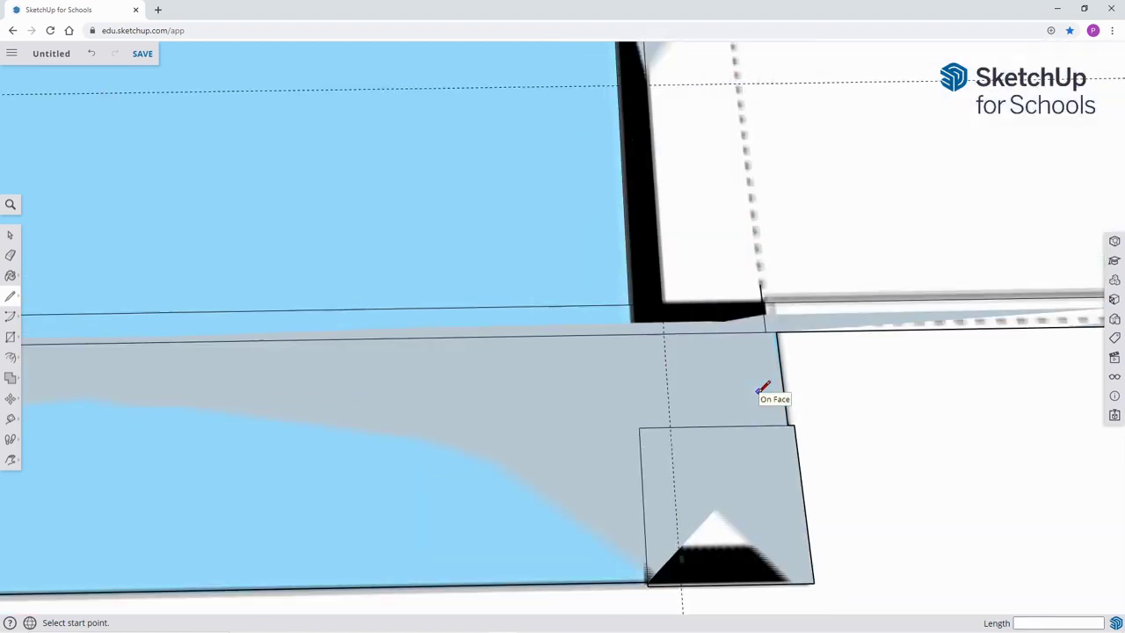
{"action": "middle_click_drag", "start_coordinate": [758, 392], "coordinate": [757, 393], "text": "shift"}
{"action": "left_click_drag", "start_coordinate": [840, 385], "coordinate": [628, 336]}
{"action": "scroll", "coordinate": [628, 337], "scroll_direction": "down", "scroll_amount": 1}
{"action": "left_click_drag", "start_coordinate": [886, 236], "coordinate": [637, 302]}
{"action": "left_click_drag", "start_coordinate": [904, 394], "coordinate": [717, 425]}
{"action": "scroll", "coordinate": [731, 424], "scroll_direction": "up", "scroll_amount": 1}
{"action": "scroll", "coordinate": [731, 424], "scroll_direction": "up", "scroll_amount": 2}
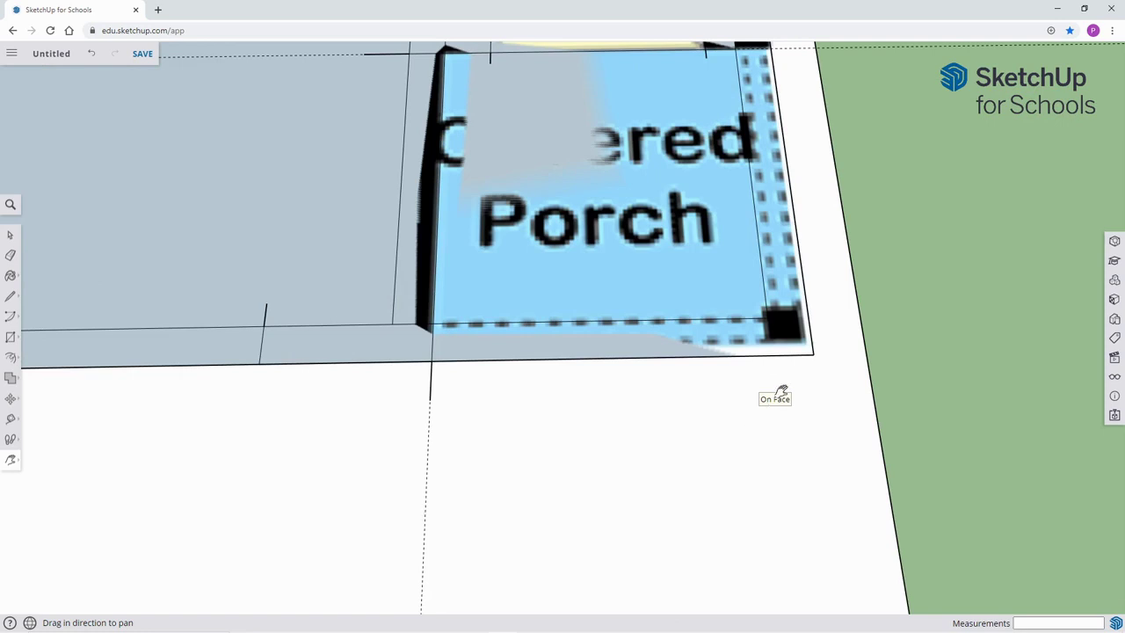
{"action": "key", "text": "l"}
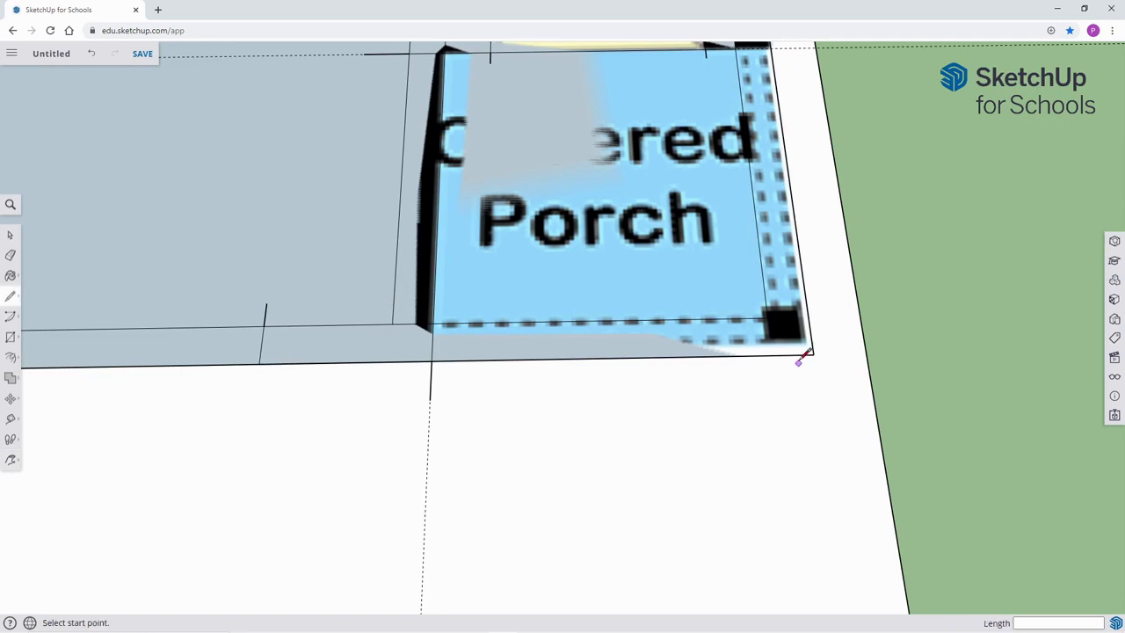
{"action": "left_click", "coordinate": [766, 306]}
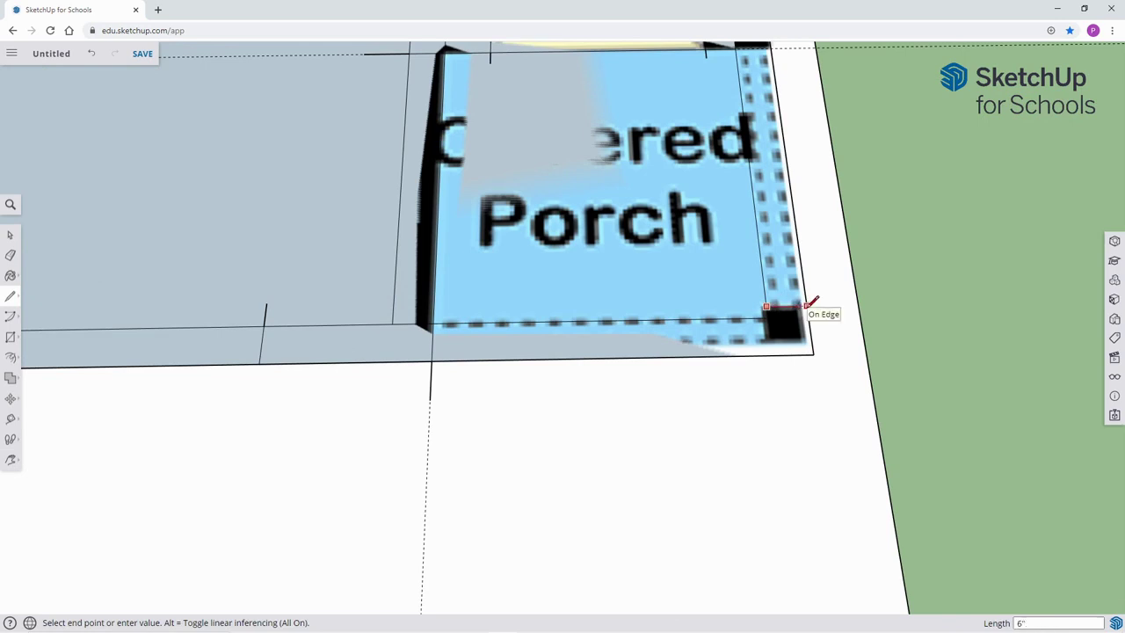
{"action": "left_click", "coordinate": [808, 306]}
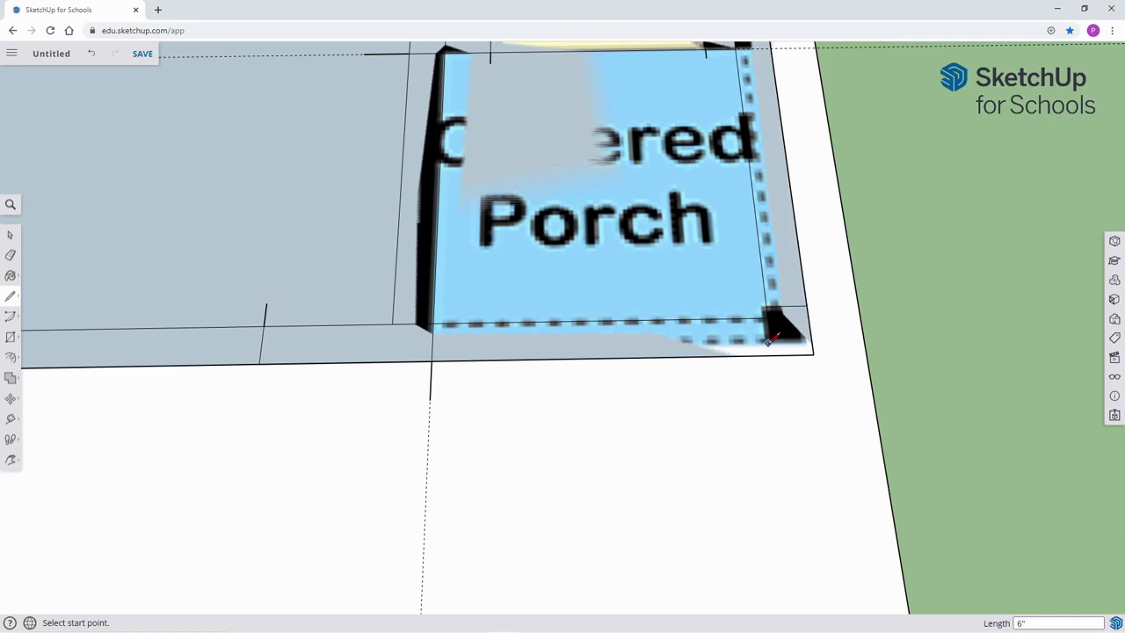
Complete the covered porch's corner post outline with a short line from the inner border corner to the front edge.
{"action": "scroll", "coordinate": [769, 333], "scroll_direction": "up", "scroll_amount": 4}
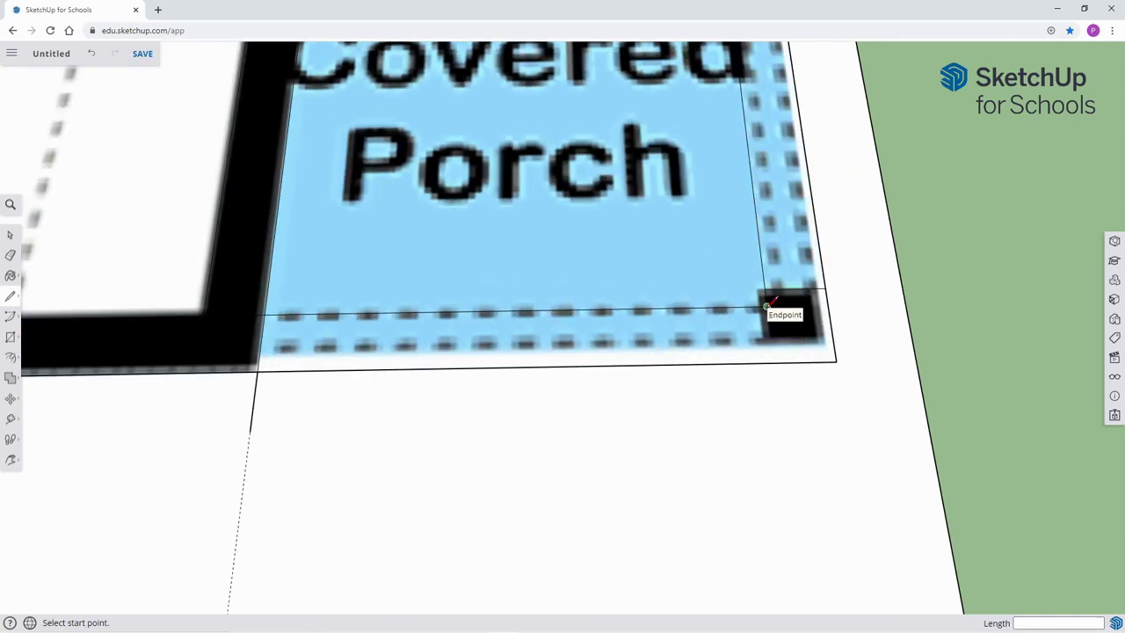
{"action": "left_click", "coordinate": [766, 306]}
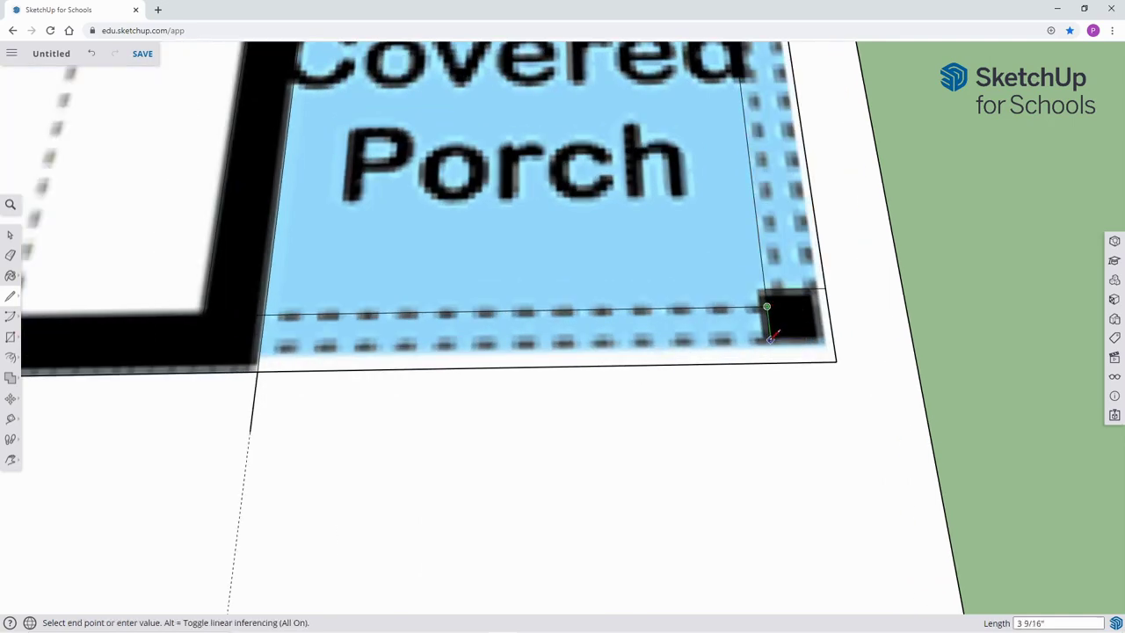
{"action": "left_click", "coordinate": [773, 360]}
{"action": "scroll", "coordinate": [778, 356], "scroll_direction": "down", "scroll_amount": 5}
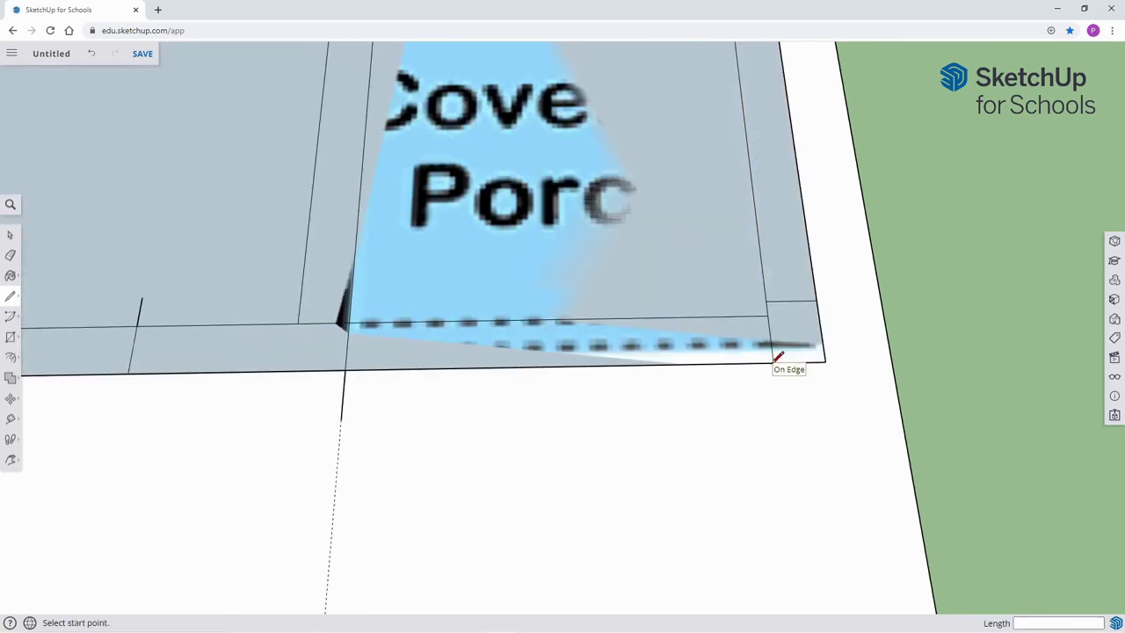
Delete the garage floor plan image beneath the traced linework.
{"action": "scroll", "coordinate": [774, 361], "scroll_direction": "down", "scroll_amount": 1}
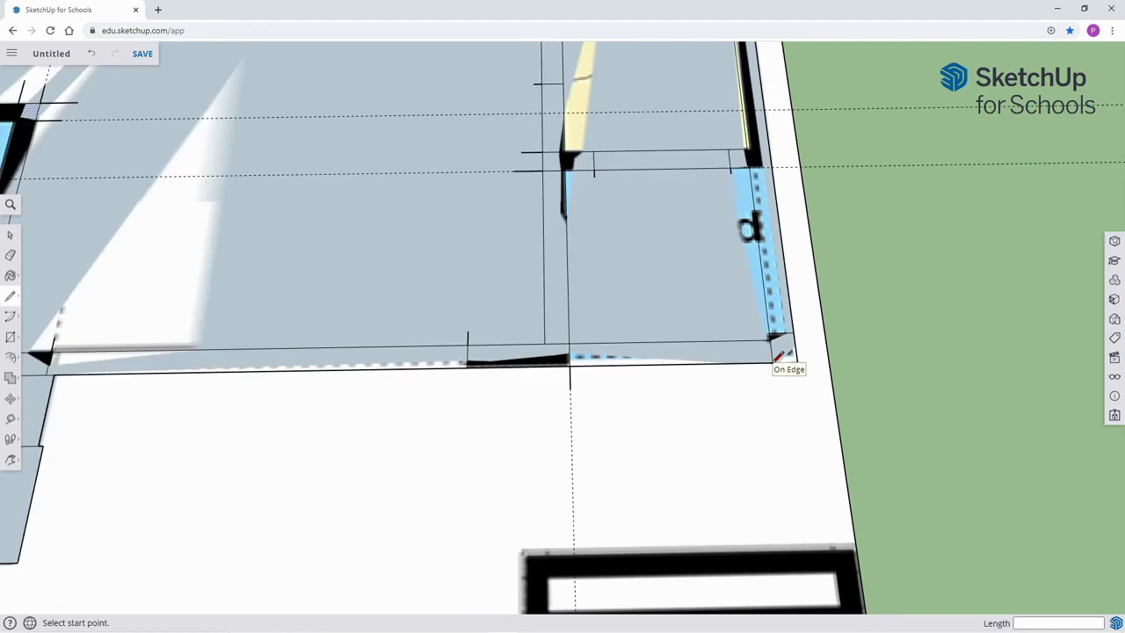
{"action": "scroll", "coordinate": [787, 357], "scroll_direction": "down", "scroll_amount": 3}
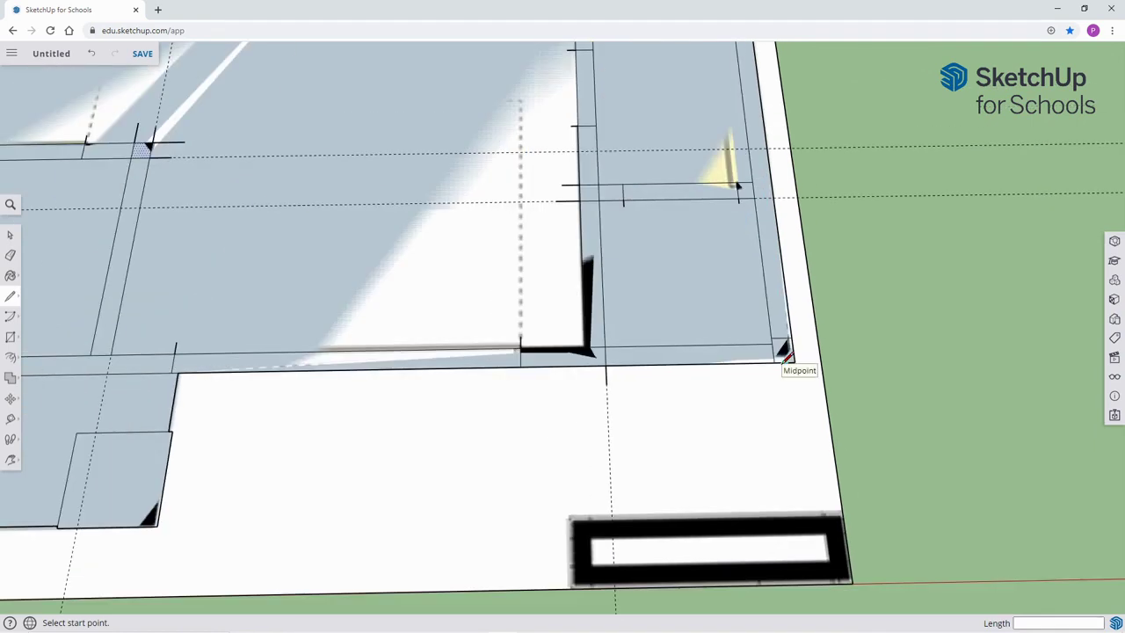
{"action": "key", "text": "h"}
{"action": "left_click_drag", "start_coordinate": [540, 326], "coordinate": [683, 343]}
{"action": "left_click_drag", "start_coordinate": [621, 302], "coordinate": [631, 271]}
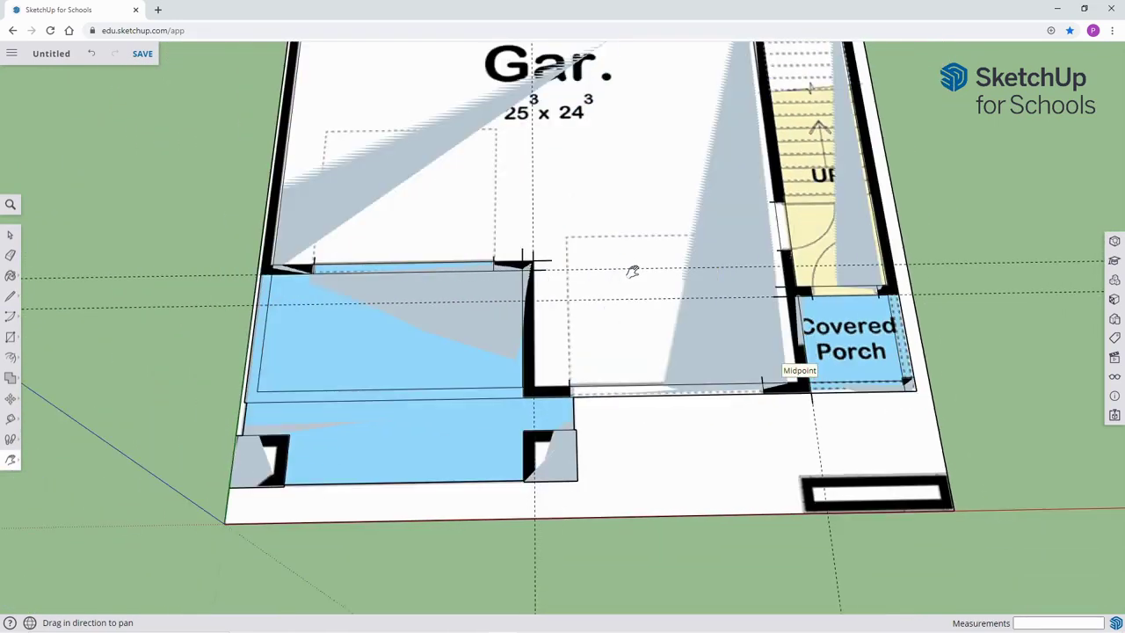
{"action": "left_click_drag", "start_coordinate": [631, 200], "coordinate": [616, 277]}
{"action": "scroll", "coordinate": [615, 277], "scroll_direction": "down", "scroll_amount": 2}
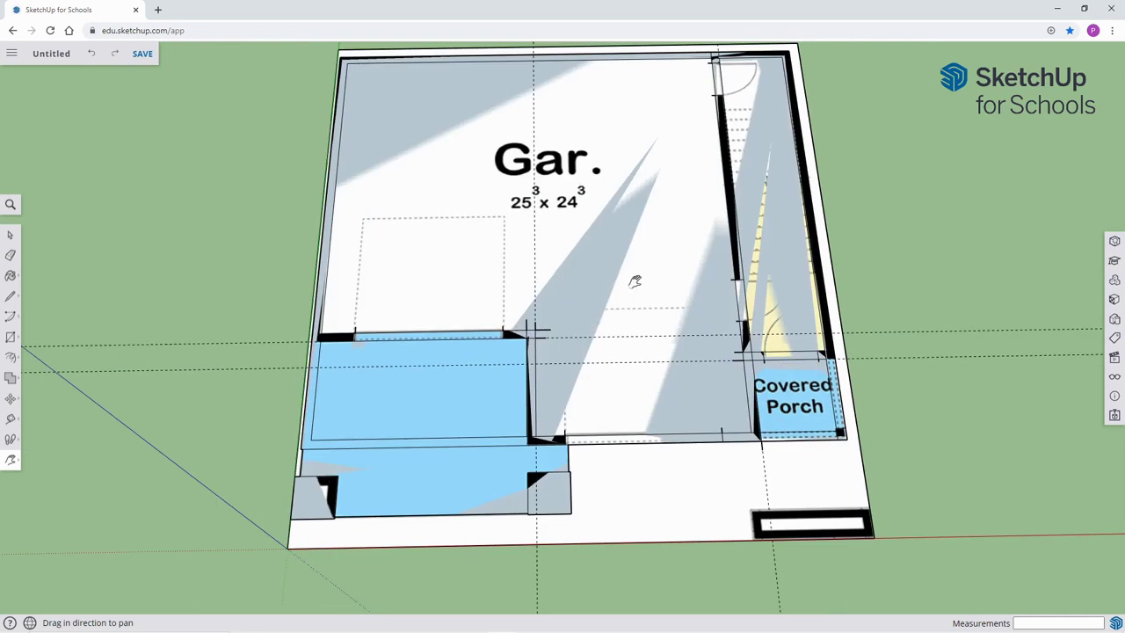
{"action": "key", "text": "space"}
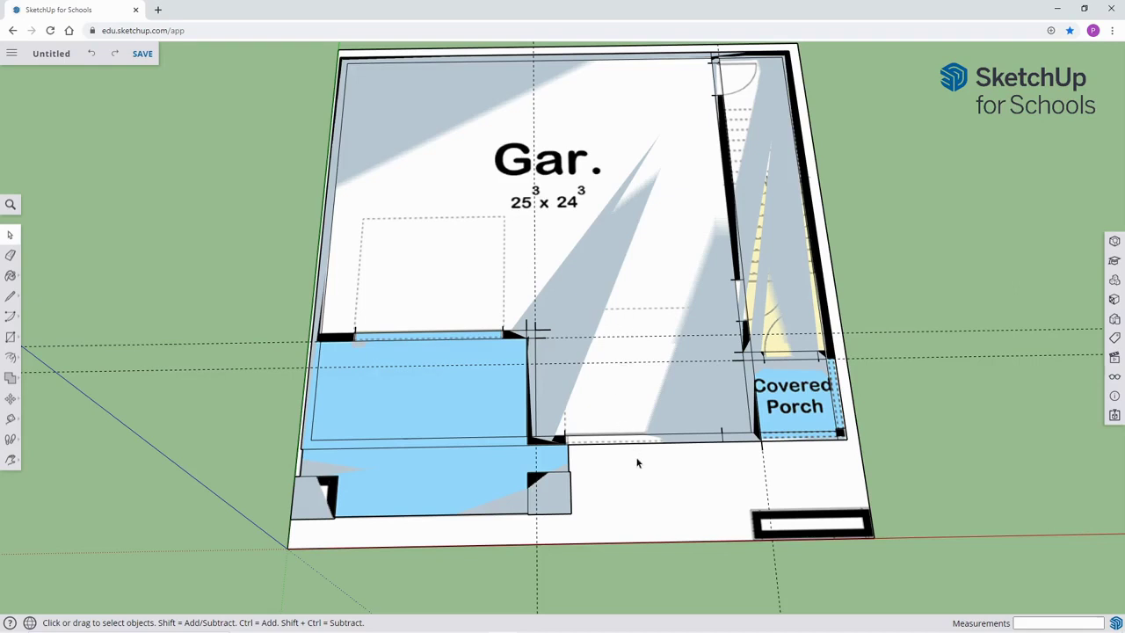
{"action": "left_click", "coordinate": [649, 484]}
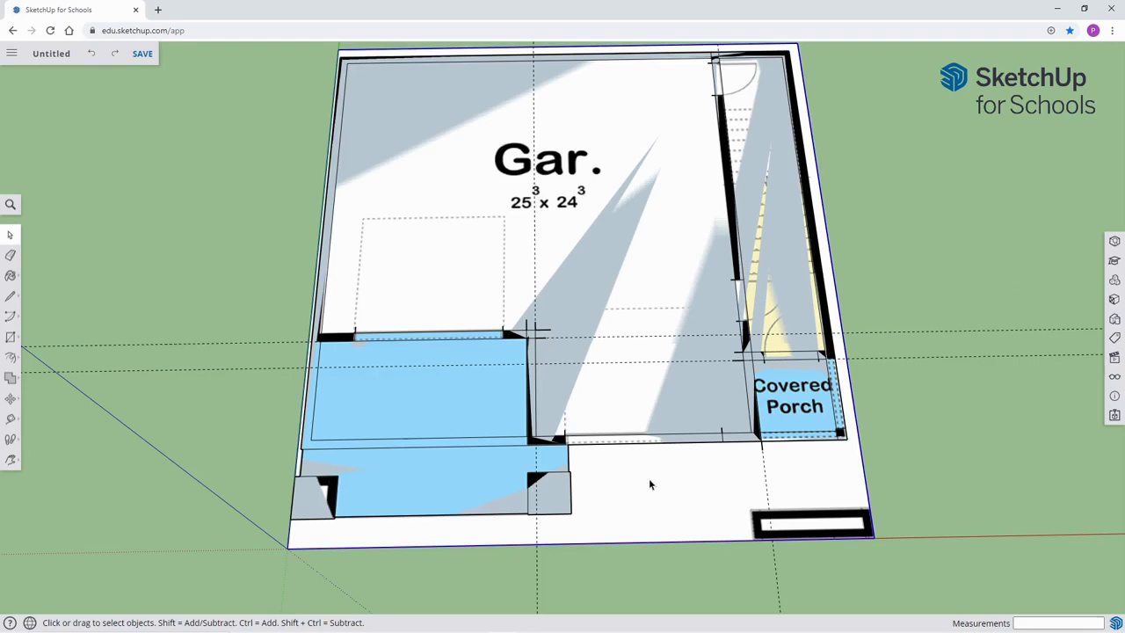
{"action": "key", "text": "Delete"}
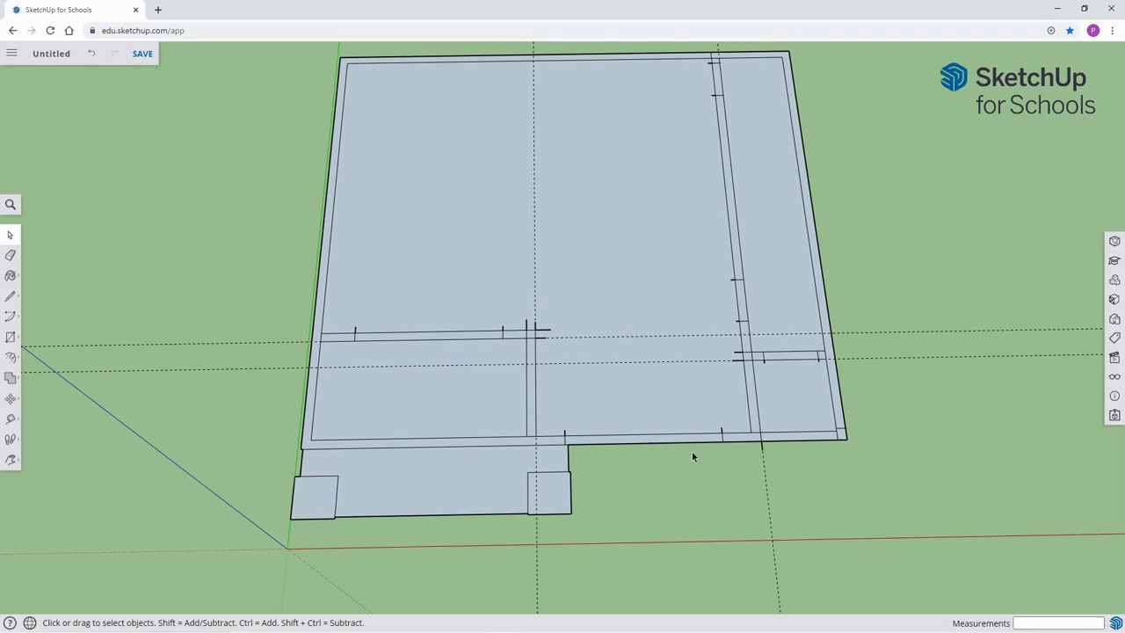
Erase the horizontal guides and the overhanging line ends along the front wall and the covered porch's back wall.
{"action": "key", "text": "e"}
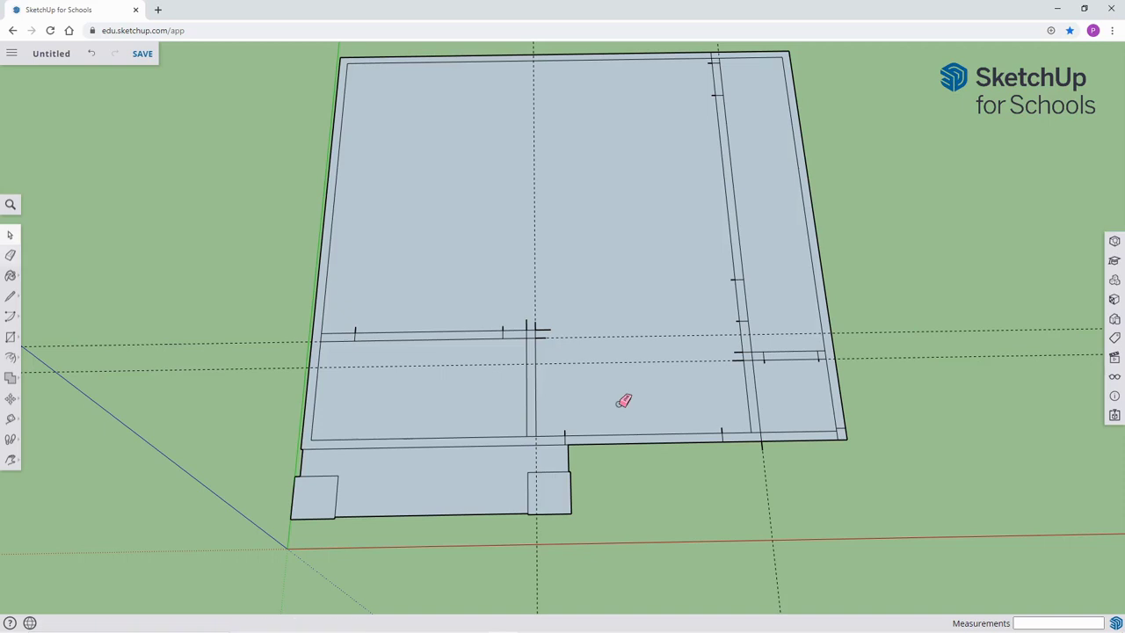
{"action": "scroll", "coordinate": [620, 406], "scroll_direction": "up", "scroll_amount": 2}
{"action": "scroll", "coordinate": [623, 400], "scroll_direction": "up", "scroll_amount": 2}
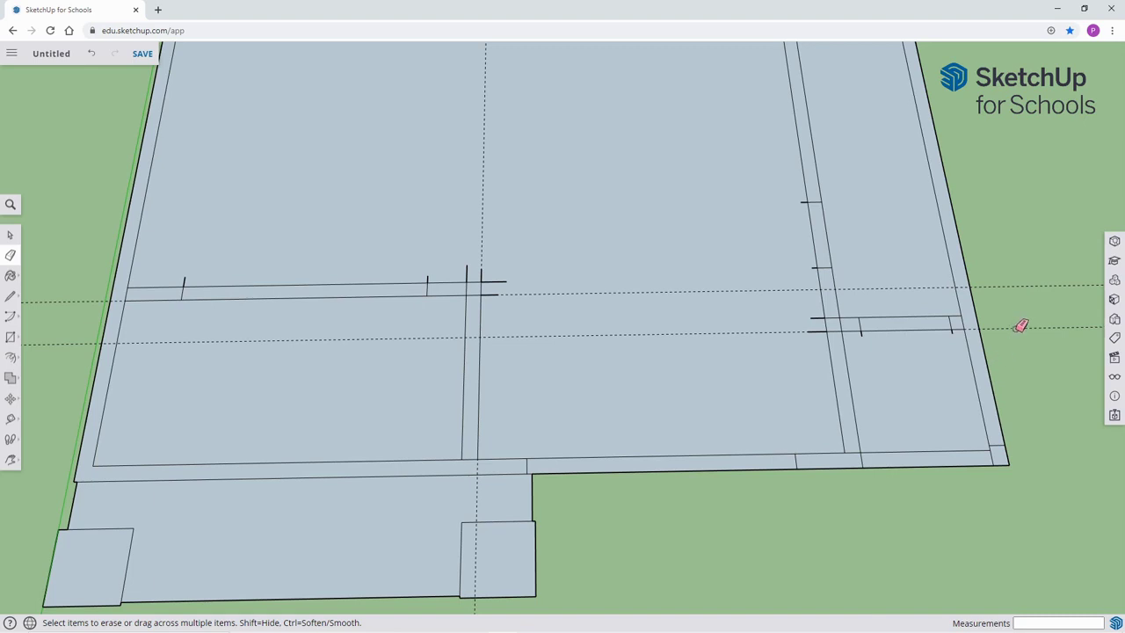
{"action": "scroll", "coordinate": [954, 337], "scroll_direction": "up", "scroll_amount": 2}
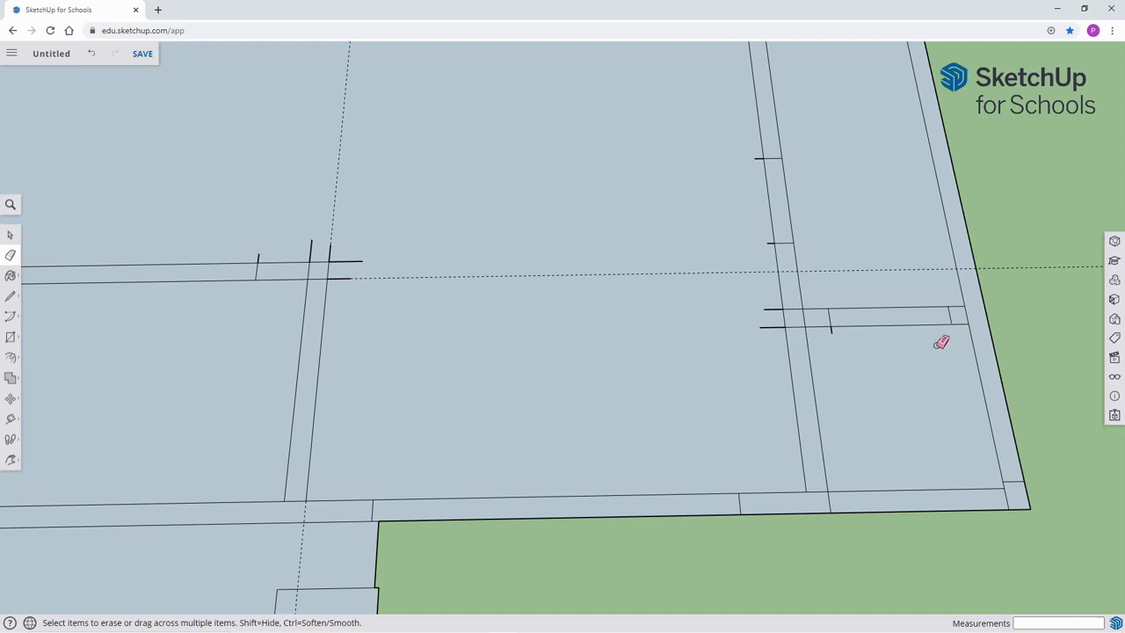
{"action": "scroll", "coordinate": [845, 338], "scroll_direction": "up", "scroll_amount": 1}
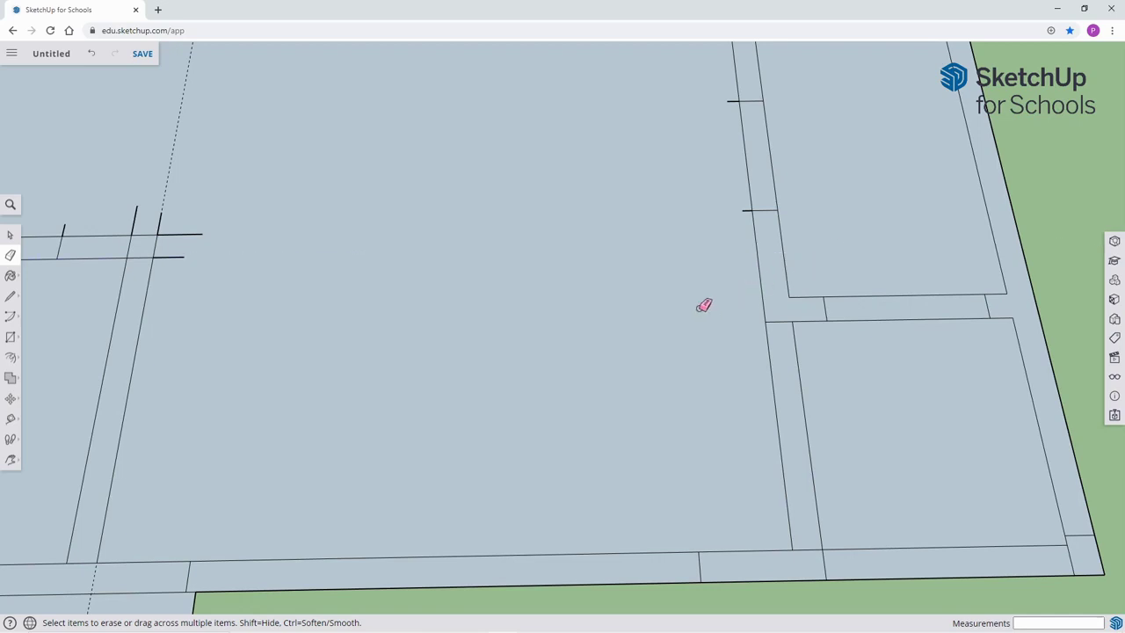
Erase the remaining vertical guide and the overhanging line ends at the front room's back wall, opening and inner corner.
{"action": "key", "text": "h"}
{"action": "left_click_drag", "start_coordinate": [372, 328], "coordinate": [944, 374]}
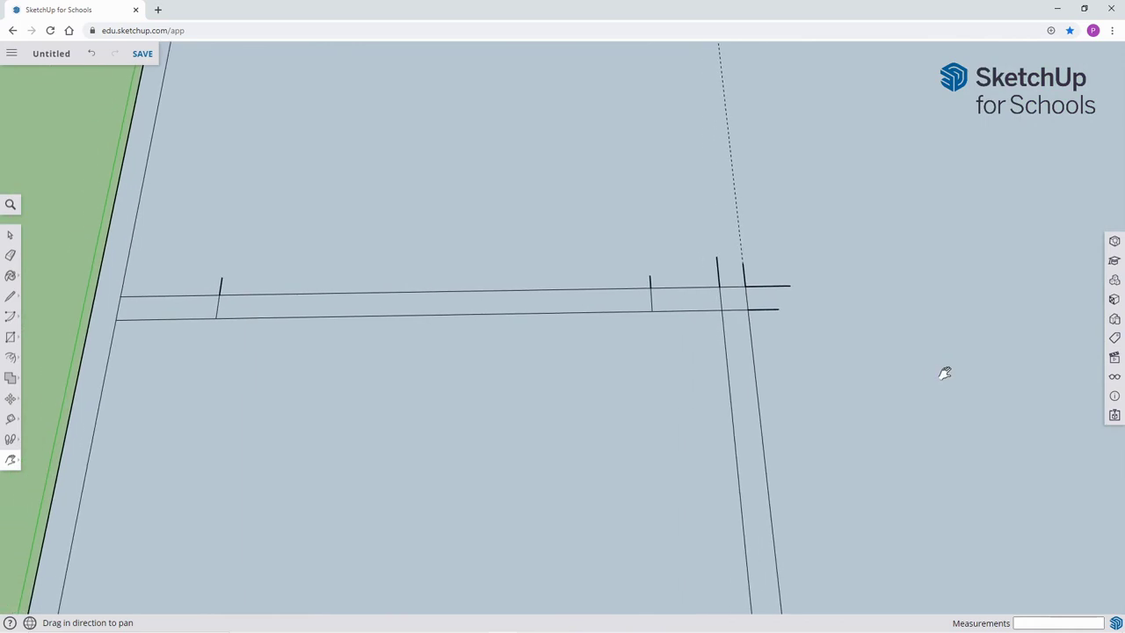
{"action": "key", "text": "e"}
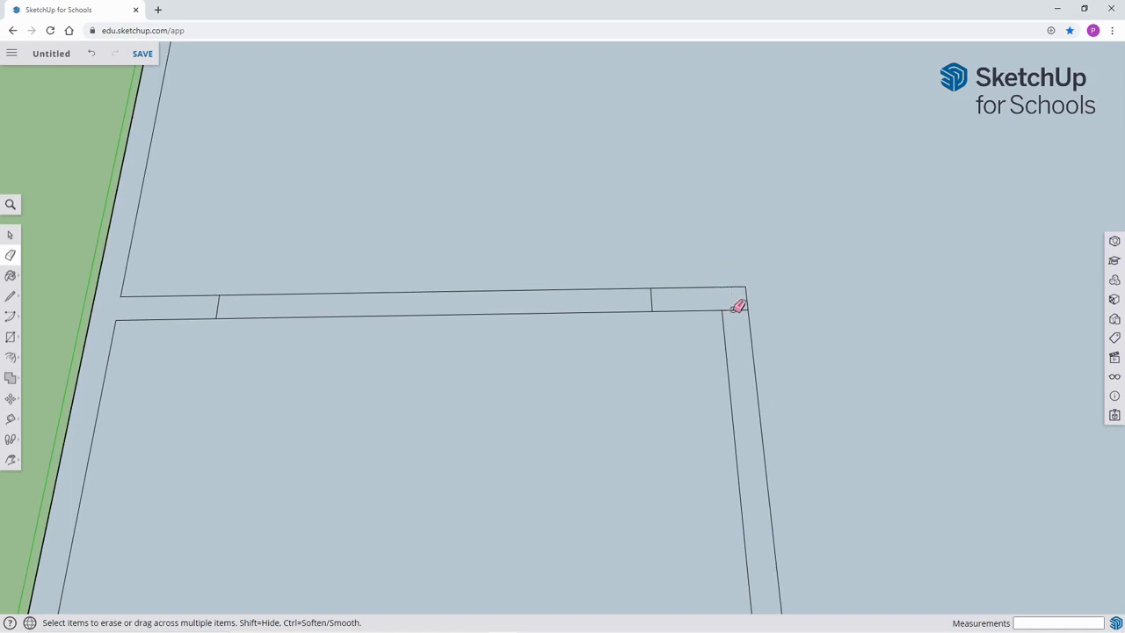
Erase the line ends overhanging the long interior wall at its door opening nearest the covered porch.
{"action": "key", "text": "h"}
{"action": "left_click_drag", "start_coordinate": [924, 239], "coordinate": [738, 295]}
{"action": "scroll", "coordinate": [738, 295], "scroll_direction": "down", "scroll_amount": 5}
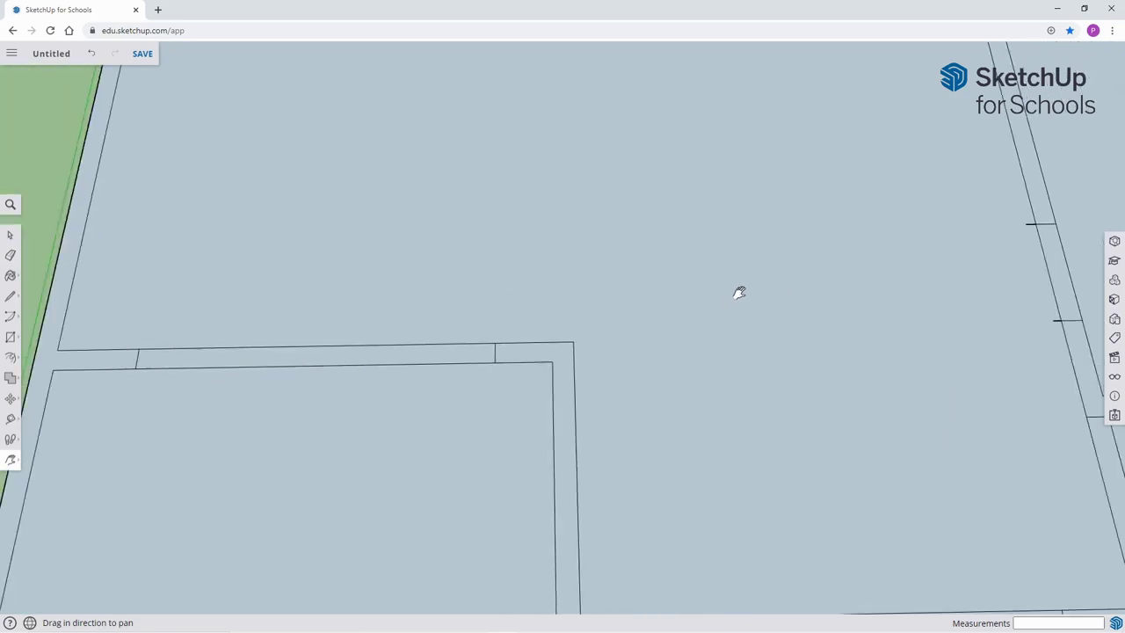
{"action": "left_click_drag", "start_coordinate": [873, 278], "coordinate": [607, 331]}
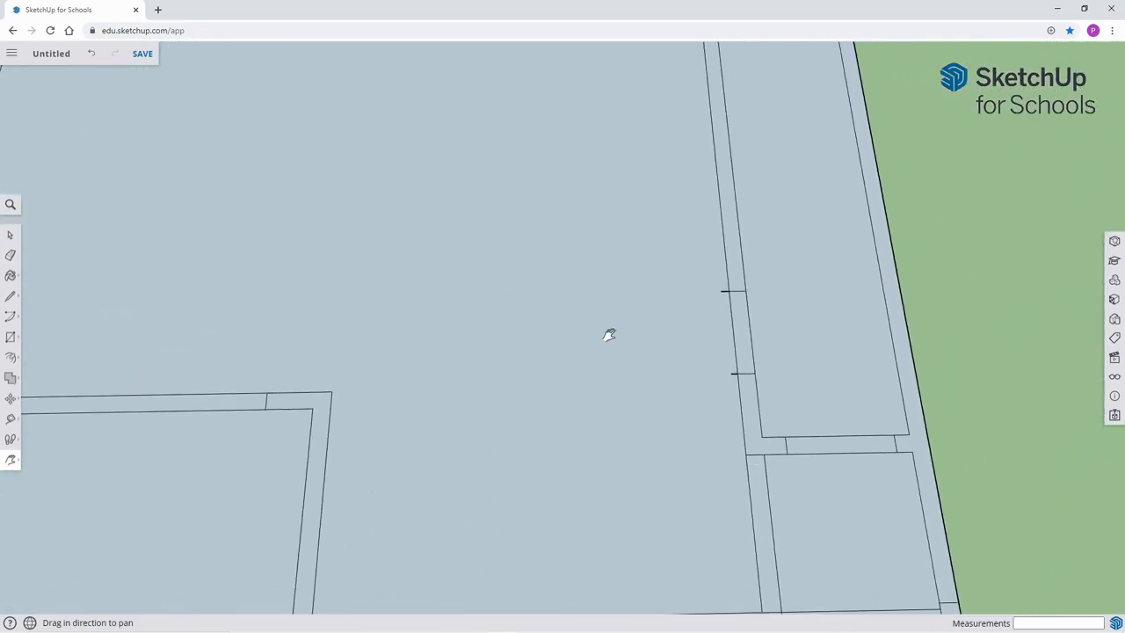
{"action": "scroll", "coordinate": [743, 334], "scroll_direction": "up", "scroll_amount": 3}
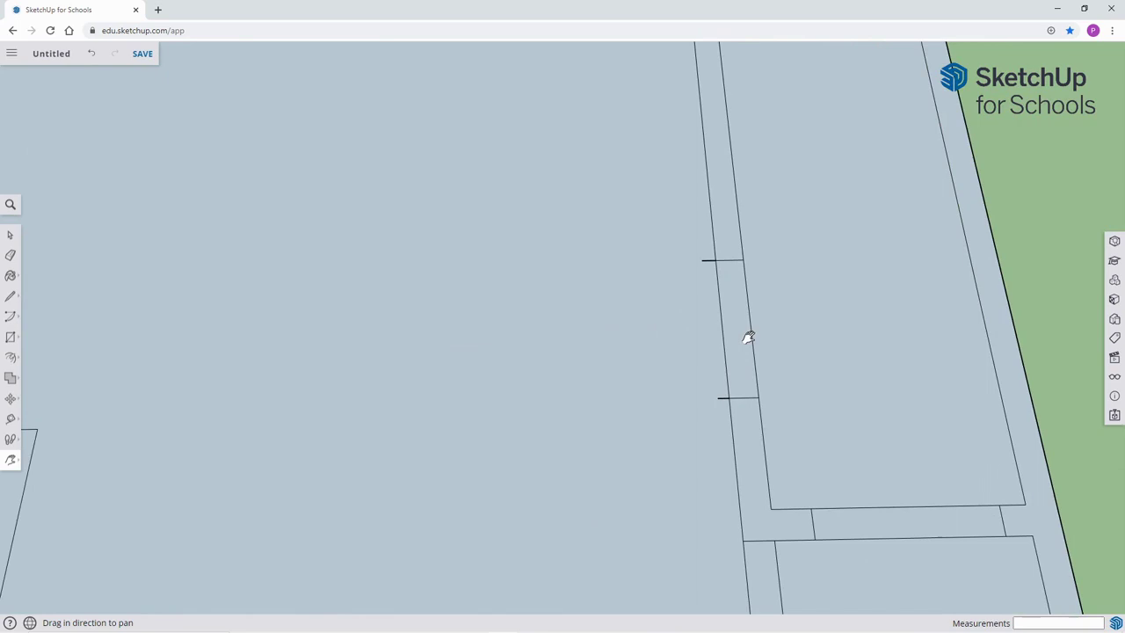
{"action": "key", "text": "e"}
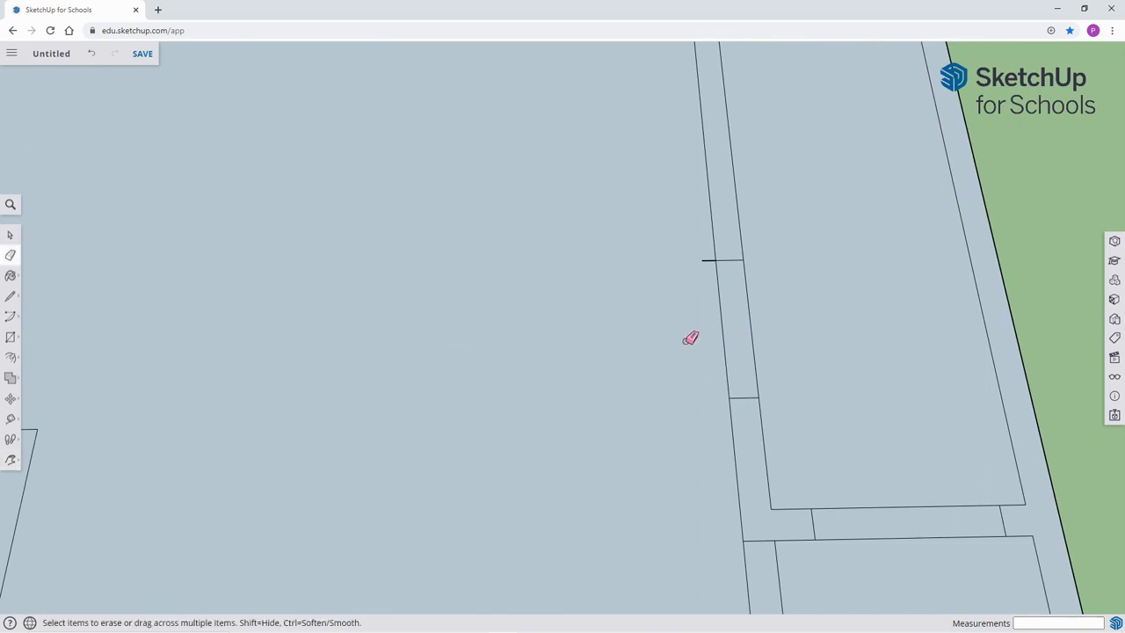
Erase the line ends overhanging the long interior wall's rear door opening and the extension crossing the back wall.
{"action": "key", "text": "h"}
{"action": "left_click_drag", "start_coordinate": [625, 128], "coordinate": [612, 498]}
{"action": "left_click_drag", "start_coordinate": [591, 145], "coordinate": [594, 394]}
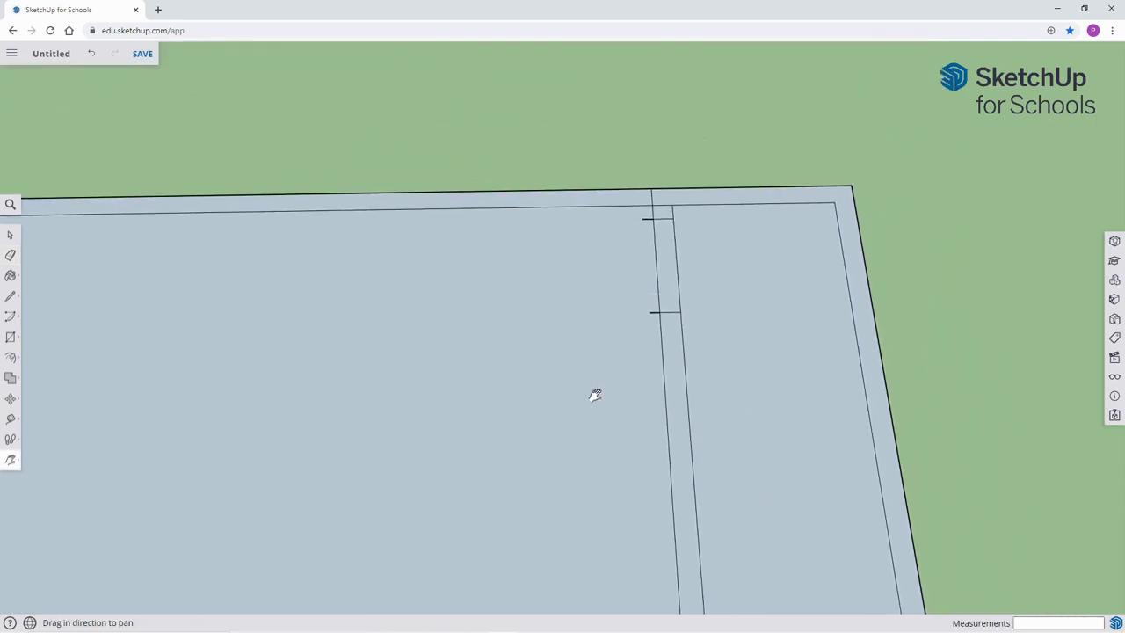
{"action": "key", "text": "e"}
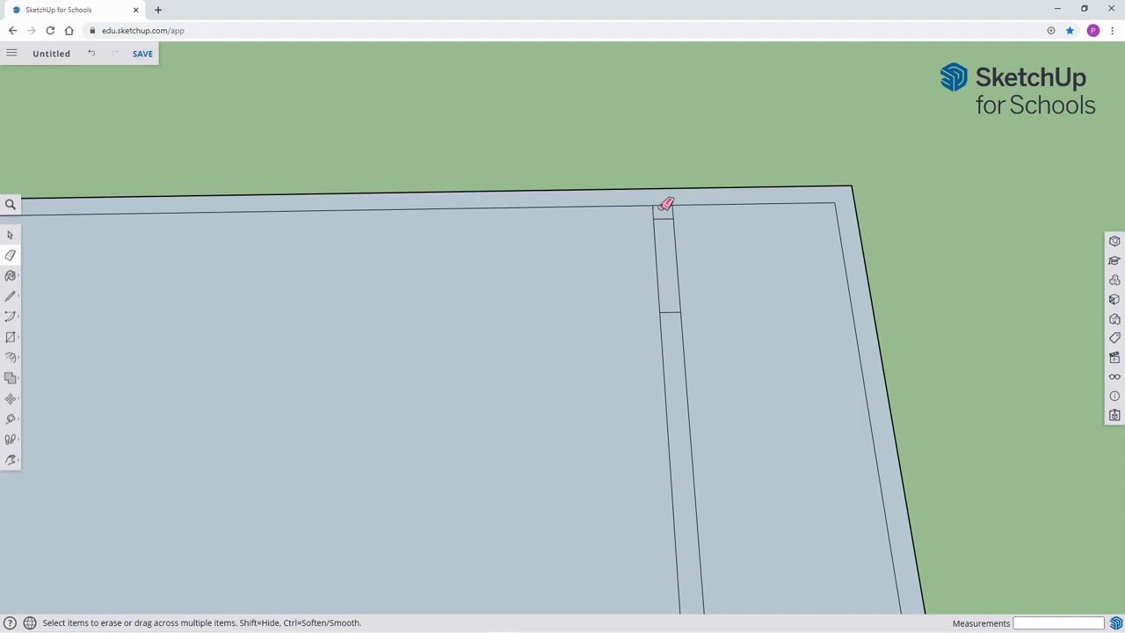
Erase the leftover lines crossing the wall junctions at the covered porch's back and front inner corners.
{"action": "scroll", "coordinate": [603, 283], "scroll_direction": "down", "scroll_amount": 5}
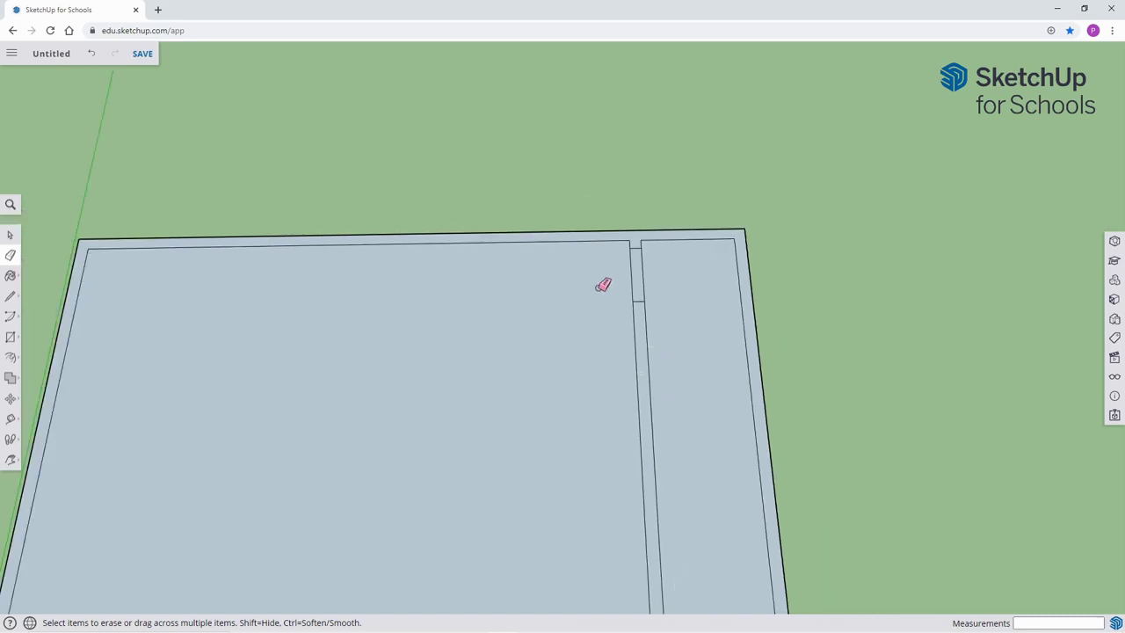
{"action": "scroll", "coordinate": [554, 336], "scroll_direction": "down", "scroll_amount": 5}
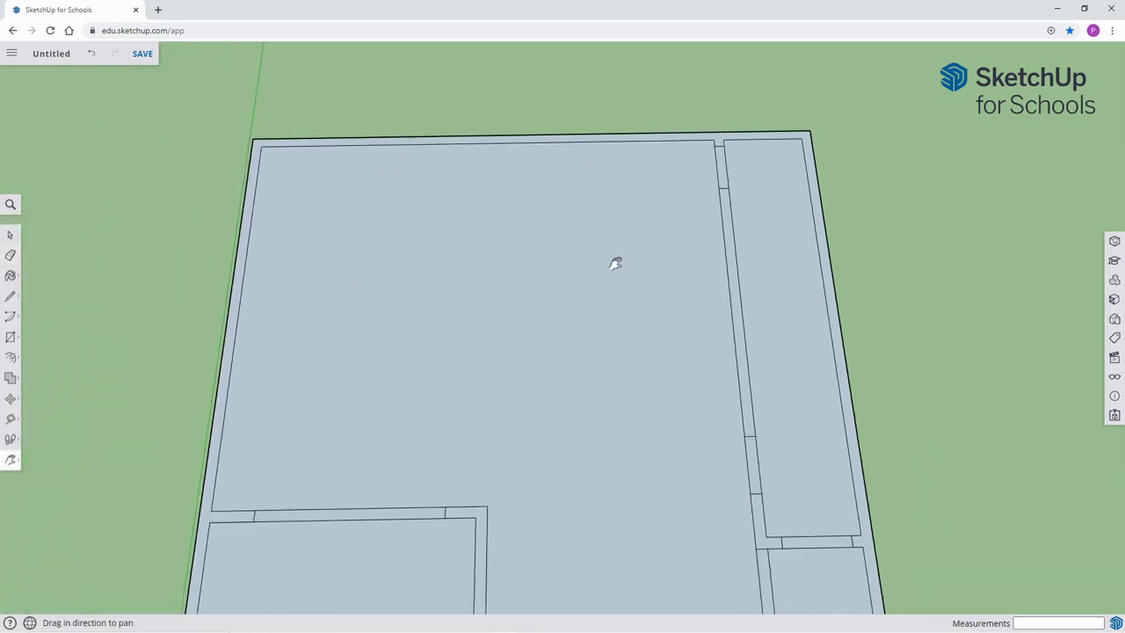
{"action": "left_click_drag", "start_coordinate": [603, 414], "coordinate": [610, 326]}
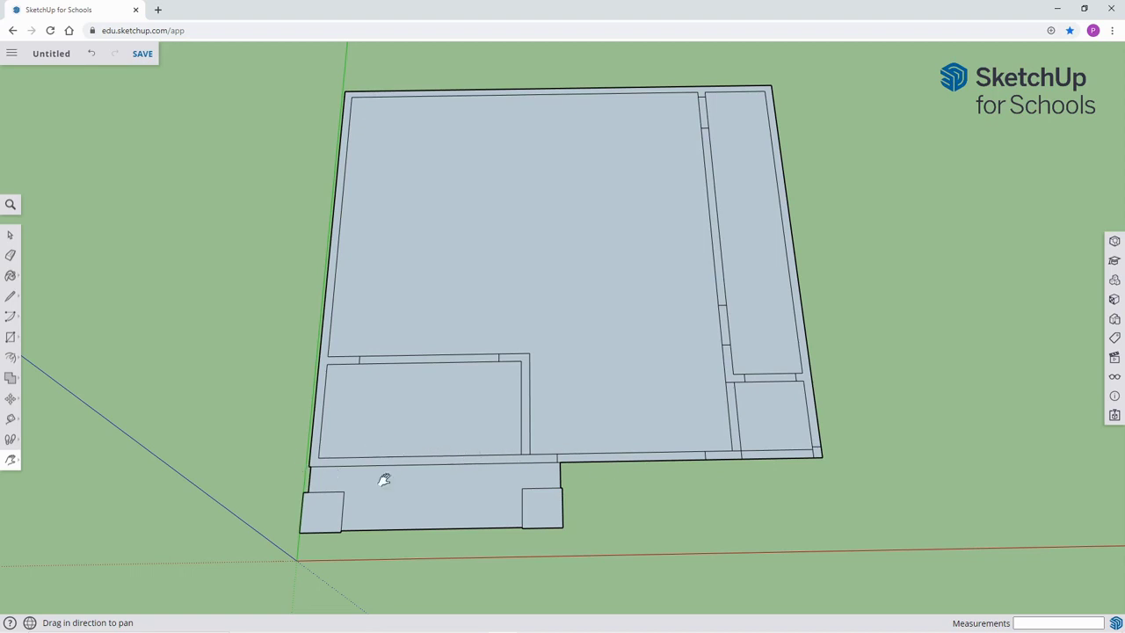
{"action": "key", "text": "space"}
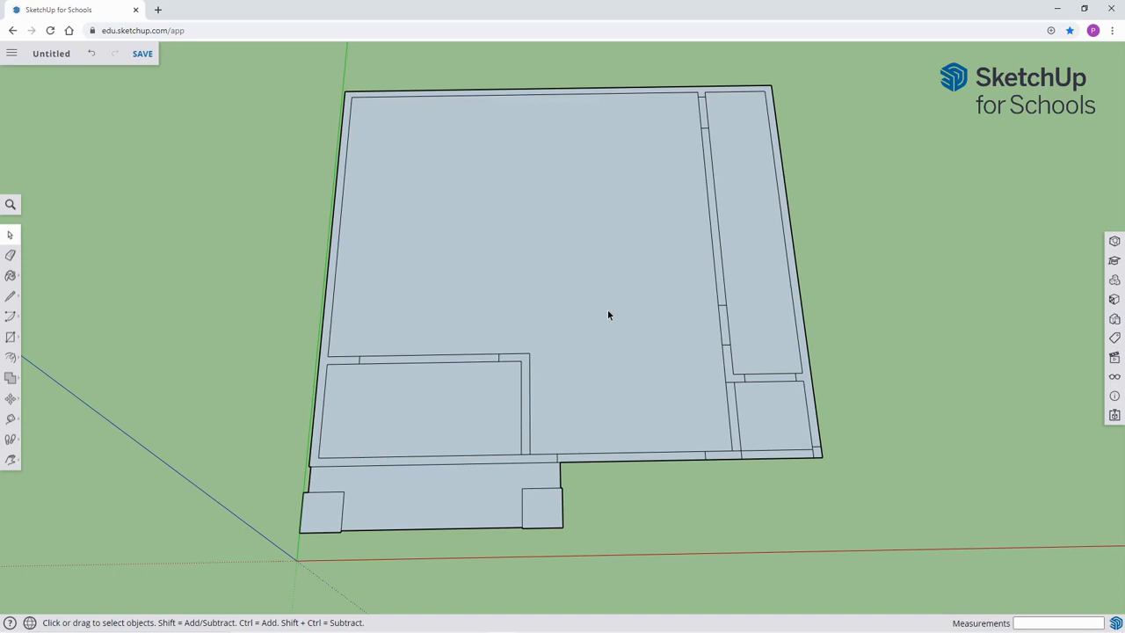
{"action": "key", "text": "e"}
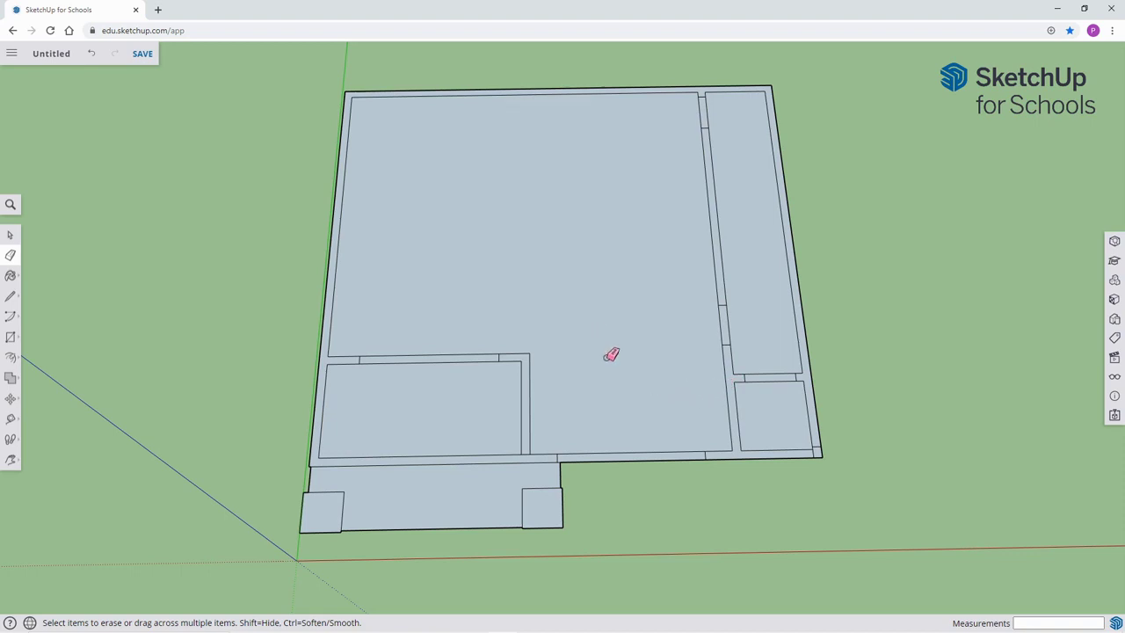
Draw 6" lines across the outer wall at the covered porch's front inner corner and the front room's front and back wall junctions.
{"action": "key", "text": "l"}
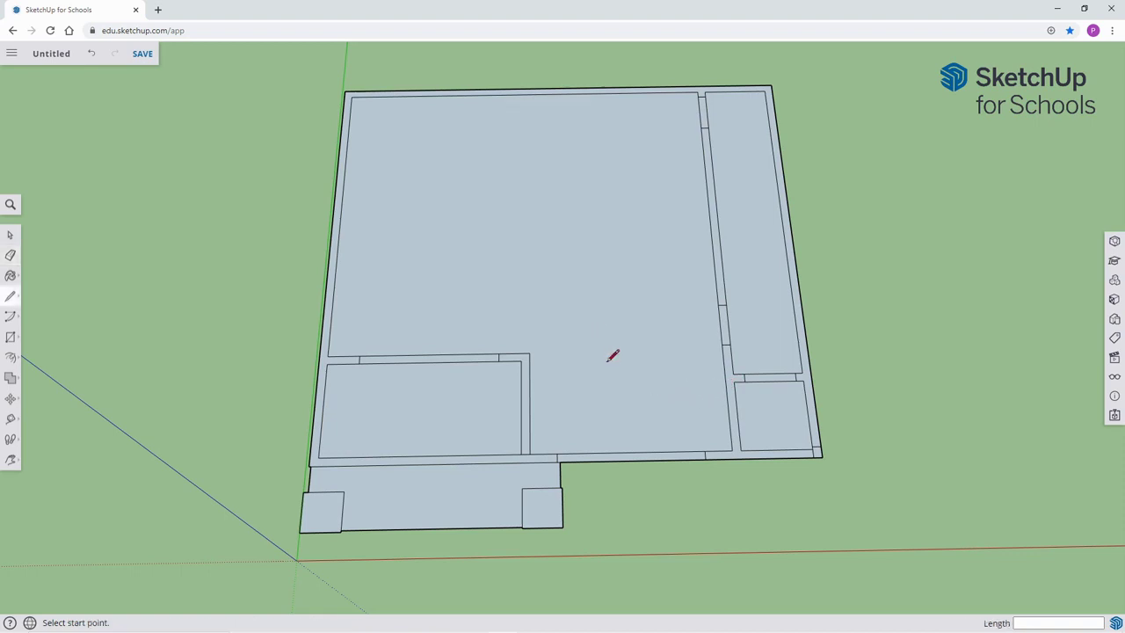
{"action": "left_click", "coordinate": [741, 449]}
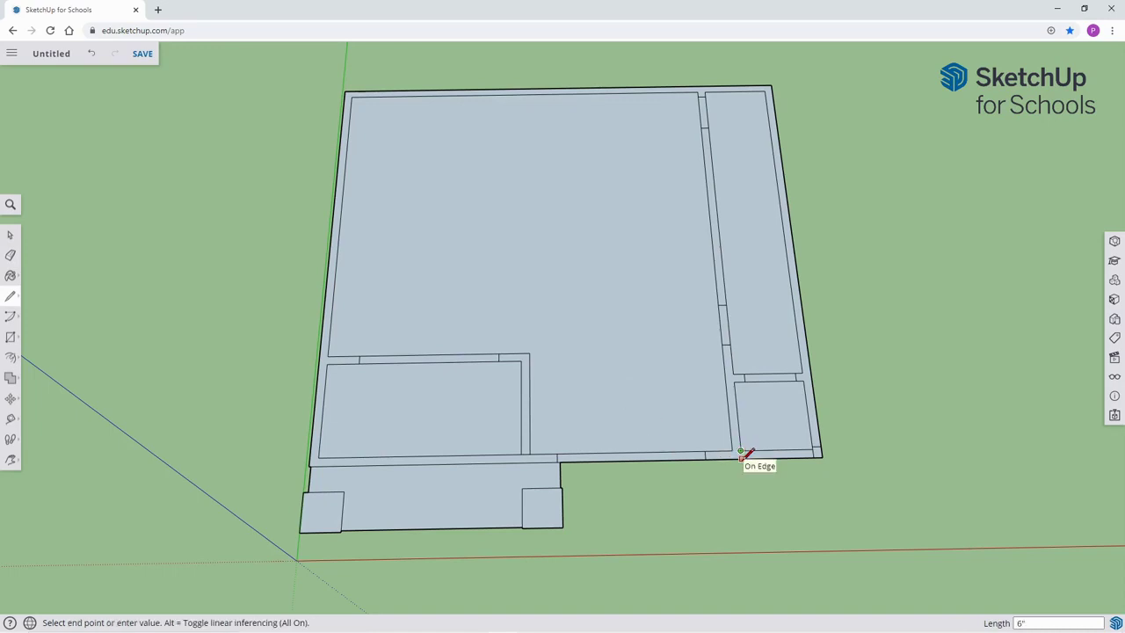
{"action": "left_click", "coordinate": [747, 452]}
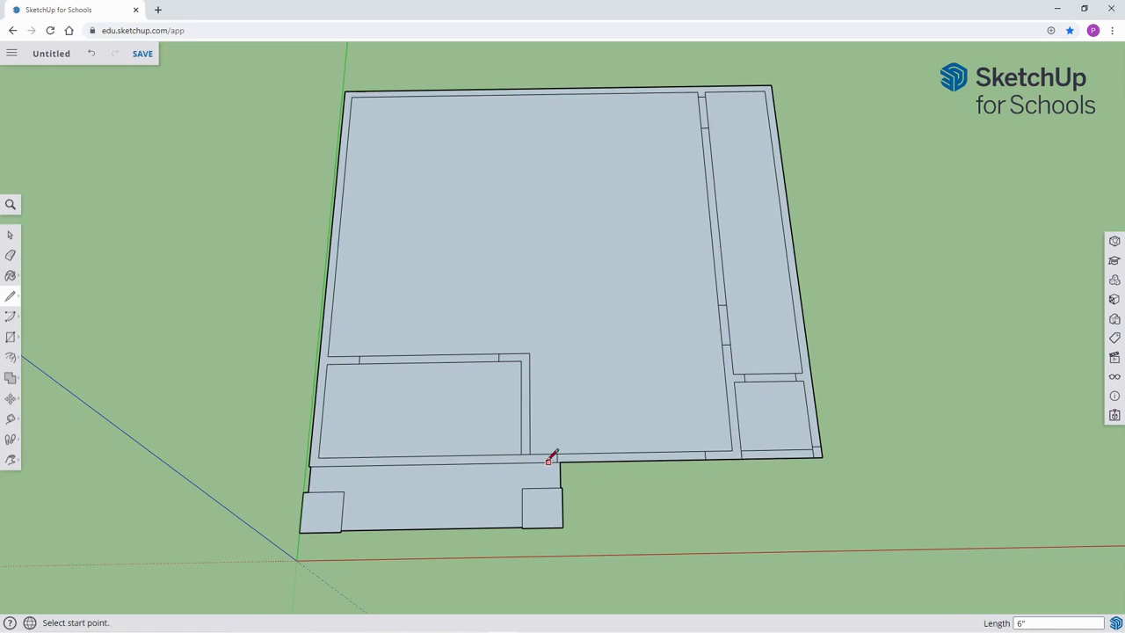
{"action": "left_click", "coordinate": [521, 454]}
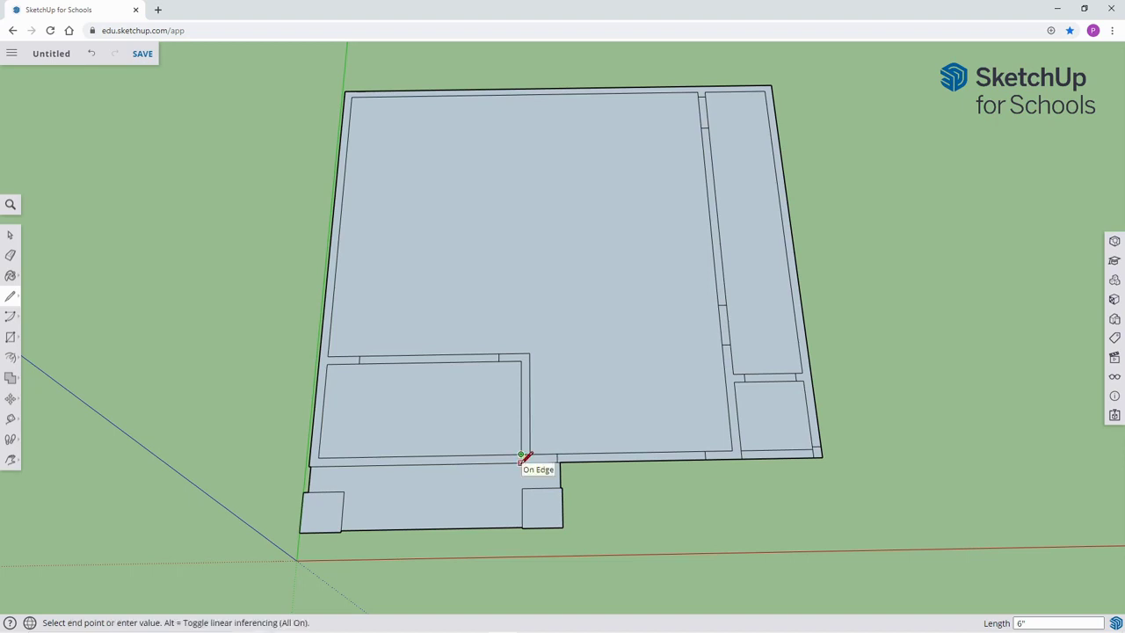
{"action": "left_click", "coordinate": [521, 457]}
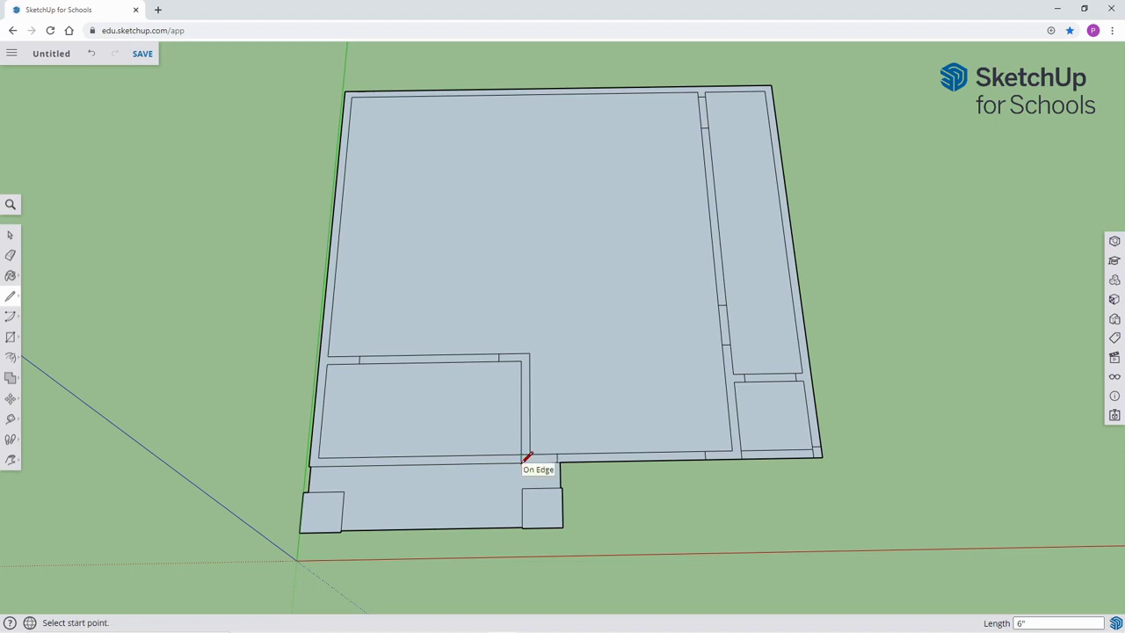
{"action": "left_click", "coordinate": [326, 362]}
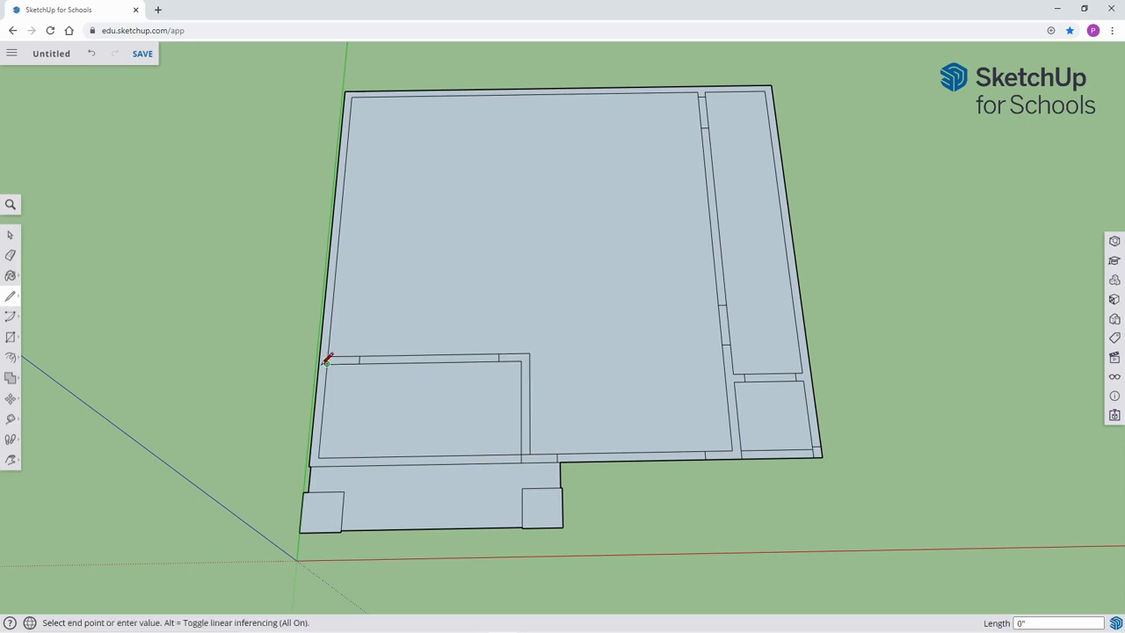
{"action": "left_click", "coordinate": [324, 363]}
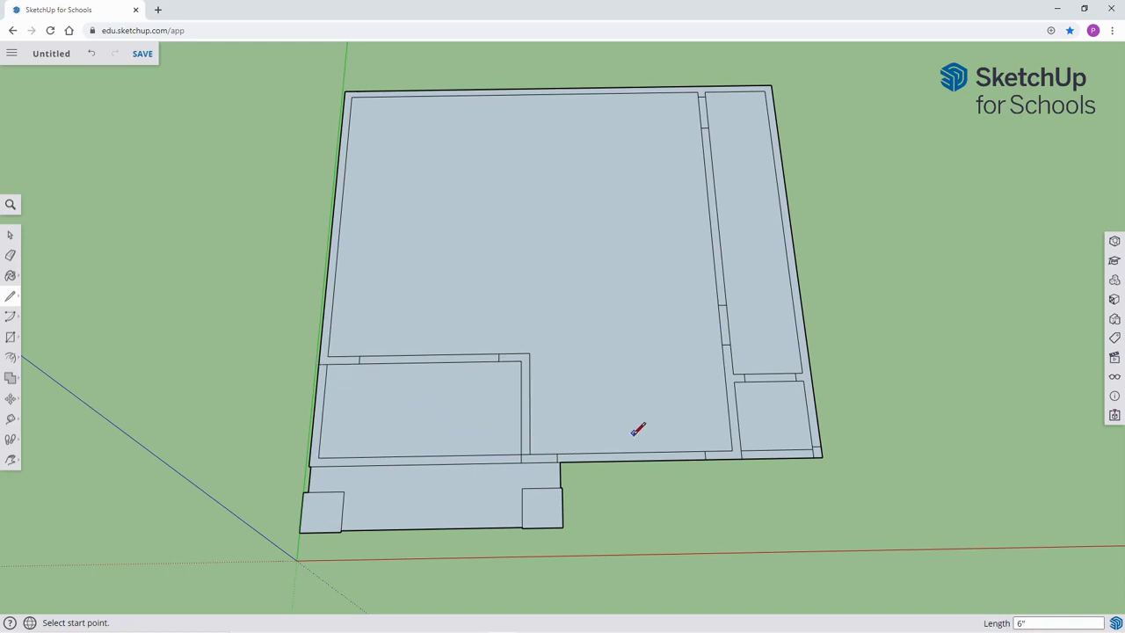
Erase the inner and outer border lines along the open front of the covered porch.
{"action": "key", "text": "e"}
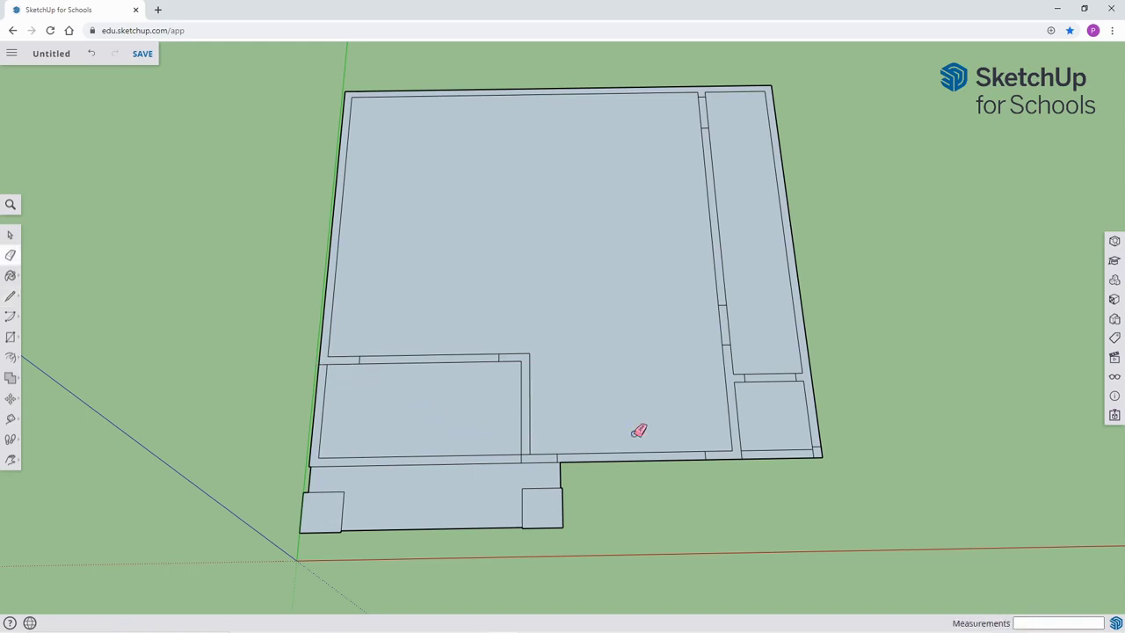
{"action": "left_click", "coordinate": [765, 450]}
{"action": "left_click", "coordinate": [770, 457]}
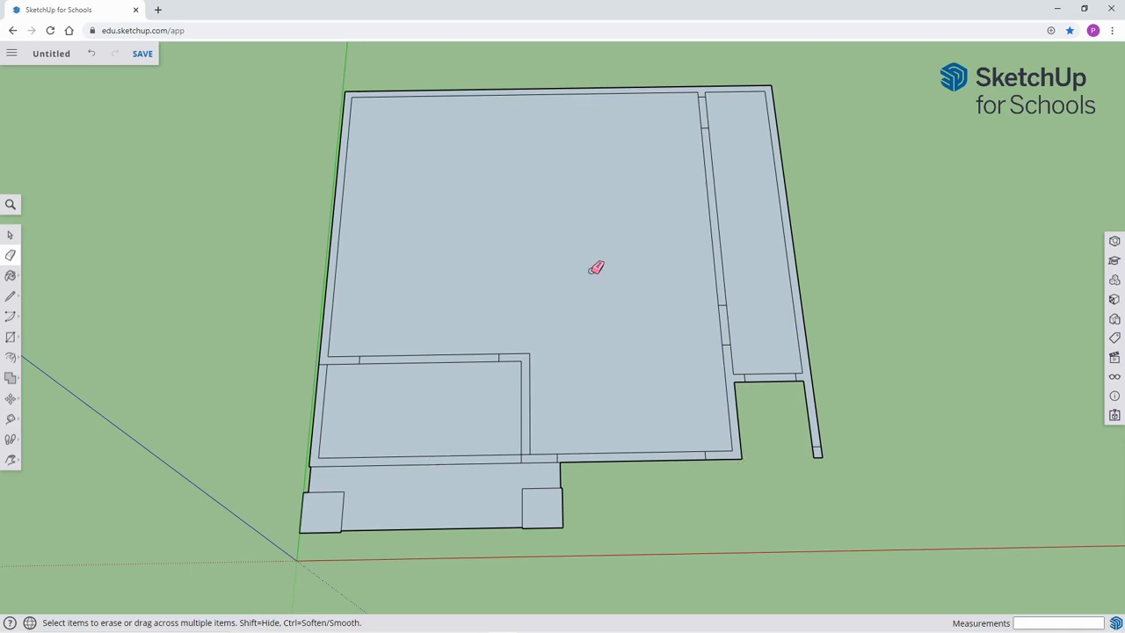
Draw a 6" line across the outer wall at the covered porch's back corner and erase the wall strip leading to the post.
{"action": "key", "text": "l"}
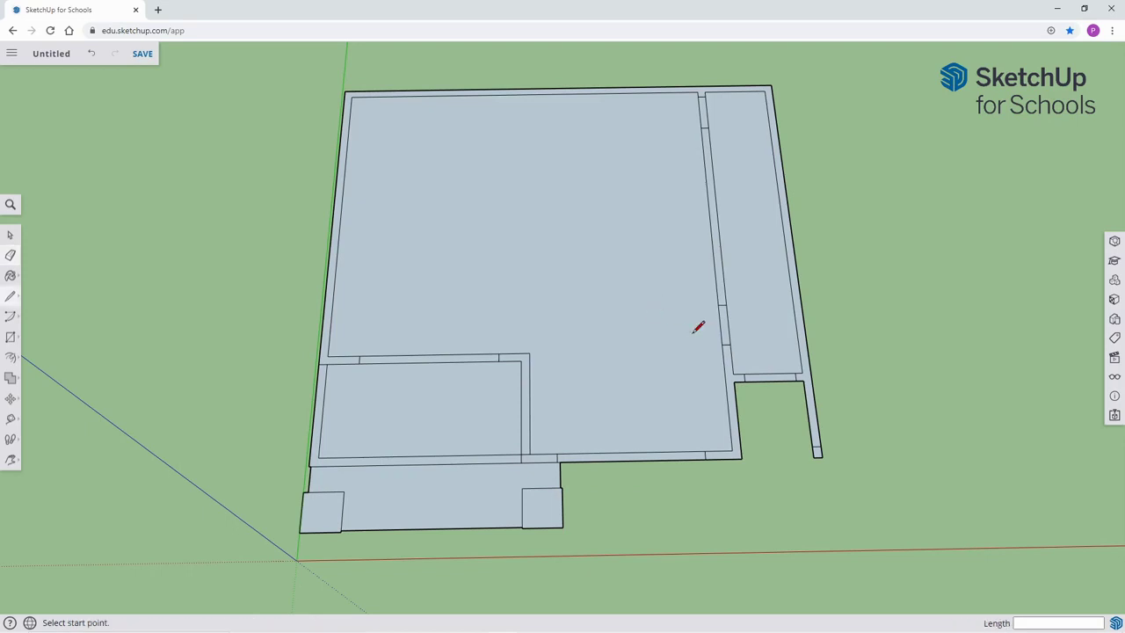
{"action": "left_click", "coordinate": [803, 380]}
{"action": "left_click", "coordinate": [810, 380]}
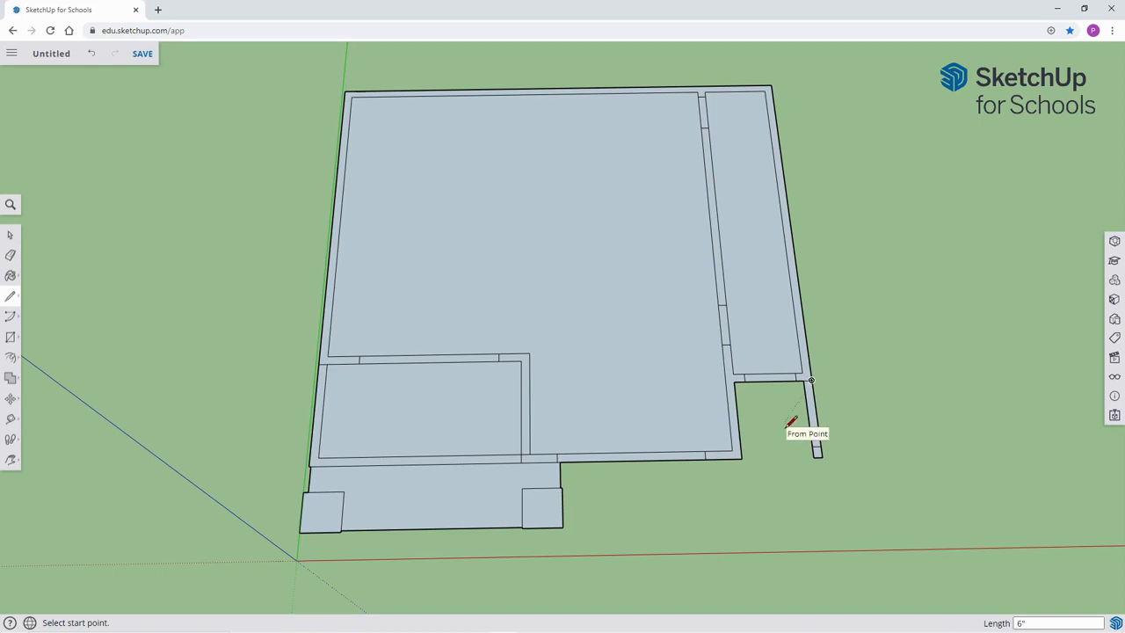
{"action": "key", "text": "e"}
{"action": "left_click", "coordinate": [812, 415]}
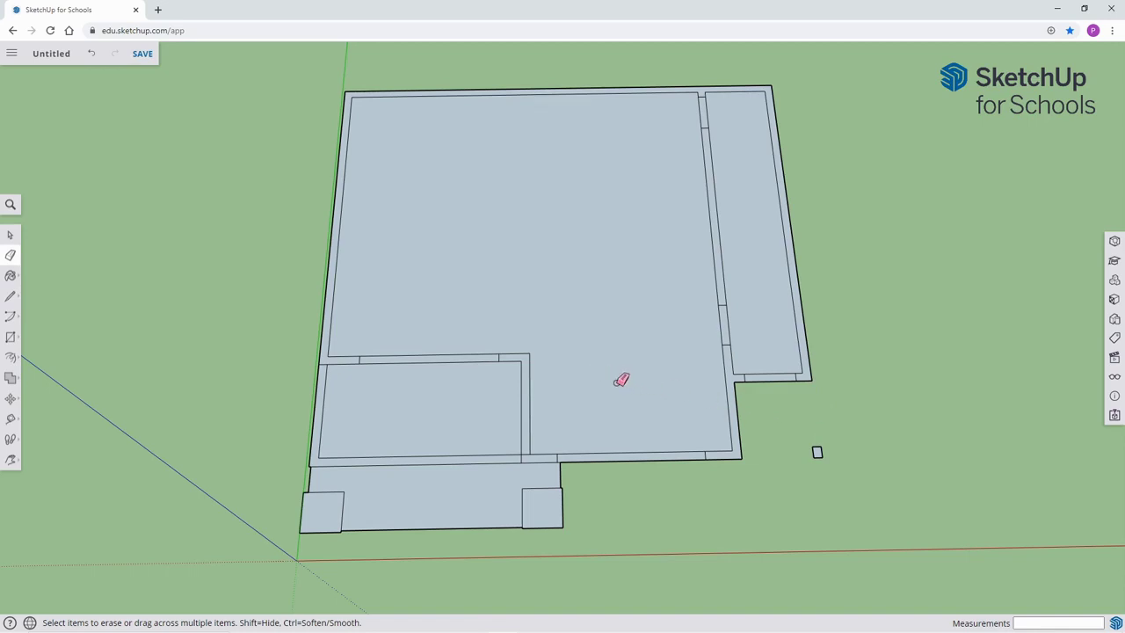
Erase the front room's inner front and side border lines and both lines across its back wall opening.
{"action": "left_click", "coordinate": [502, 453]}
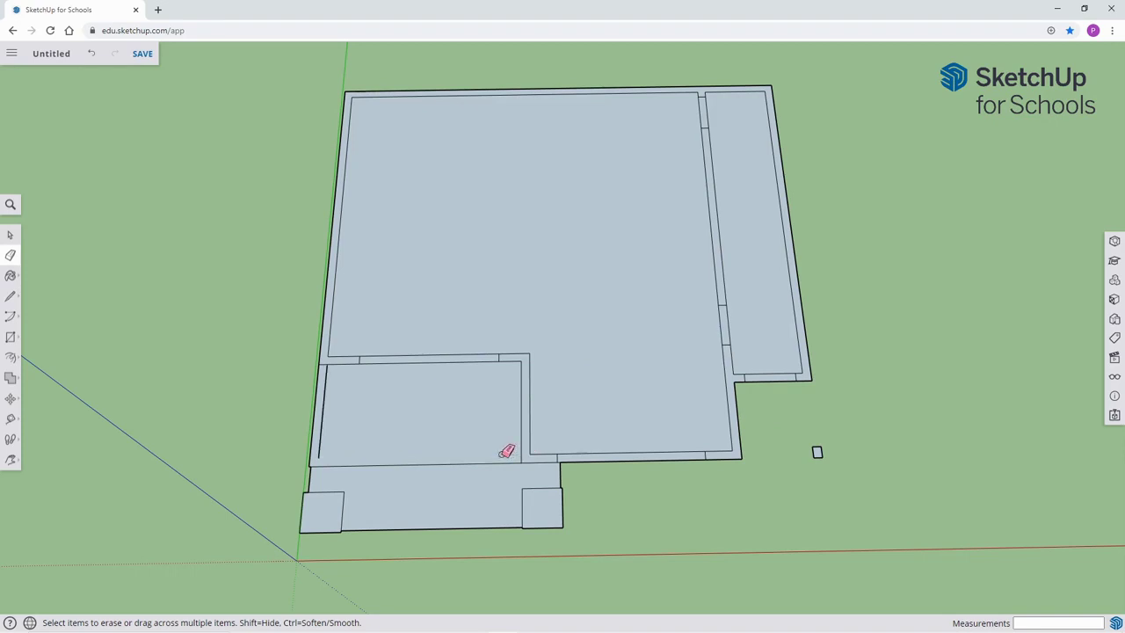
{"action": "left_click", "coordinate": [322, 427]}
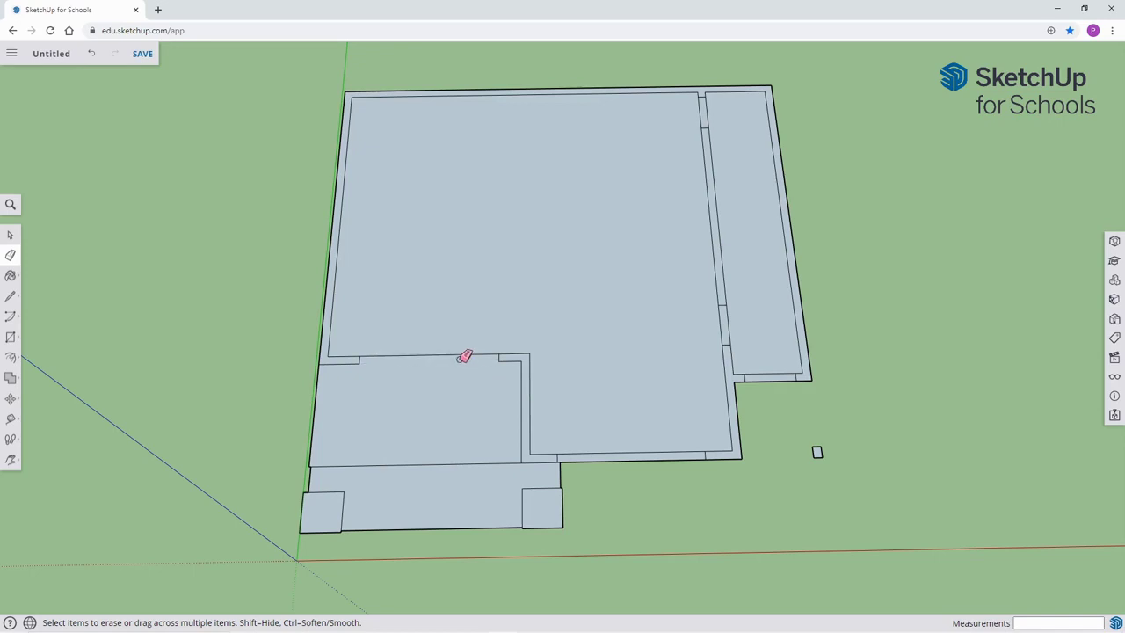
{"action": "left_click", "coordinate": [465, 356]}
Erase the lines across both door openings in the long interior wall and the opening in the covered porch's back wall.
{"action": "left_click", "coordinate": [704, 112]}
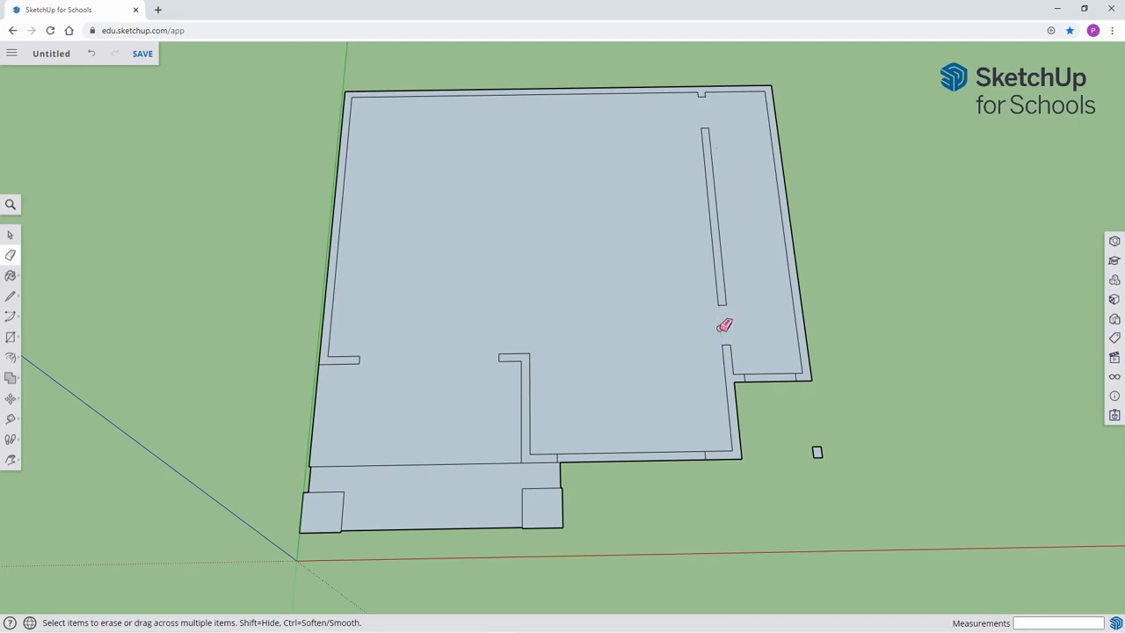
{"action": "left_click", "coordinate": [762, 374]}
{"action": "left_click", "coordinate": [771, 379]}
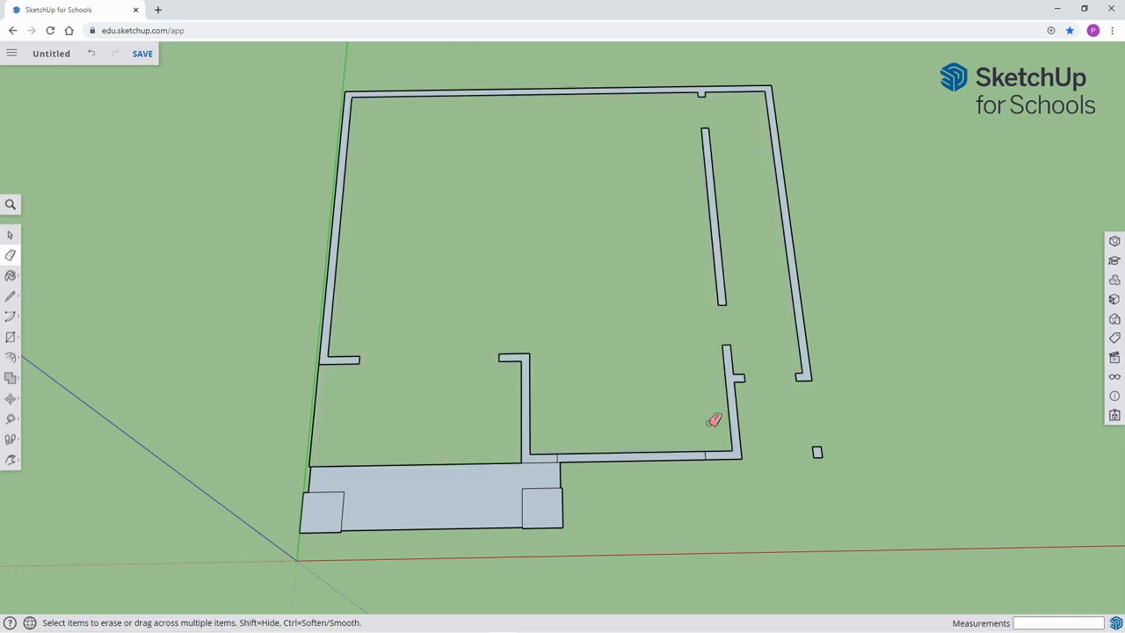
Erase both lines across the front wall's opening and the outer side edge of the front room.
{"action": "left_click", "coordinate": [635, 453]}
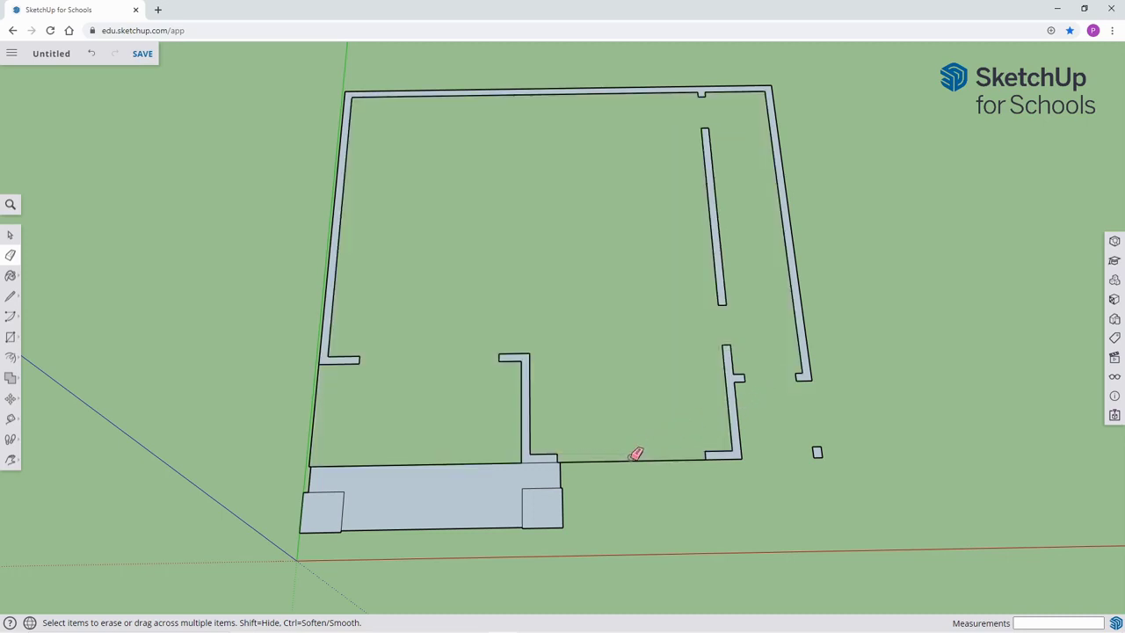
{"action": "left_click", "coordinate": [635, 460]}
{"action": "left_click", "coordinate": [315, 423]}
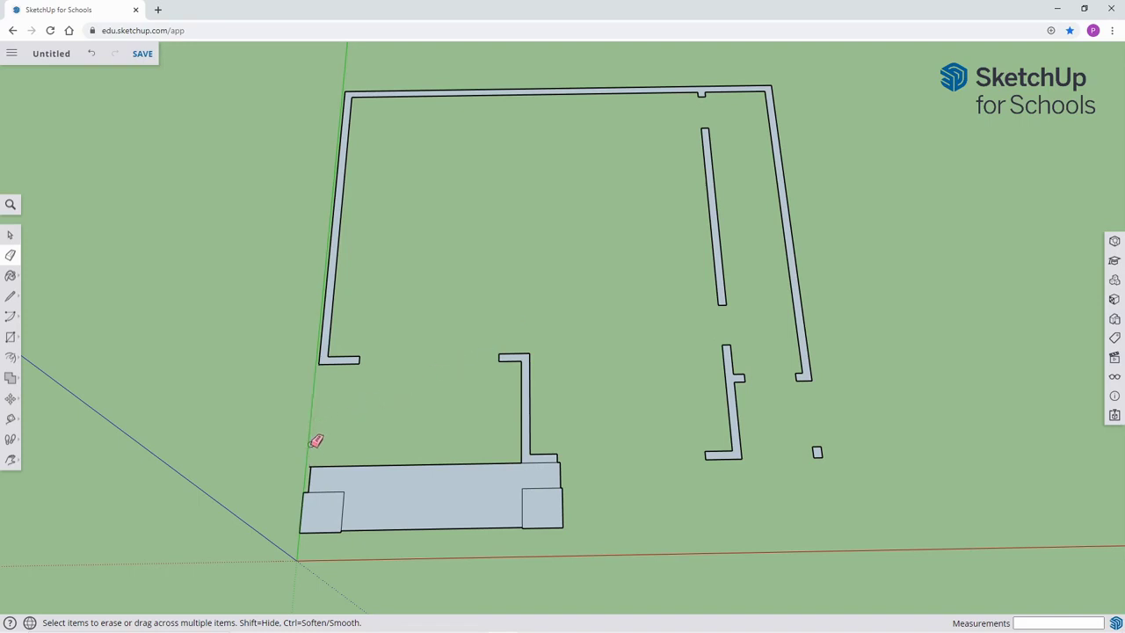
Erase the boundary lines linking the two front columns to the walls and the stray stub at the front wall's opening.
{"action": "left_click", "coordinate": [360, 464]}
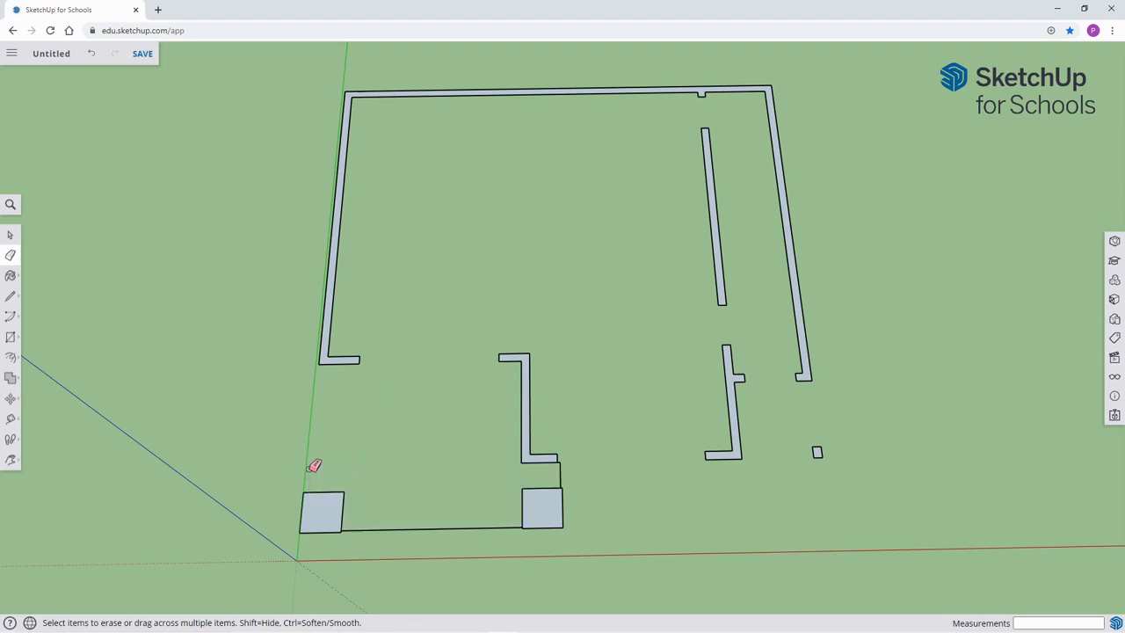
{"action": "left_click", "coordinate": [430, 525]}
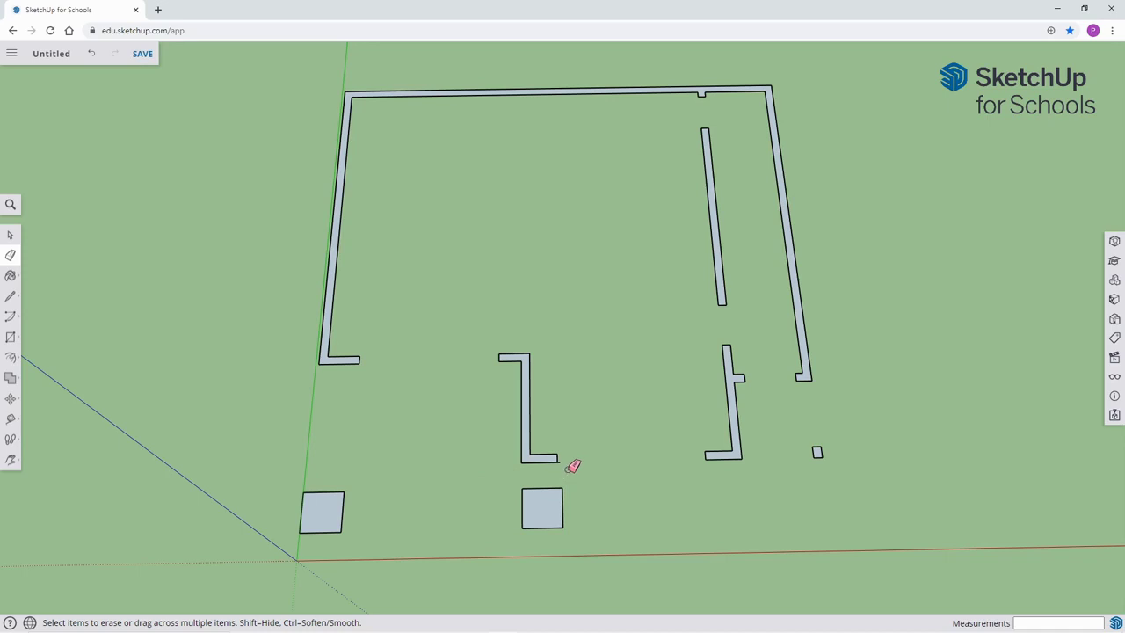
{"action": "scroll", "coordinate": [571, 465], "scroll_direction": "up", "scroll_amount": 6}
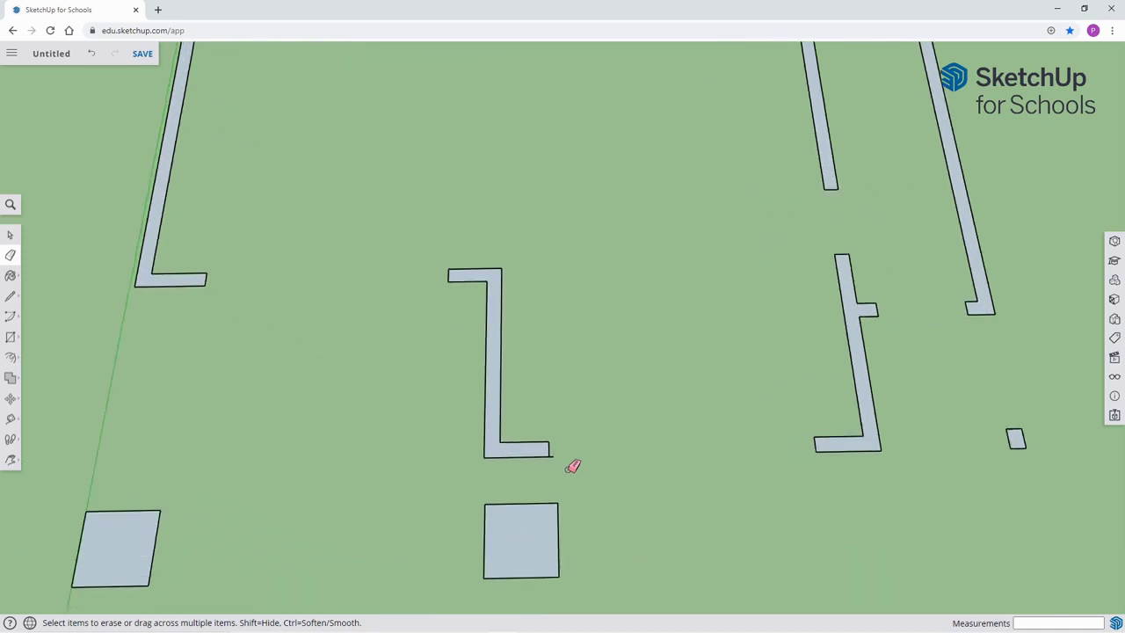
{"action": "scroll", "coordinate": [572, 465], "scroll_direction": "up", "scroll_amount": 1}
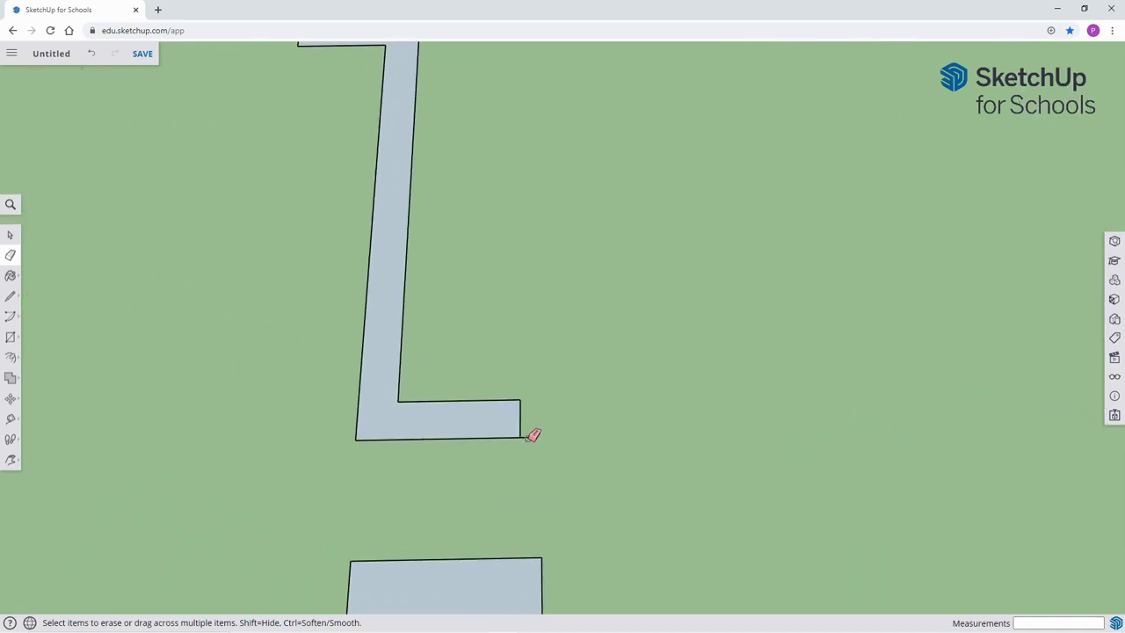
{"action": "scroll", "coordinate": [566, 429], "scroll_direction": "down", "scroll_amount": 5}
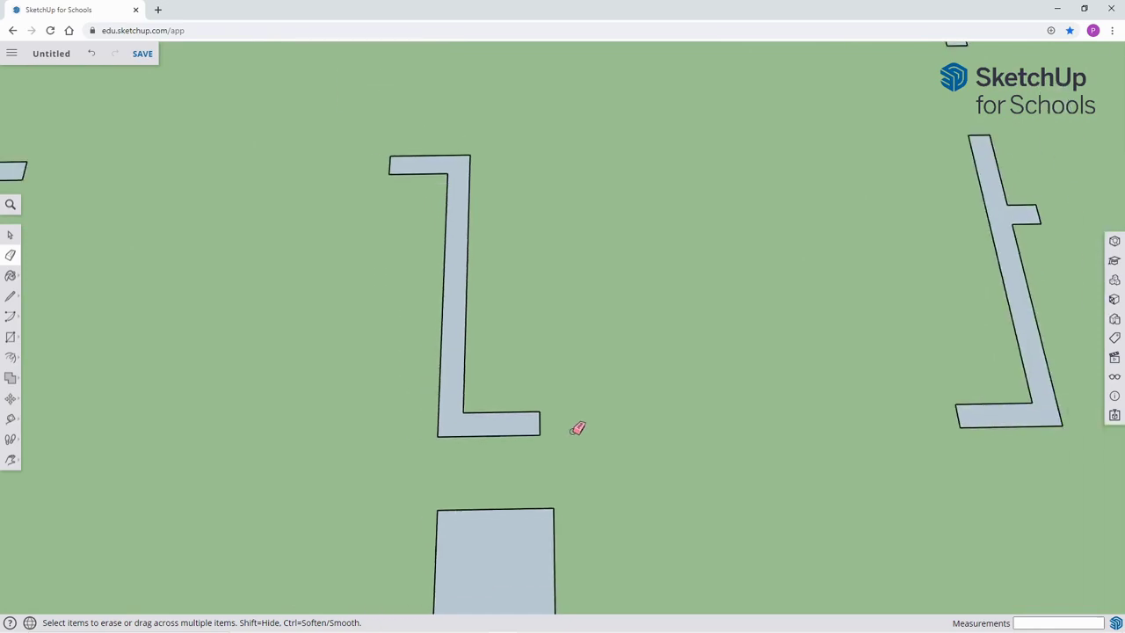
{"action": "scroll", "coordinate": [576, 428], "scroll_direction": "down", "scroll_amount": 4}
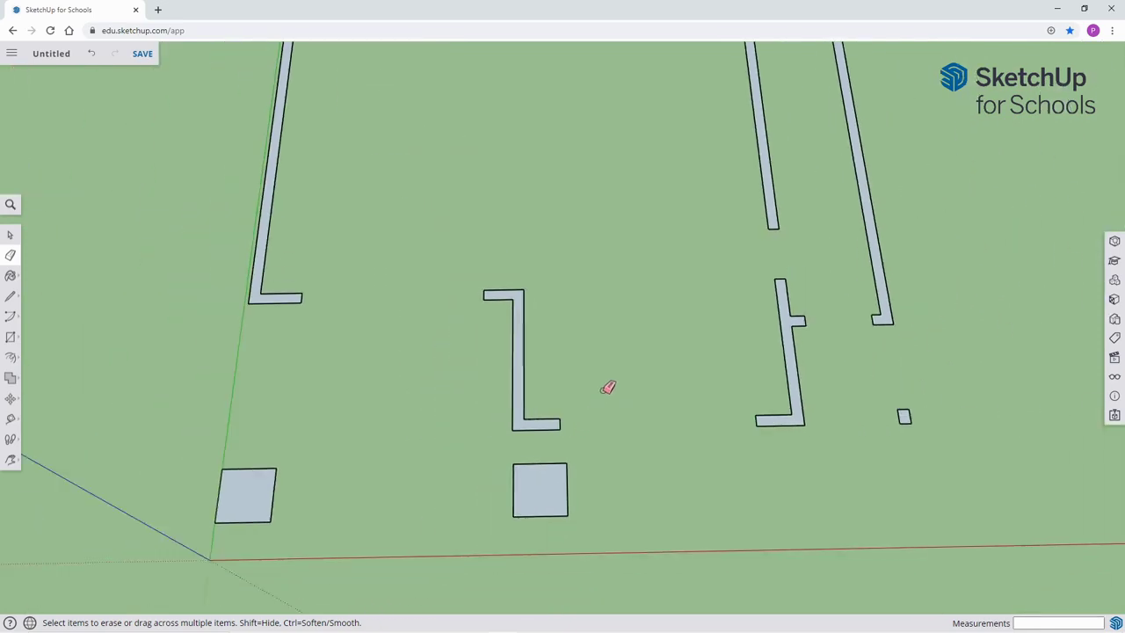
Draw a line along the outer face across the wall opening behind the two front columns.
{"action": "key", "text": "h"}
{"action": "left_click_drag", "start_coordinate": [585, 216], "coordinate": [572, 290]}
{"action": "scroll", "coordinate": [574, 292], "scroll_direction": "down", "scroll_amount": 1}
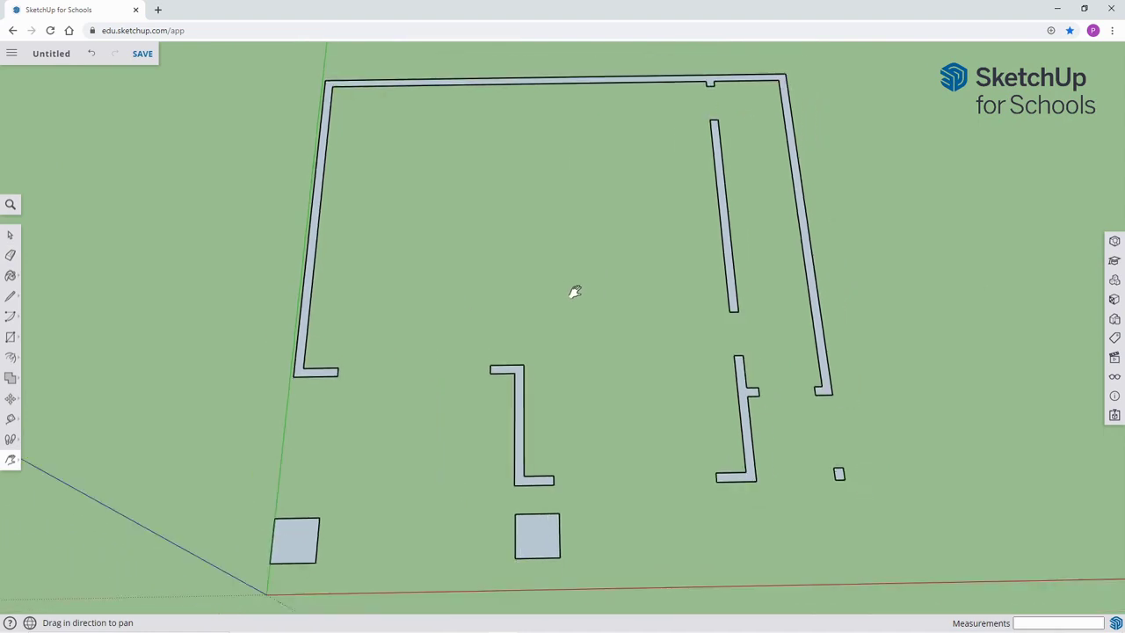
{"action": "key", "text": "space"}
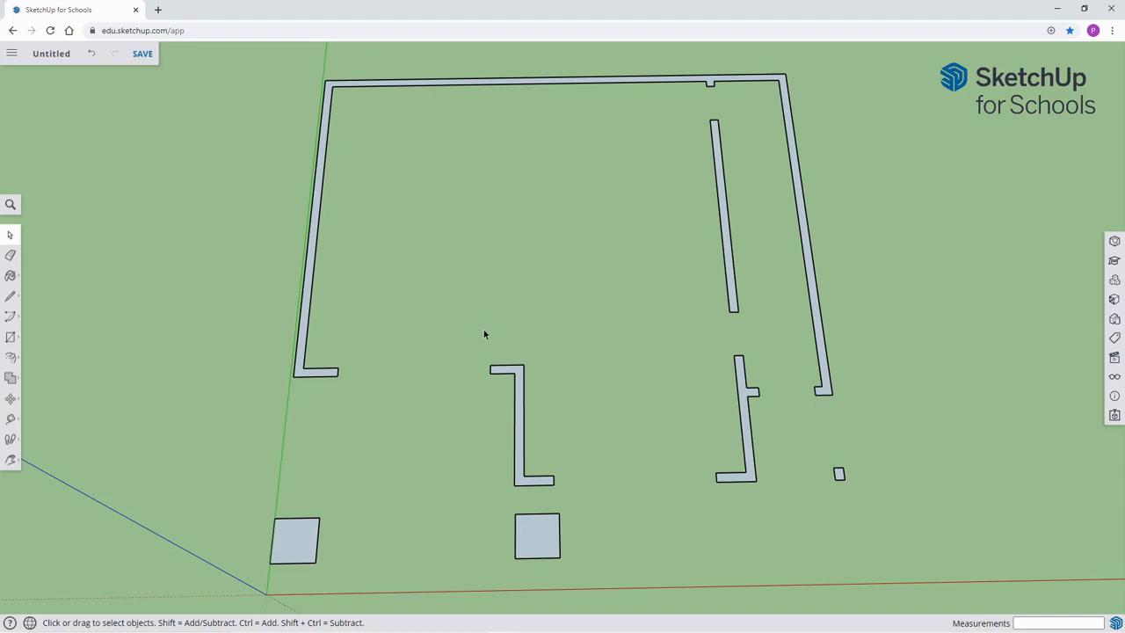
{"action": "key", "text": "l"}
{"action": "left_click", "coordinate": [338, 376]}
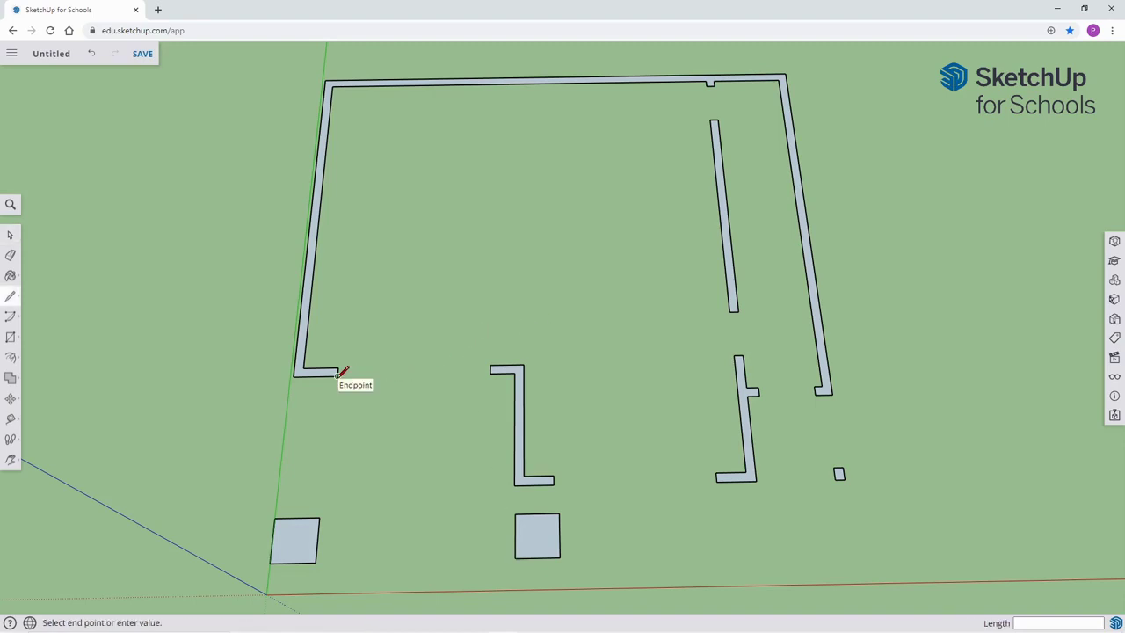
{"action": "left_click", "coordinate": [490, 374]}
{"action": "key", "text": "Escape"}
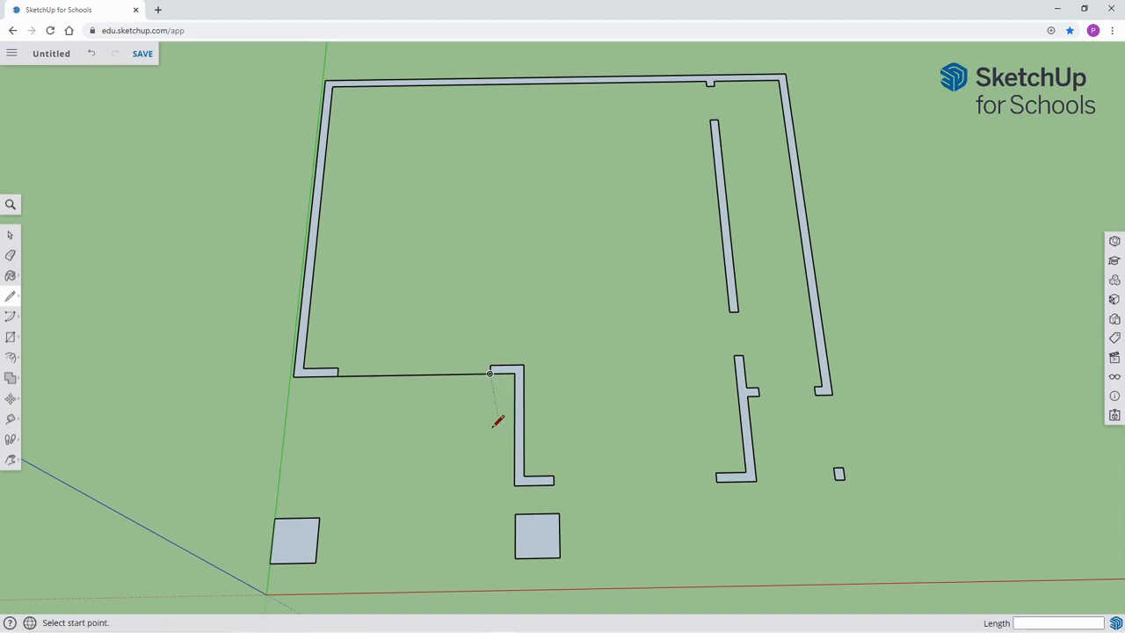
Draw lines about 8' 5" across the front wall's opening and about 3' across the covered porch's back wall opening to close the floor.
{"action": "left_click", "coordinate": [553, 483]}
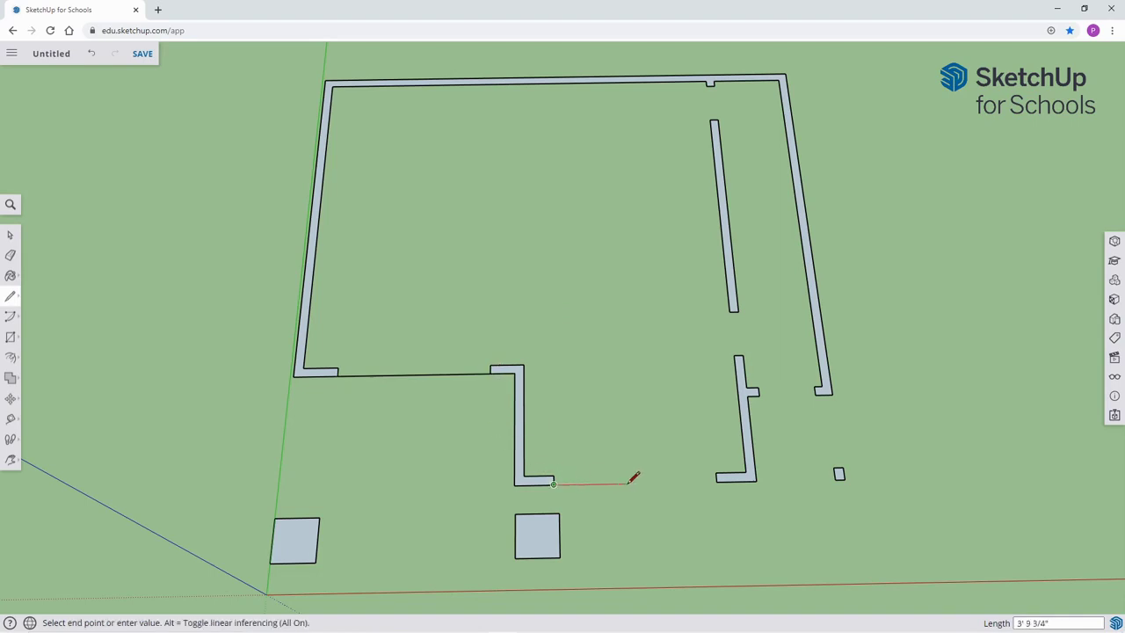
{"action": "left_click", "coordinate": [716, 482]}
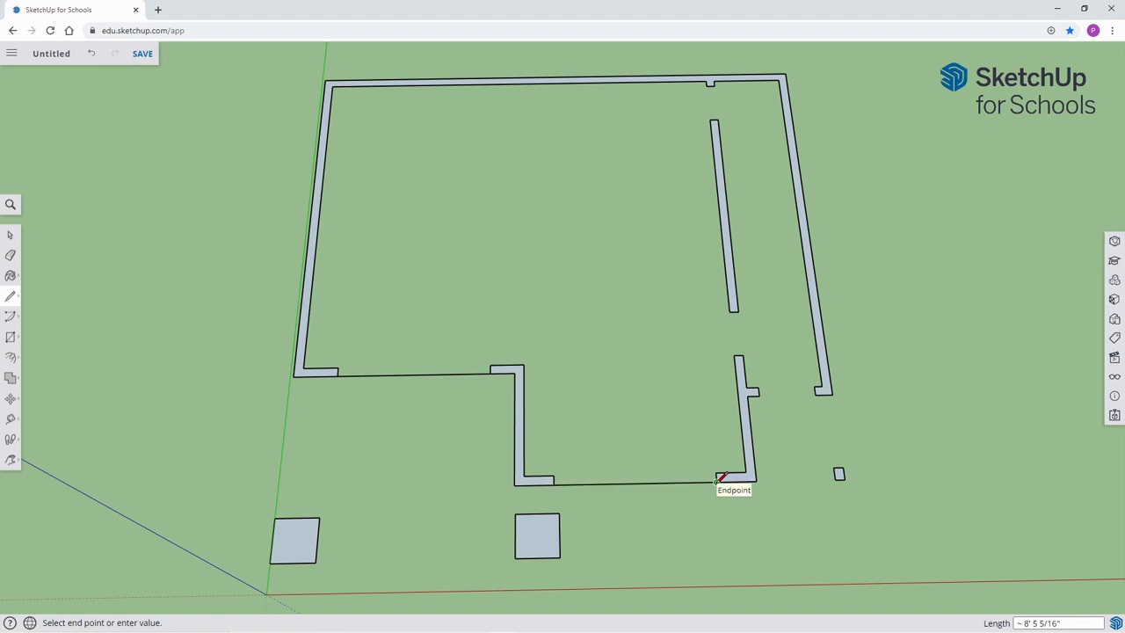
{"action": "key", "text": "Escape"}
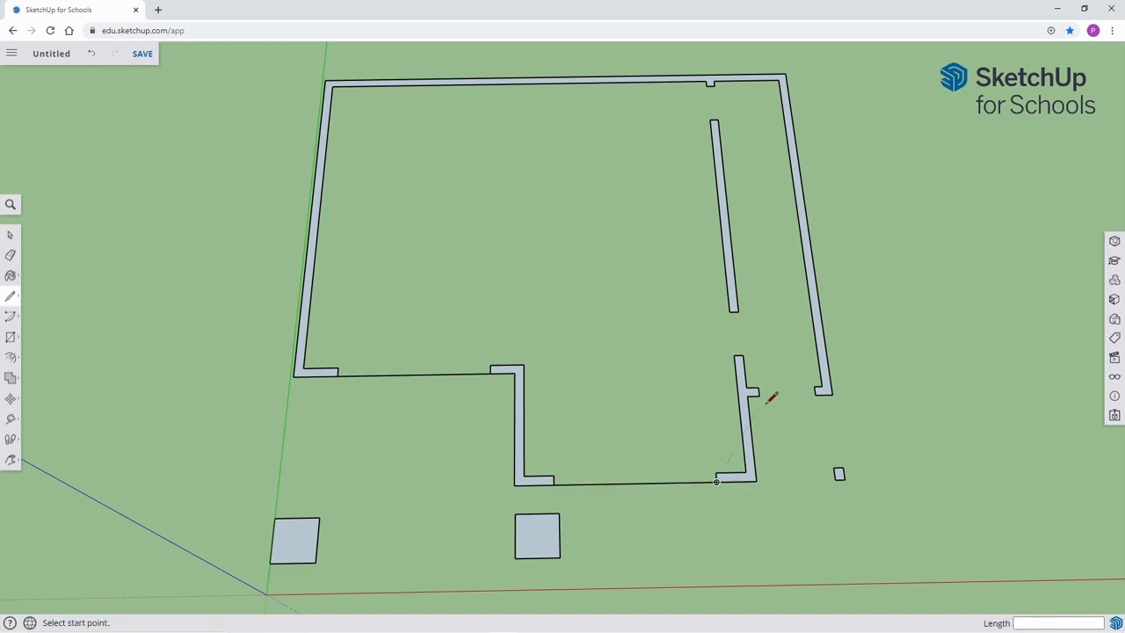
{"action": "left_click", "coordinate": [759, 395]}
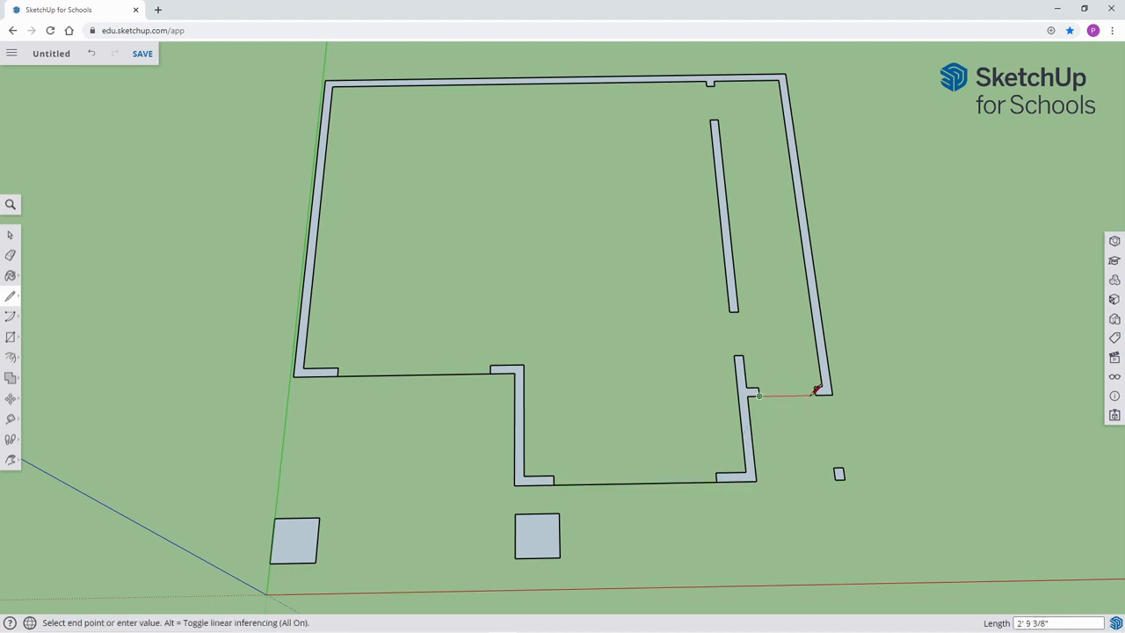
{"action": "left_click", "coordinate": [820, 389]}
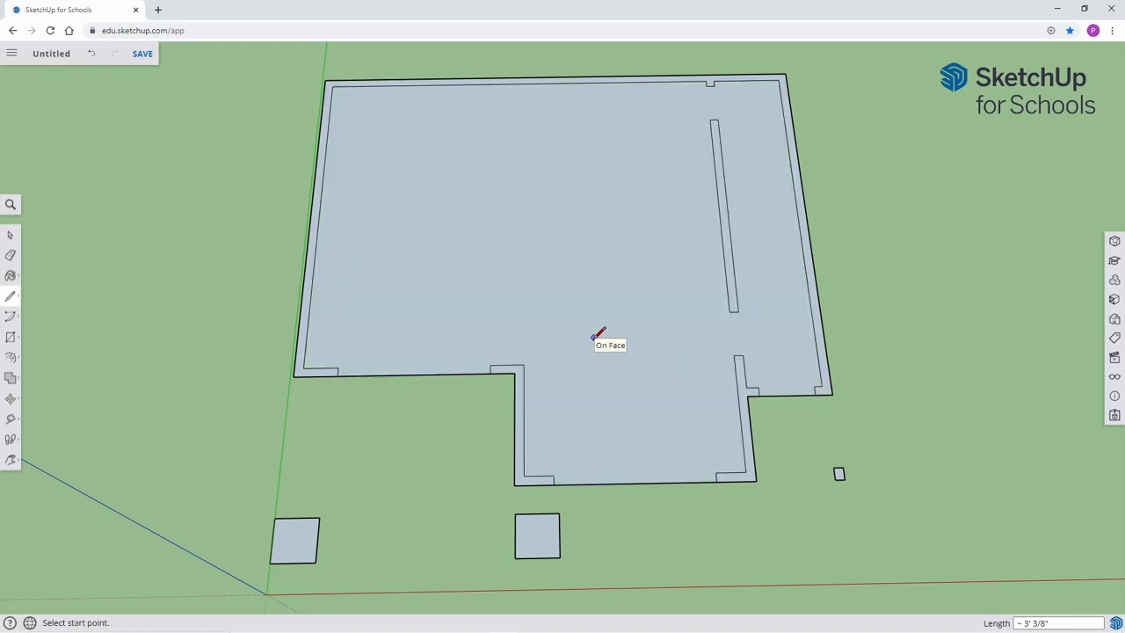
{"action": "key", "text": "space"}
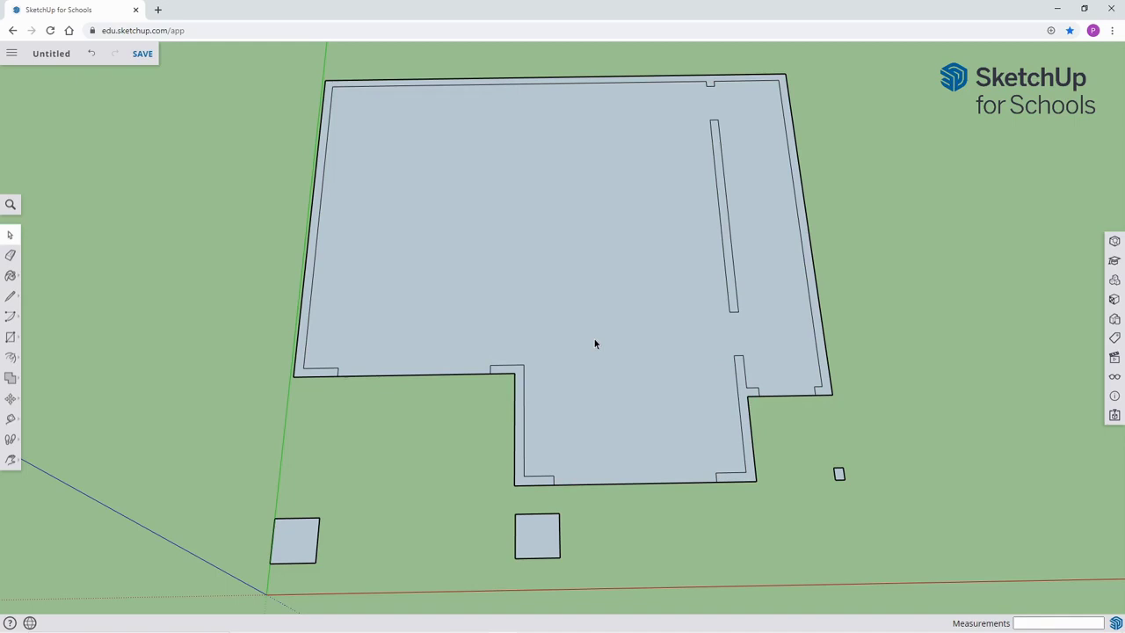
Draw a line from the wall edge just inside the outer corner straight forward to the back edge of the column near the origin.
{"action": "scroll", "coordinate": [434, 439], "scroll_direction": "up", "scroll_amount": 5}
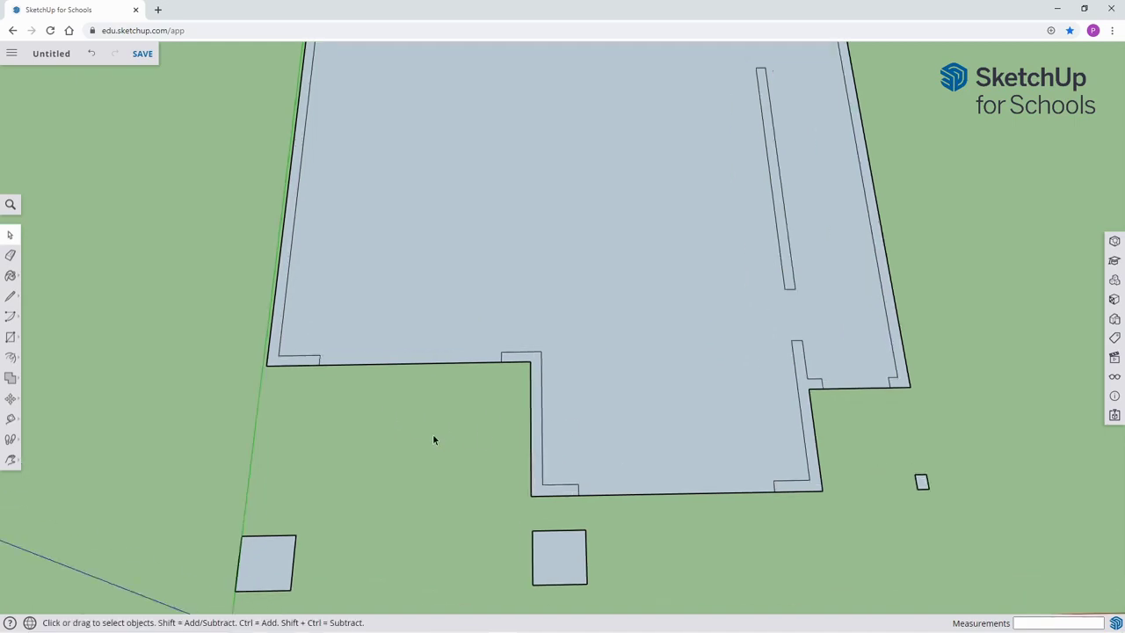
{"action": "key", "text": "h"}
{"action": "left_click_drag", "start_coordinate": [371, 455], "coordinate": [568, 400]}
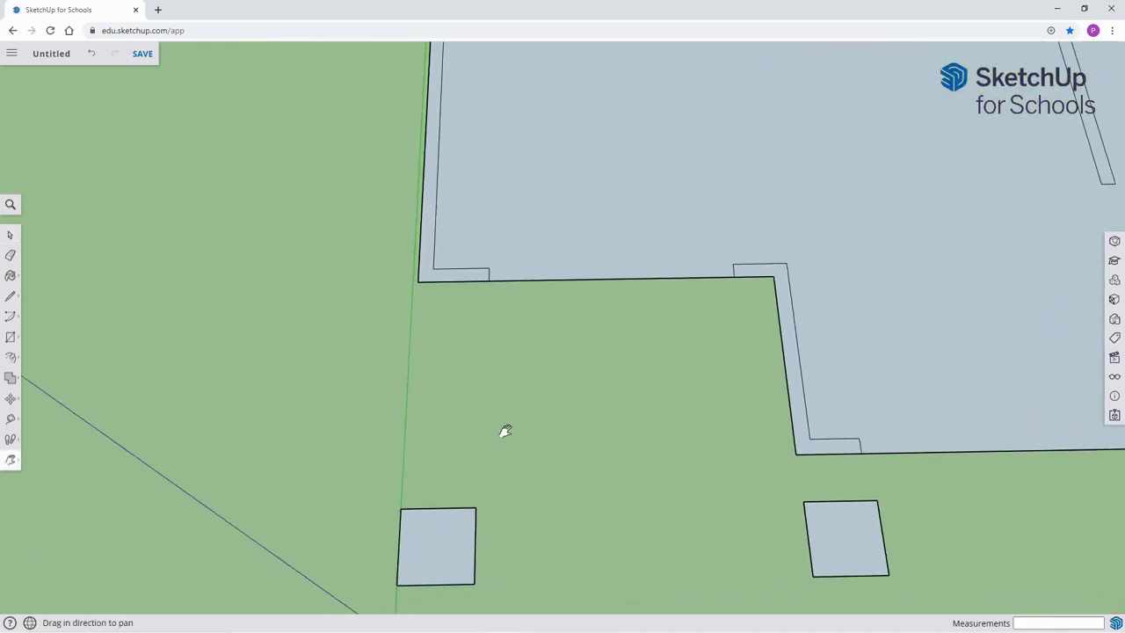
{"action": "scroll", "coordinate": [502, 432], "scroll_direction": "up", "scroll_amount": 2}
{"action": "left_click_drag", "start_coordinate": [459, 479], "coordinate": [484, 372]}
{"action": "scroll", "coordinate": [486, 369], "scroll_direction": "up", "scroll_amount": 2}
{"action": "scroll", "coordinate": [487, 368], "scroll_direction": "up", "scroll_amount": 1}
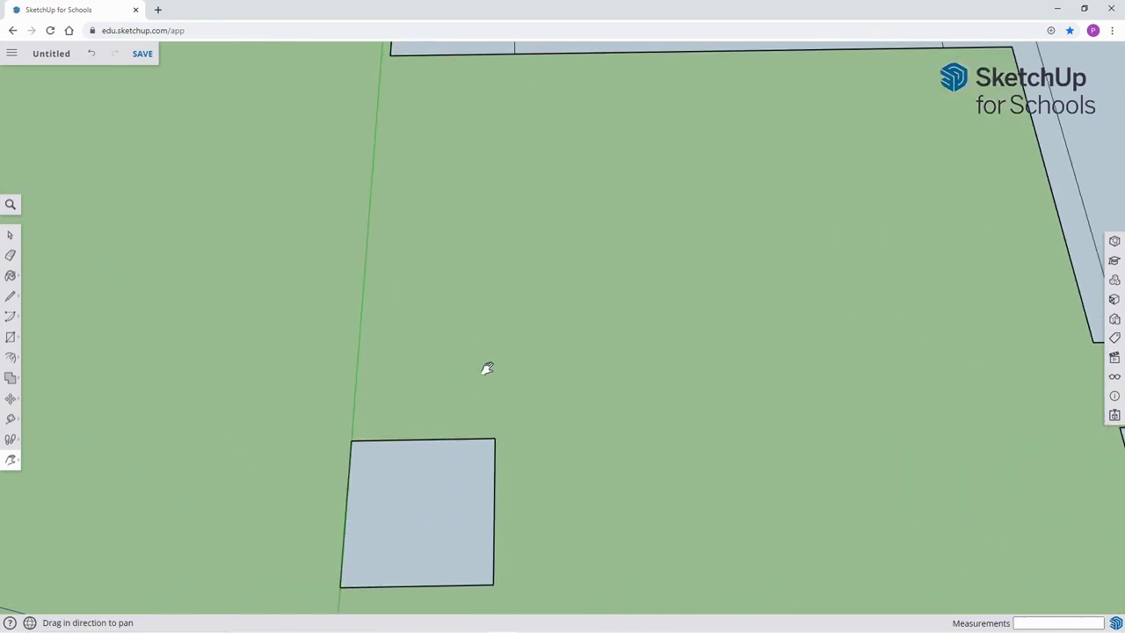
{"action": "key", "text": "l"}
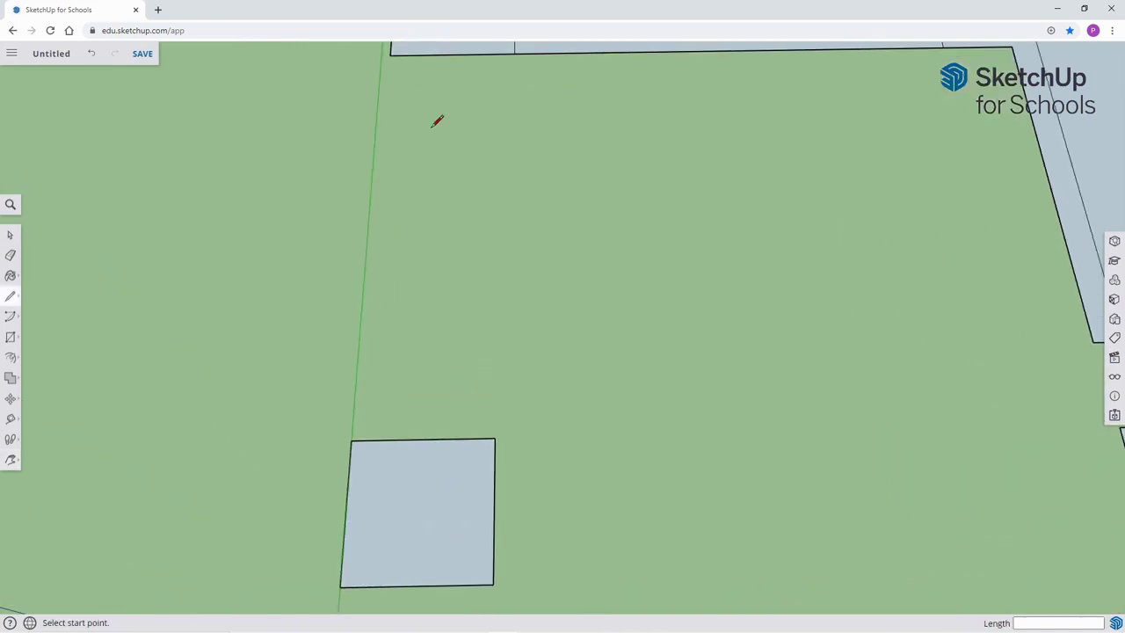
{"action": "left_click", "coordinate": [397, 56]}
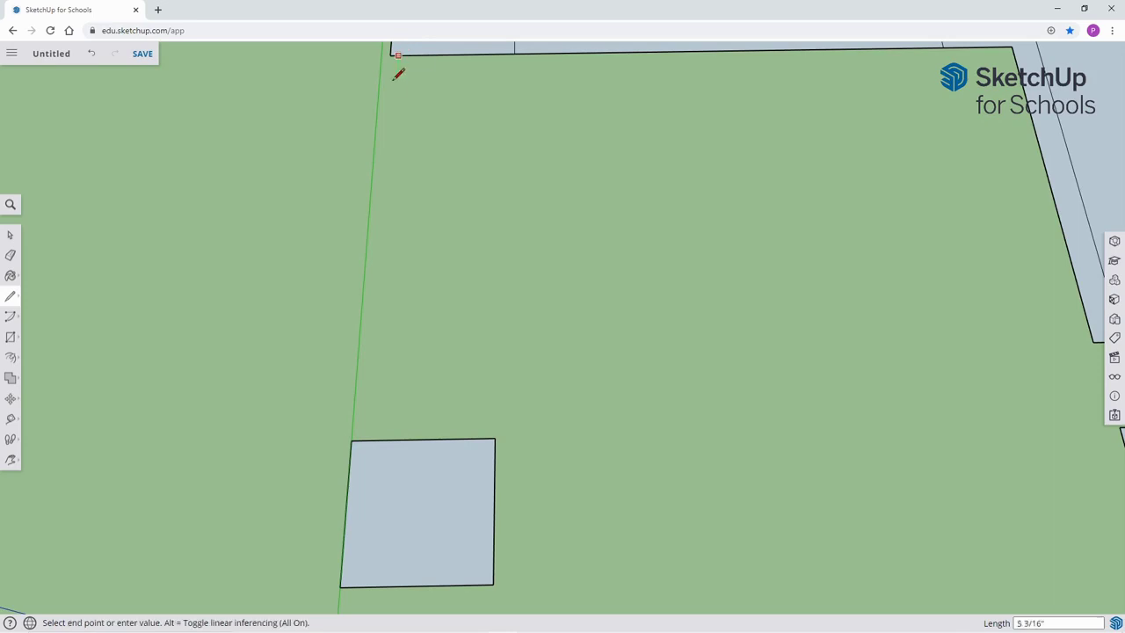
{"action": "left_click", "coordinate": [374, 437]}
{"action": "scroll", "coordinate": [374, 438], "scroll_direction": "down", "scroll_amount": 3}
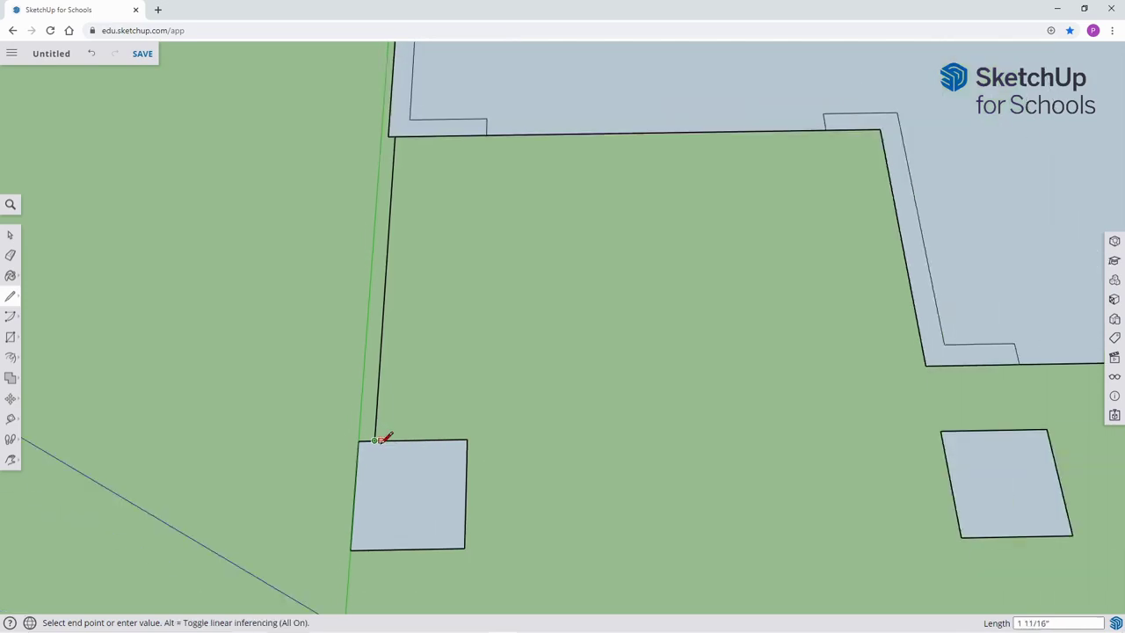
{"action": "key", "text": "Escape"}
Draw a line between the facing sides of the two front columns, set slightly back from their front edges.
{"action": "key", "text": "h"}
{"action": "left_click_drag", "start_coordinate": [572, 552], "coordinate": [466, 411]}
{"action": "scroll", "coordinate": [467, 411], "scroll_direction": "up", "scroll_amount": 3}
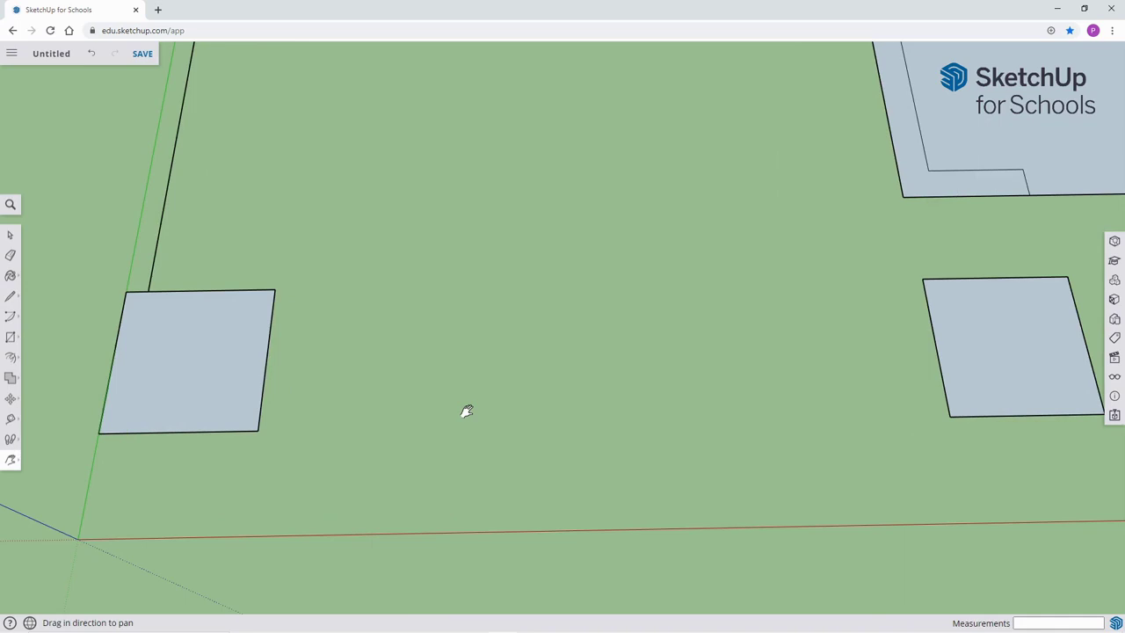
{"action": "key", "text": "l"}
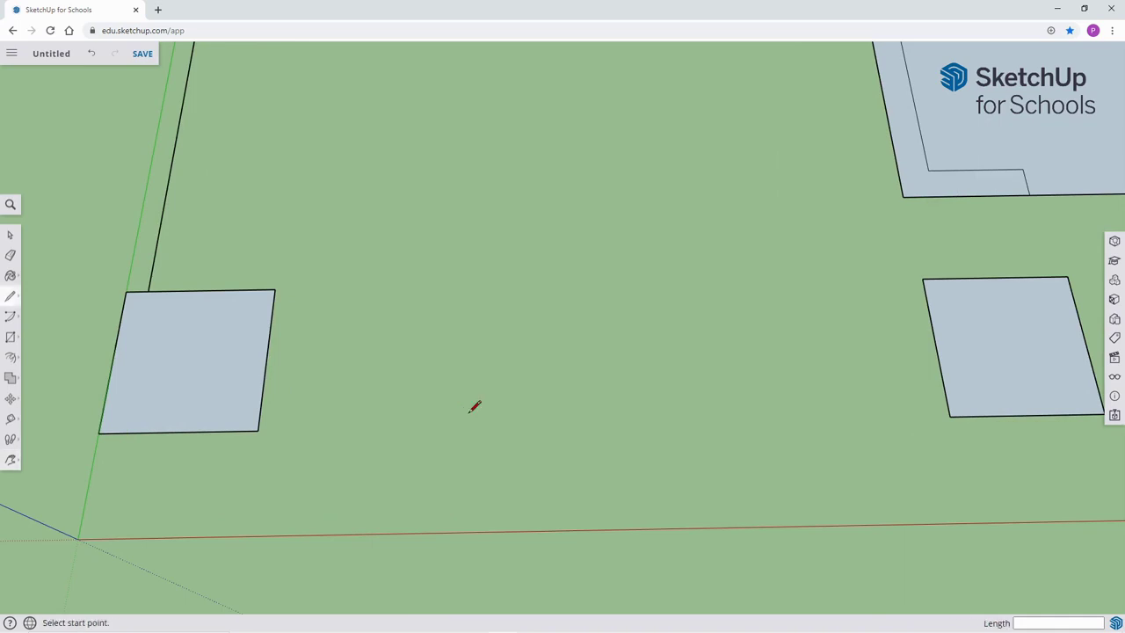
{"action": "left_click", "coordinate": [258, 421]}
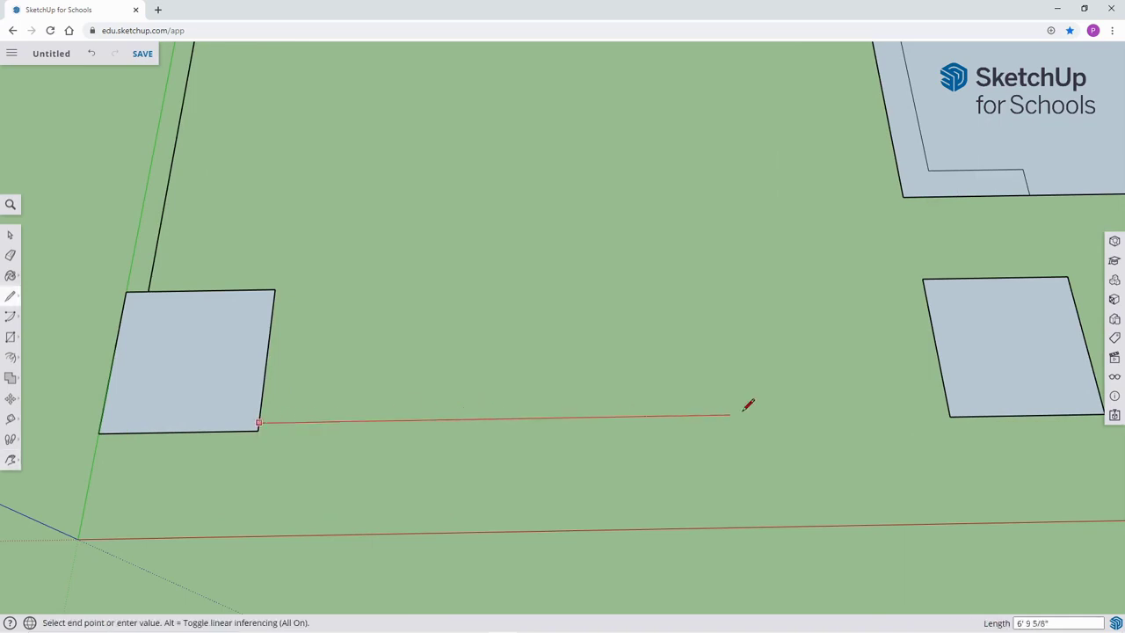
{"action": "left_click", "coordinate": [949, 410]}
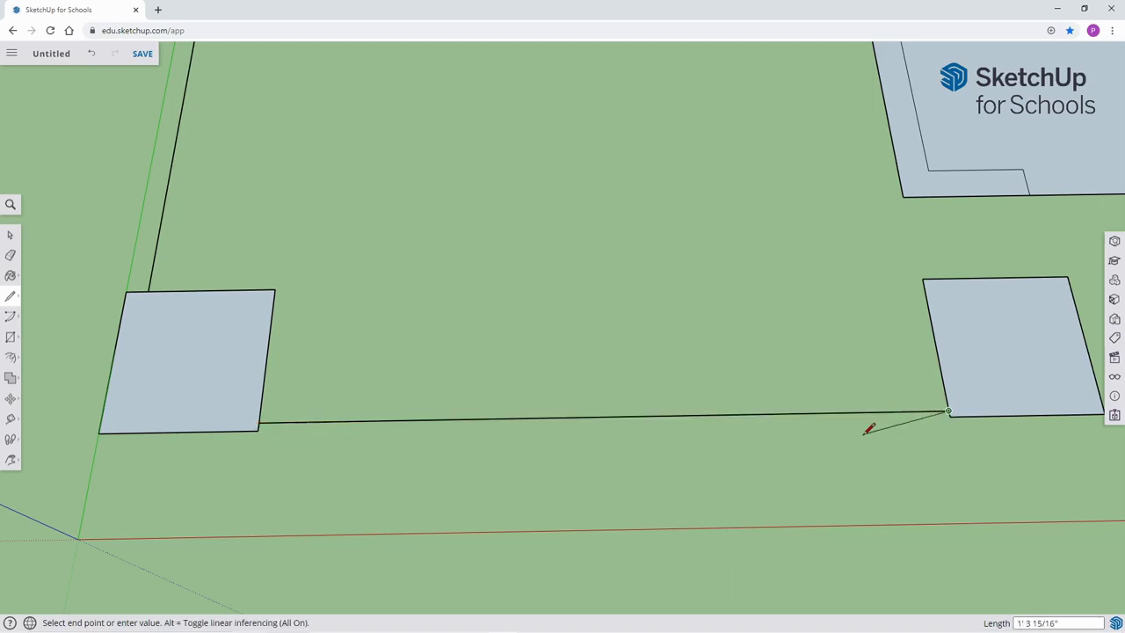
Draw a line from the second column's back edge, near its outer corner, to the front wall to close the front area.
{"action": "key", "text": "h"}
{"action": "left_click_drag", "start_coordinate": [878, 275], "coordinate": [499, 419]}
{"action": "scroll", "coordinate": [721, 410], "scroll_direction": "up", "scroll_amount": 1}
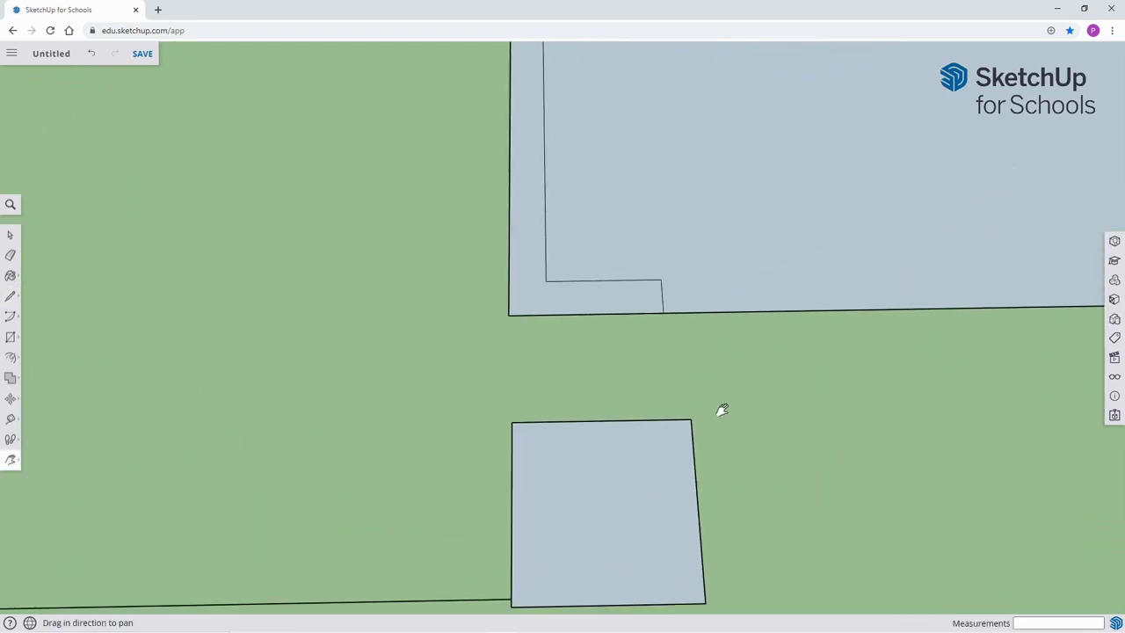
{"action": "scroll", "coordinate": [721, 410], "scroll_direction": "up", "scroll_amount": 1}
{"action": "key", "text": "Escape"}
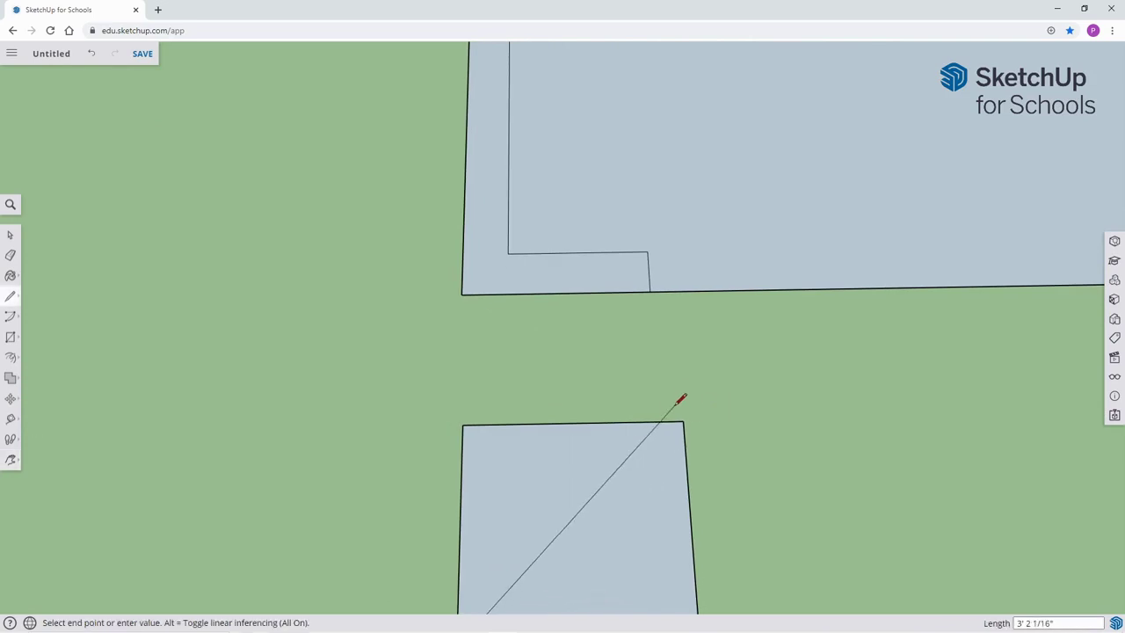
{"action": "key", "text": "Escape"}
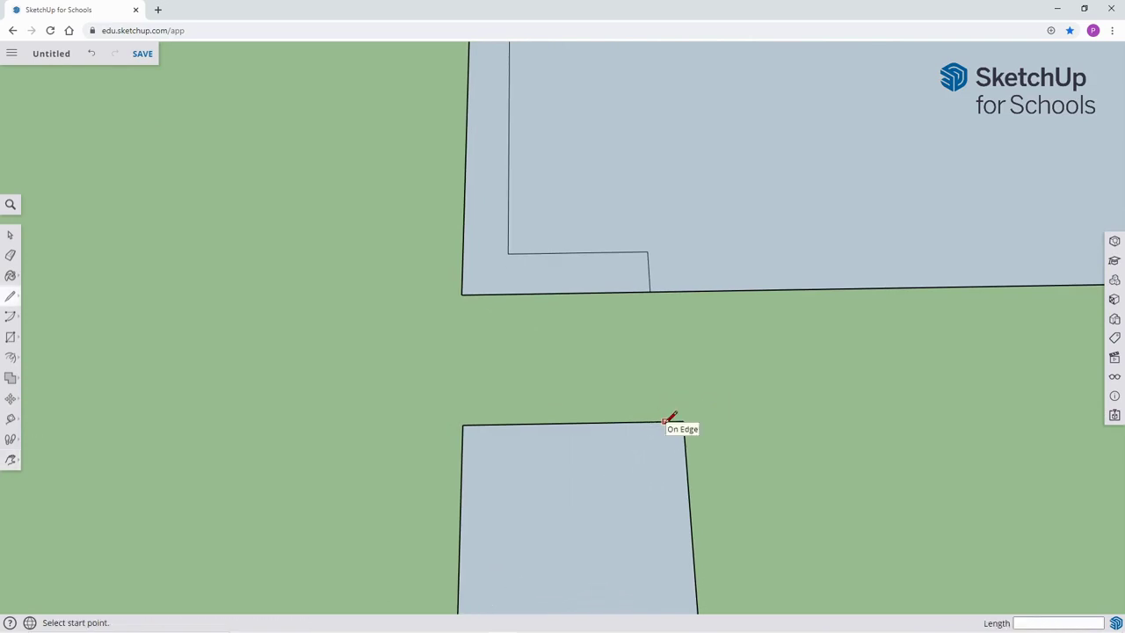
{"action": "left_click", "coordinate": [672, 421]}
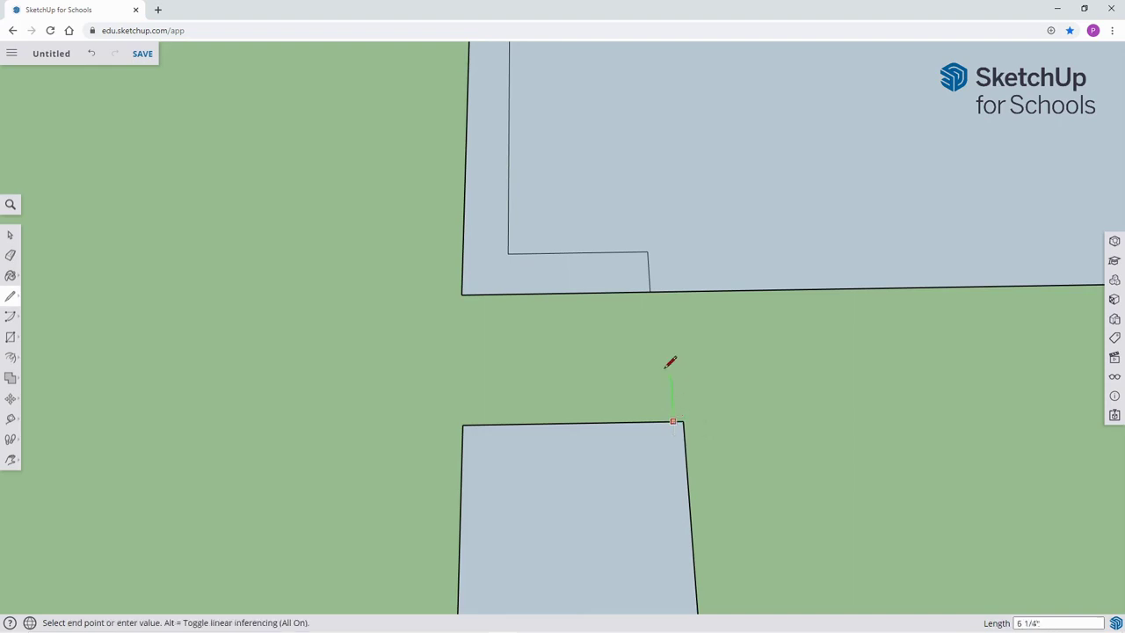
{"action": "left_click", "coordinate": [665, 290]}
{"action": "scroll", "coordinate": [683, 349], "scroll_direction": "down", "scroll_amount": 3}
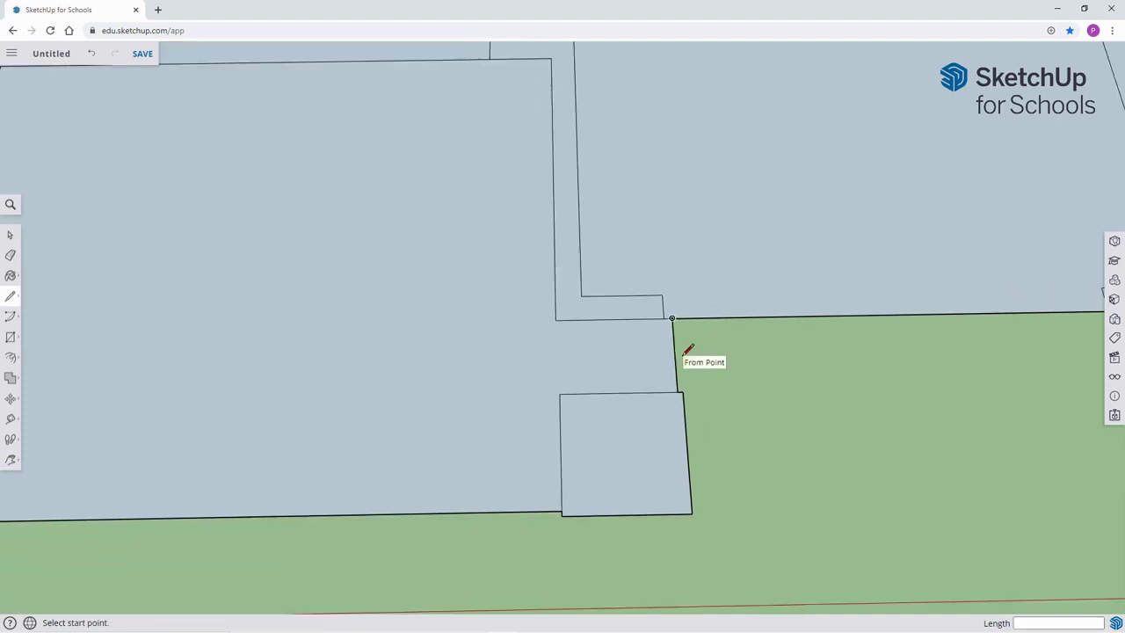
Draw a line about 4' 1" long from the front room's outer side wall, just behind its front corner, to the porch post.
{"action": "key", "text": "h"}
{"action": "left_click_drag", "start_coordinate": [861, 329], "coordinate": [391, 435]}
{"action": "left_click_drag", "start_coordinate": [862, 408], "coordinate": [710, 478]}
{"action": "scroll", "coordinate": [672, 467], "scroll_direction": "up", "scroll_amount": 3}
{"action": "key", "text": "l"}
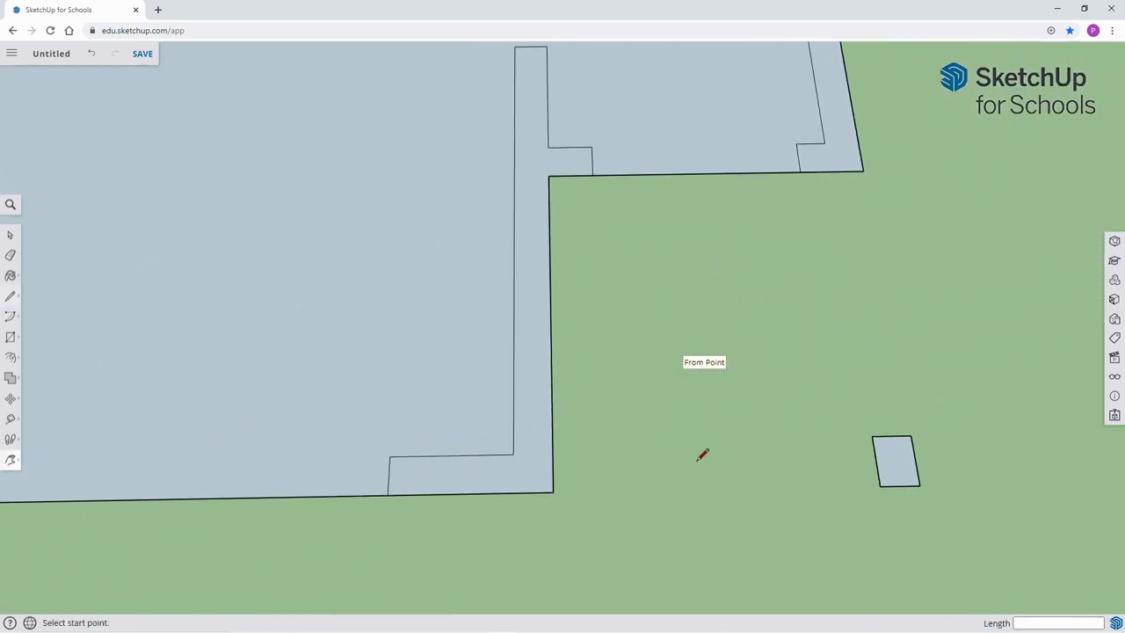
{"action": "left_click", "coordinate": [553, 483]}
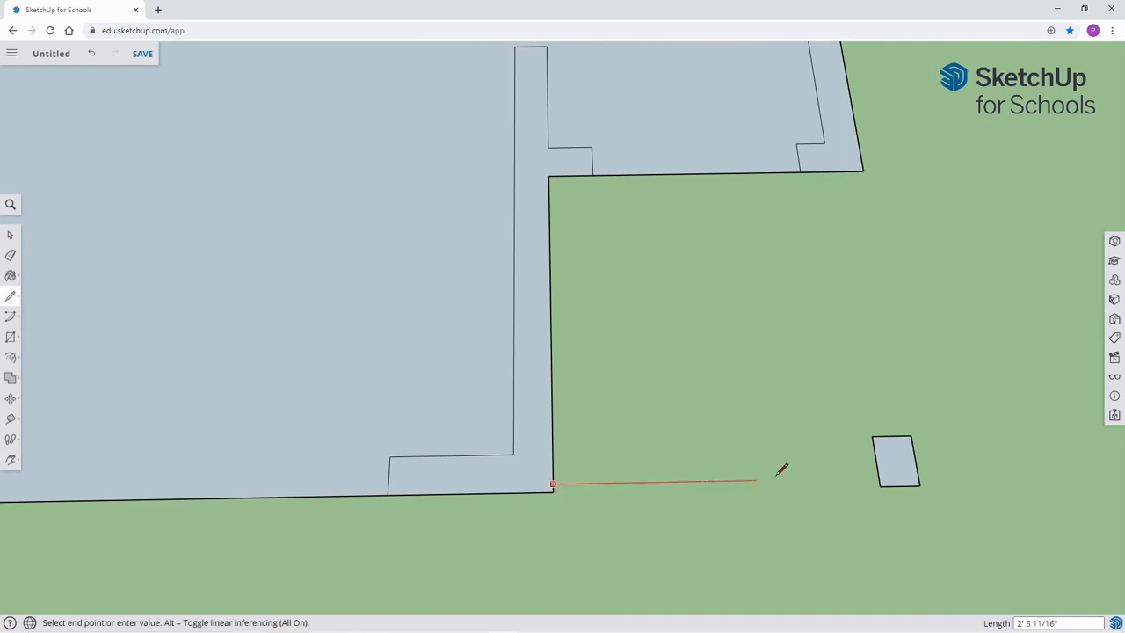
{"action": "left_click", "coordinate": [878, 479]}
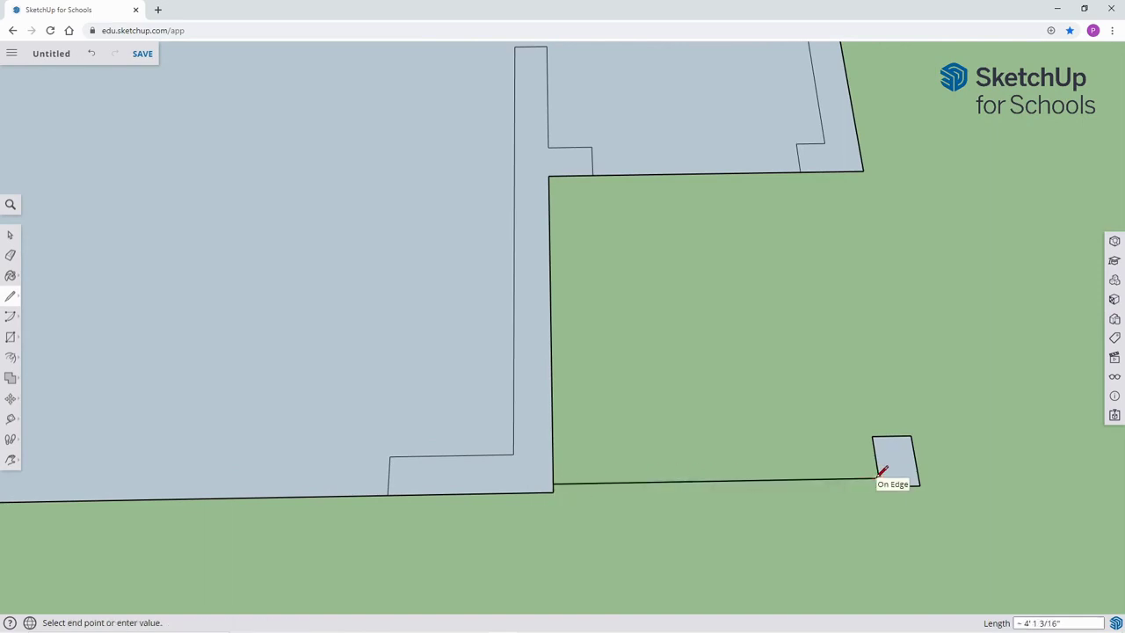
{"action": "key", "text": "h"}
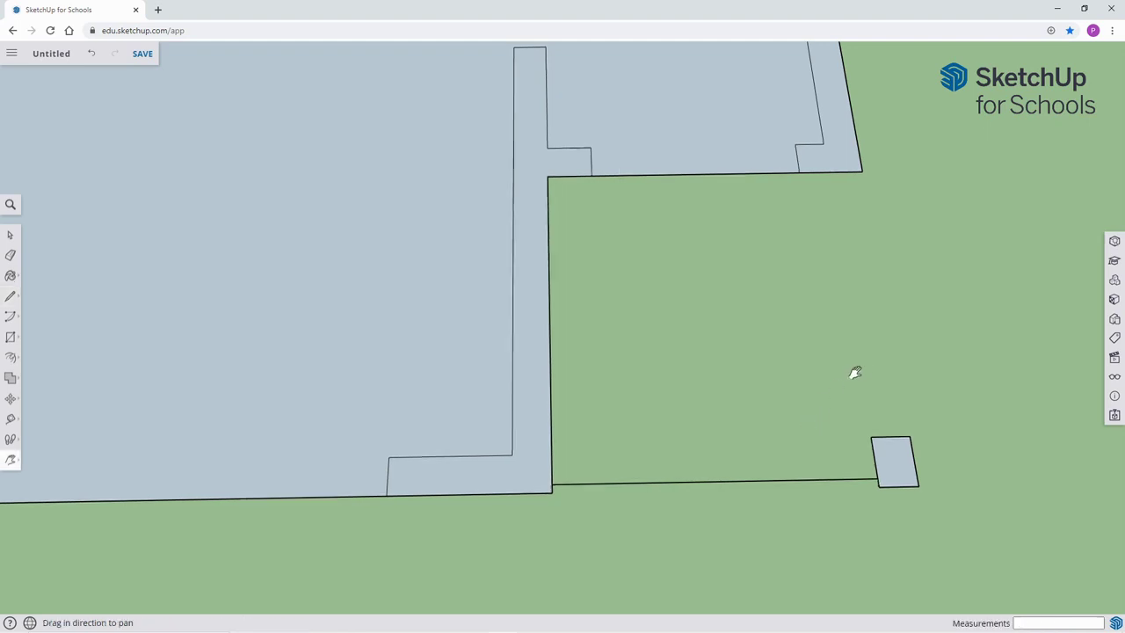
Draw a line from the rear wall's edge, just inside its outer corner, forward to the back edge of the porch post.
{"action": "left_click_drag", "start_coordinate": [853, 371], "coordinate": [590, 430]}
{"action": "left_click_drag", "start_coordinate": [673, 447], "coordinate": [573, 428]}
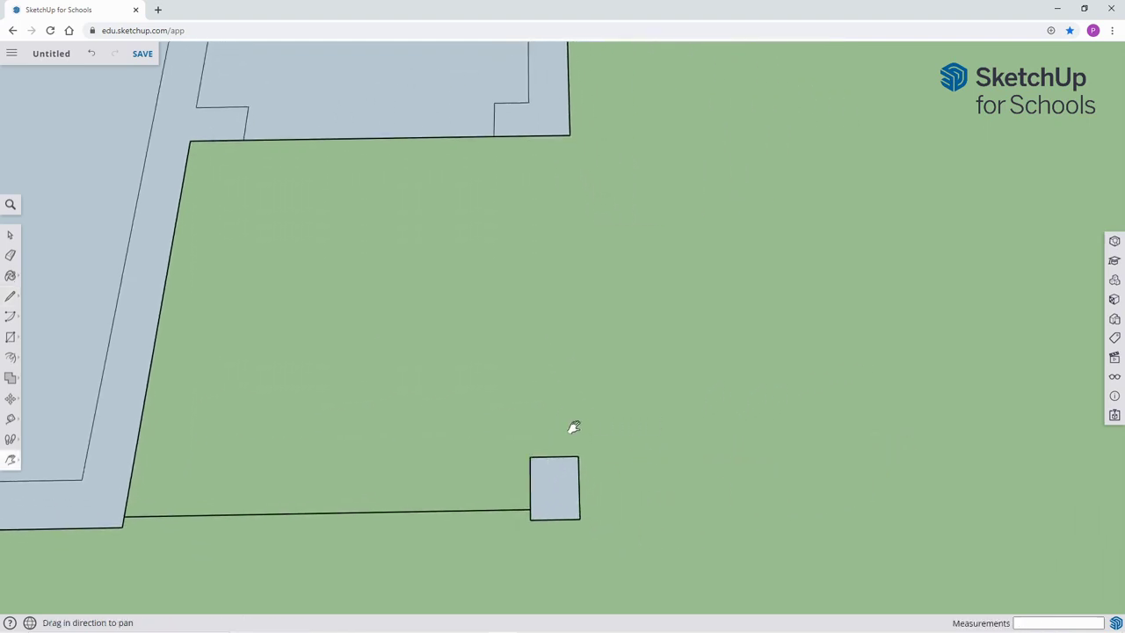
{"action": "key", "text": "l"}
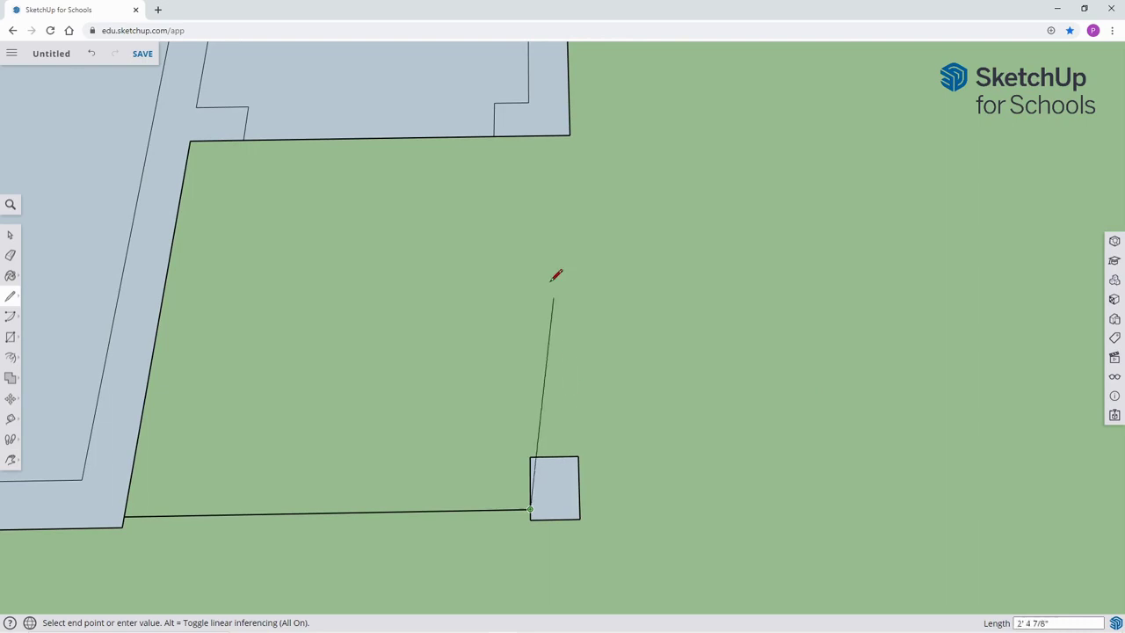
{"action": "key", "text": "Escape"}
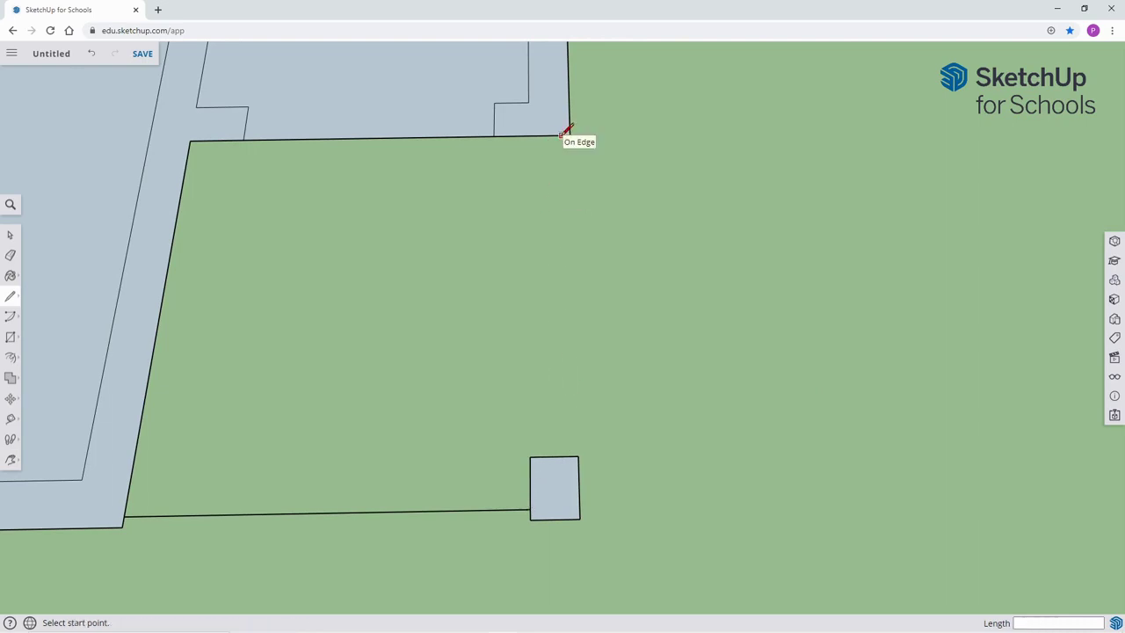
{"action": "left_click", "coordinate": [561, 136]}
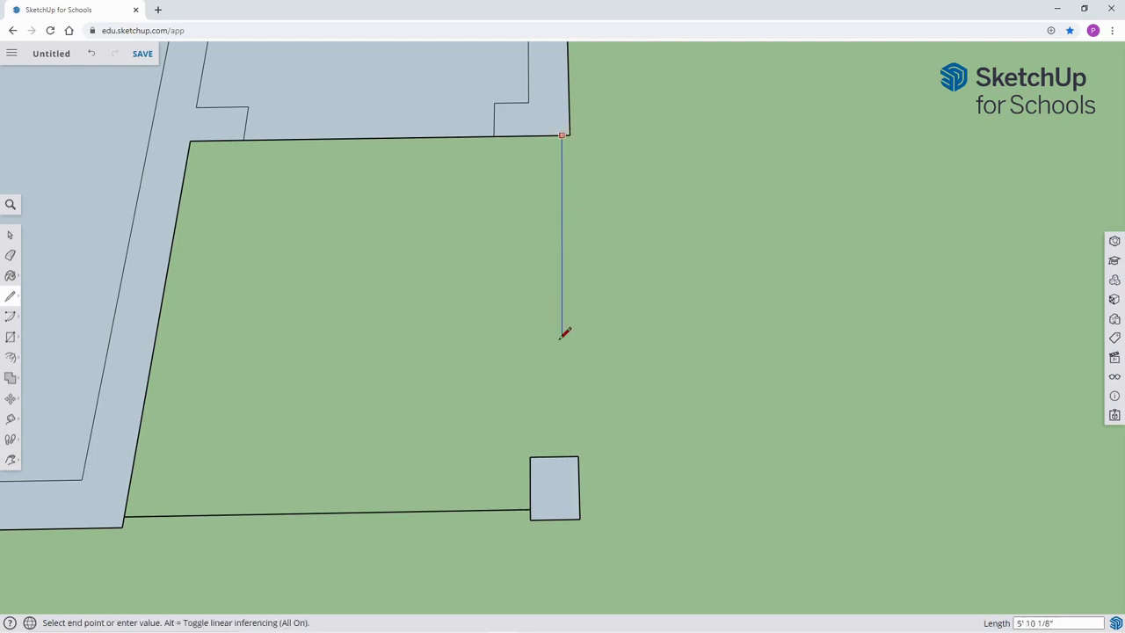
{"action": "left_click", "coordinate": [568, 455]}
Reverse the faces of the two front columns and the large floor area between and behind them.
{"action": "key", "text": "h"}
{"action": "left_click_drag", "start_coordinate": [383, 281], "coordinate": [798, 352]}
{"action": "scroll", "coordinate": [799, 353], "scroll_direction": "down", "scroll_amount": 4}
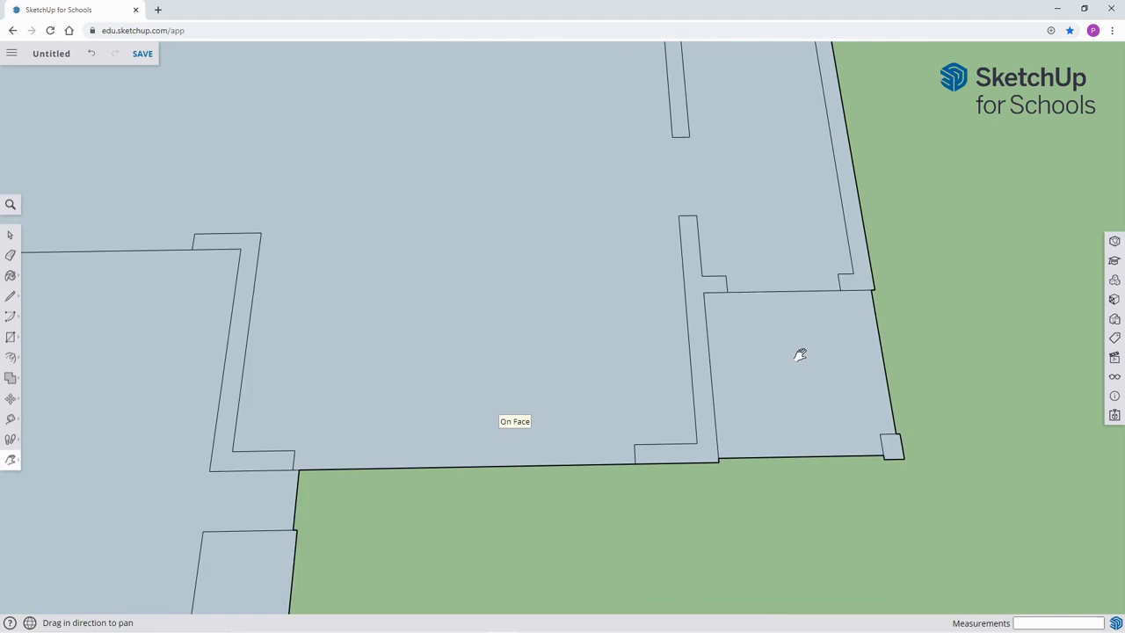
{"action": "scroll", "coordinate": [799, 352], "scroll_direction": "down", "scroll_amount": 3}
{"action": "left_click_drag", "start_coordinate": [532, 271], "coordinate": [648, 272]}
{"action": "scroll", "coordinate": [659, 272], "scroll_direction": "down", "scroll_amount": 2}
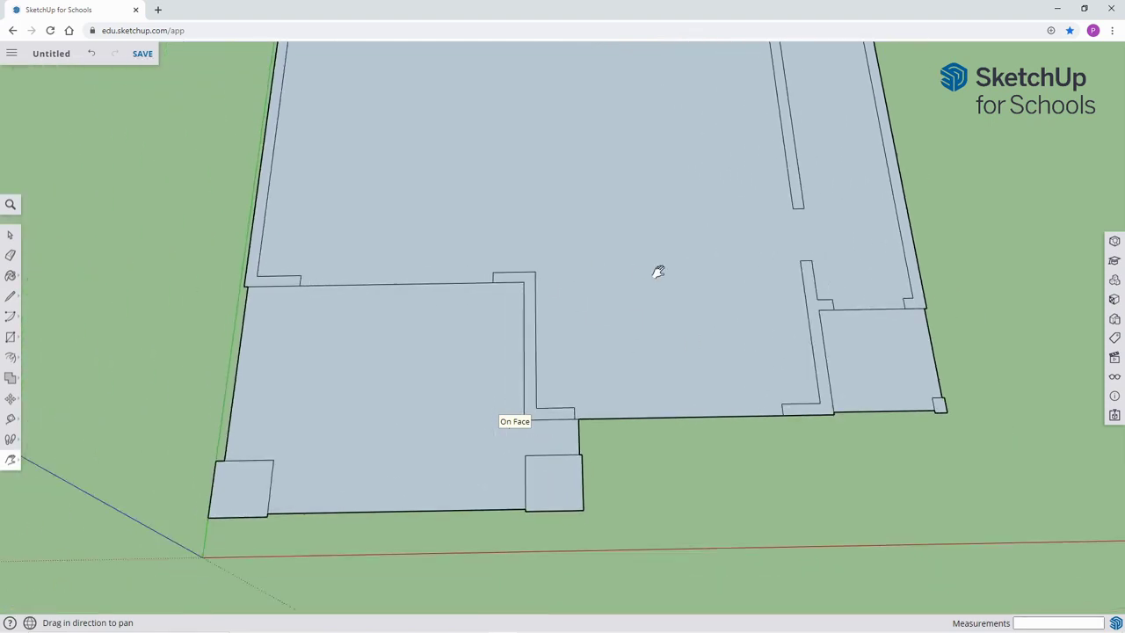
{"action": "scroll", "coordinate": [658, 272], "scroll_direction": "down", "scroll_amount": 2}
{"action": "left_click_drag", "start_coordinate": [662, 219], "coordinate": [635, 301]}
{"action": "scroll", "coordinate": [636, 303], "scroll_direction": "down", "scroll_amount": 1}
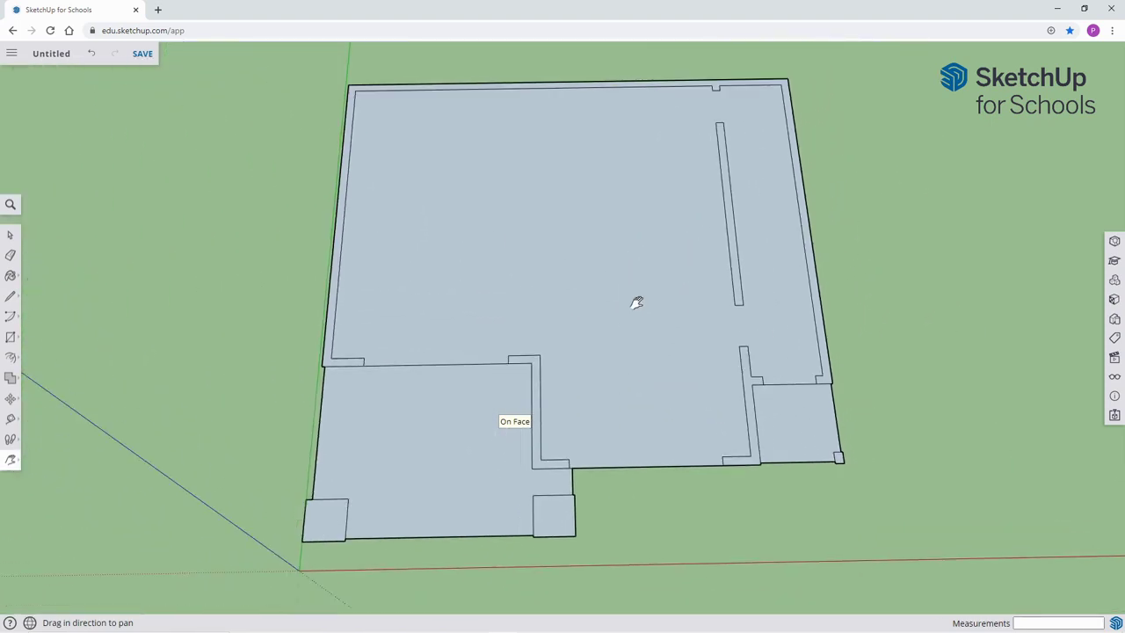
{"action": "key", "text": "space"}
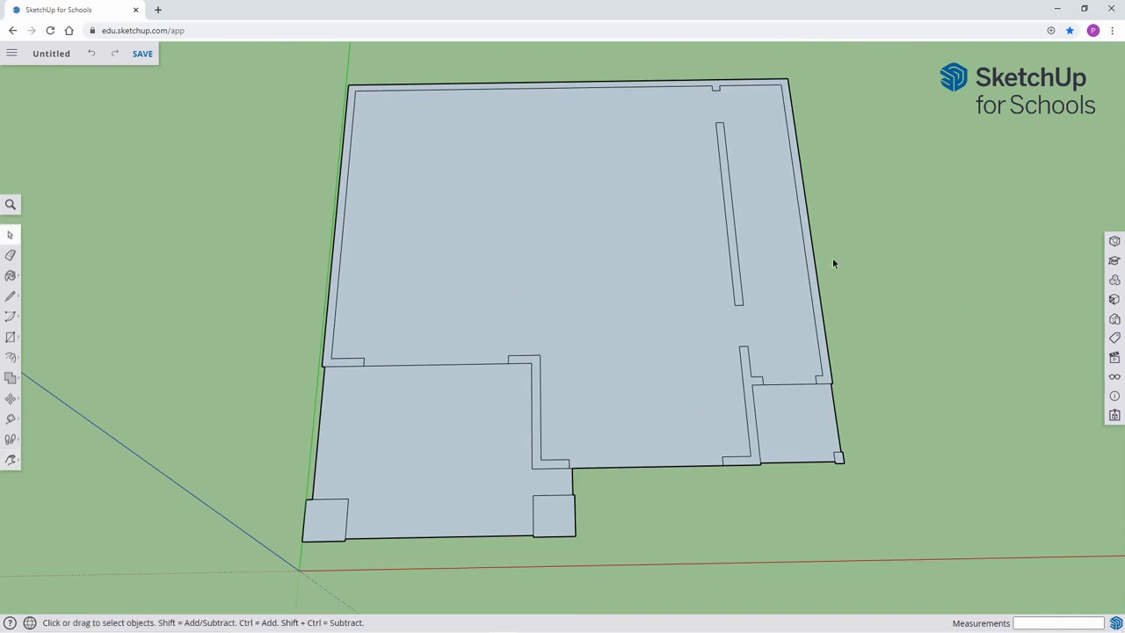
{"action": "left_click", "coordinate": [325, 522]}
{"action": "right_click", "coordinate": [327, 522]}
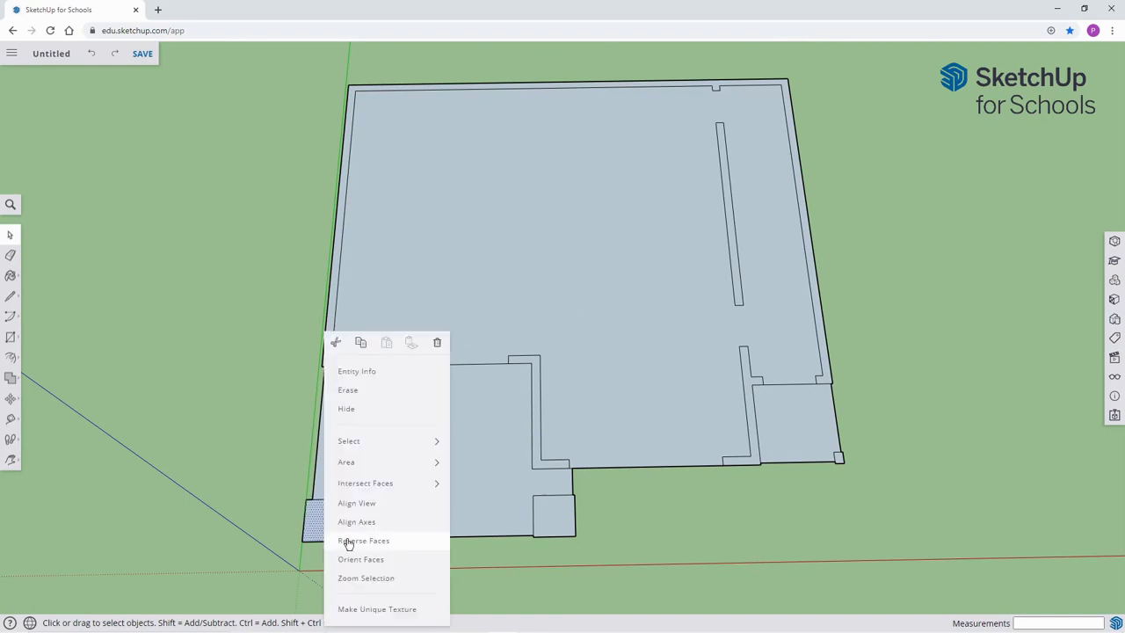
{"action": "left_click", "coordinate": [347, 538]}
{"action": "right_click", "coordinate": [550, 521]}
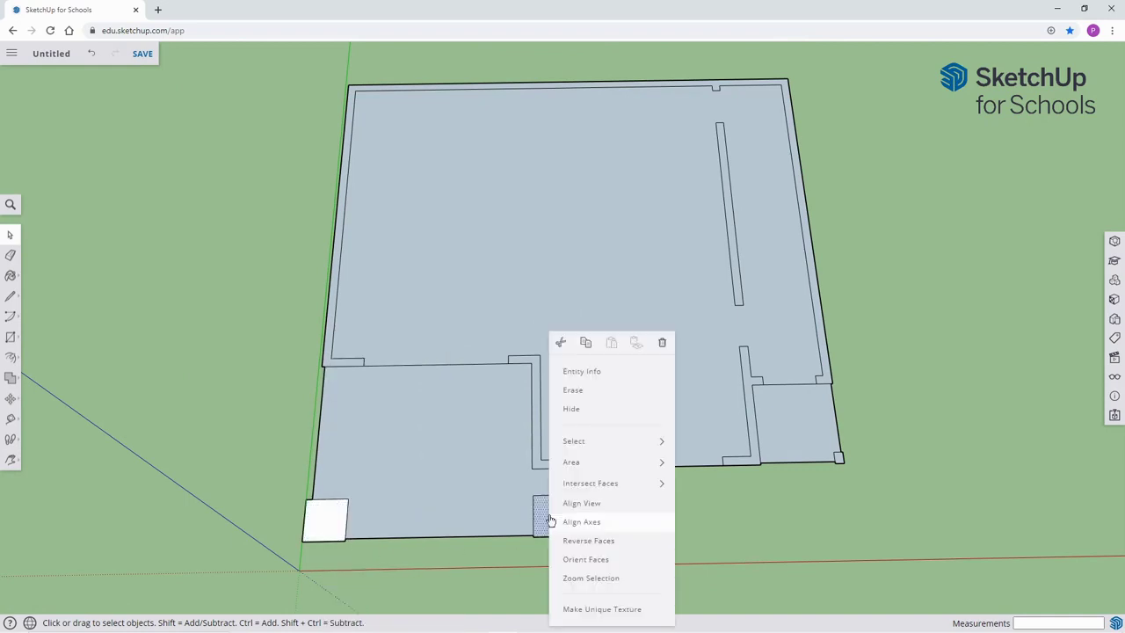
{"action": "left_click", "coordinate": [573, 539]}
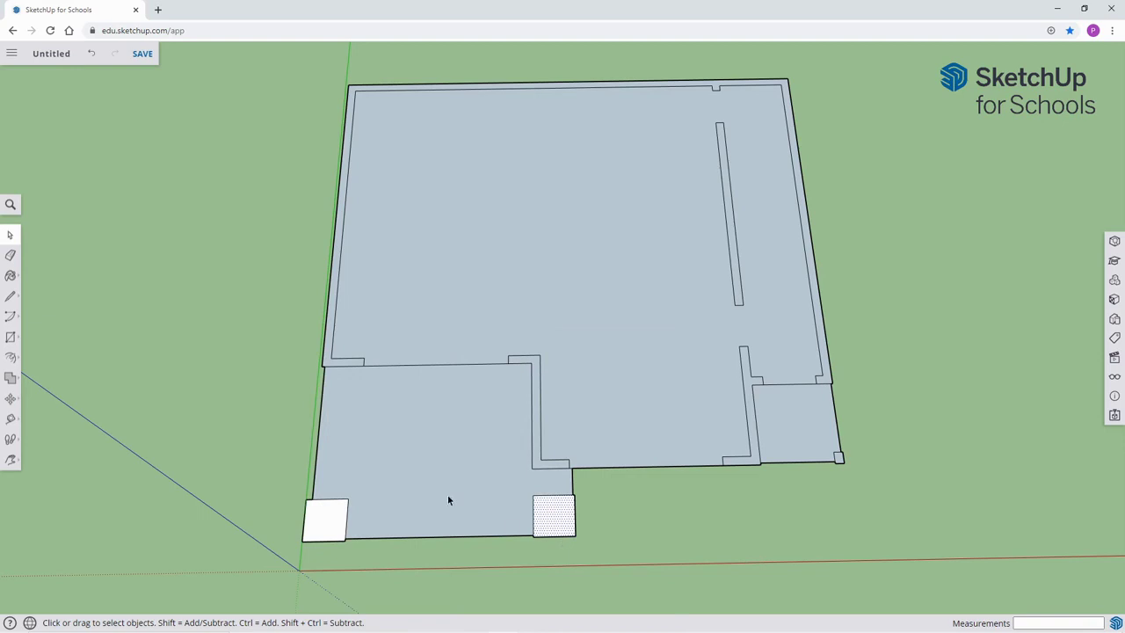
{"action": "right_click", "coordinate": [418, 429]}
{"action": "left_click", "coordinate": [452, 539]}
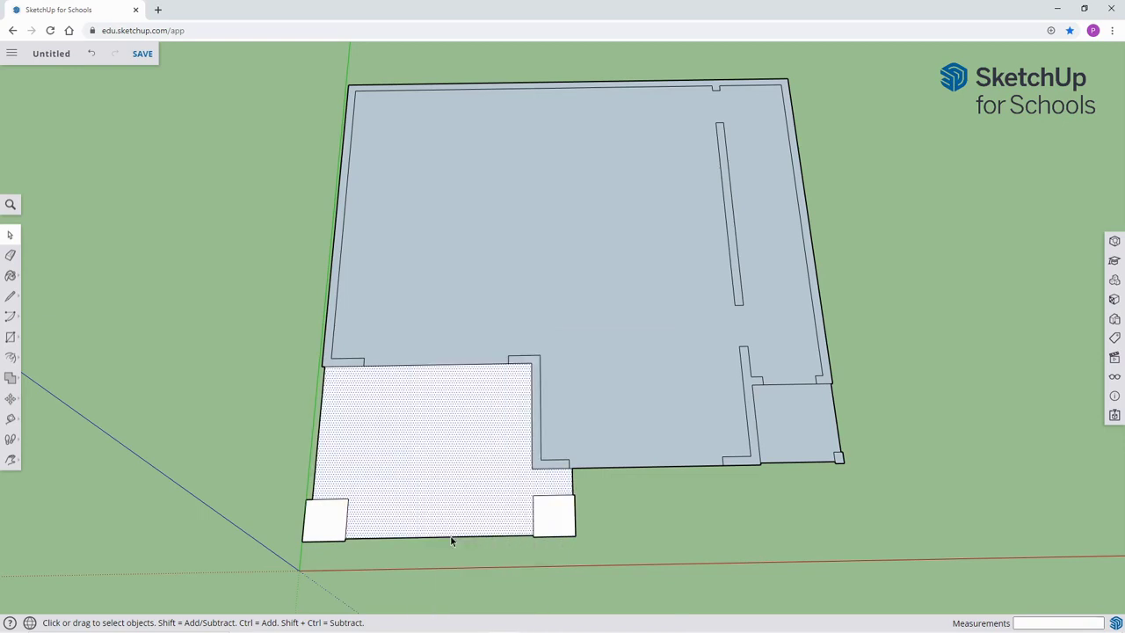
Reverse the faces of the outer perimeter wall, the L-shaped wall beside the front area and the wall beside the porch.
{"action": "right_click", "coordinate": [345, 365]}
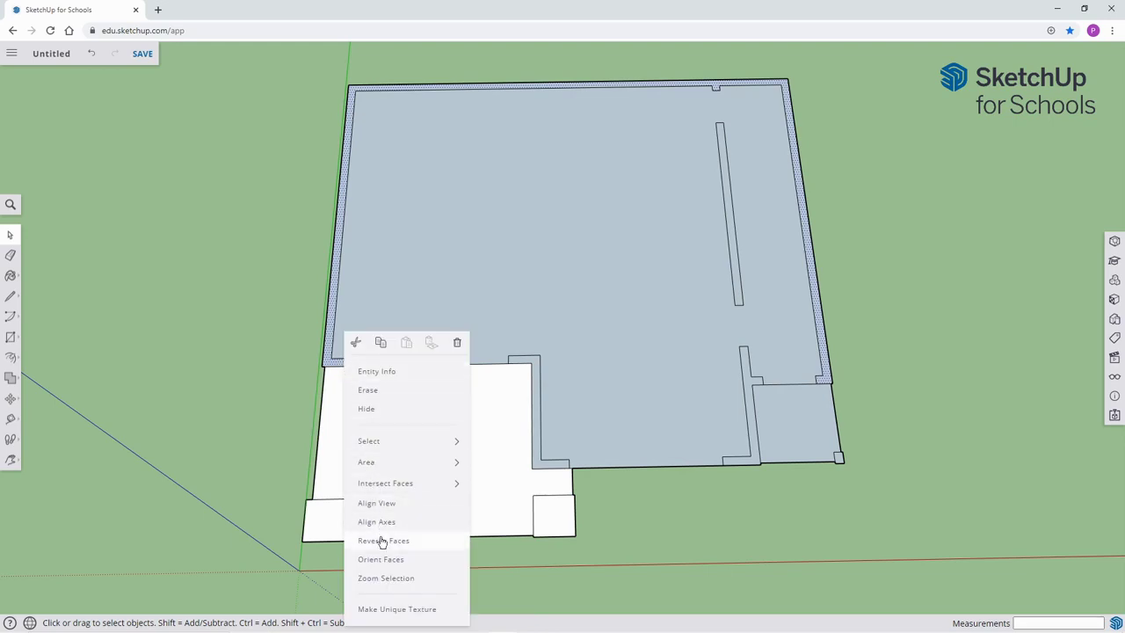
{"action": "left_click", "coordinate": [382, 540]}
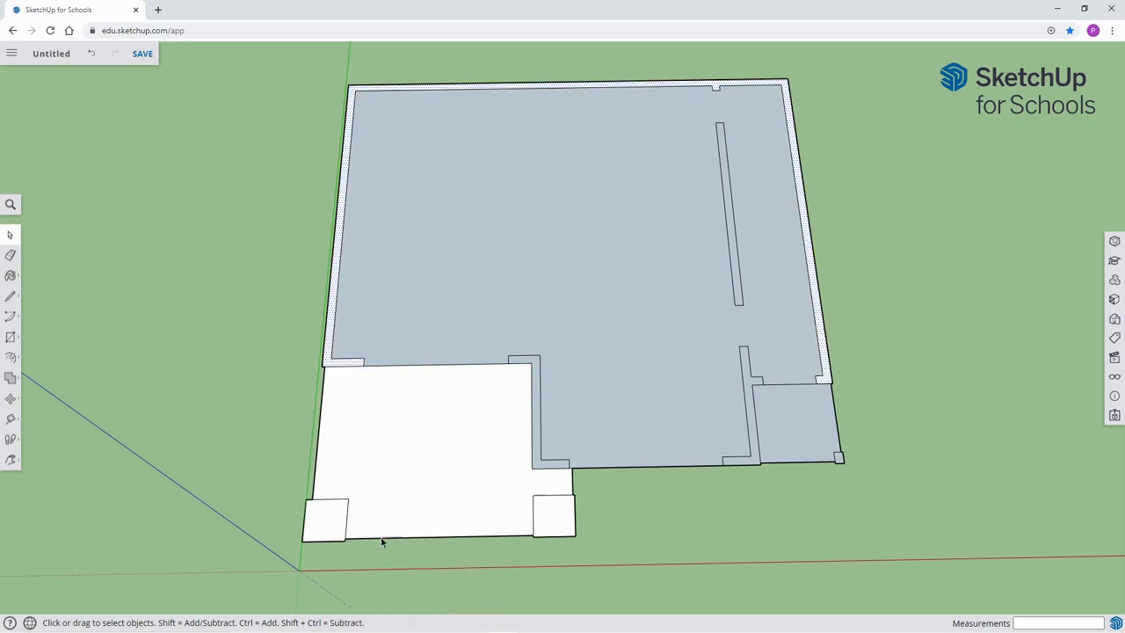
{"action": "right_click", "coordinate": [536, 395]}
{"action": "left_click", "coordinate": [563, 539]}
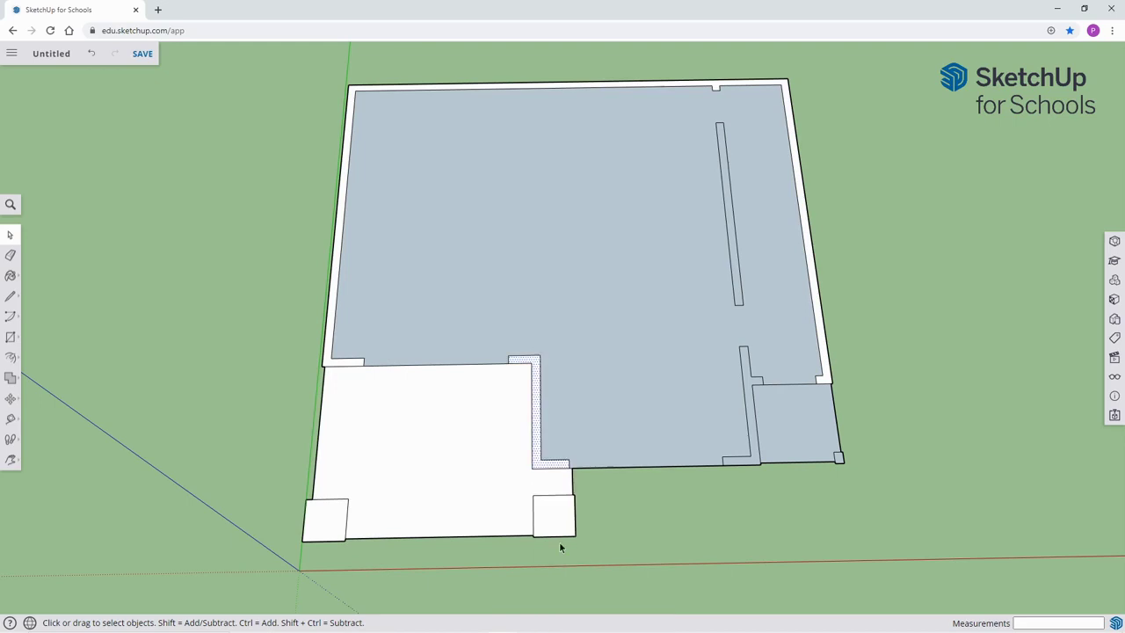
{"action": "right_click", "coordinate": [750, 413]}
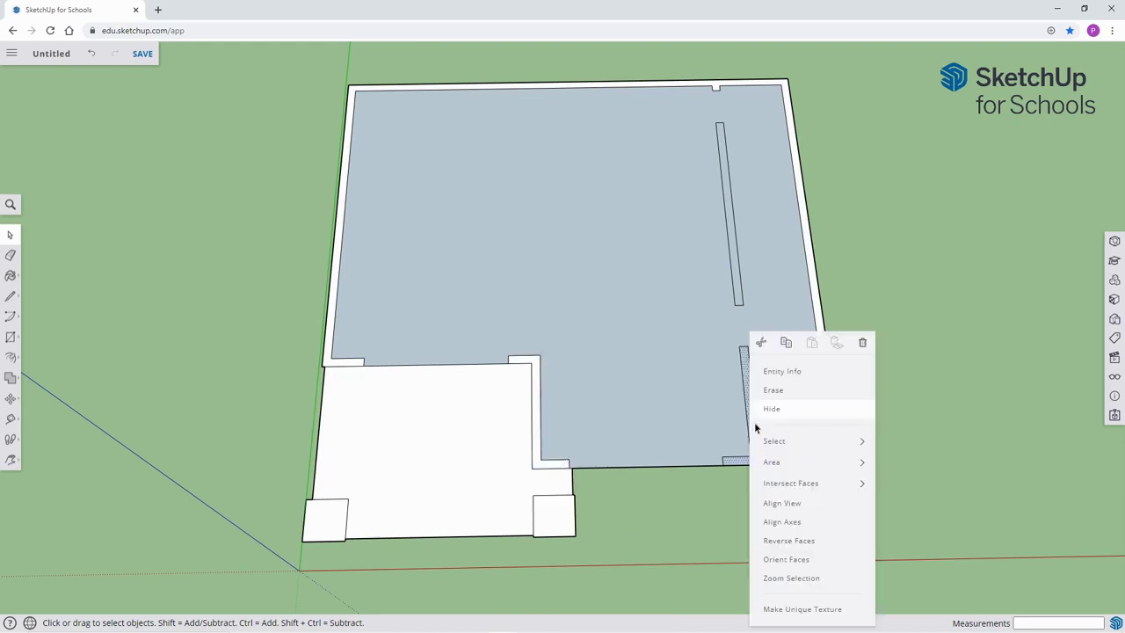
{"action": "left_click", "coordinate": [769, 539]}
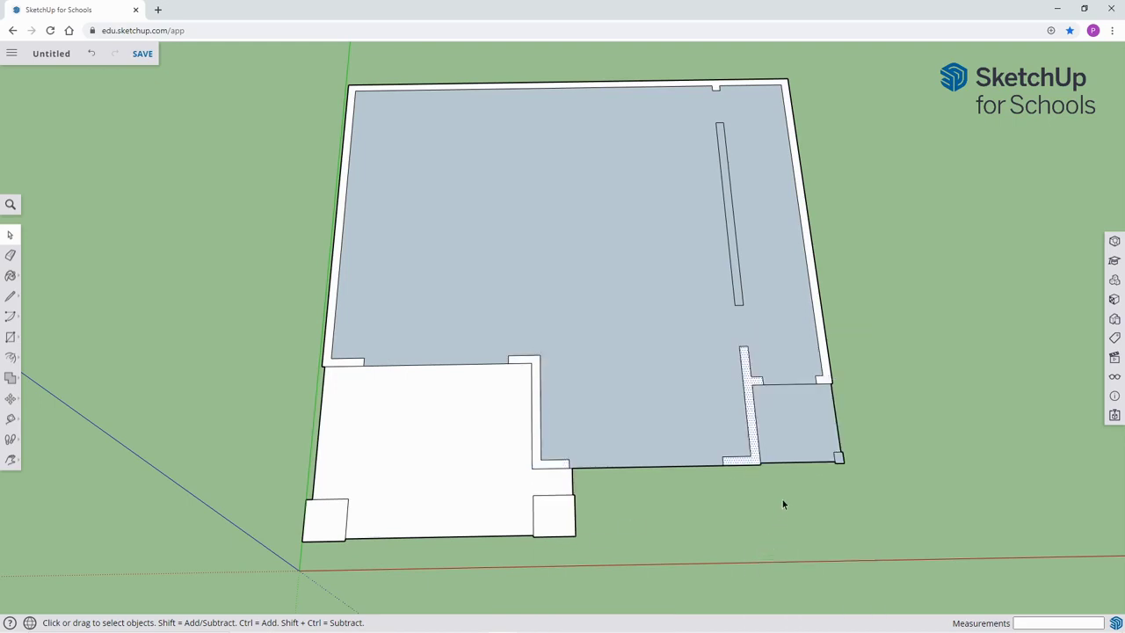
Reverse the faces of the small porch floor and its corner post.
{"action": "right_click", "coordinate": [792, 416]}
{"action": "left_click", "coordinate": [818, 541]}
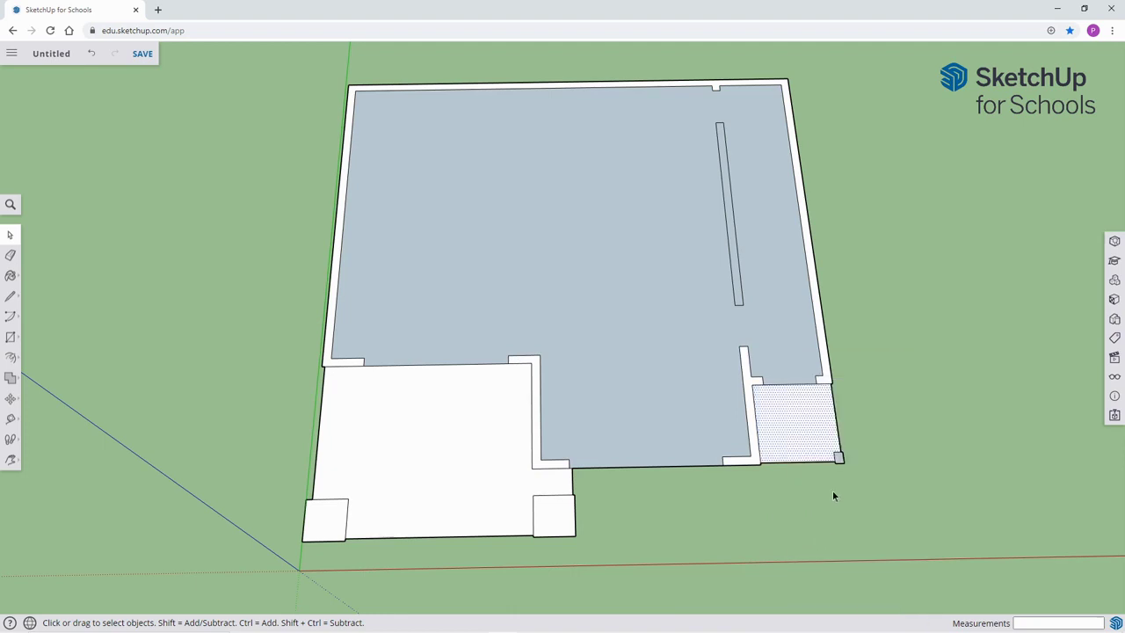
{"action": "right_click", "coordinate": [838, 459]}
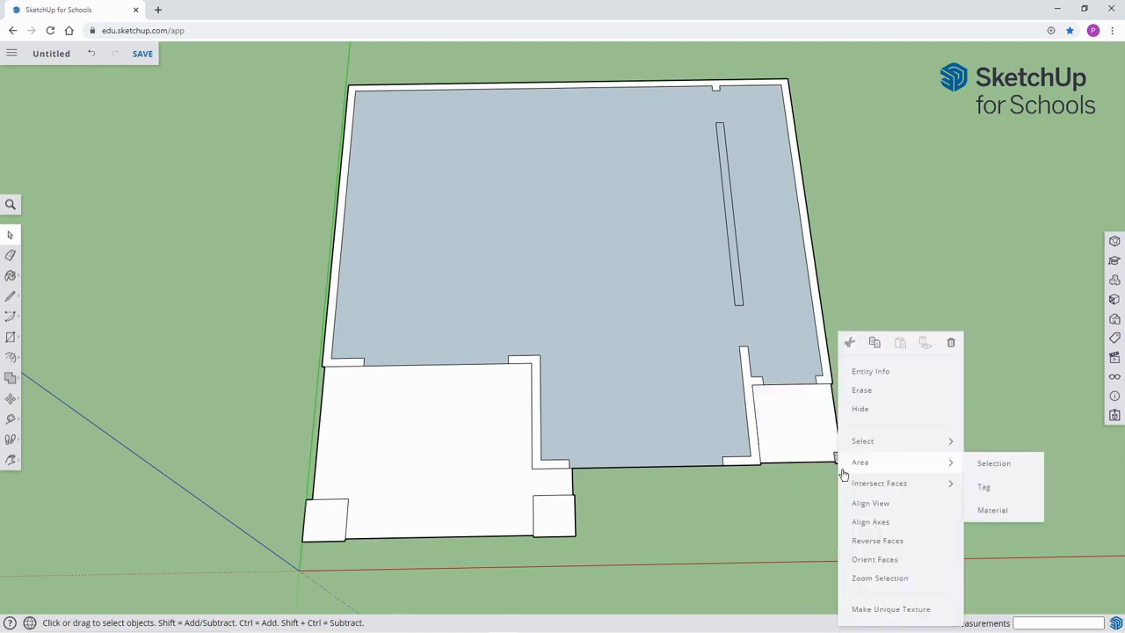
{"action": "left_click", "coordinate": [850, 537]}
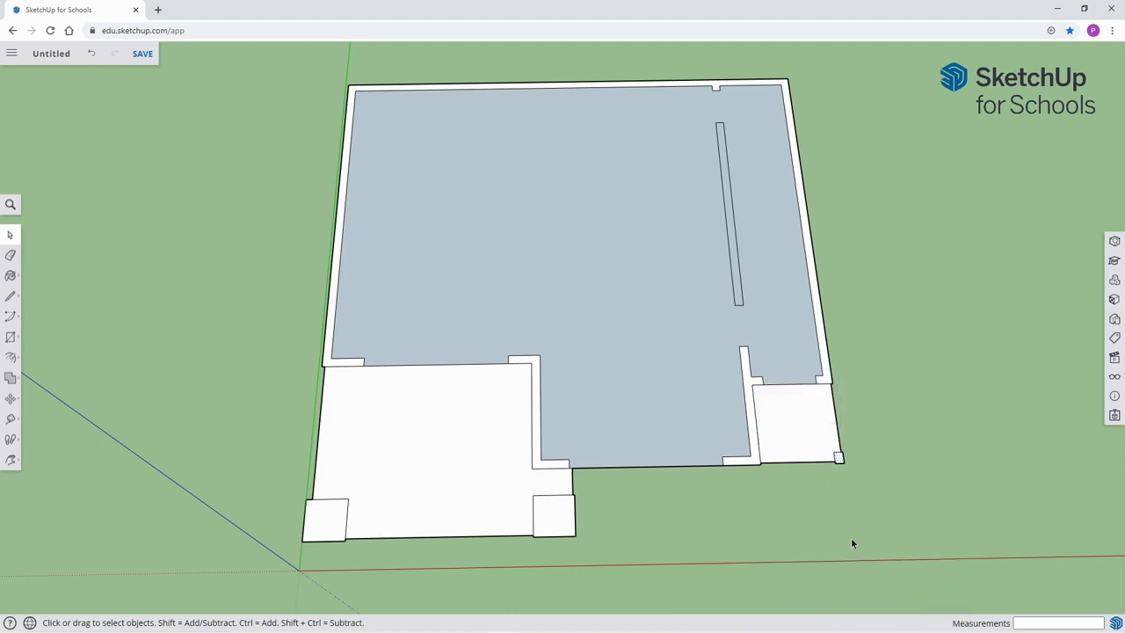
Reverse the faces of the long freestanding partition and the main interior floor, and clear the selection.
{"action": "right_click", "coordinate": [733, 263]}
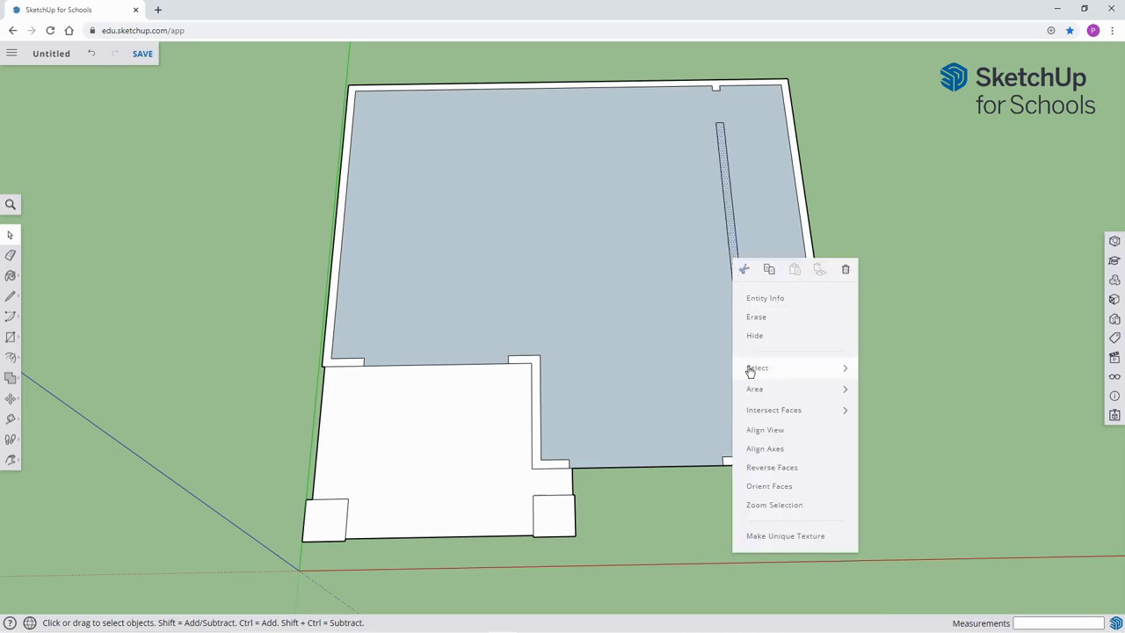
{"action": "left_click", "coordinate": [765, 467]}
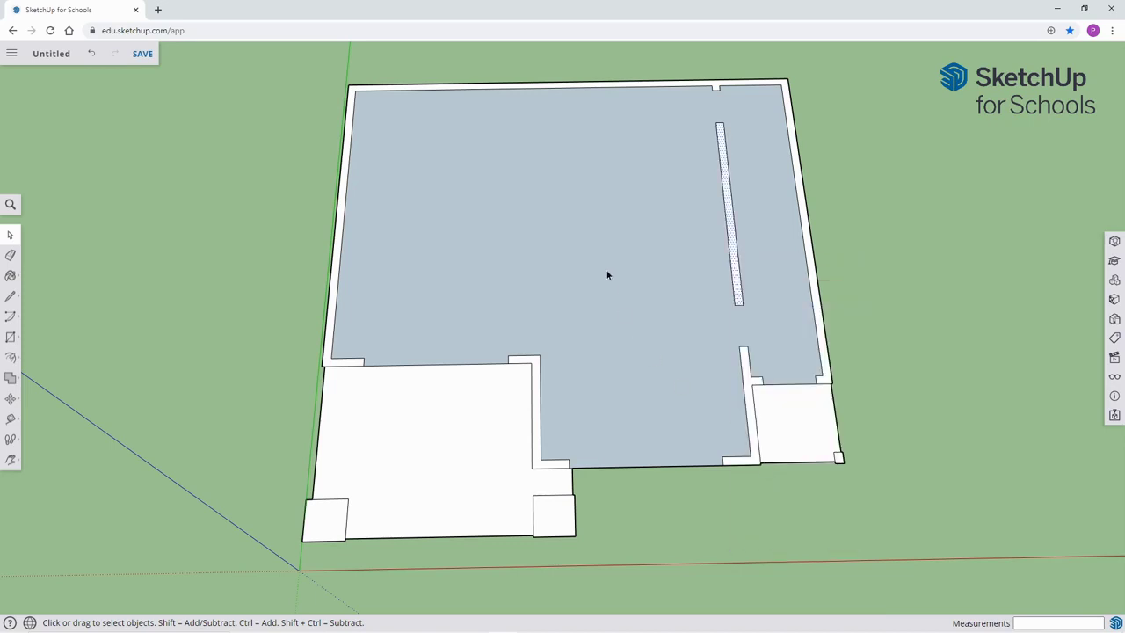
{"action": "right_click", "coordinate": [598, 210]}
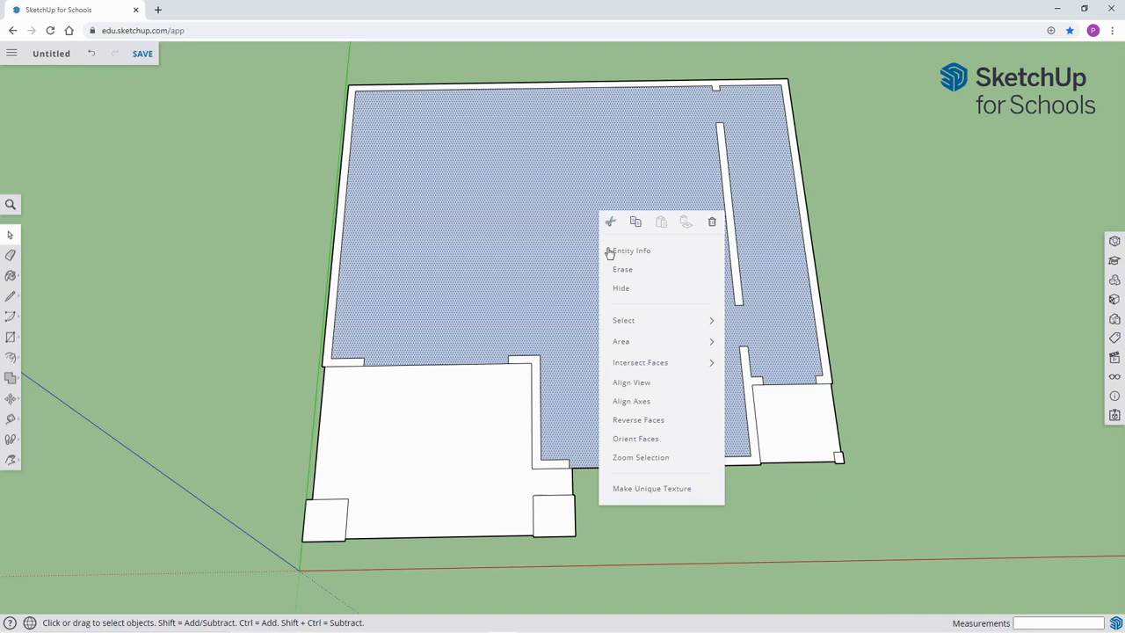
{"action": "left_click", "coordinate": [654, 419]}
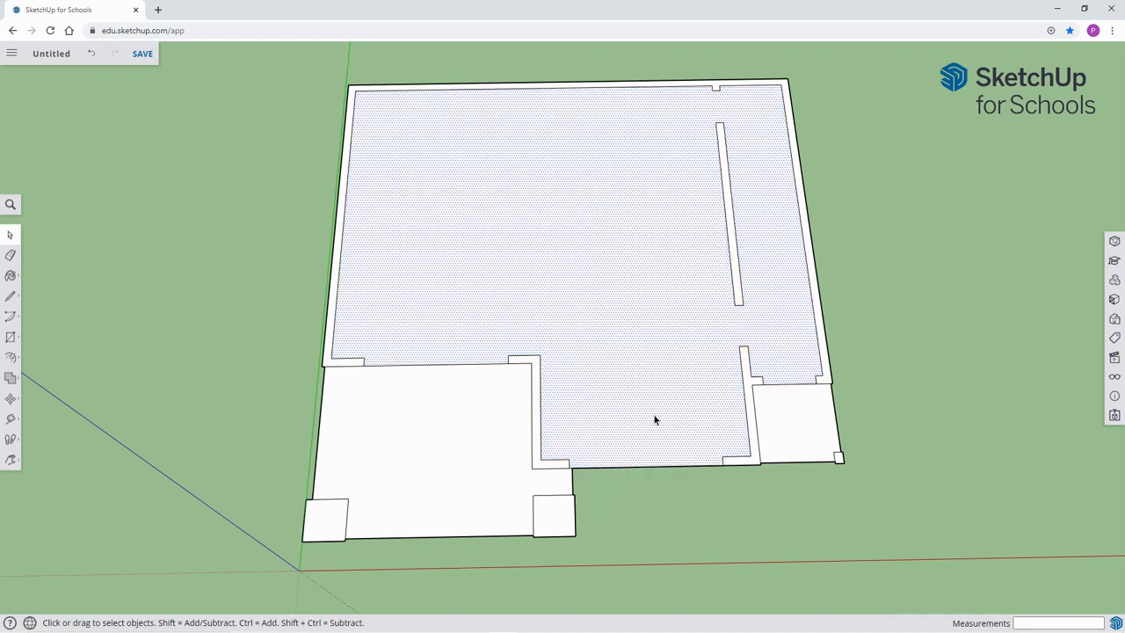
{"action": "left_click", "coordinate": [862, 263]}
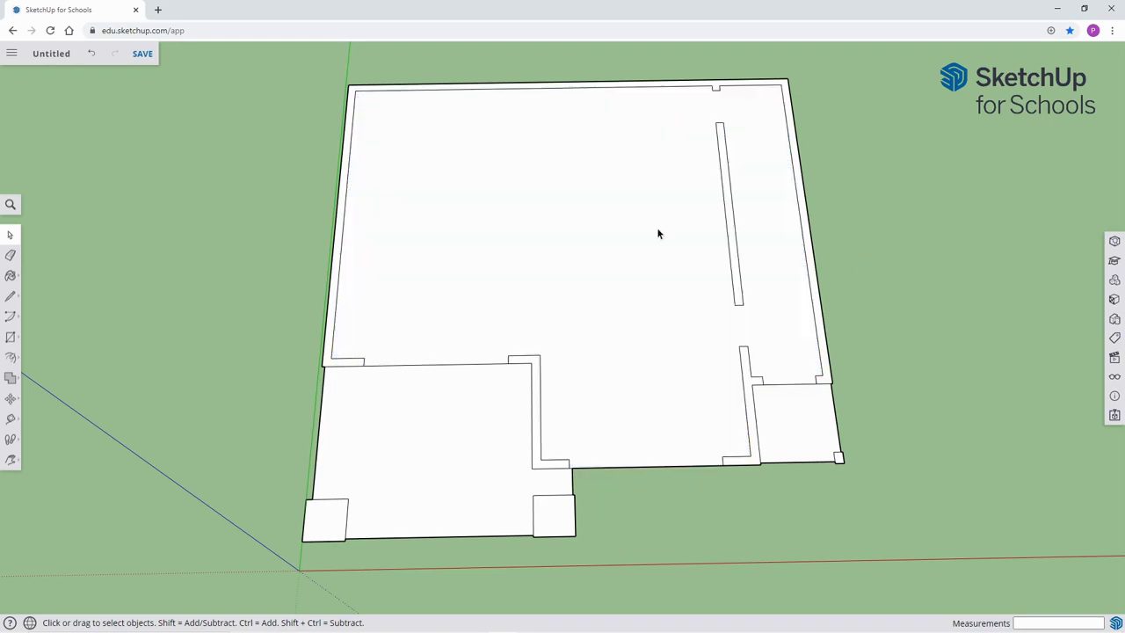
Draw a line from the long partition's side, just inside its back end, straight across to the outer side wall.
{"action": "key", "text": "h"}
{"action": "left_click_drag", "start_coordinate": [698, 168], "coordinate": [544, 316]}
{"action": "scroll", "coordinate": [572, 313], "scroll_direction": "up", "scroll_amount": 4}
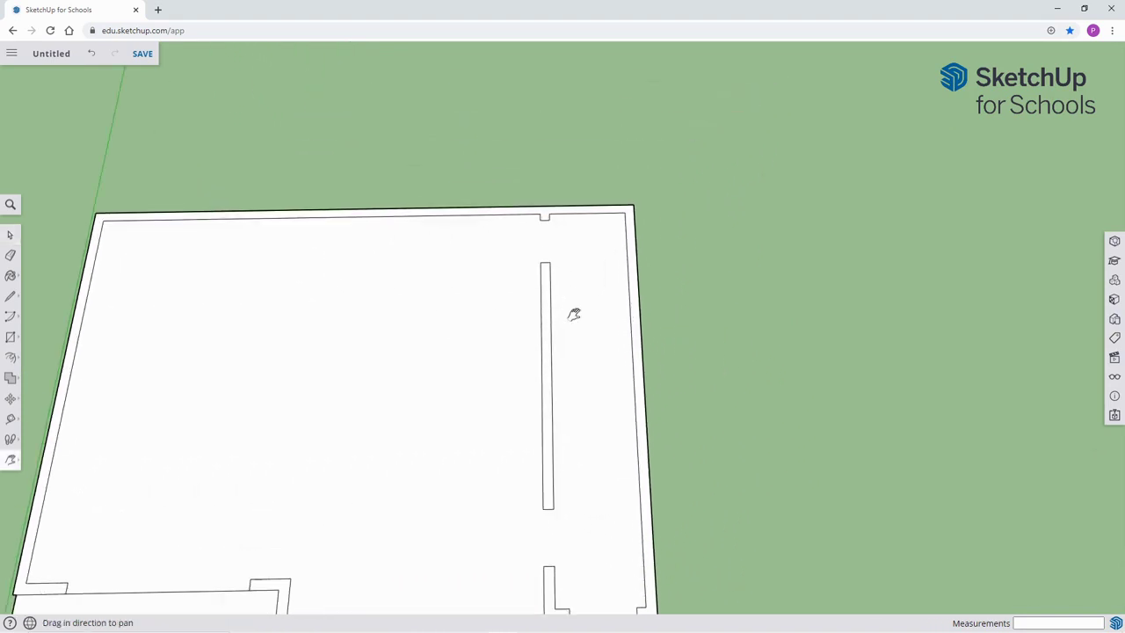
{"action": "key", "text": "l"}
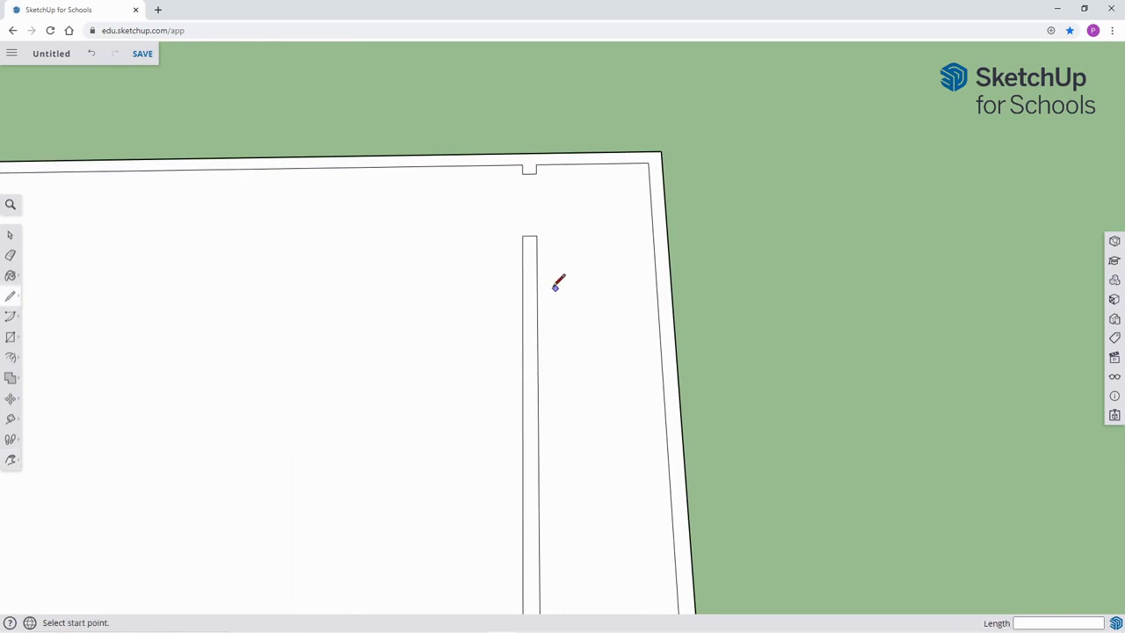
{"action": "left_click", "coordinate": [535, 253]}
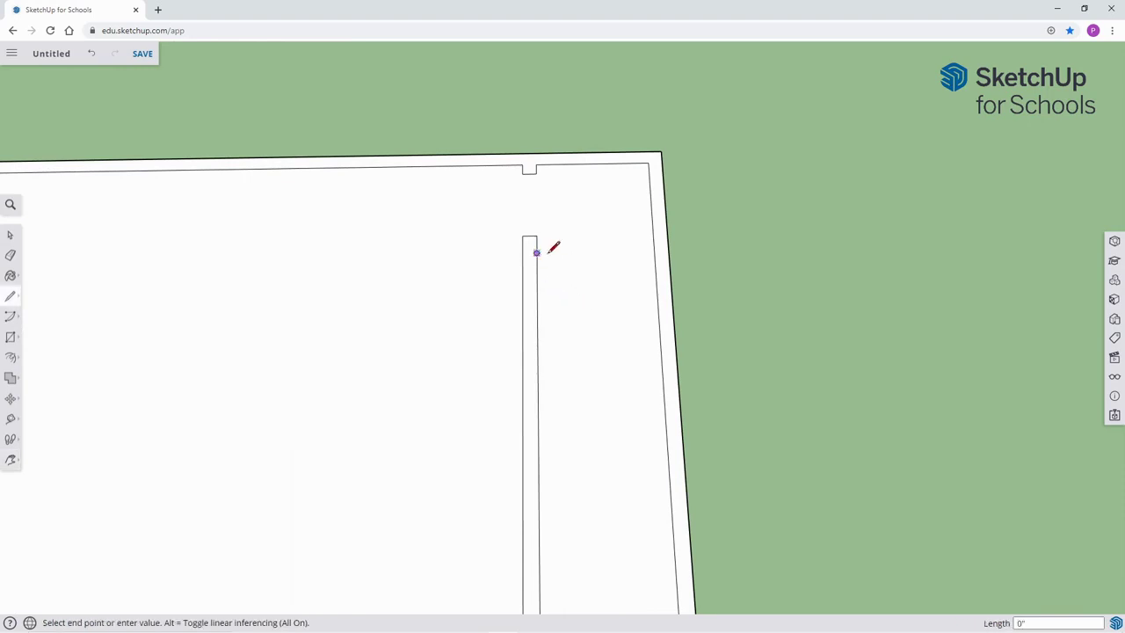
{"action": "left_click", "coordinate": [655, 251]}
Draw a line from the long partition's side, just inside its front end, straight across to the outer side wall.
{"action": "scroll", "coordinate": [595, 299], "scroll_direction": "down", "scroll_amount": 2}
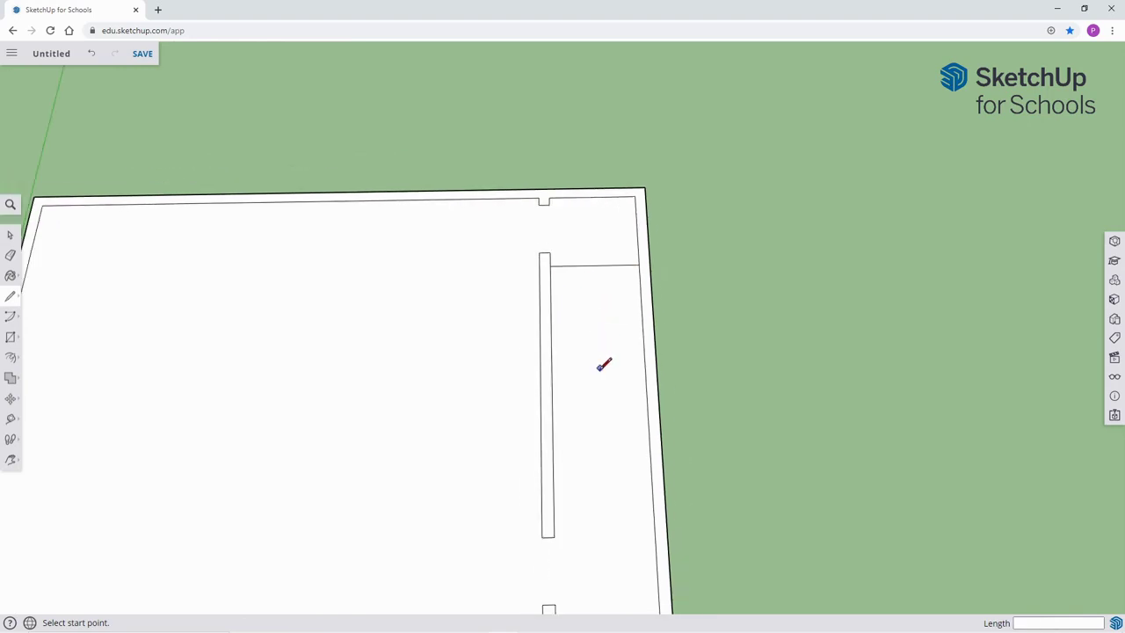
{"action": "key", "text": "h"}
{"action": "left_click_drag", "start_coordinate": [586, 460], "coordinate": [554, 330]}
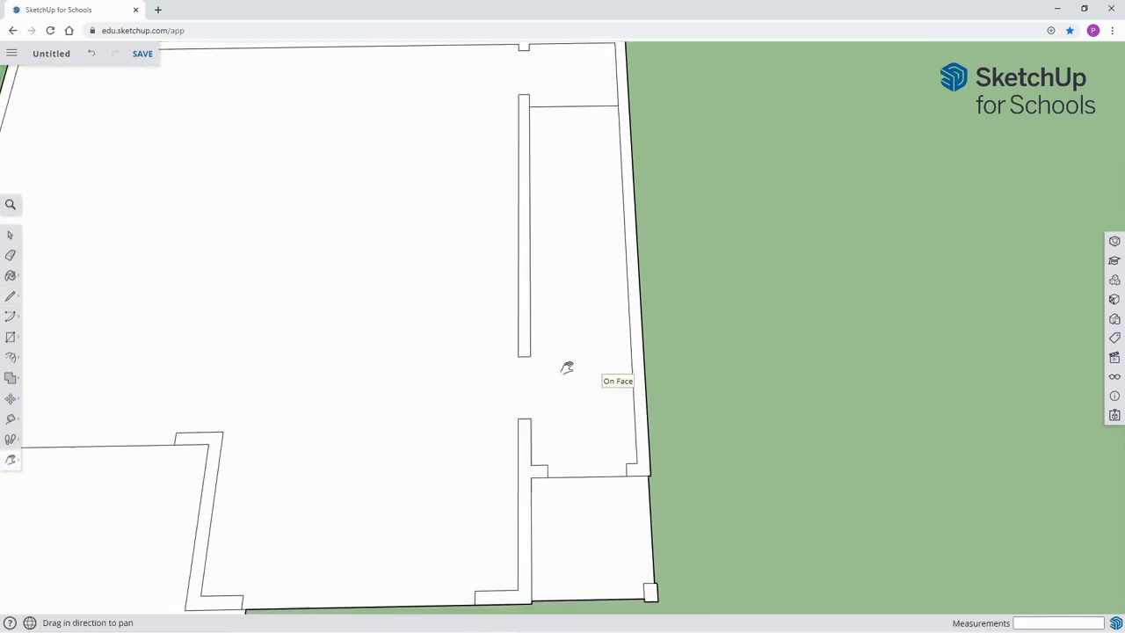
{"action": "scroll", "coordinate": [568, 331], "scroll_direction": "up", "scroll_amount": 3}
{"action": "key", "text": "l"}
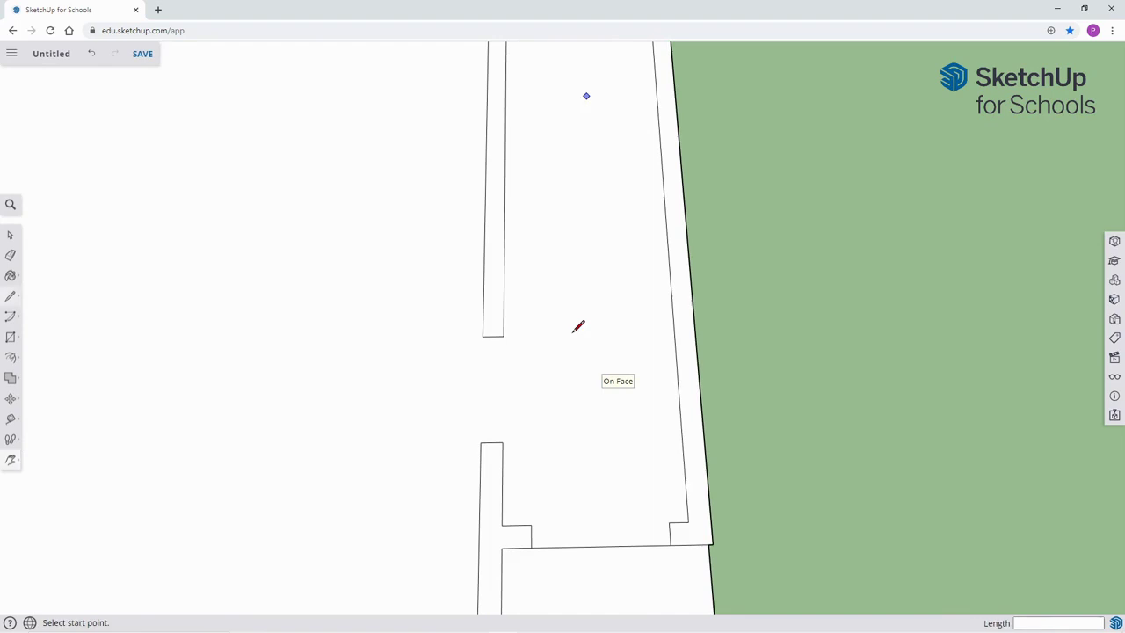
{"action": "left_click", "coordinate": [502, 325]}
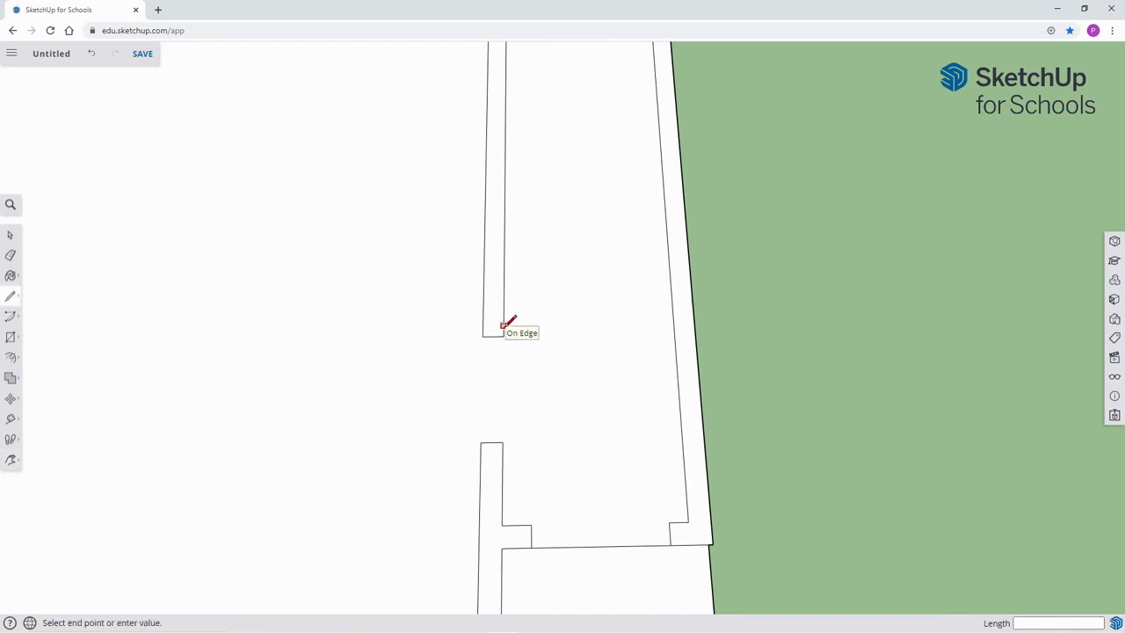
{"action": "left_click", "coordinate": [674, 323]}
Divide the long partition's side edge between the two cross lines into 15 equal segments.
{"action": "scroll", "coordinate": [572, 268], "scroll_direction": "down", "scroll_amount": 3}
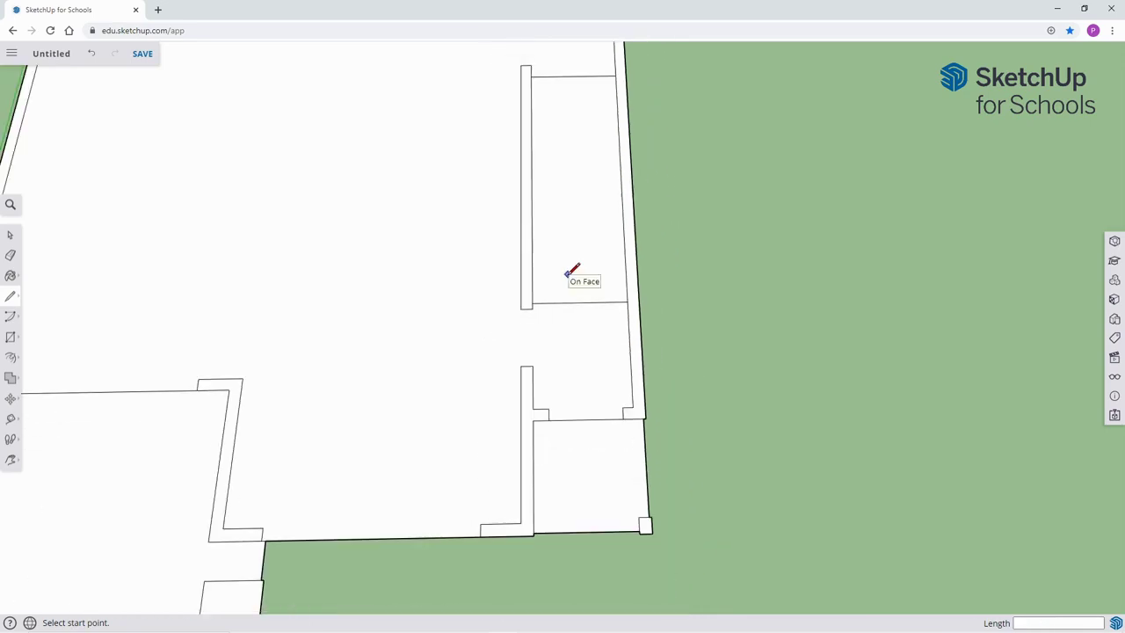
{"action": "key", "text": "space"}
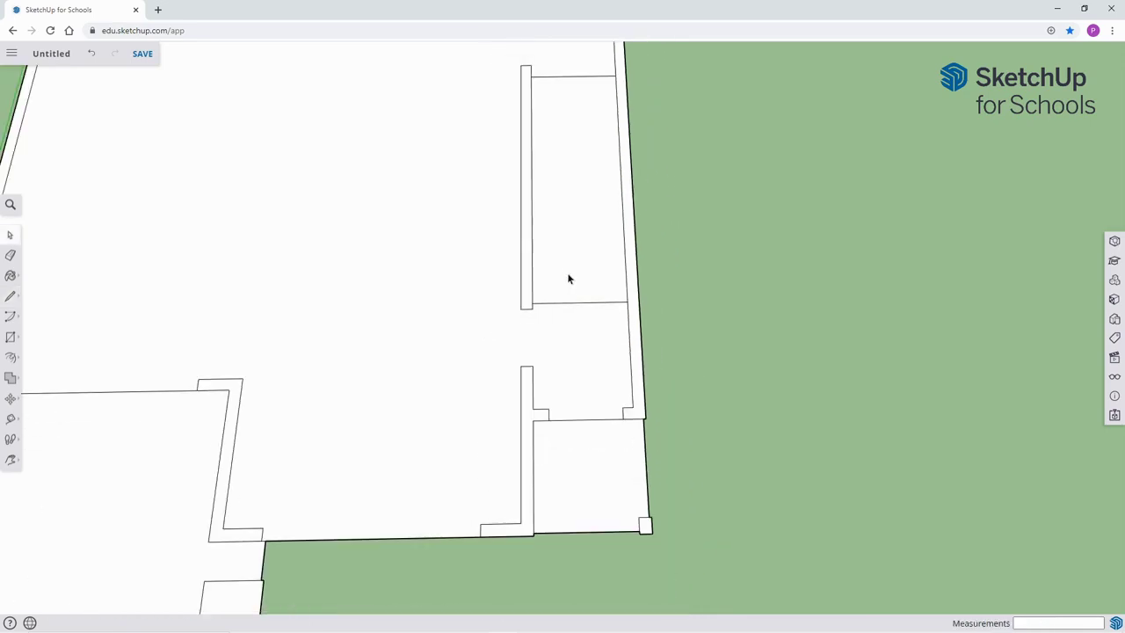
{"action": "left_click", "coordinate": [532, 197]}
{"action": "right_click", "coordinate": [532, 196]}
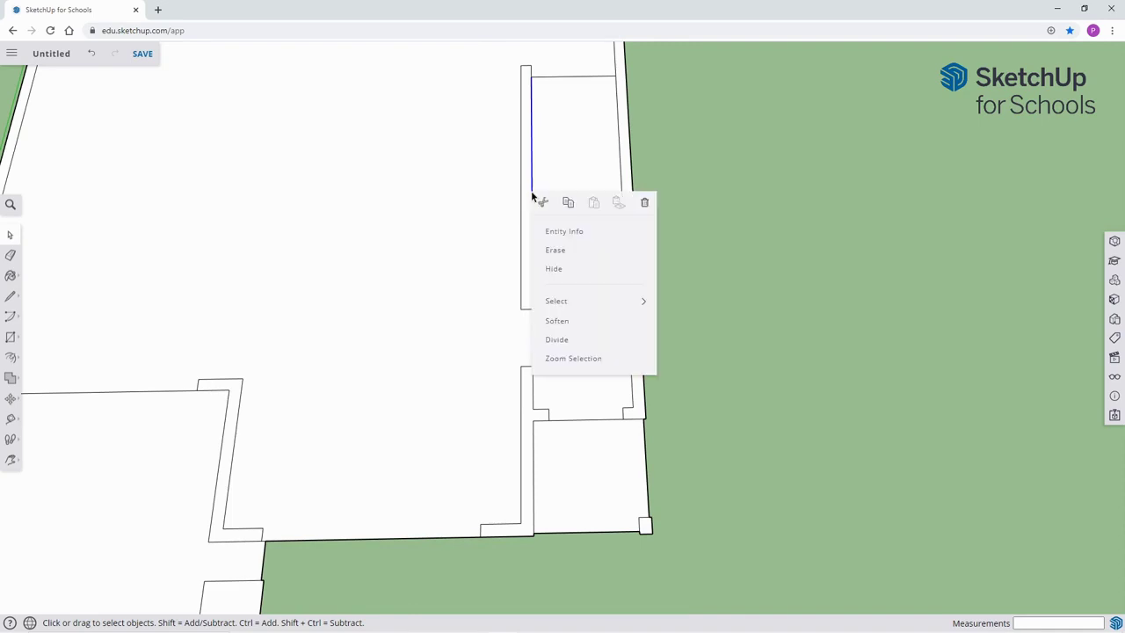
{"action": "left_click", "coordinate": [557, 339]}
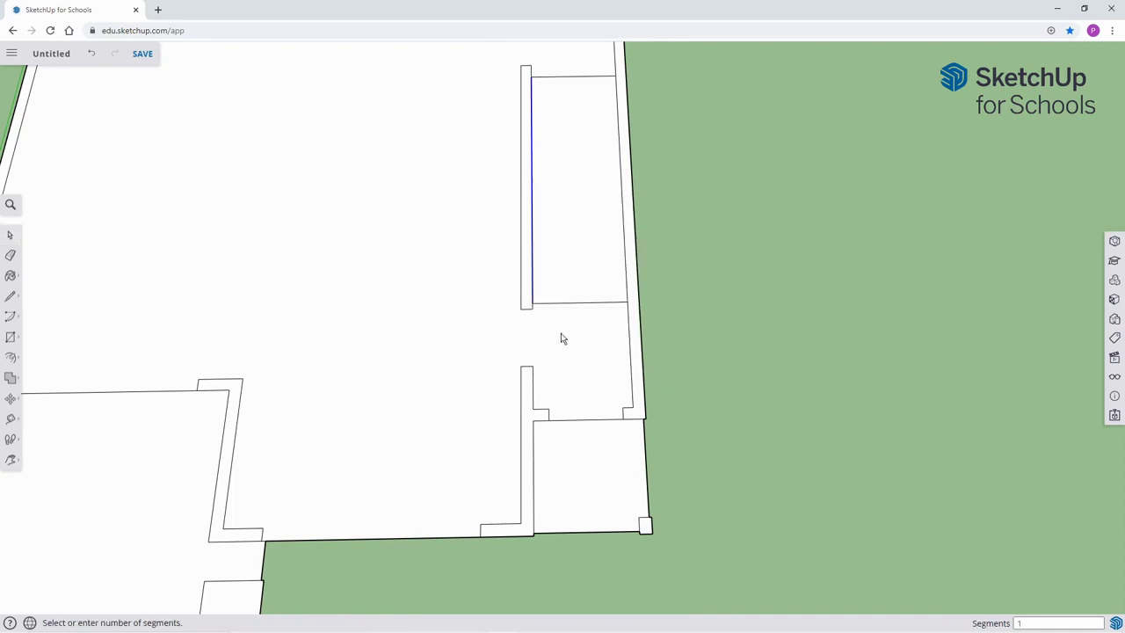
{"action": "left_click", "coordinate": [543, 272]}
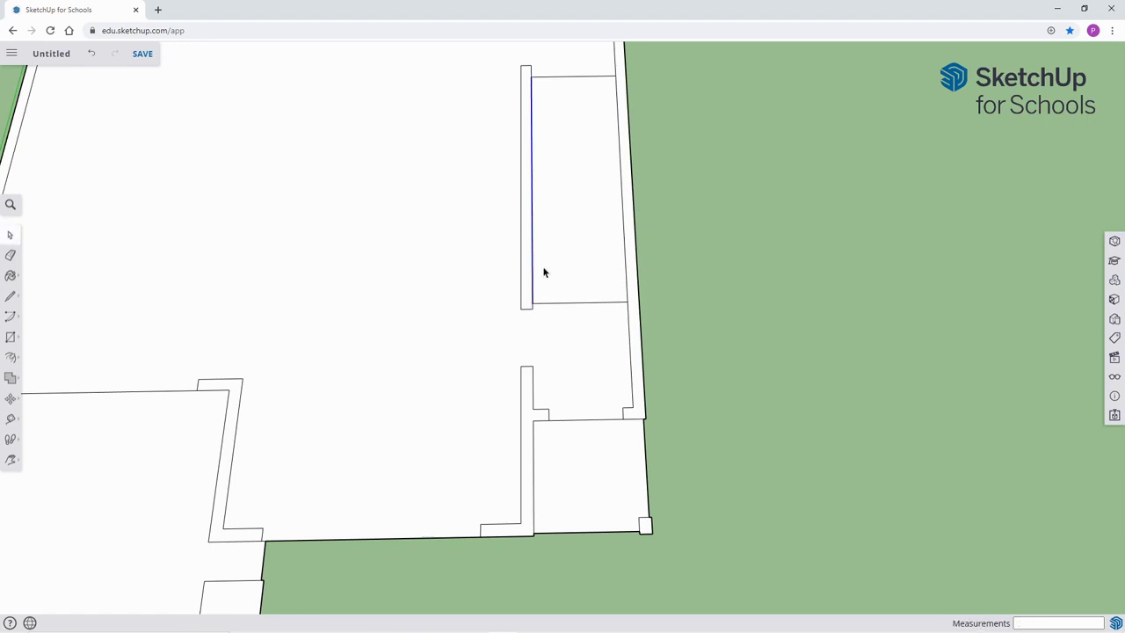
{"action": "left_click", "coordinate": [532, 172]}
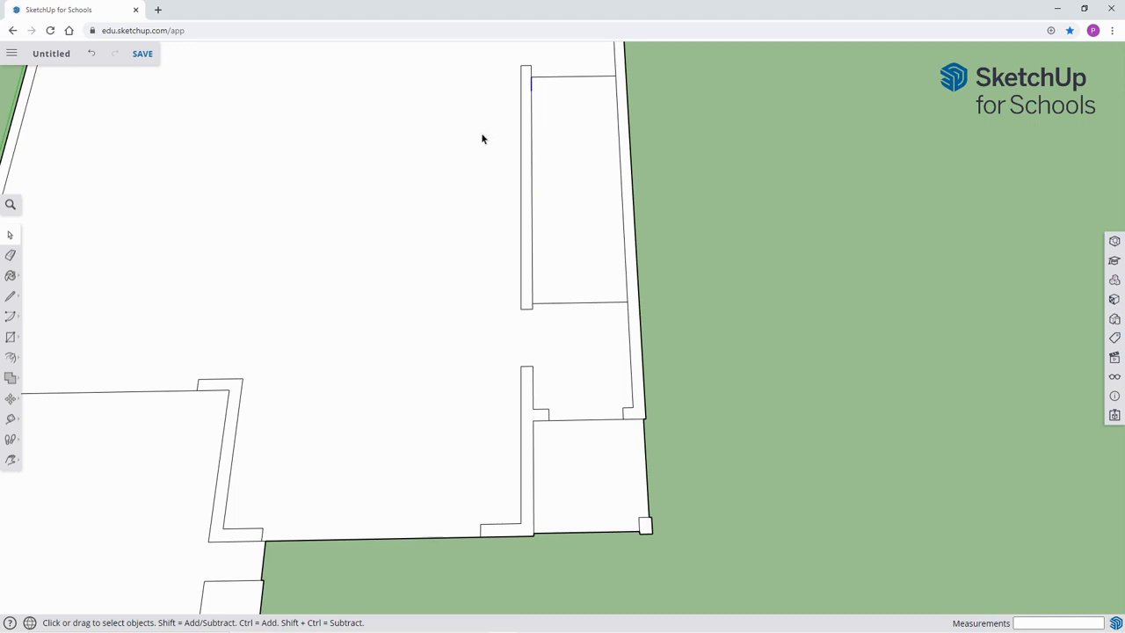
Draw the first three stair tread lines from the partition edge's back division points straight across to the outer side wall.
{"action": "key", "text": "l"}
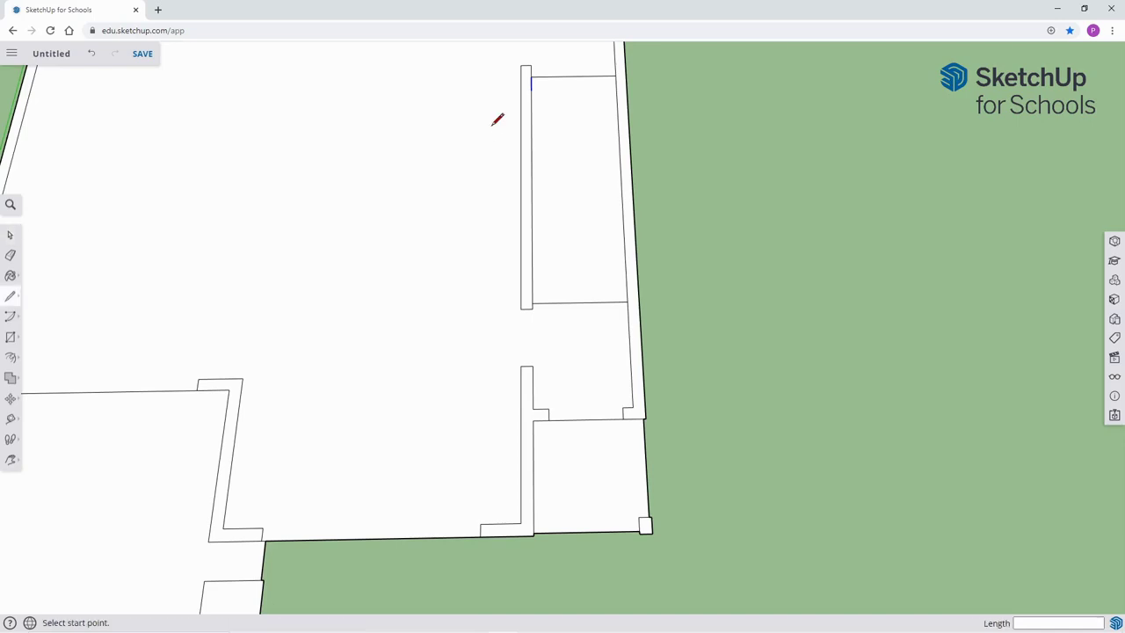
{"action": "left_click", "coordinate": [531, 90]}
{"action": "left_click", "coordinate": [615, 89]}
{"action": "left_click", "coordinate": [531, 103]}
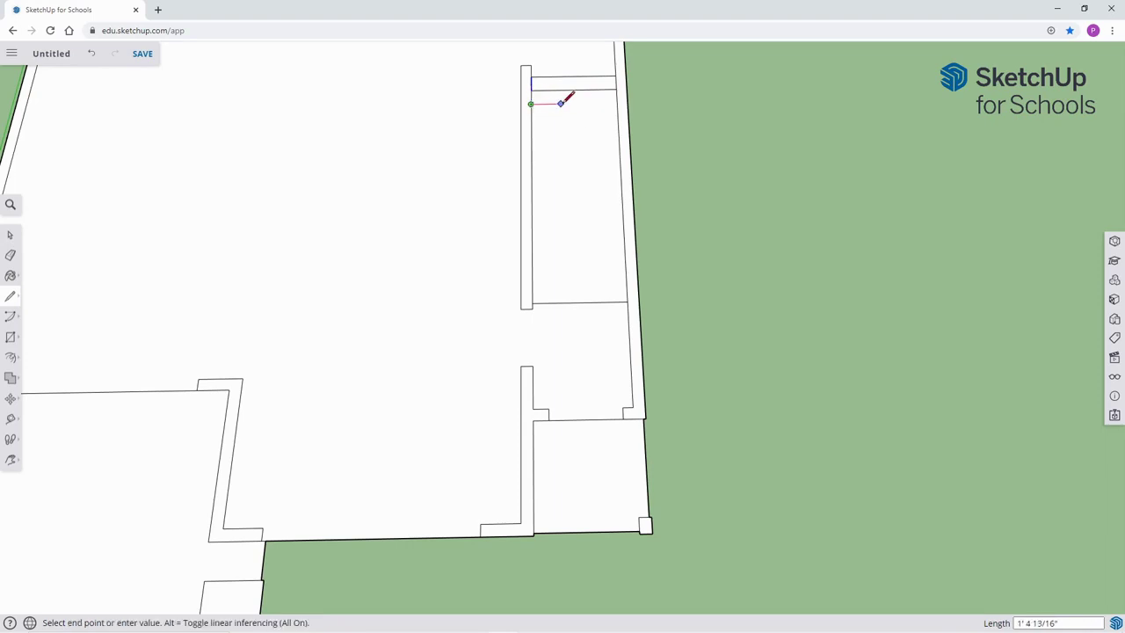
{"action": "left_click", "coordinate": [616, 102]}
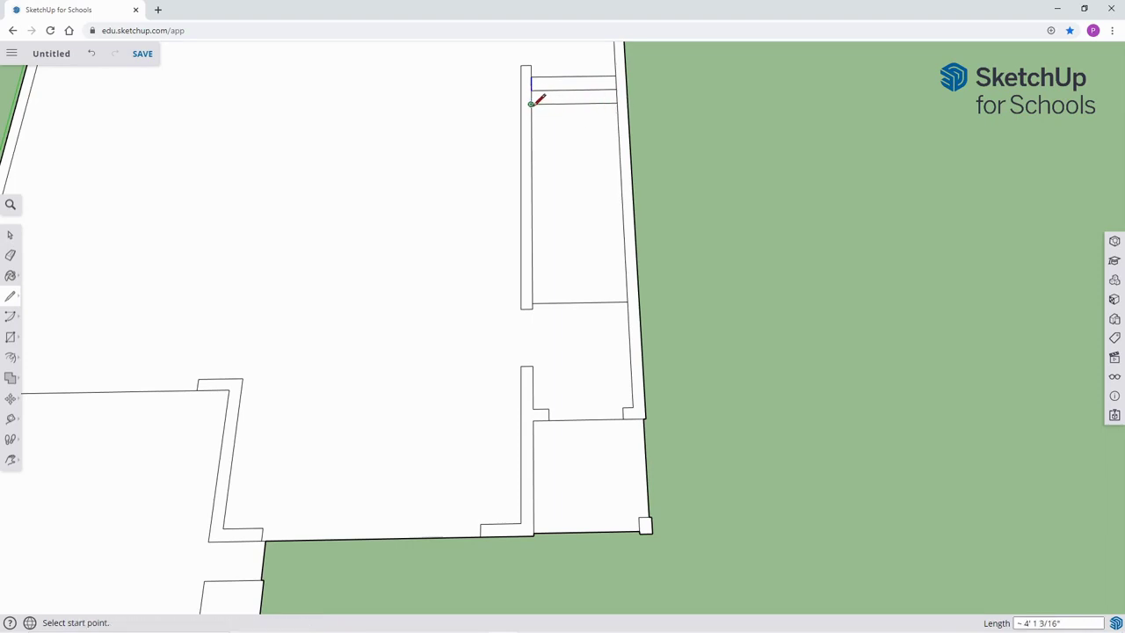
{"action": "left_click", "coordinate": [531, 116]}
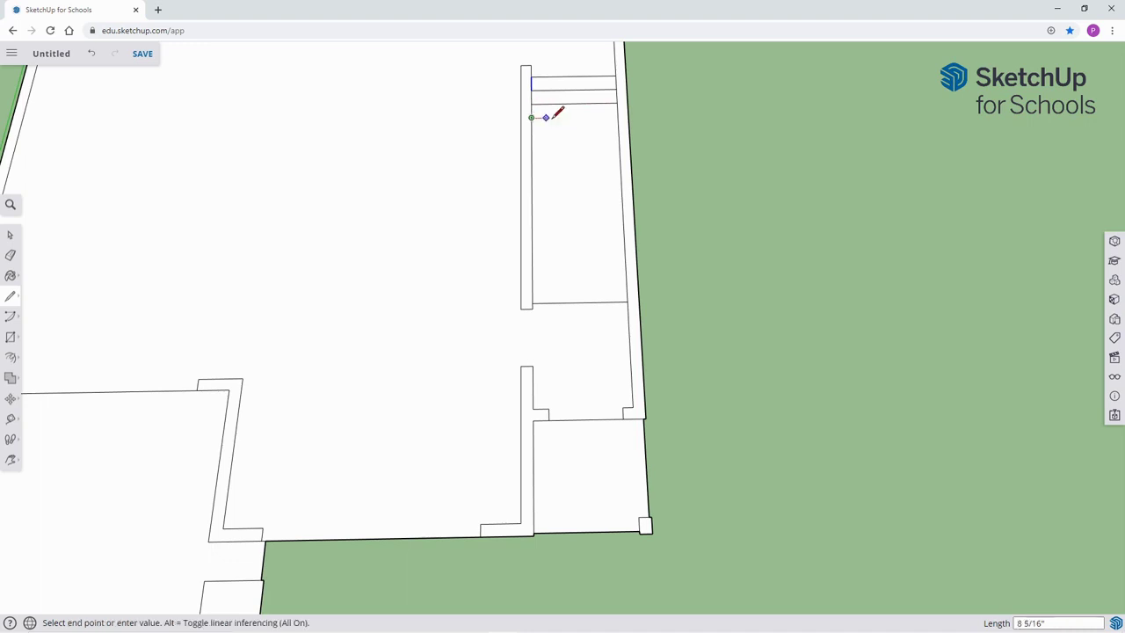
{"action": "left_click", "coordinate": [617, 116]}
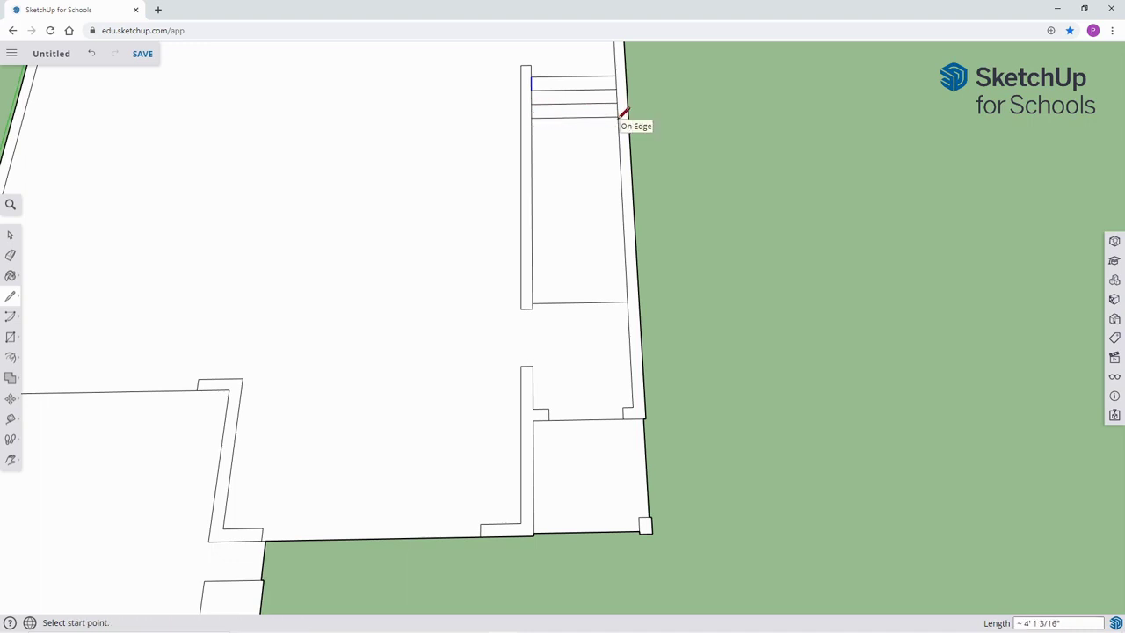
Draw the fourth to seventh tread lines from the partition's next division points across to the outer side wall.
{"action": "left_click", "coordinate": [530, 132]}
{"action": "left_click", "coordinate": [618, 130]}
{"action": "left_click", "coordinate": [531, 146]}
{"action": "left_click", "coordinate": [619, 145]}
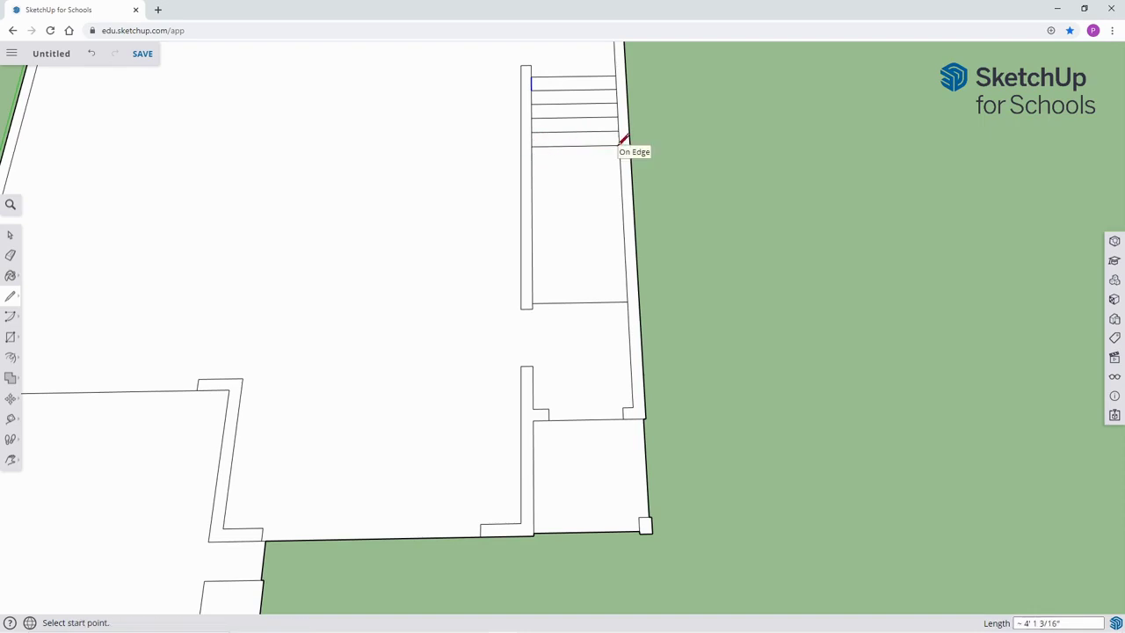
{"action": "left_click", "coordinate": [530, 161]}
{"action": "left_click", "coordinate": [621, 160]}
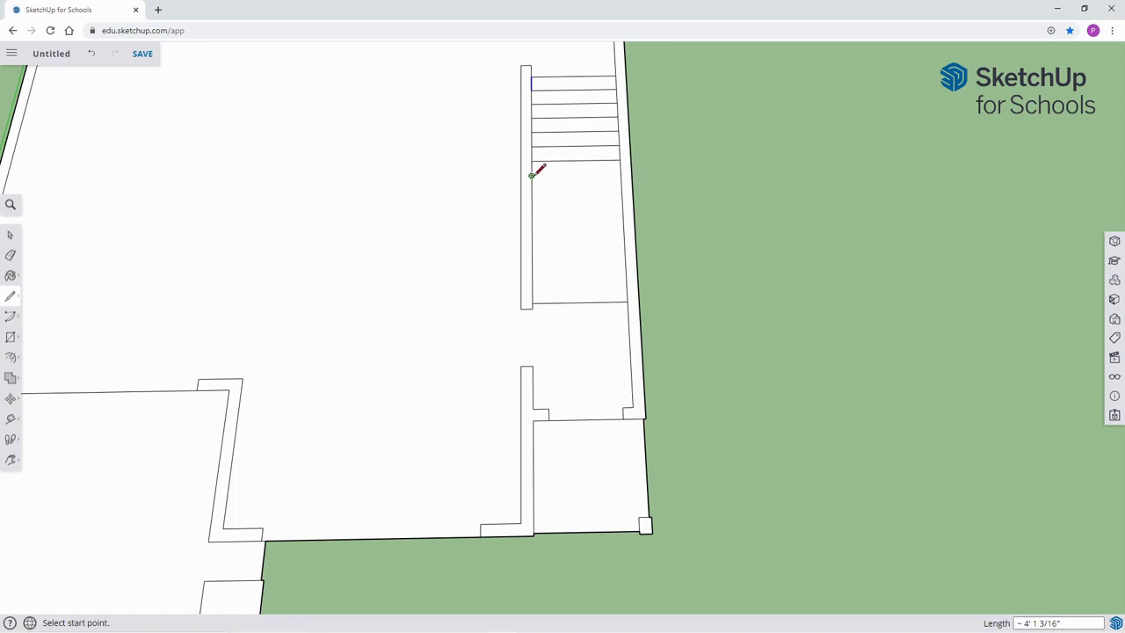
{"action": "left_click", "coordinate": [530, 175]}
{"action": "left_click", "coordinate": [622, 175]}
Draw the eighth, ninth and tenth tread lines from their division points on the partition to the outer side wall.
{"action": "left_click", "coordinate": [532, 175]}
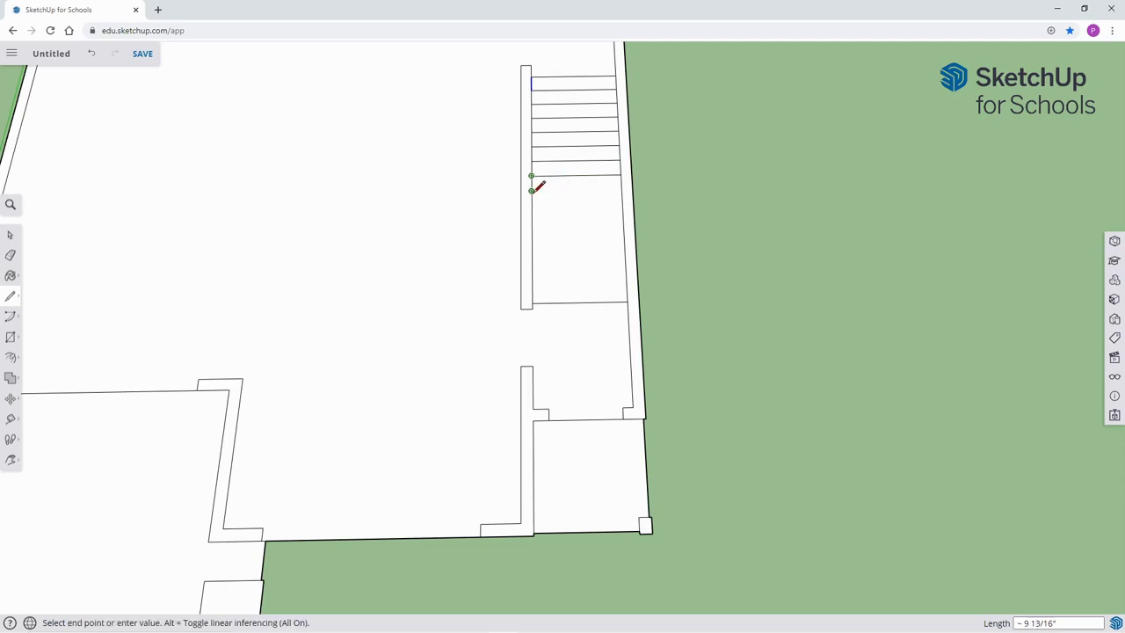
{"action": "left_click", "coordinate": [533, 191]}
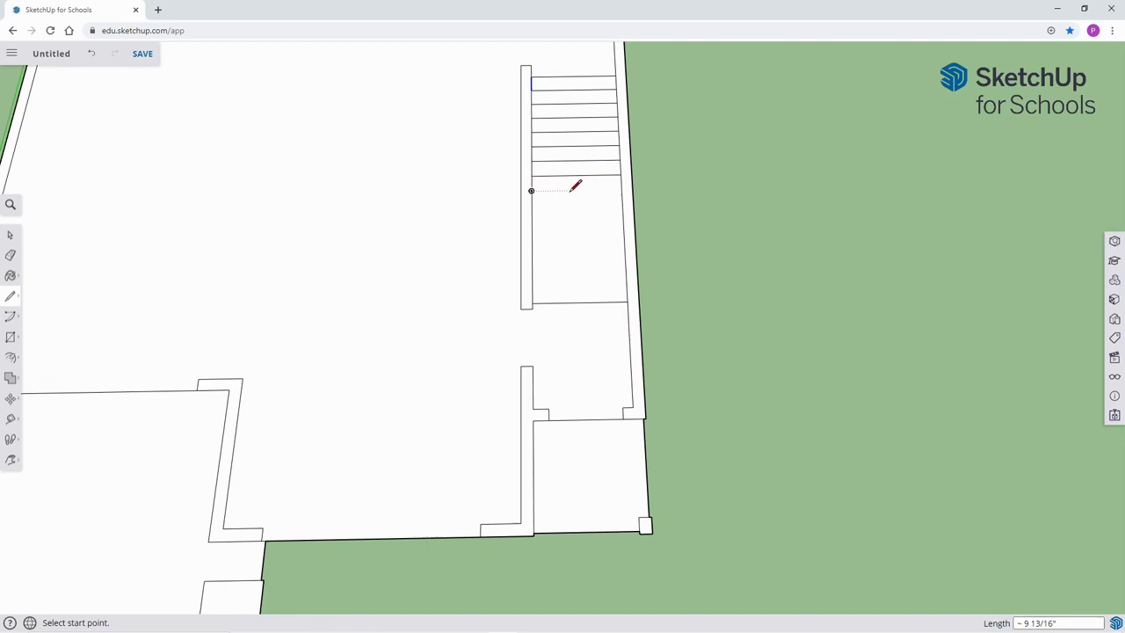
{"action": "left_click", "coordinate": [530, 189]}
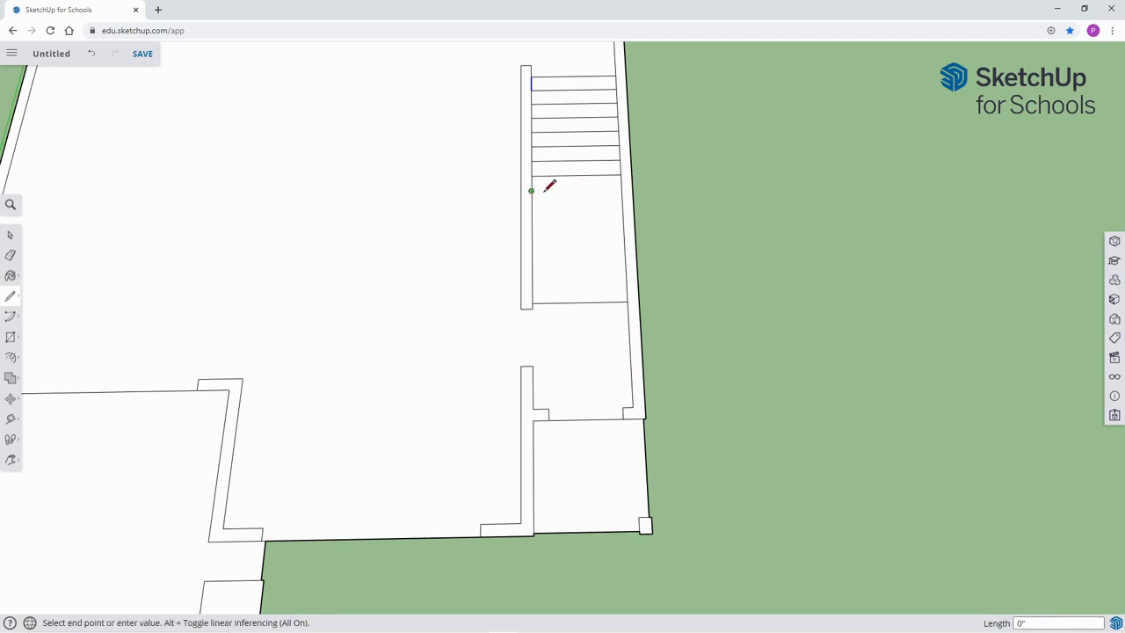
{"action": "left_click", "coordinate": [625, 190]}
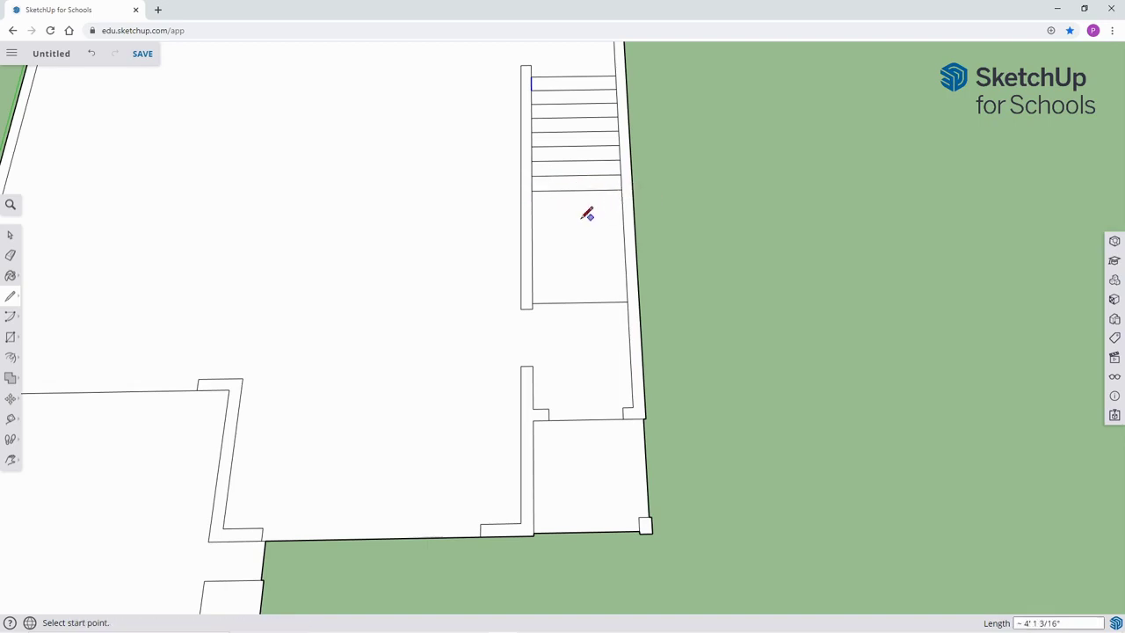
{"action": "left_click", "coordinate": [531, 206]}
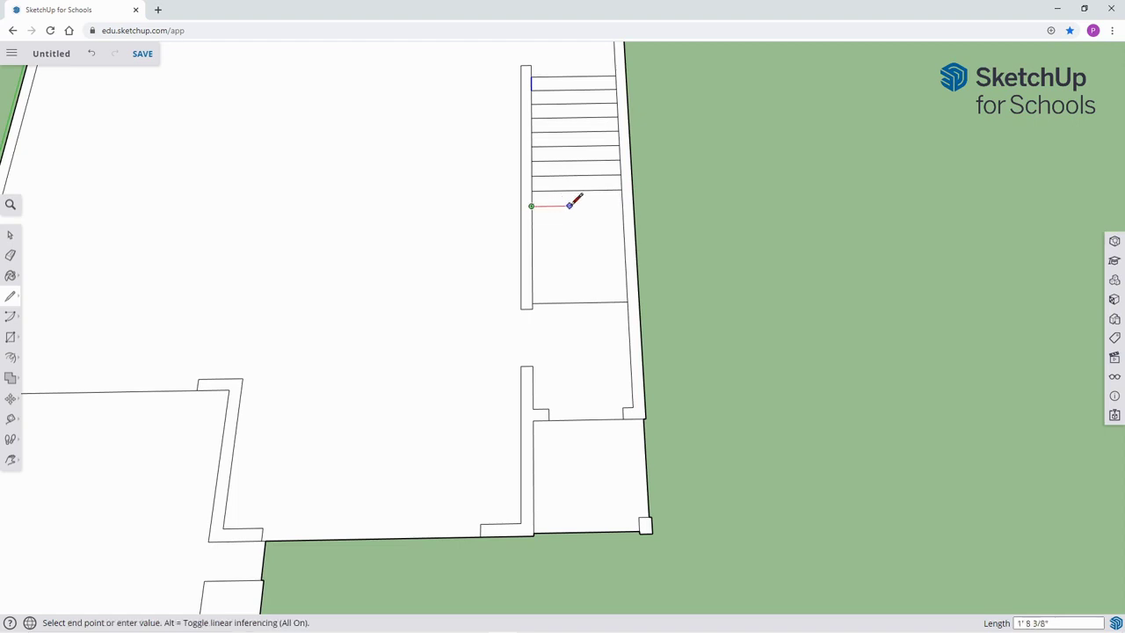
{"action": "left_click", "coordinate": [622, 205]}
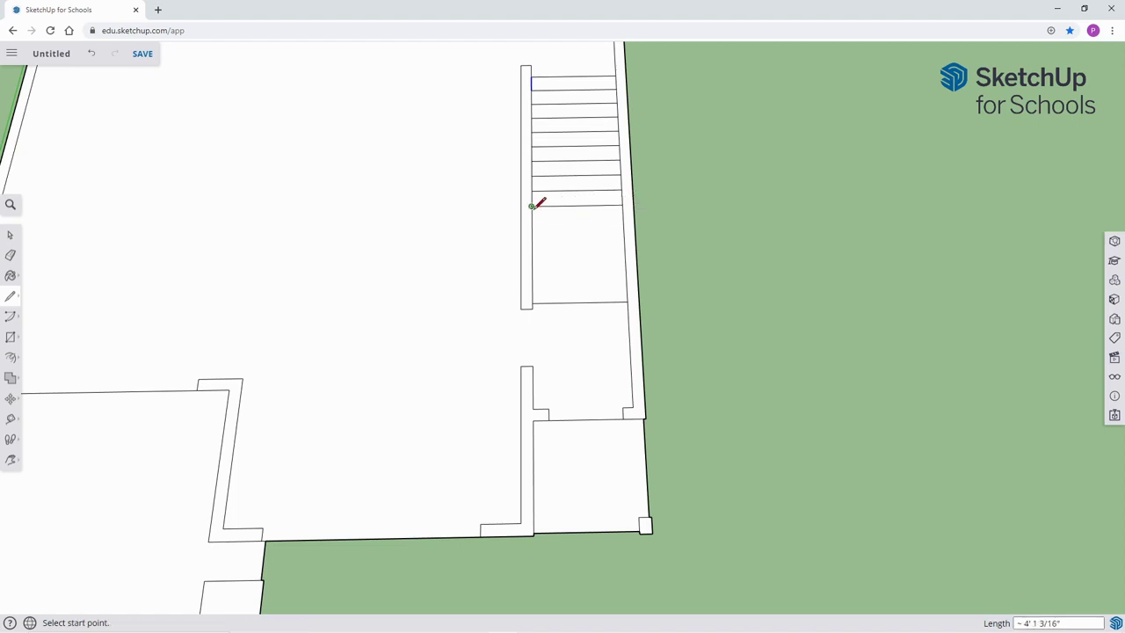
{"action": "left_click", "coordinate": [531, 221]}
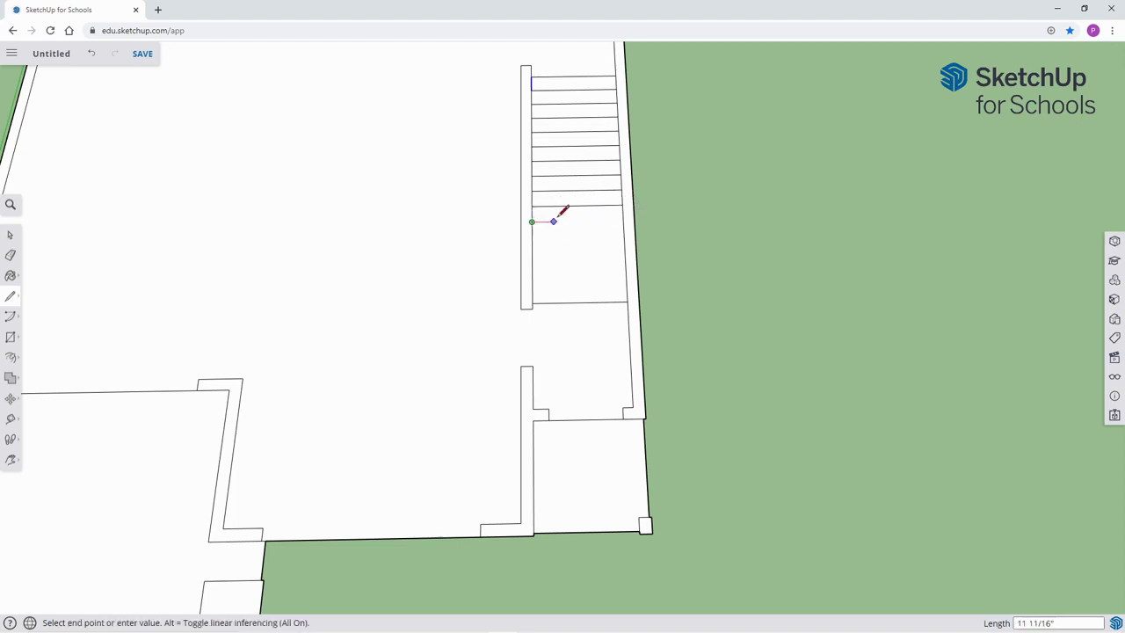
{"action": "left_click", "coordinate": [622, 221]}
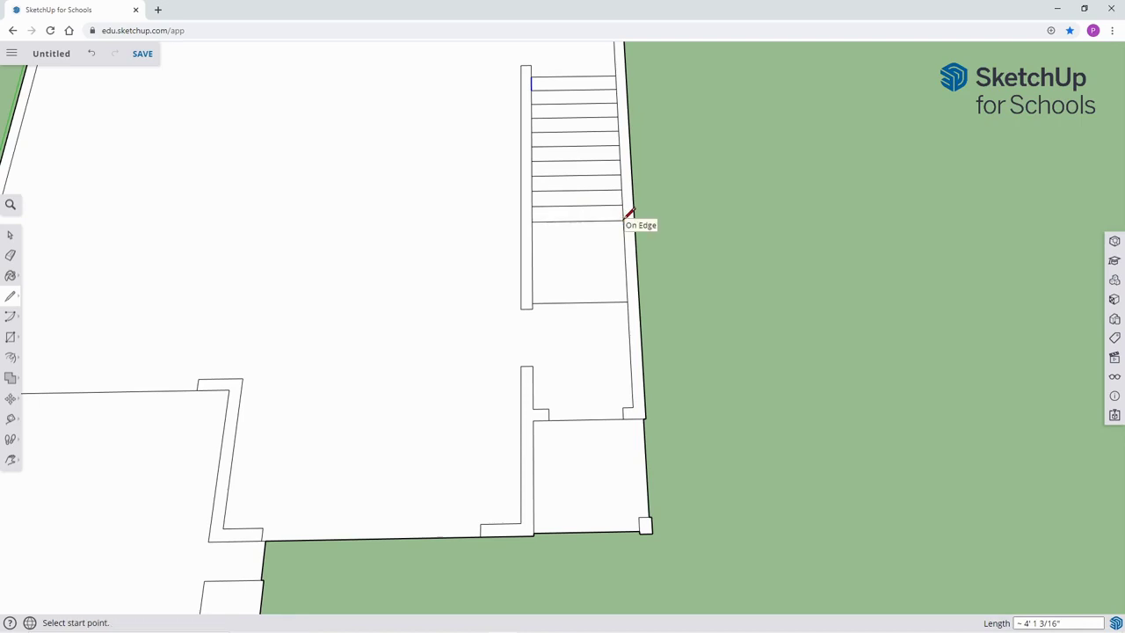
Draw the last four tread lines from the partition's remaining division points to the outer side wall, completing the stair layout.
{"action": "left_click", "coordinate": [531, 236]}
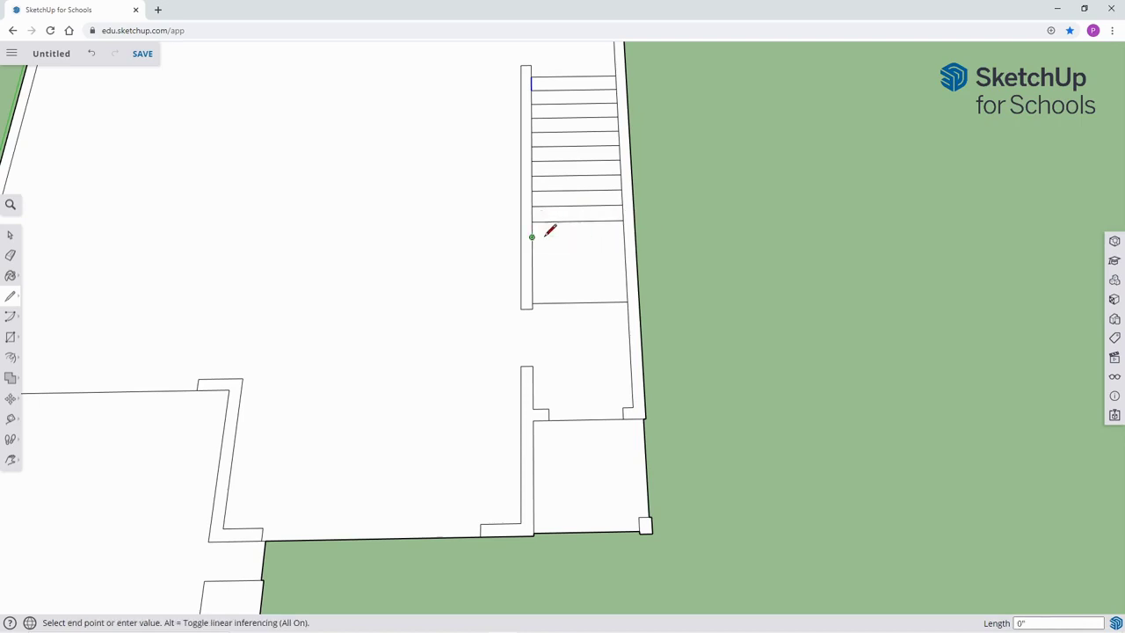
{"action": "left_click", "coordinate": [623, 236]}
{"action": "left_click", "coordinate": [531, 253]}
{"action": "left_click", "coordinate": [622, 253]}
{"action": "left_click", "coordinate": [531, 270]}
{"action": "left_click", "coordinate": [625, 268]}
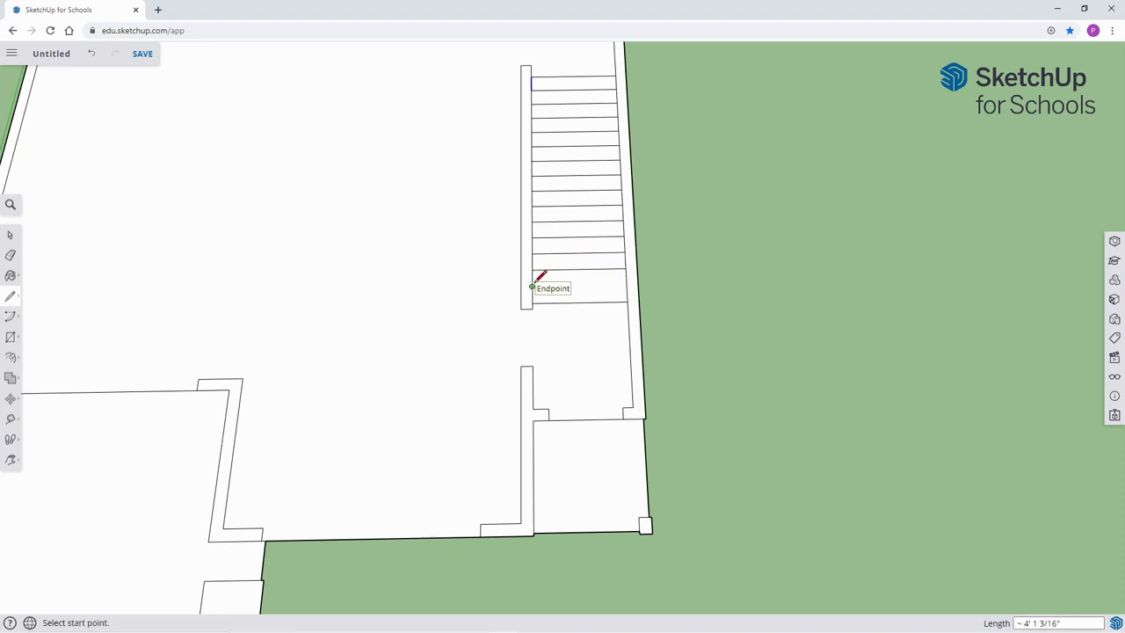
{"action": "left_click", "coordinate": [531, 286]}
{"action": "left_click", "coordinate": [627, 283]}
{"action": "key", "text": "space"}
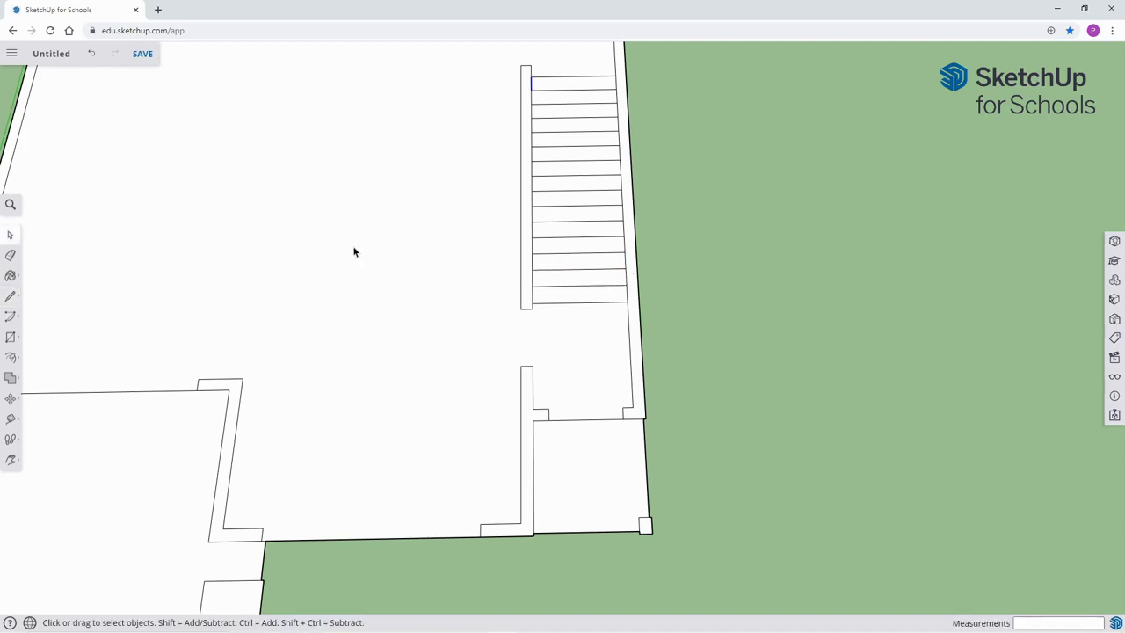
Copy the whole floor plan about 33' 10" along the red axis to place a duplicate beside the original, and clear the selection.
{"action": "scroll", "coordinate": [369, 224], "scroll_direction": "down", "scroll_amount": 4}
{"action": "middle_click_drag", "start_coordinate": [372, 222], "coordinate": [559, 240], "text": "shift"}
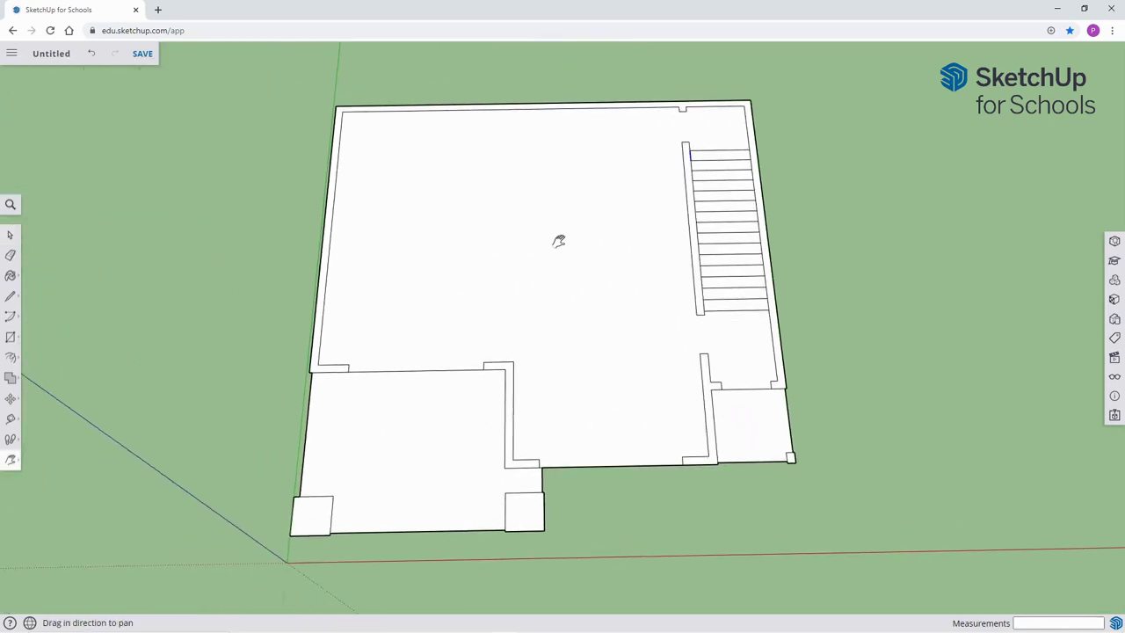
{"action": "scroll", "coordinate": [559, 241], "scroll_direction": "down", "scroll_amount": 1}
{"action": "left_click_drag", "start_coordinate": [322, 102], "coordinate": [474, 296]}
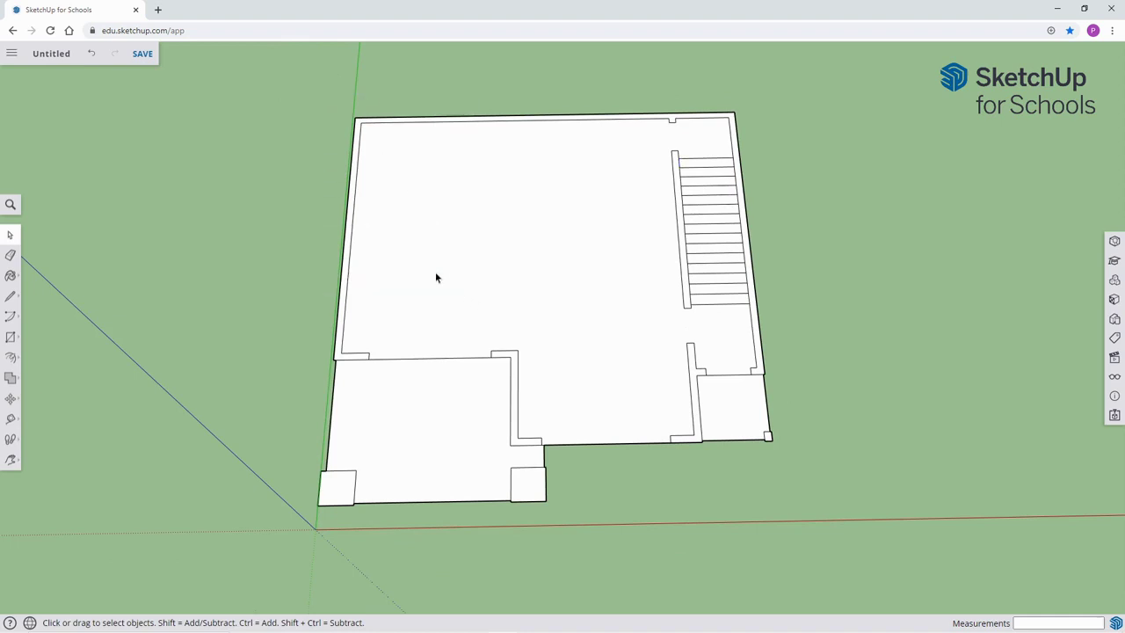
{"action": "left_click_drag", "start_coordinate": [302, 115], "coordinate": [802, 528]}
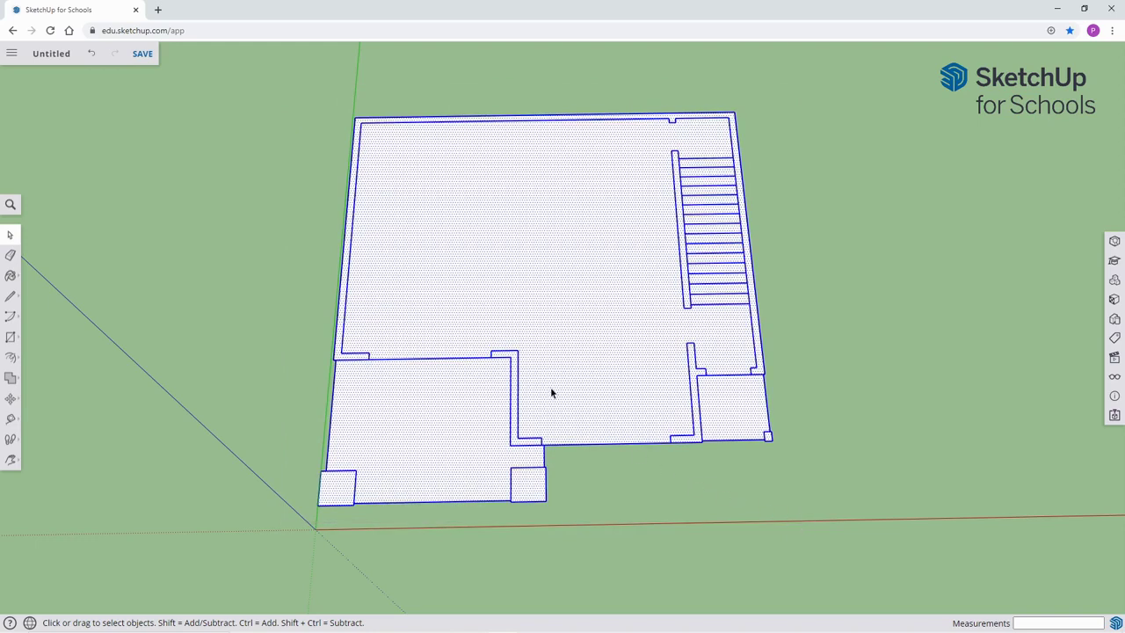
{"action": "key", "text": "m"}
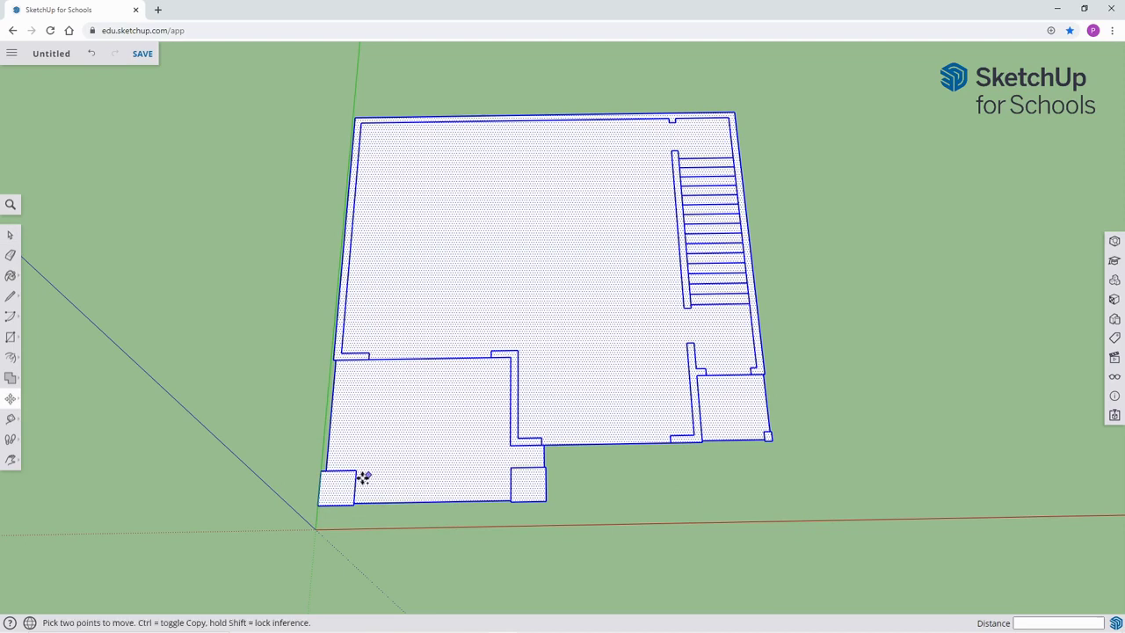
{"action": "key", "text": "ctrl"}
{"action": "left_click", "coordinate": [317, 505]}
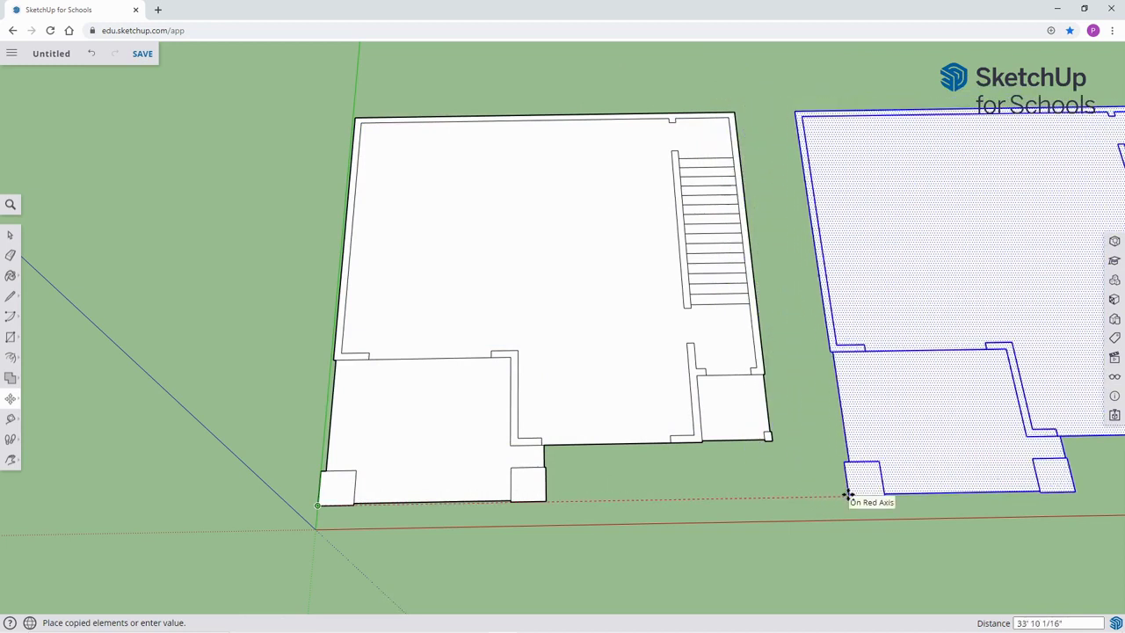
{"action": "left_click", "coordinate": [848, 494]}
{"action": "key", "text": "h"}
{"action": "left_click_drag", "start_coordinate": [793, 413], "coordinate": [531, 373]}
{"action": "key", "text": "space"}
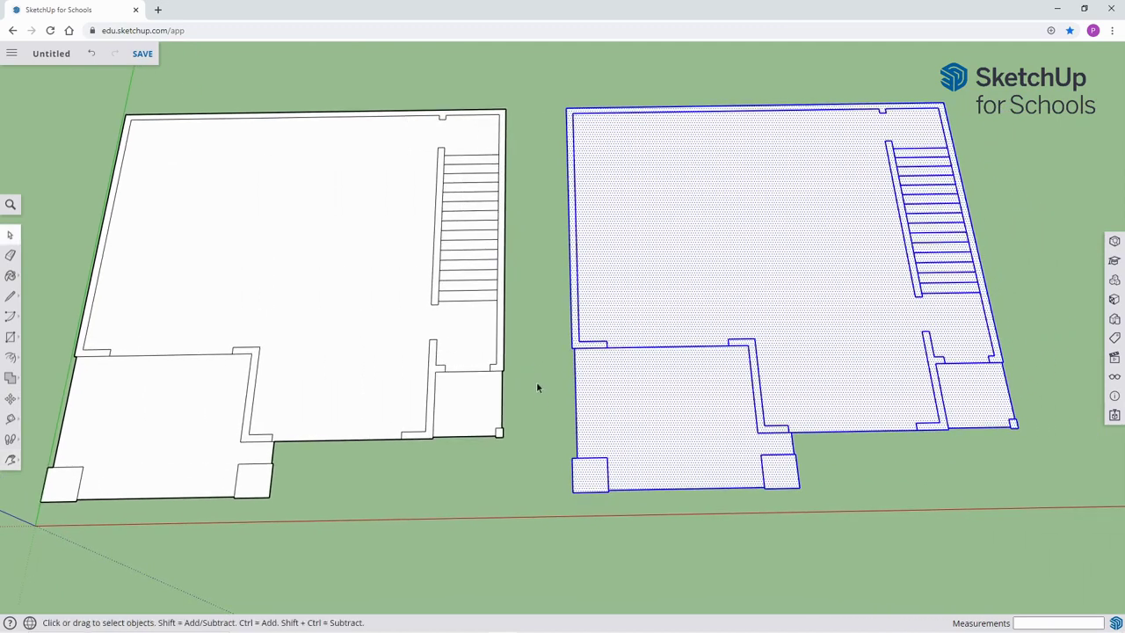
{"action": "left_click", "coordinate": [541, 400]}
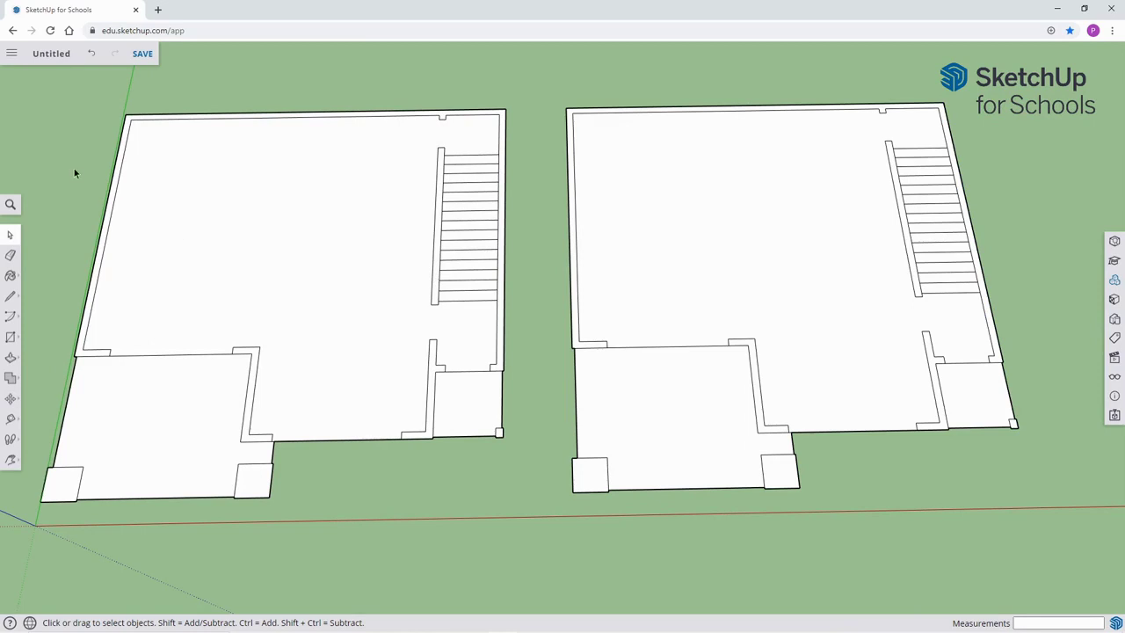
Make the entire original floor plan, at the origin, into a component named "floor 1".
{"action": "left_click_drag", "start_coordinate": [22, 88], "coordinate": [522, 535]}
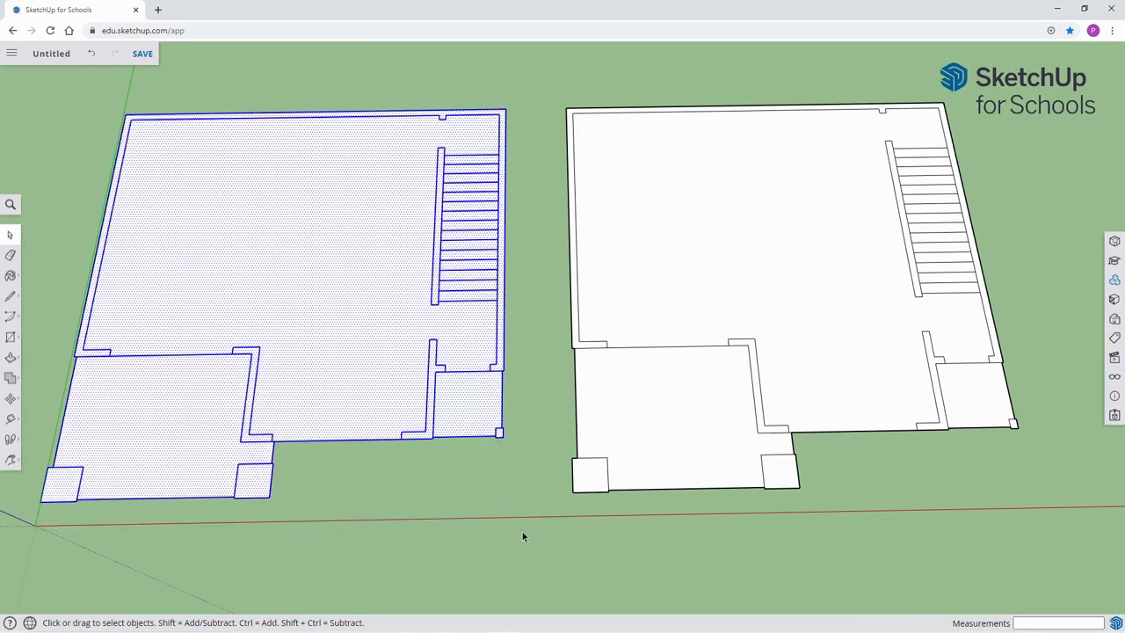
{"action": "right_click", "coordinate": [283, 203]}
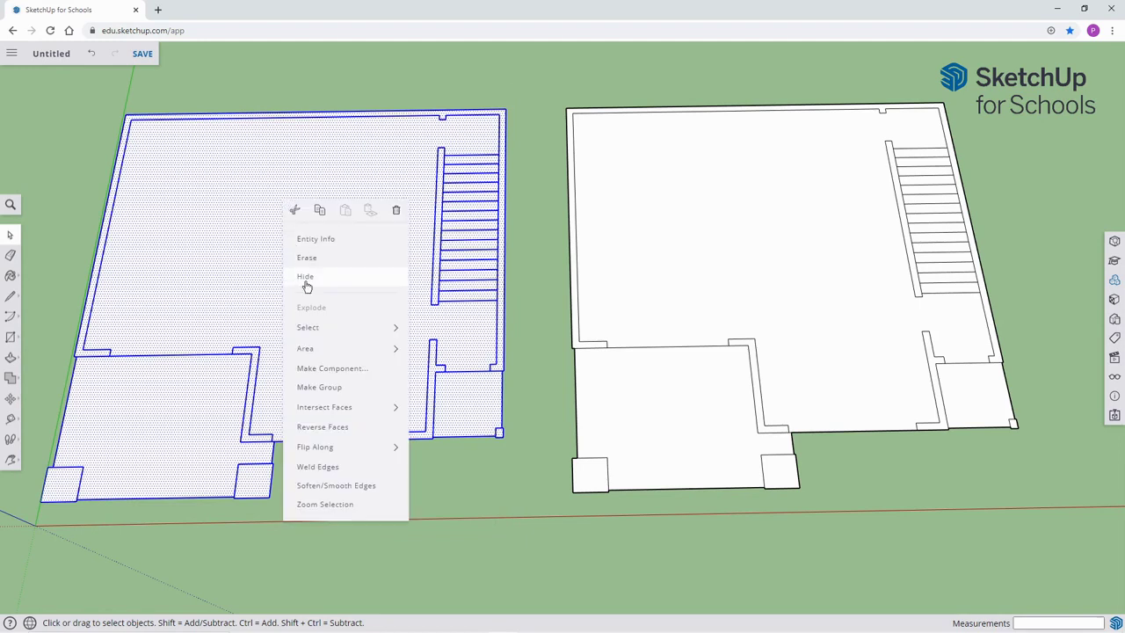
{"action": "left_click", "coordinate": [322, 369]}
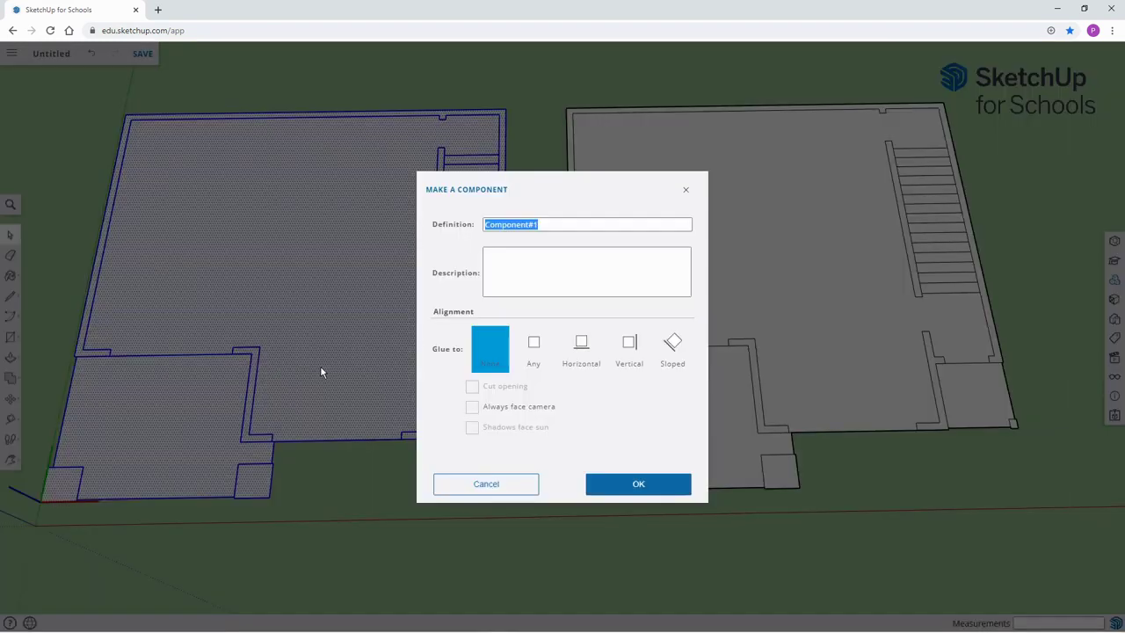
{"action": "type", "text": "floor 1"}
{"action": "left_click", "coordinate": [610, 489]}
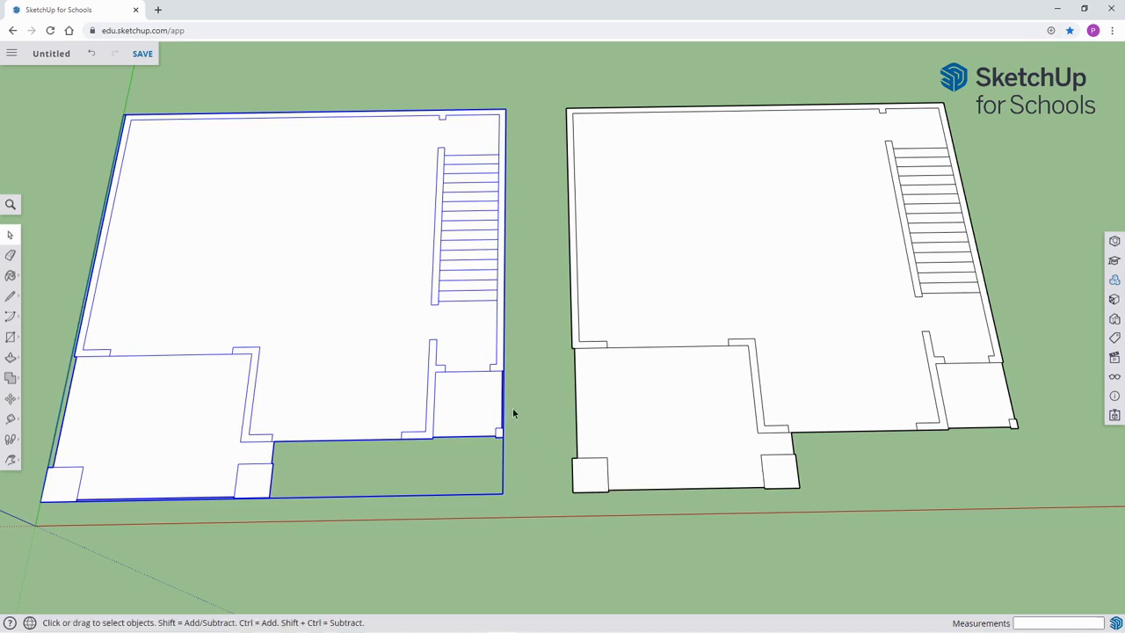
Make the entire duplicate floor plan into a component named "floor 2" and clear the selection.
{"action": "left_click_drag", "start_coordinate": [529, 86], "coordinate": [1039, 514]}
{"action": "right_click", "coordinate": [751, 201]}
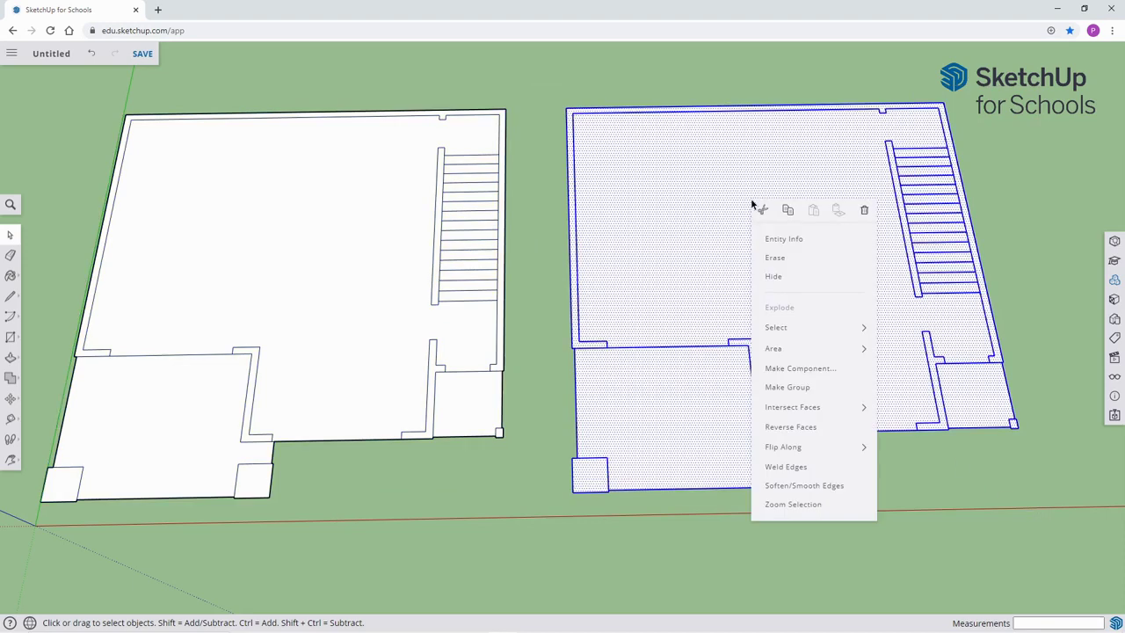
{"action": "left_click", "coordinate": [781, 369]}
{"action": "type", "text": "f"}
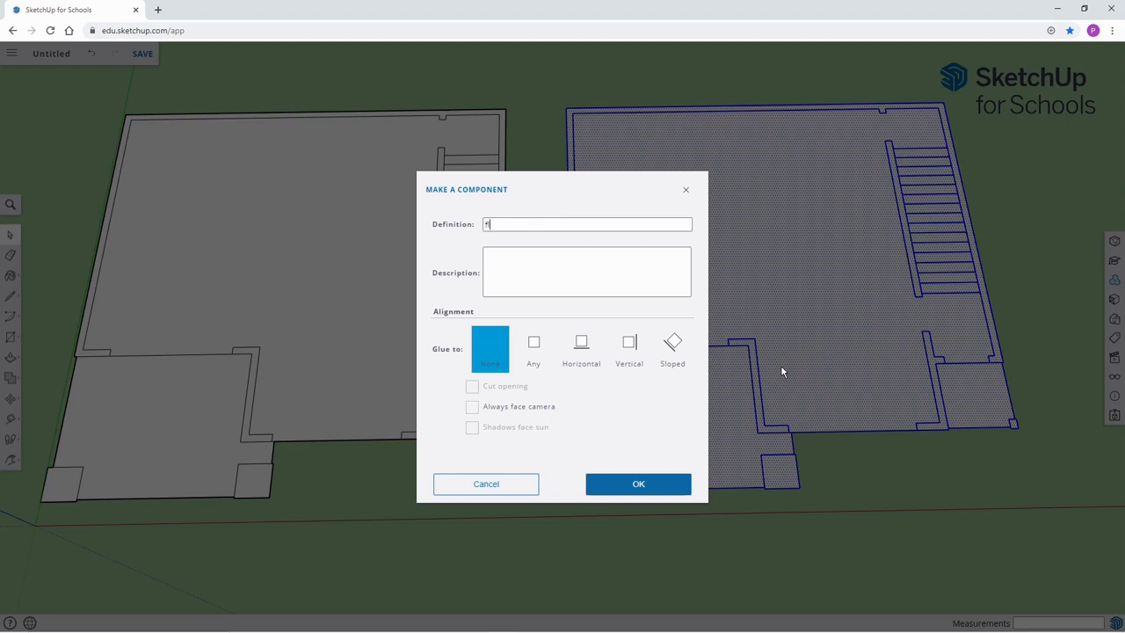
{"action": "type", "text": "loor 2"}
{"action": "left_click", "coordinate": [658, 479]}
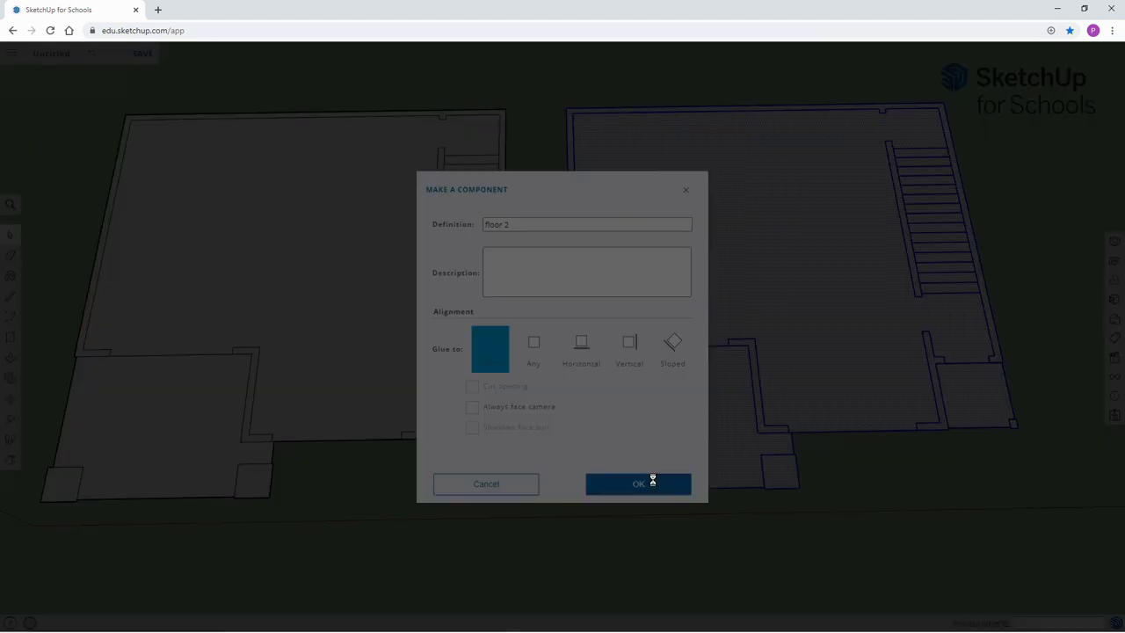
{"action": "left_click", "coordinate": [548, 486]}
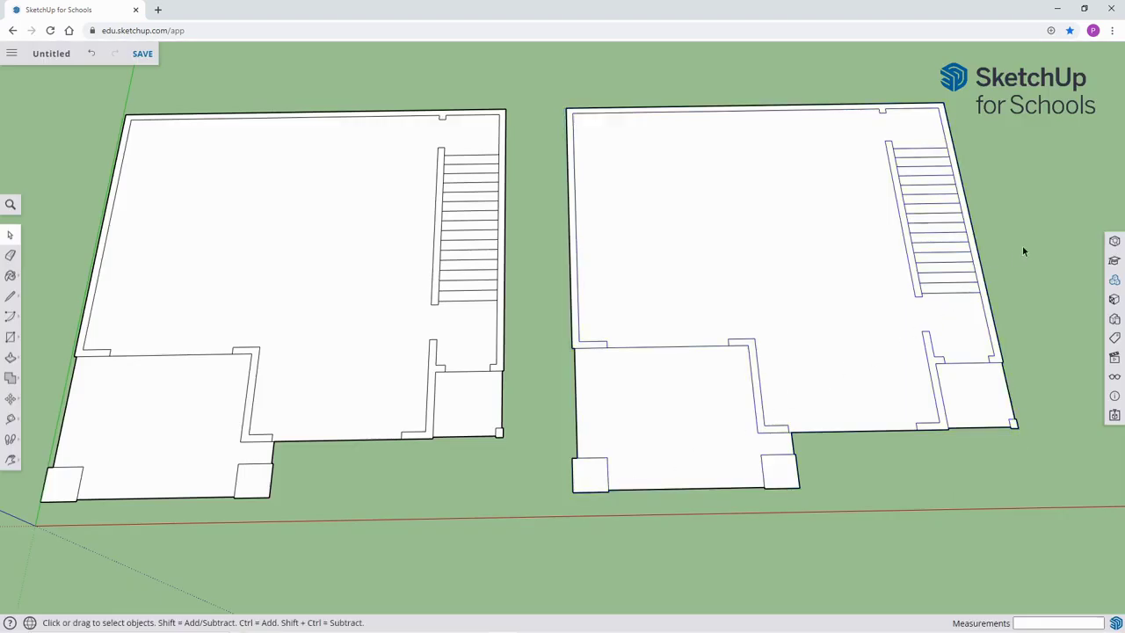
Delete the floor 2 plan beside the original and check the list of components stored in the model.
{"action": "left_click", "coordinate": [1113, 281]}
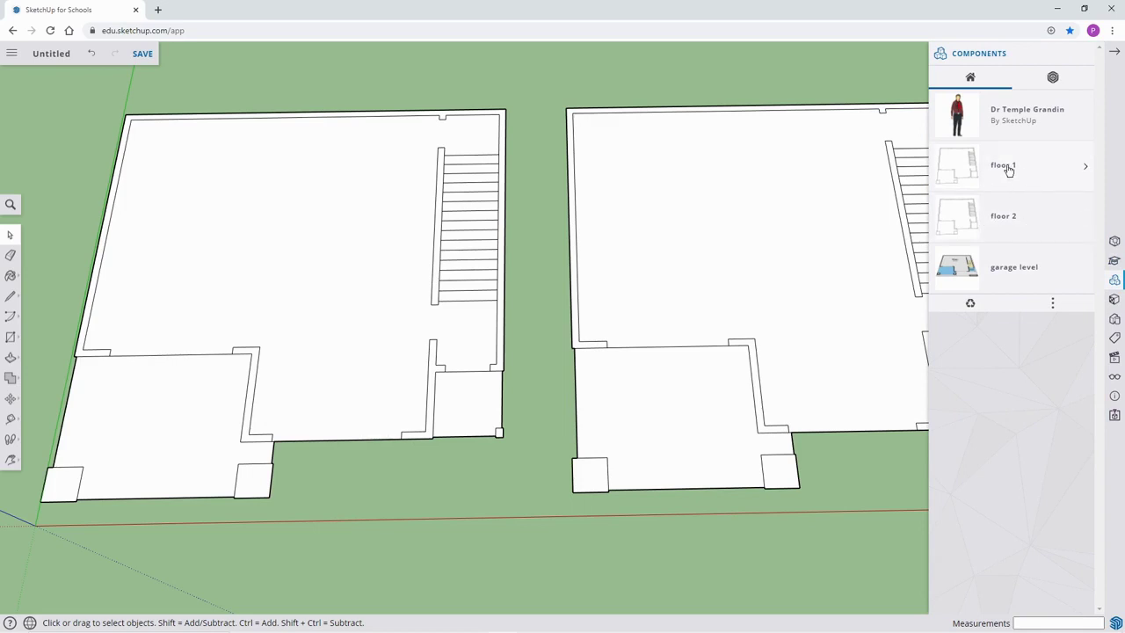
{"action": "left_click", "coordinate": [1114, 51]}
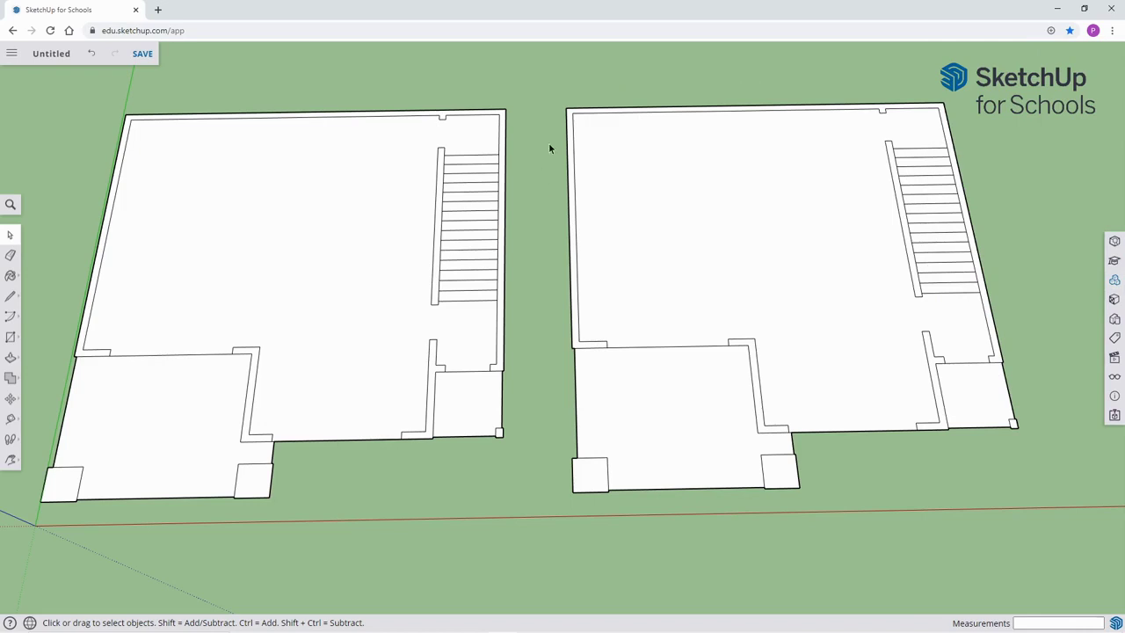
{"action": "left_click_drag", "start_coordinate": [526, 72], "coordinate": [1044, 533]}
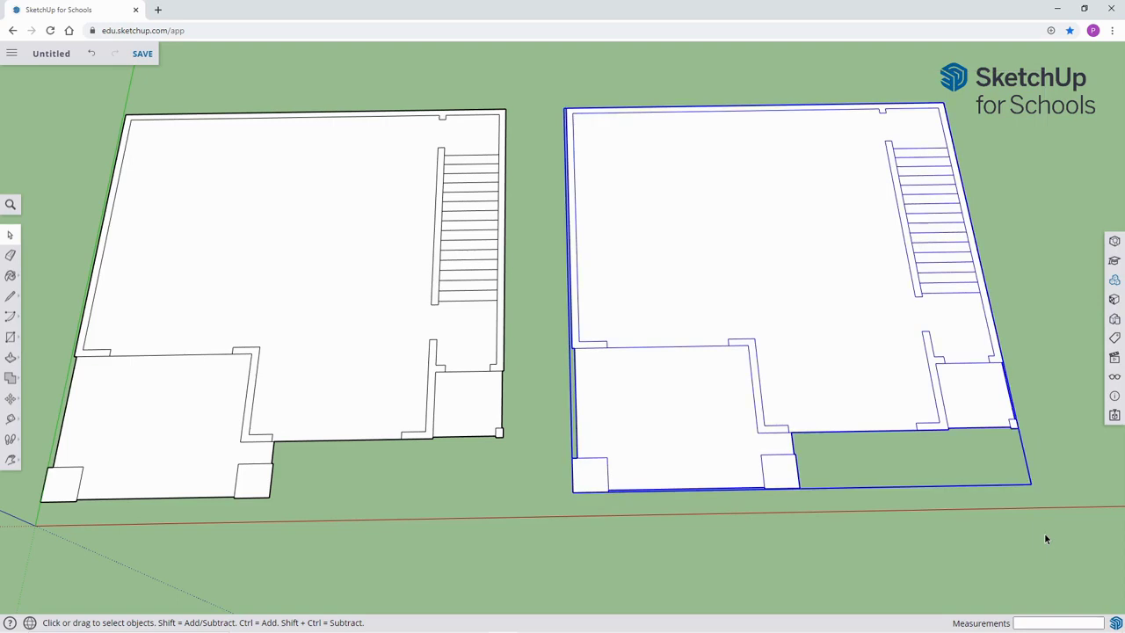
{"action": "key", "text": "Delete"}
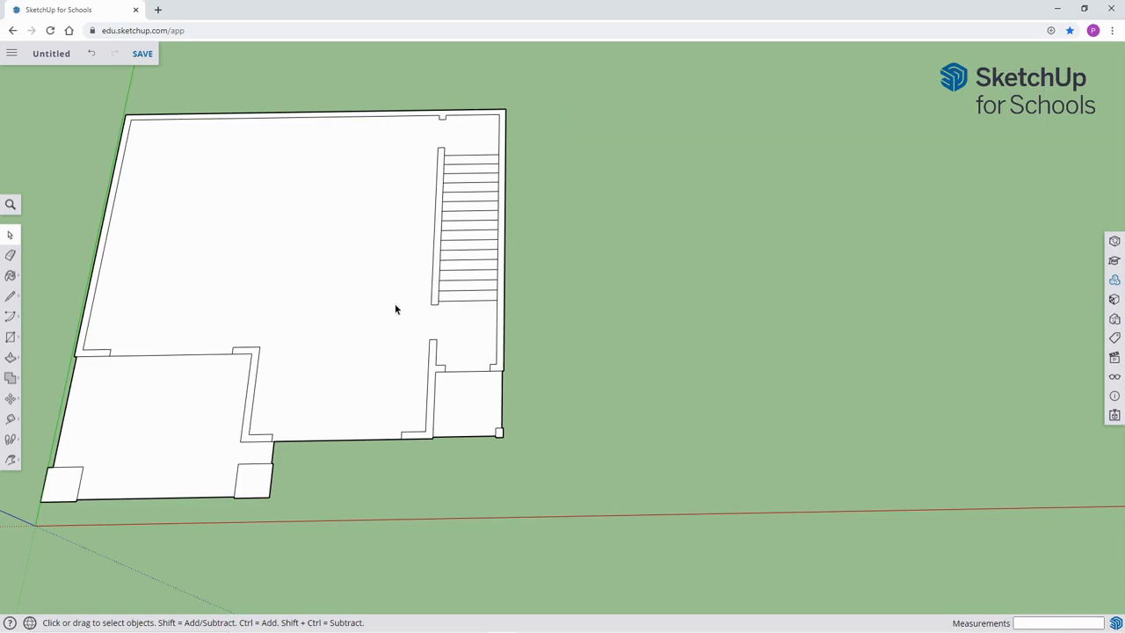
{"action": "key", "text": "h"}
{"action": "left_click_drag", "start_coordinate": [389, 304], "coordinate": [638, 320]}
{"action": "key", "text": "space"}
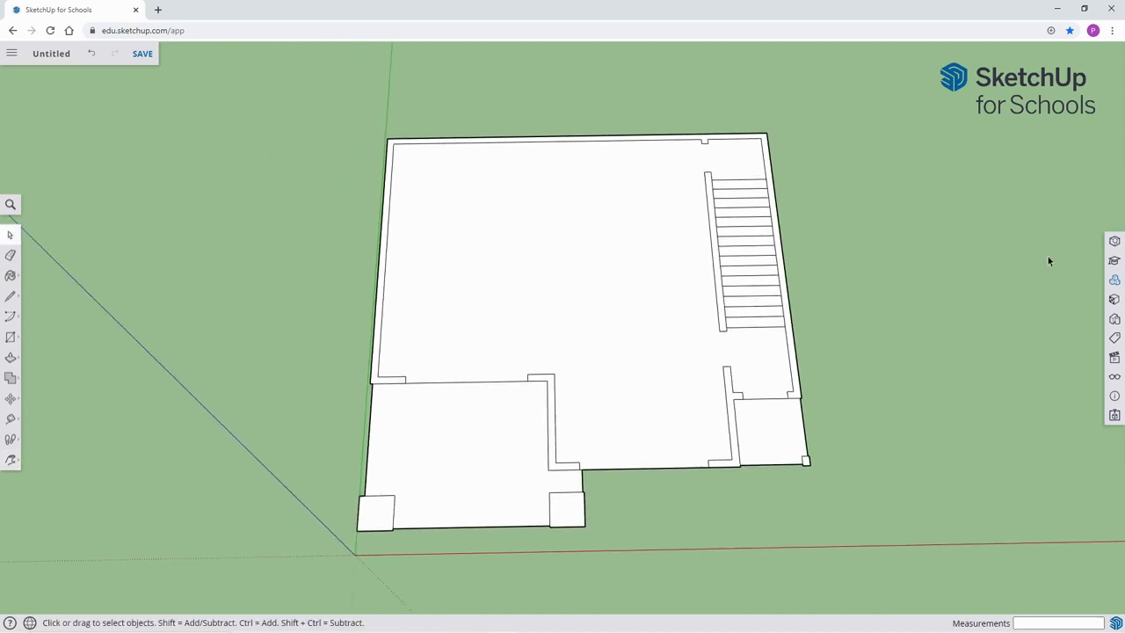
{"action": "left_click", "coordinate": [1114, 279]}
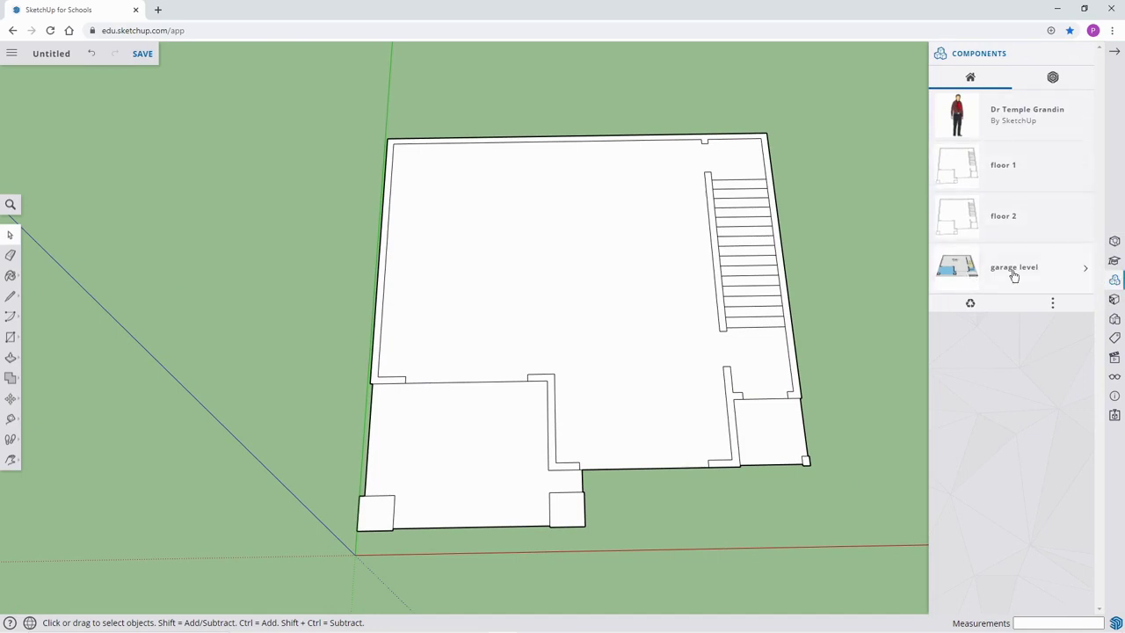
{"action": "left_click", "coordinate": [1114, 51]}
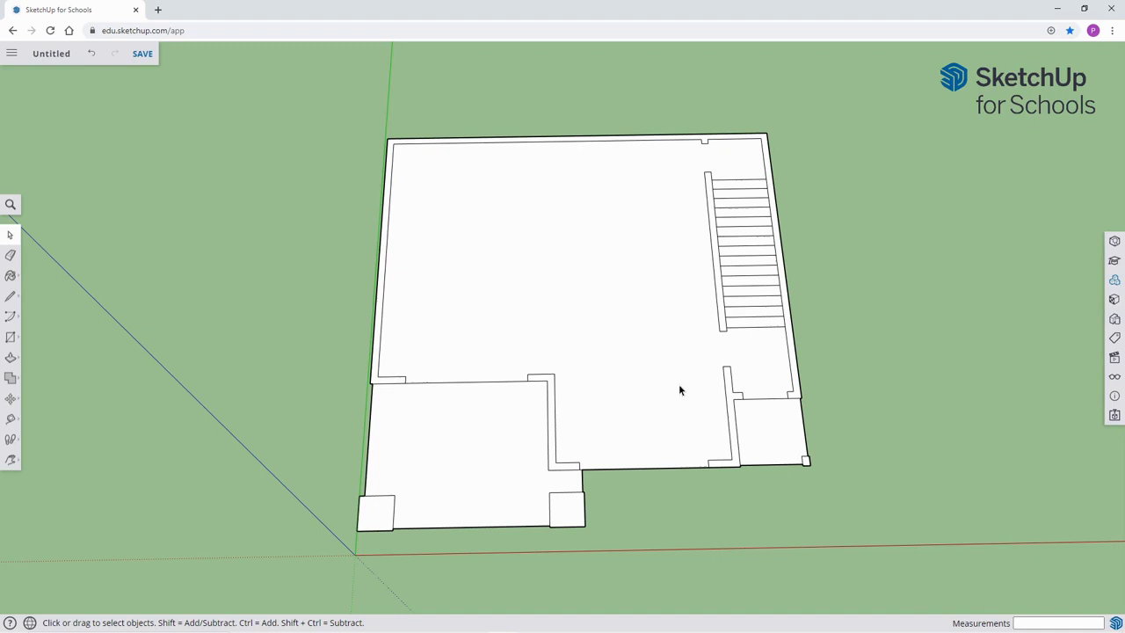
Open the floor 1 component for editing and push/pull the outer perimeter wall up 8'.
{"action": "key", "text": "o"}
{"action": "left_click_drag", "start_coordinate": [602, 384], "coordinate": [637, 272]}
{"action": "key", "text": "space"}
{"action": "scroll", "coordinate": [600, 325], "scroll_direction": "up", "scroll_amount": 2}
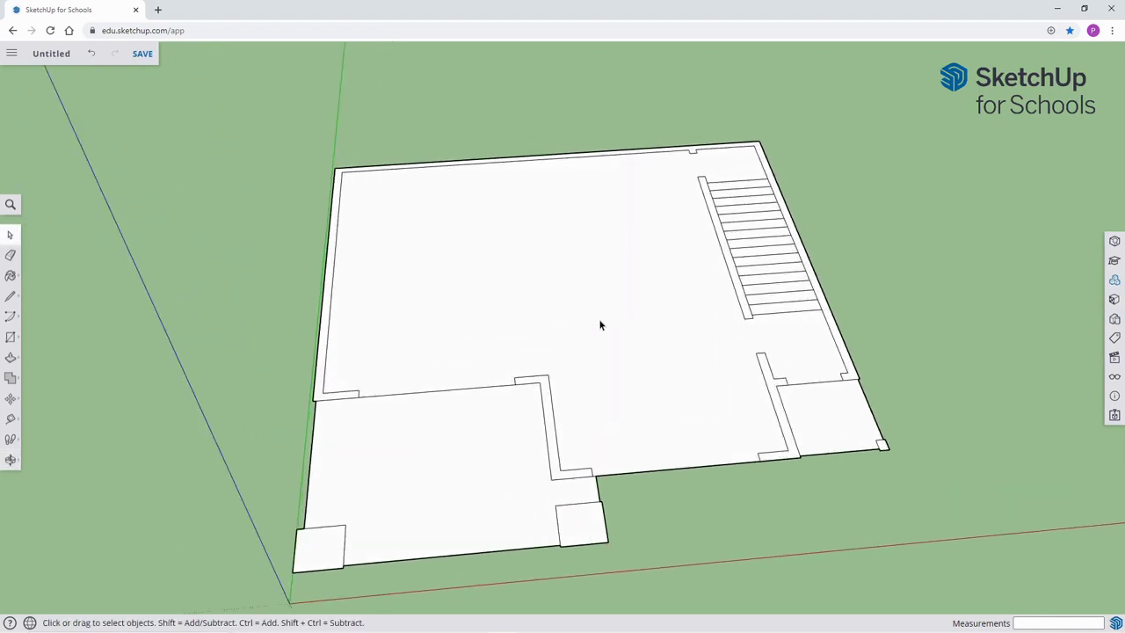
{"action": "double_click", "coordinate": [325, 305]}
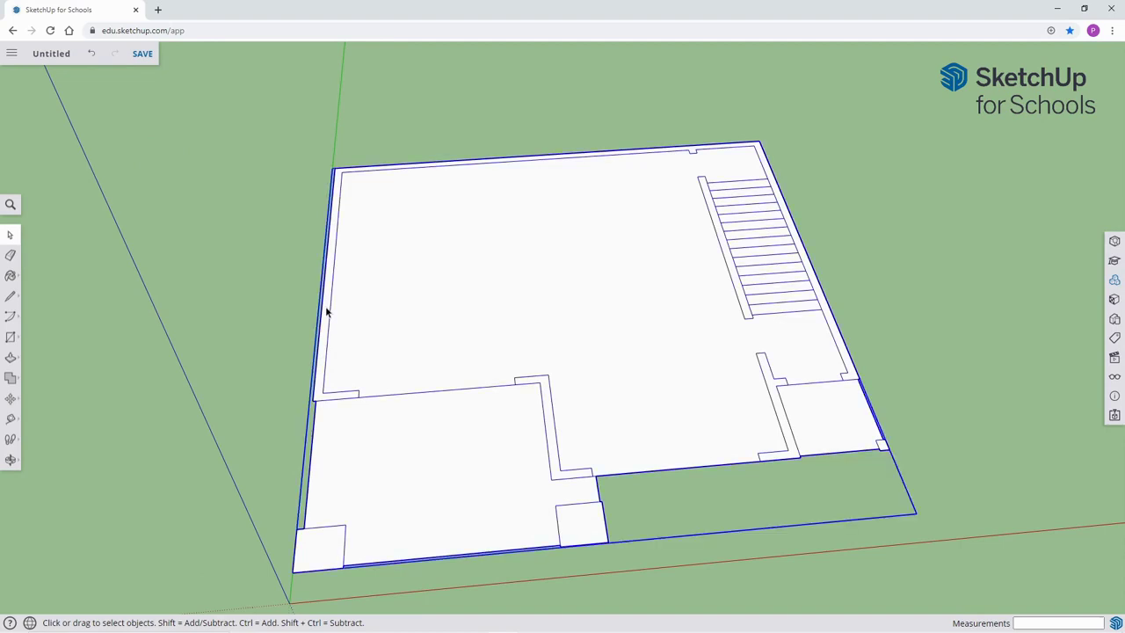
{"action": "double_click", "coordinate": [422, 303]}
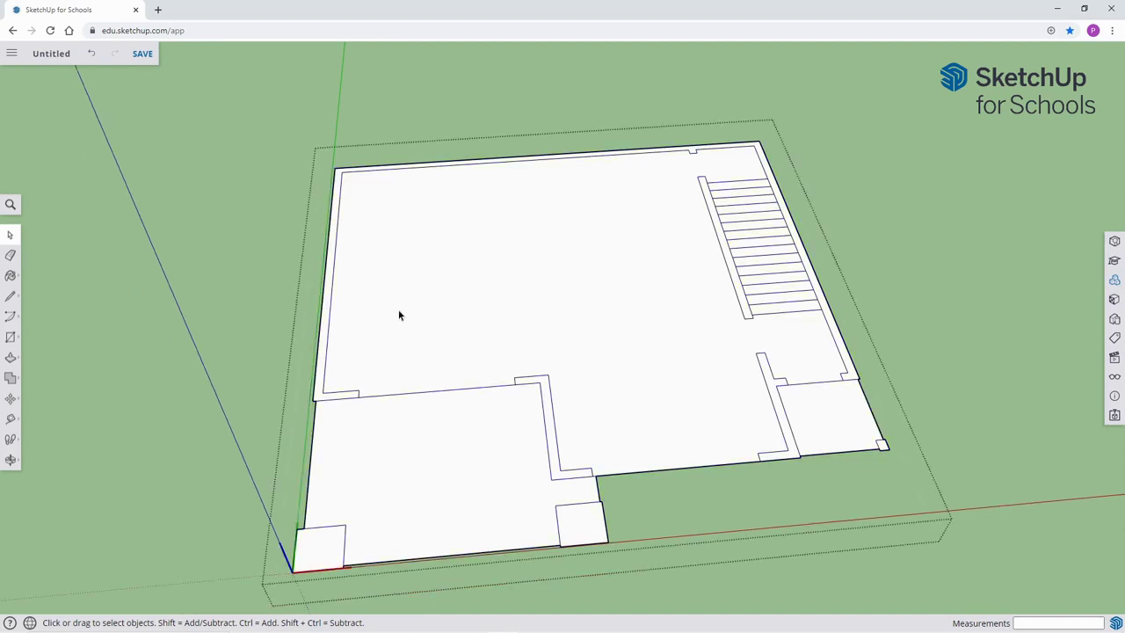
{"action": "key", "text": "p"}
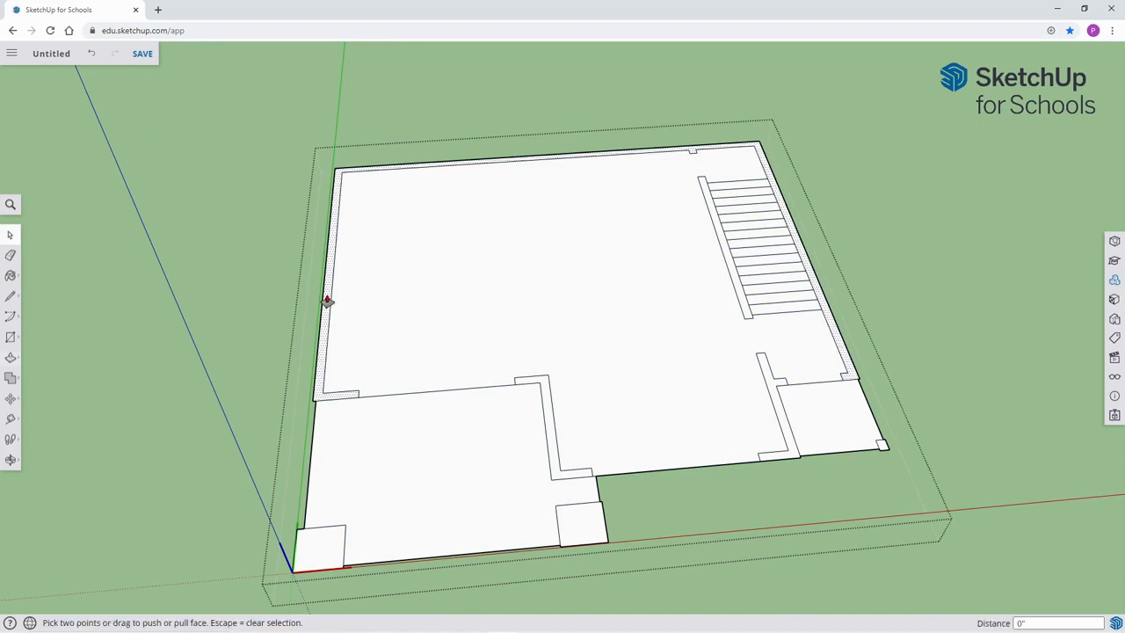
{"action": "left_click_drag", "start_coordinate": [326, 300], "coordinate": [326, 250]}
{"action": "type", "text": "8"}
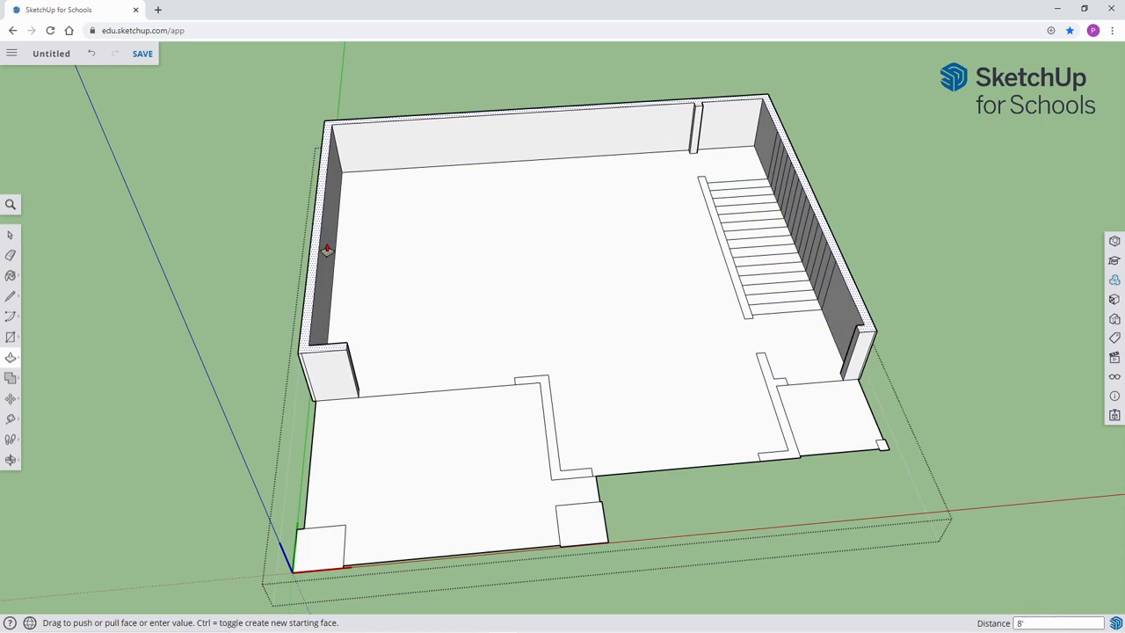
{"action": "key", "text": "Return"}
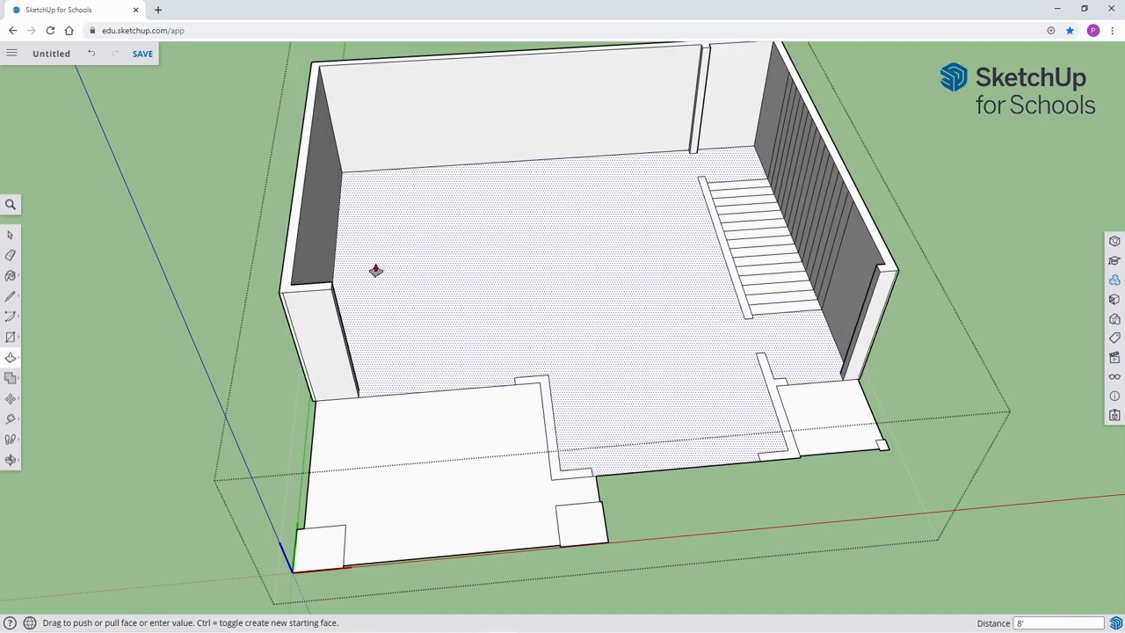
Push/pull the entry partition, the stepped front wall and the small corner post up to the outer wall's 8' height.
{"action": "left_click", "coordinate": [776, 406]}
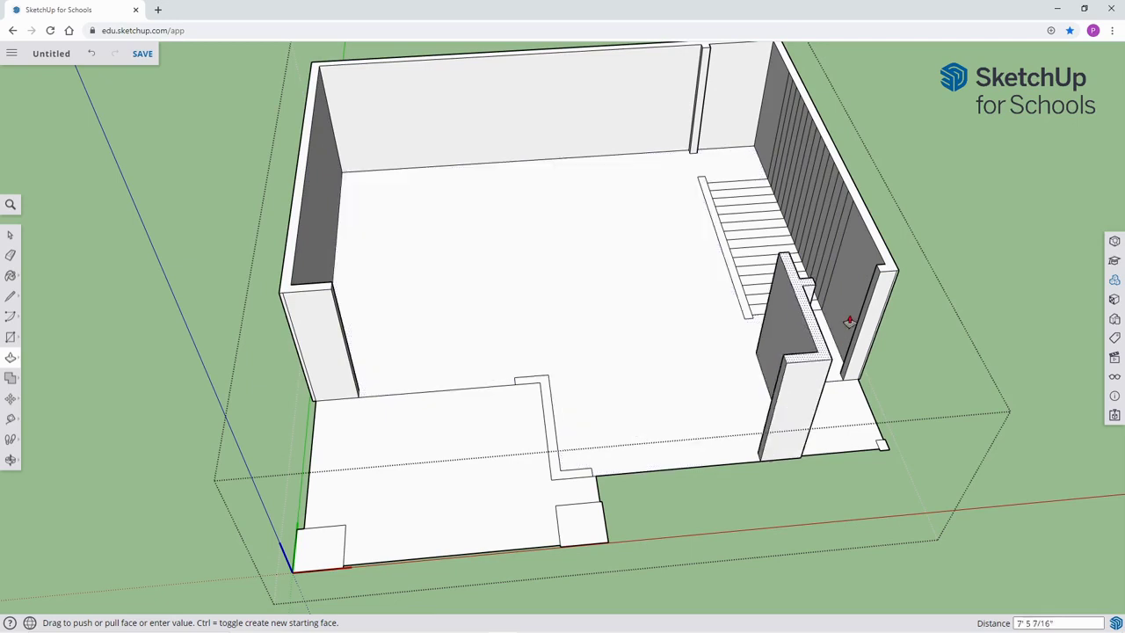
{"action": "left_click", "coordinate": [878, 276]}
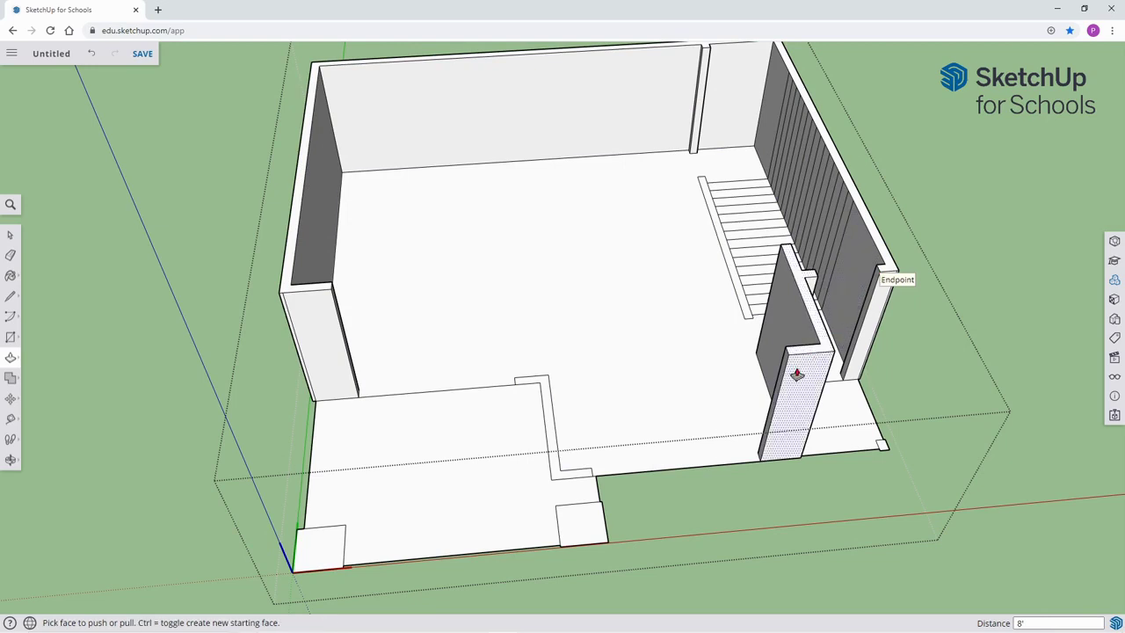
{"action": "left_click", "coordinate": [545, 391]}
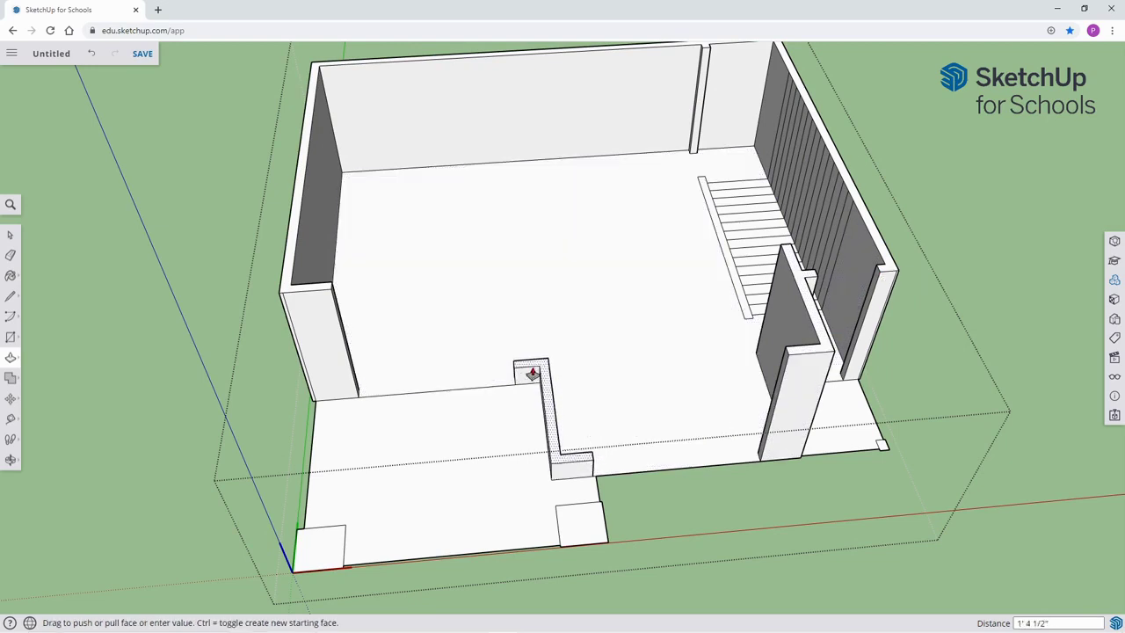
{"action": "left_click", "coordinate": [333, 295]}
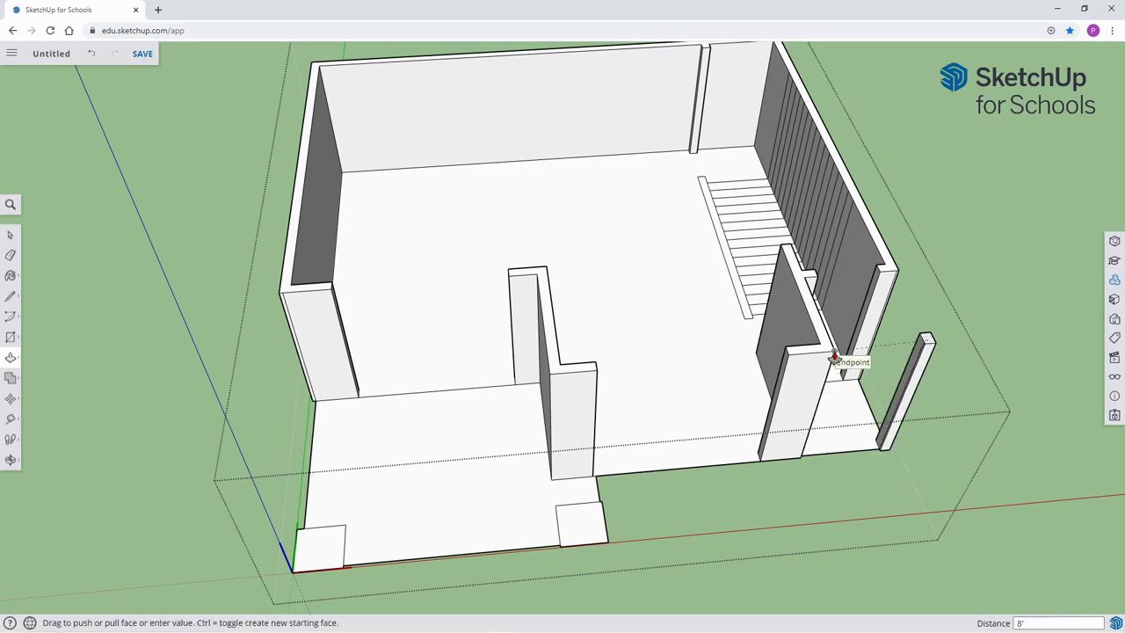
Push/pull the two large square front columns up 8' to match the walls.
{"action": "left_click", "coordinate": [565, 516]}
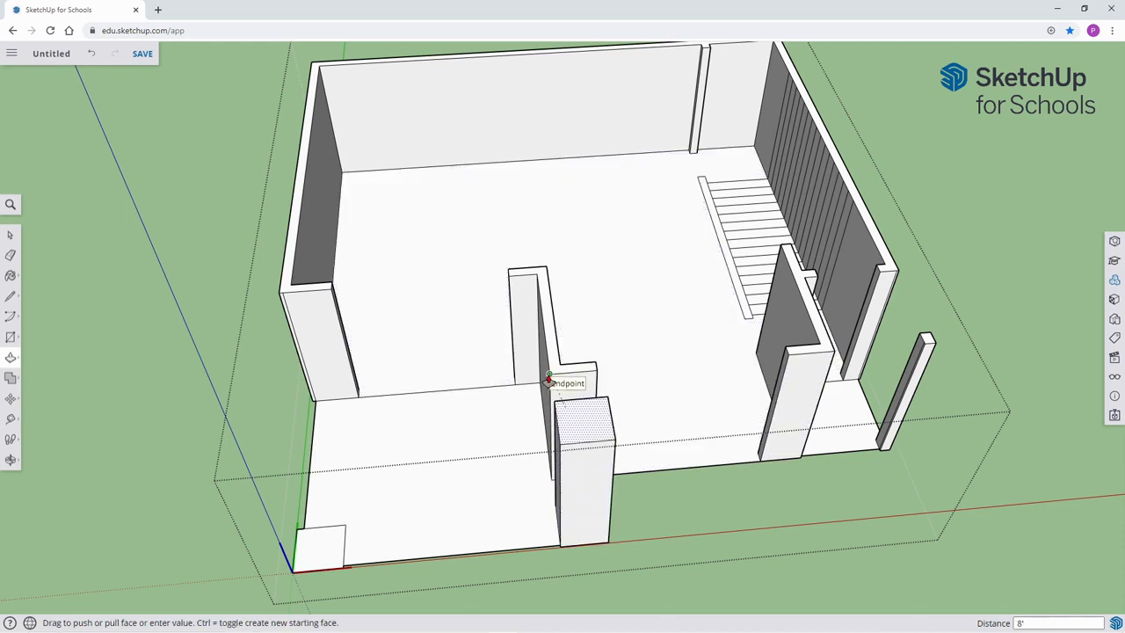
{"action": "left_click", "coordinate": [547, 380]}
{"action": "left_click", "coordinate": [332, 538]}
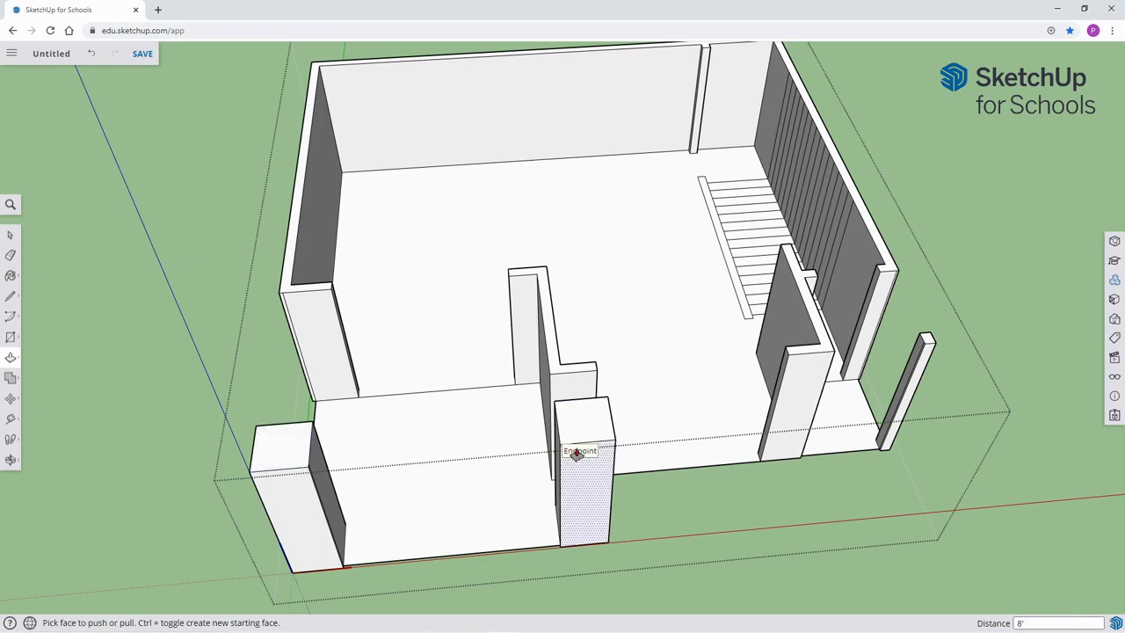
{"action": "key", "text": "space"}
{"action": "middle_click_drag", "start_coordinate": [714, 467], "coordinate": [695, 263]}
{"action": "scroll", "coordinate": [699, 287], "scroll_direction": "down", "scroll_amount": 3}
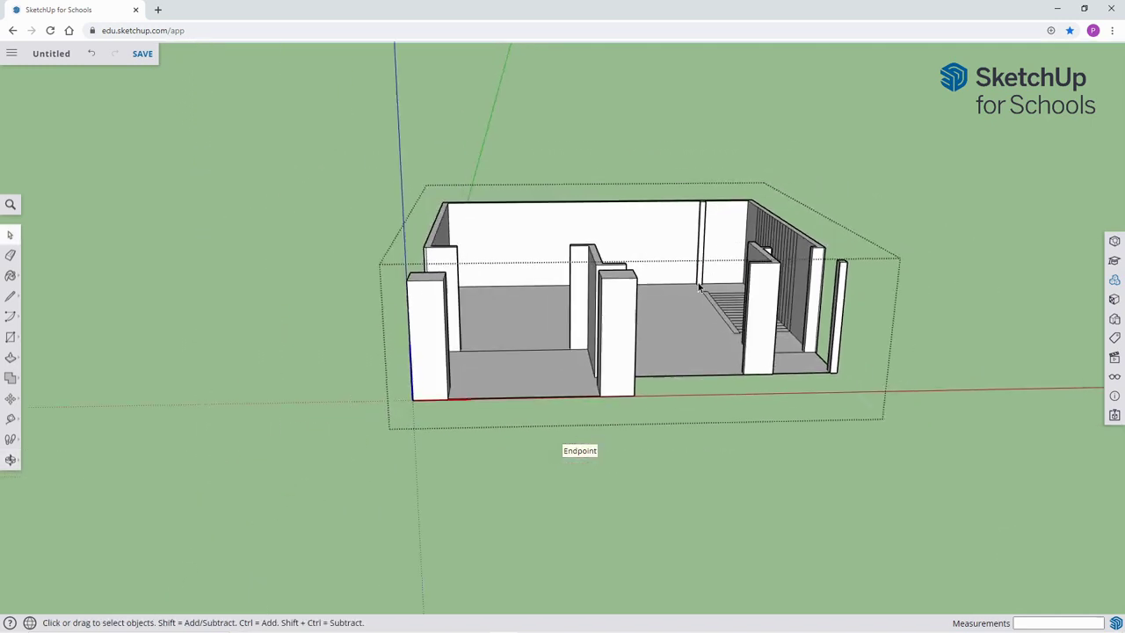
{"action": "scroll", "coordinate": [690, 306], "scroll_direction": "down", "scroll_amount": 1}
{"action": "middle_click_drag", "start_coordinate": [690, 306], "coordinate": [593, 346]}
{"action": "scroll", "coordinate": [713, 354], "scroll_direction": "up", "scroll_amount": 3}
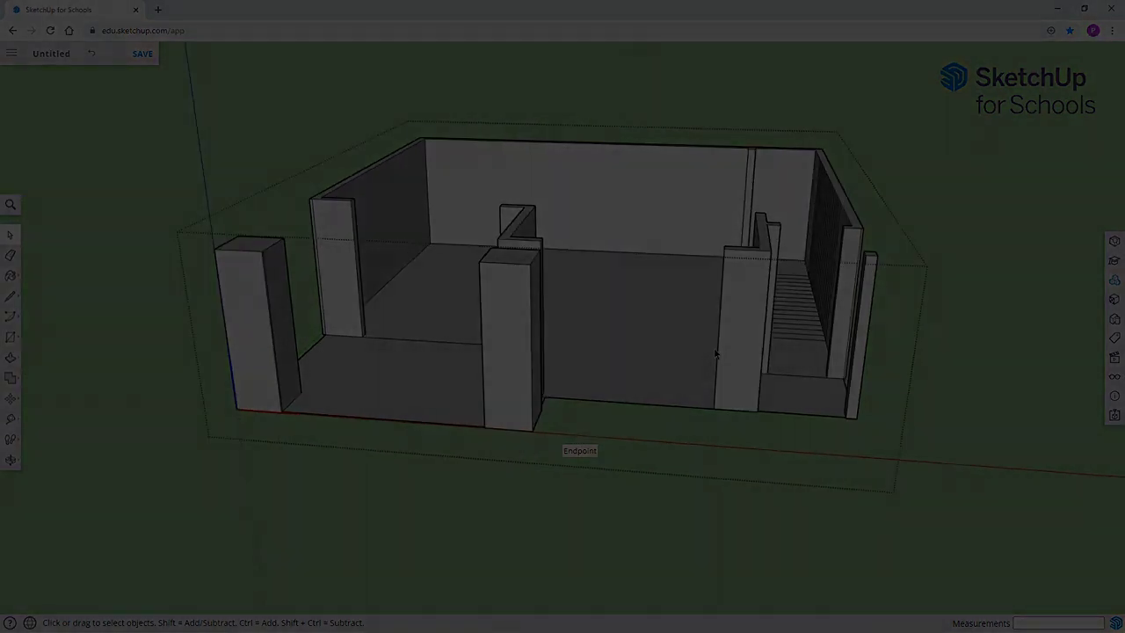